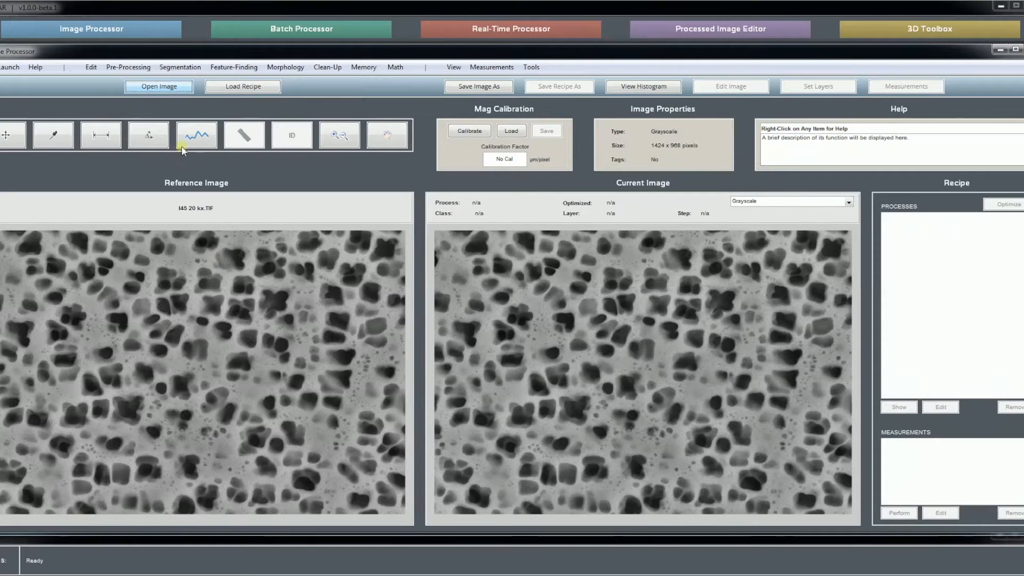
# Start an Adjust Contrast process on the grayscale image, try manual levels, and set the mode to Auto
pyautogui.click(139, 68)
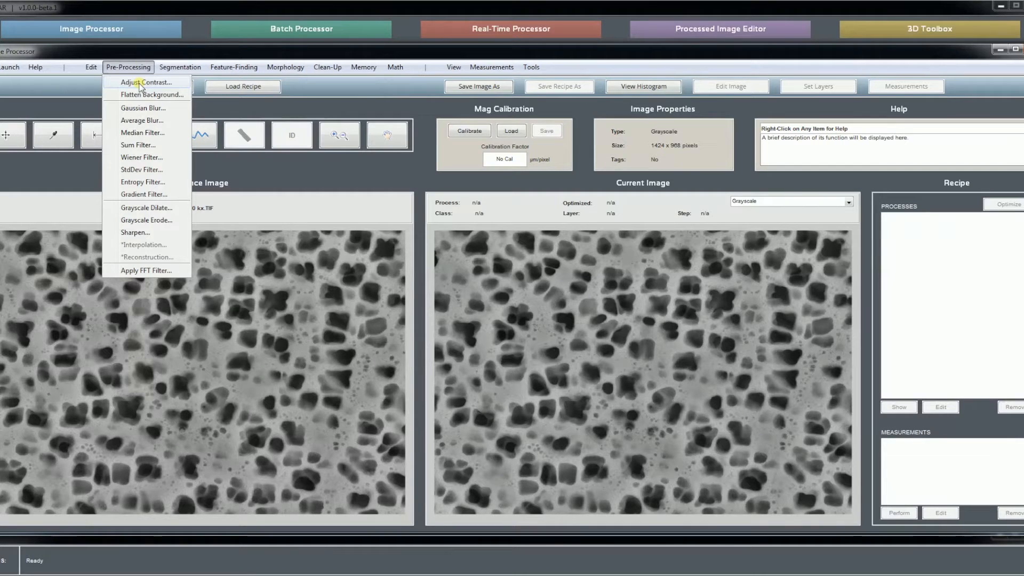
pyautogui.click(140, 83)
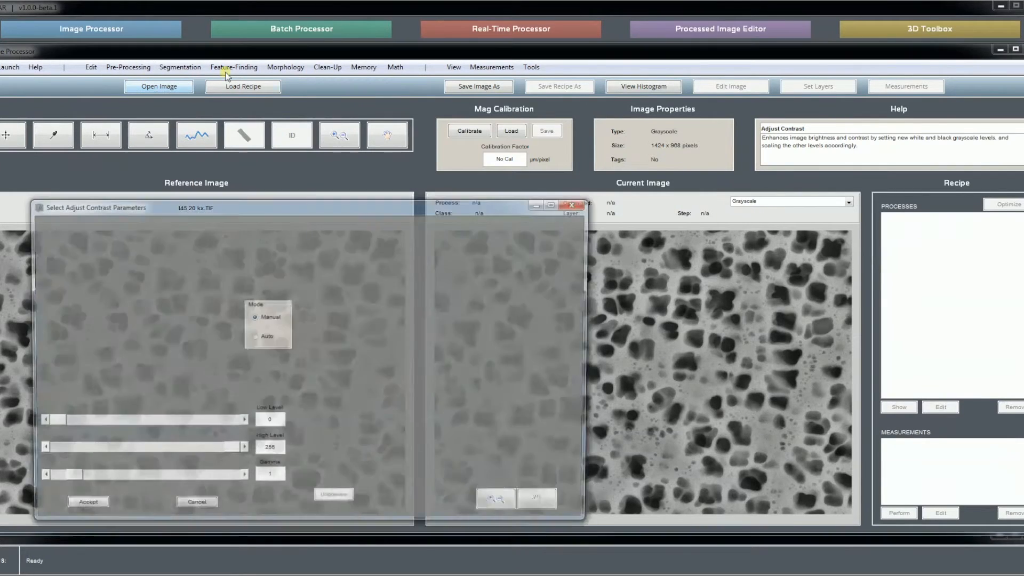
pyautogui.moveTo(50, 426); pyautogui.dragTo(65, 424)
pyautogui.moveTo(230, 450); pyautogui.dragTo(198, 453)
pyautogui.moveTo(92, 482)
pyautogui.mouseDown()
pyautogui.moveTo(110, 484)
pyautogui.moveTo(92, 479)
pyautogui.mouseUp()
pyautogui.click(254, 335)
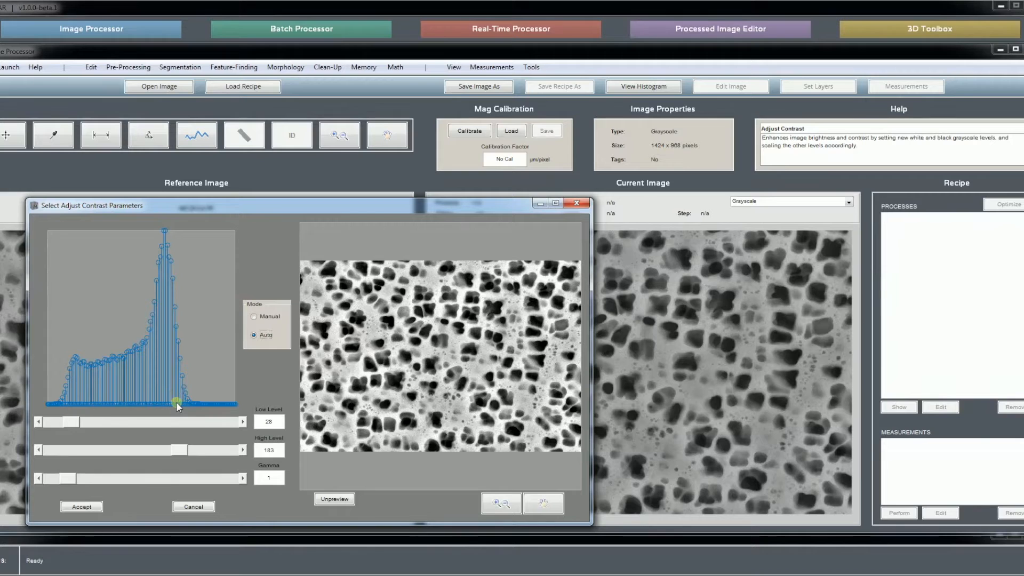
pyautogui.moveTo(278, 420); pyautogui.dragTo(264, 454)
pyautogui.moveTo(267, 205); pyautogui.dragTo(275, 194)
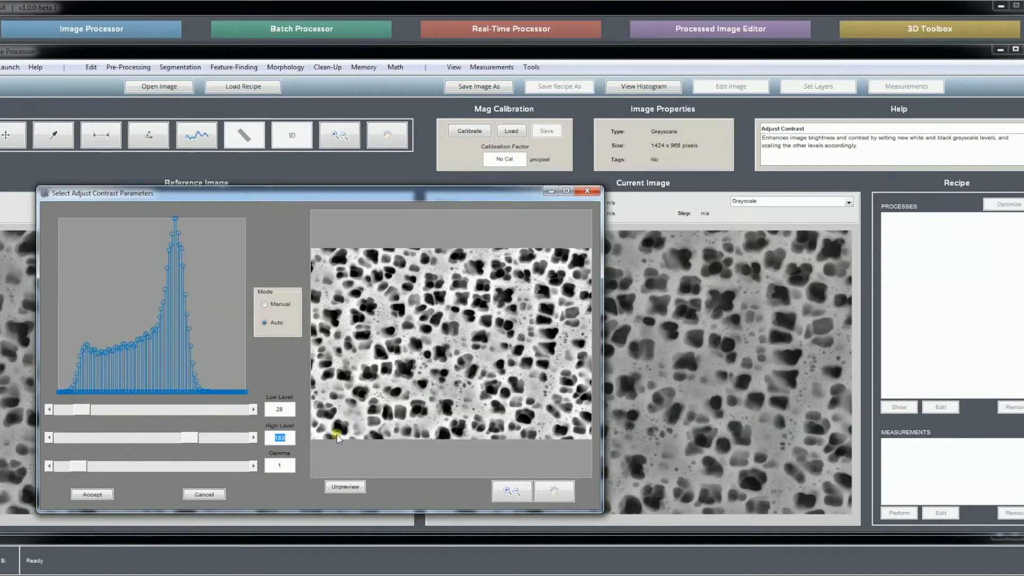
# Examine the particles and background at close range across several areas of the contrast preview
pyautogui.click(512, 489)
pyautogui.moveTo(399, 294); pyautogui.dragTo(465, 344)
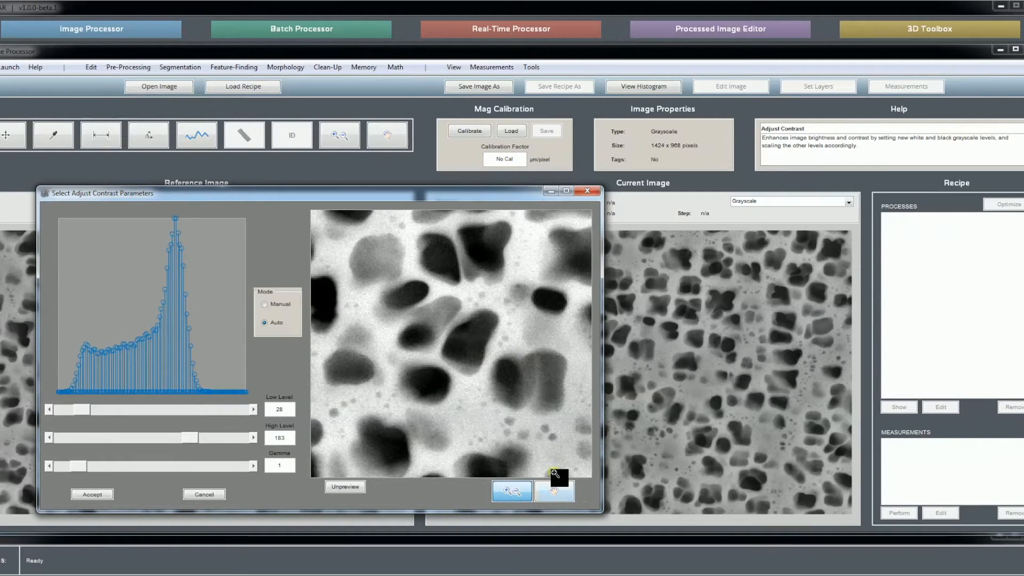
pyautogui.click(486, 314)
pyautogui.rightClick(484, 309)
pyautogui.click(503, 318)
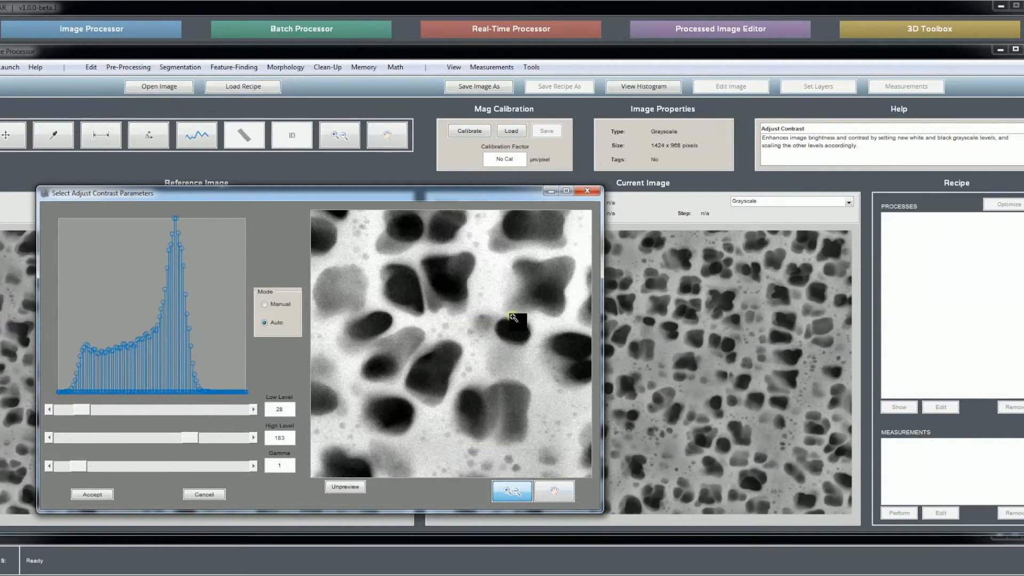
pyautogui.rightClick(500, 349)
pyautogui.click(515, 355)
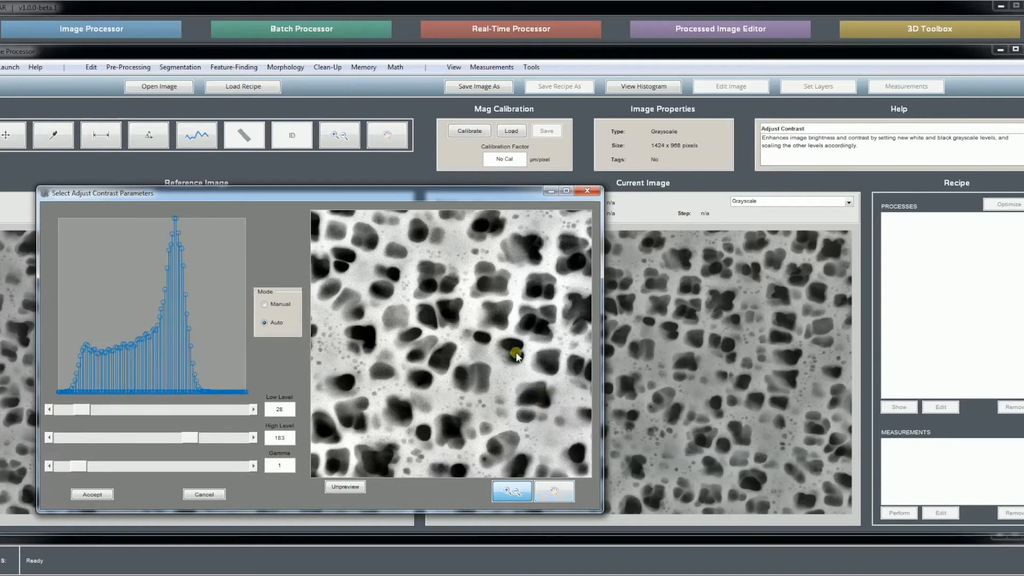
pyautogui.click(554, 490)
pyautogui.moveTo(583, 406); pyautogui.dragTo(362, 335)
pyautogui.moveTo(369, 389); pyautogui.dragTo(484, 307)
# Compare the original and contrast-adjusted image in the preview, and inspect the dark particles in different regions
pyautogui.click(355, 488)
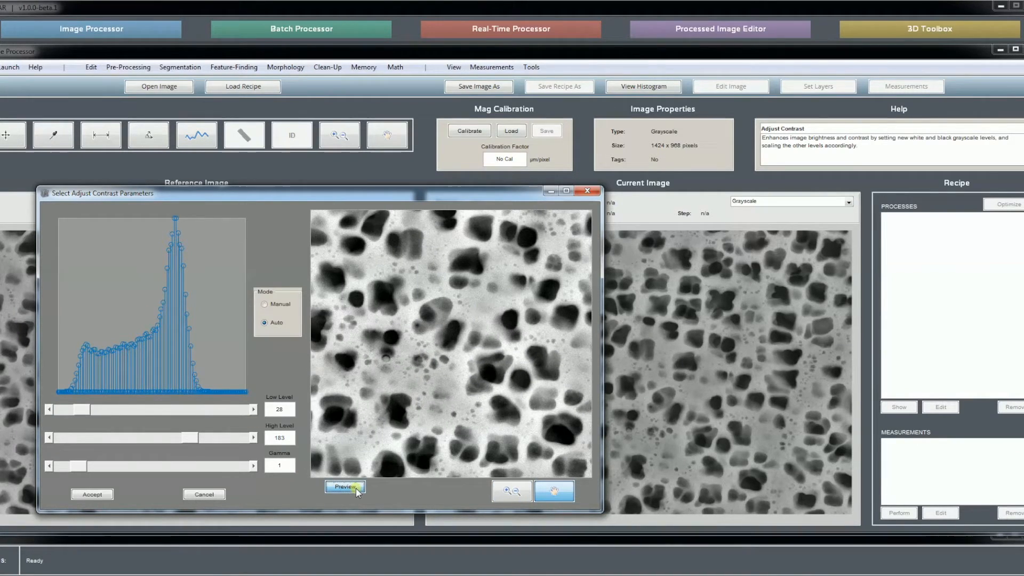
pyautogui.click(354, 489)
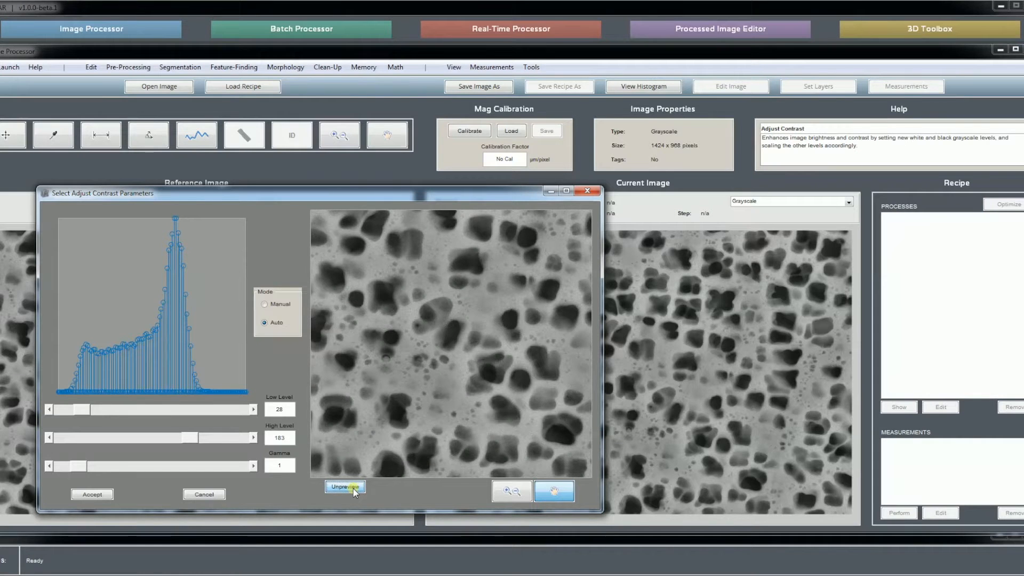
pyautogui.click(354, 489)
pyautogui.click(354, 489)
pyautogui.click(354, 488)
pyautogui.click(354, 488)
pyautogui.moveTo(410, 279); pyautogui.dragTo(521, 331)
pyautogui.moveTo(465, 275); pyautogui.dragTo(521, 366)
pyautogui.moveTo(412, 364); pyautogui.dragTo(456, 339)
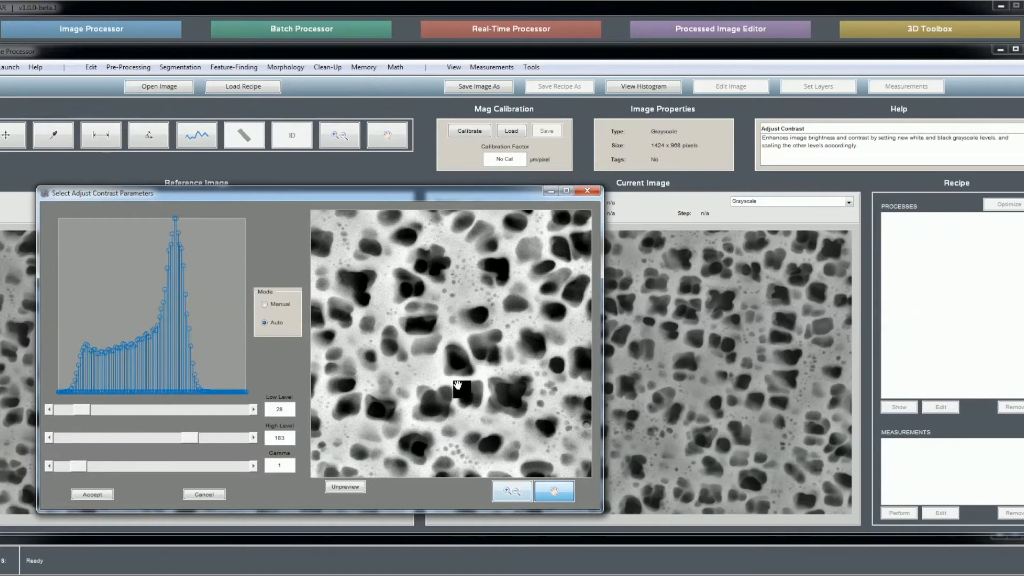
pyautogui.moveTo(439, 294); pyautogui.dragTo(468, 366)
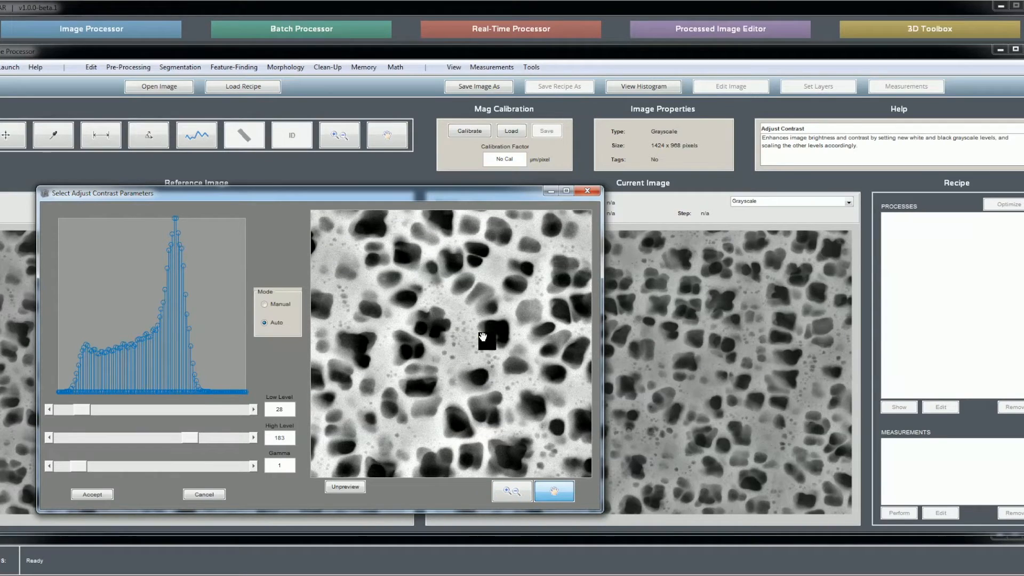
pyautogui.moveTo(553, 373); pyautogui.dragTo(446, 294)
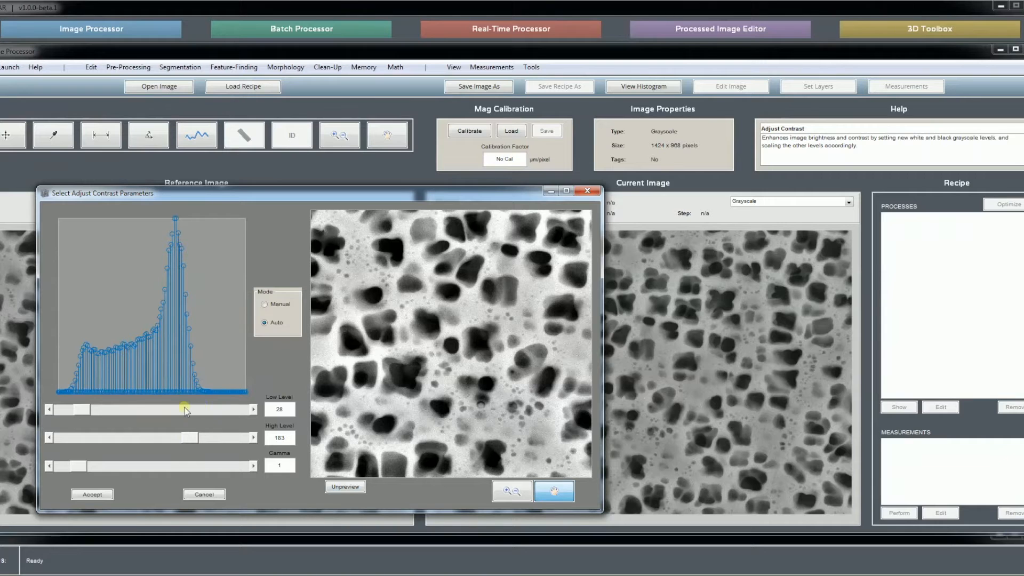
# Try a manual contrast low level of 22, and return the mode to Auto
pyautogui.moveTo(88, 409); pyautogui.dragTo(79, 407)
pyautogui.moveTo(118, 195); pyautogui.dragTo(135, 175)
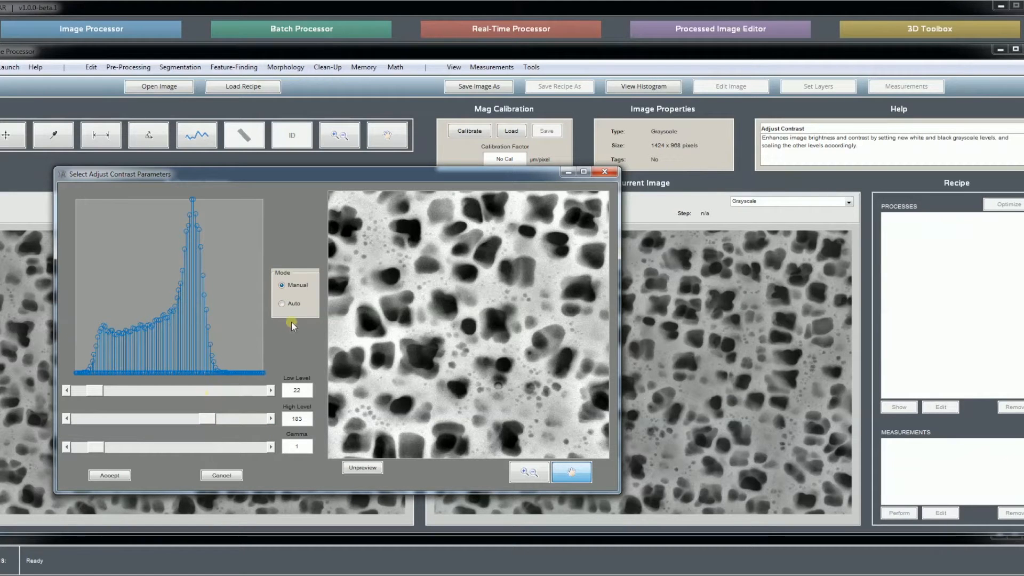
pyautogui.click(292, 304)
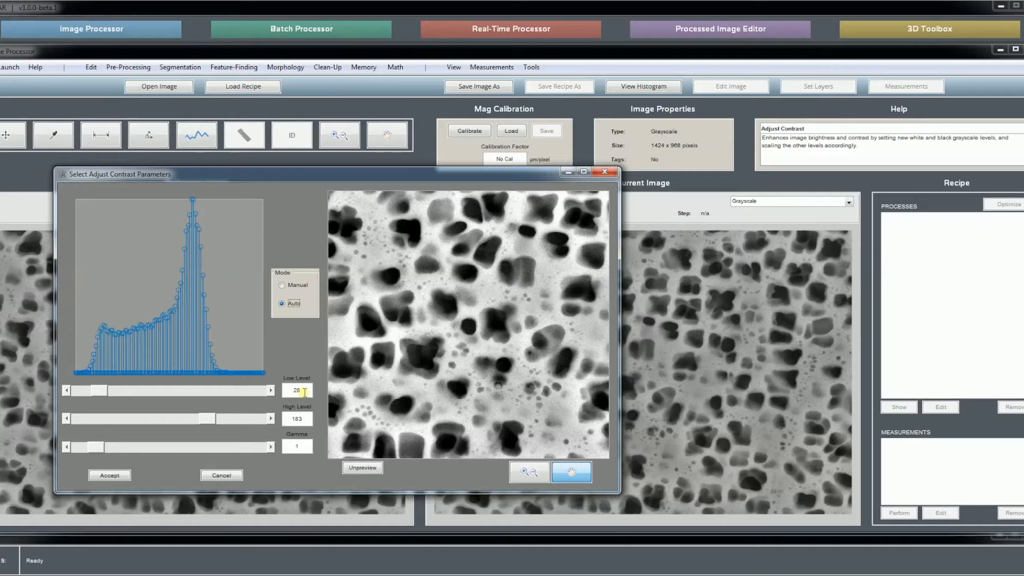
# Switch the contrast mode to Manual and accept low level 28, high level 183 and gamma 1
pyautogui.doubleClick(292, 419)
pyautogui.click(297, 286)
pyautogui.click(126, 476)
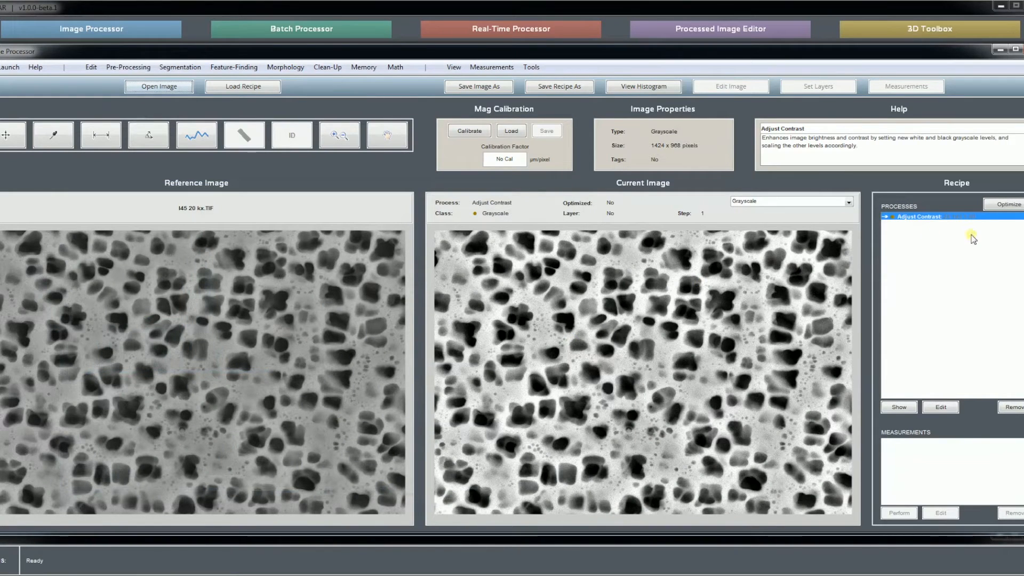
# Apply Flatten Background to the current image with a sigma of 250
pyautogui.click(134, 68)
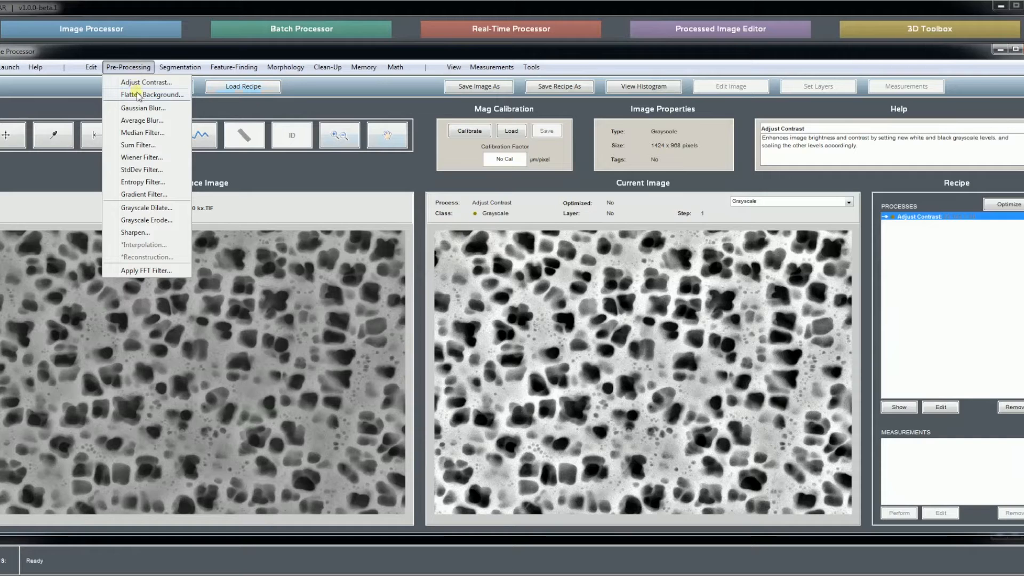
pyautogui.click(138, 95)
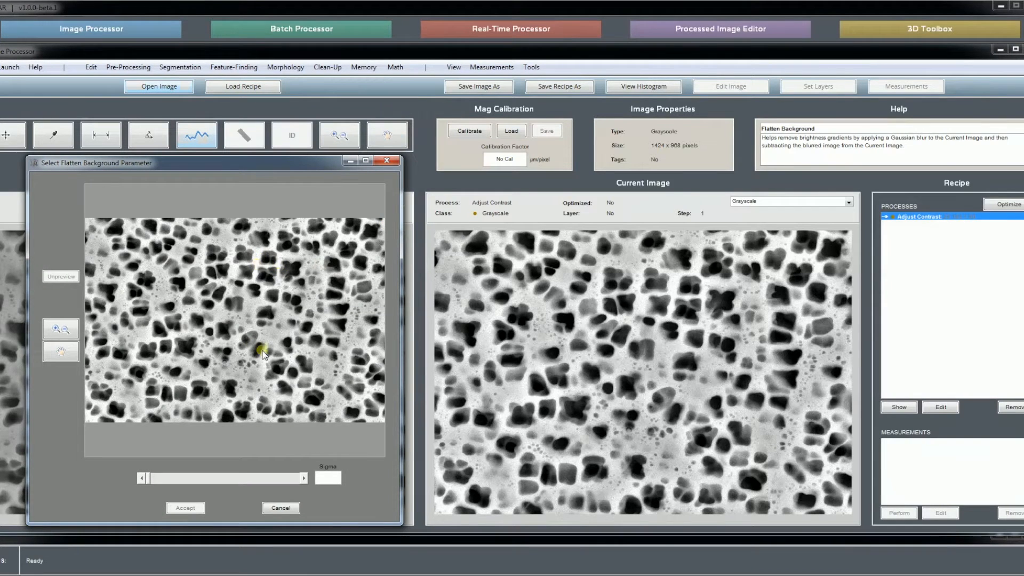
pyautogui.write('250')
pyautogui.press('Return')
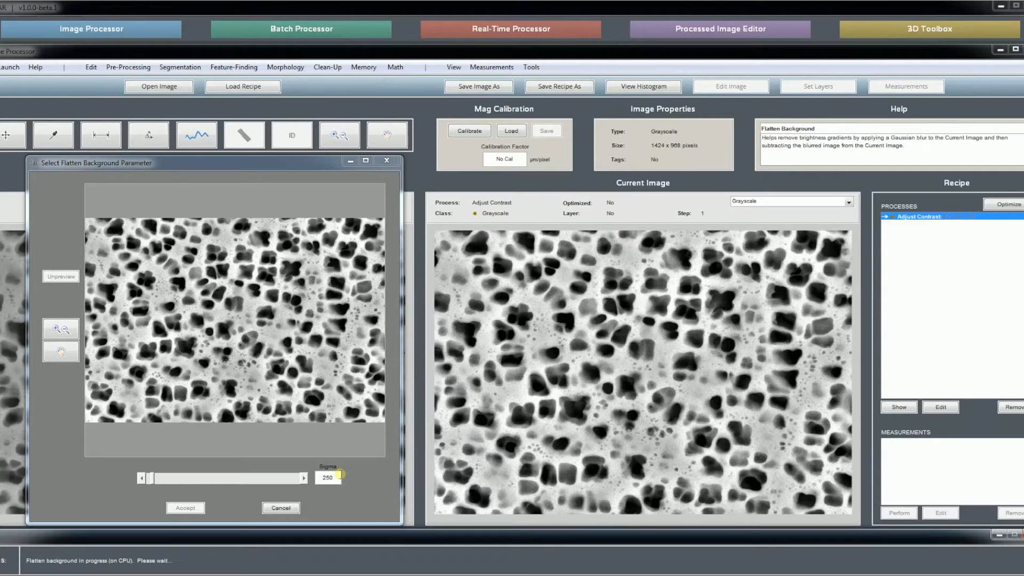
pyautogui.moveTo(322, 478); pyautogui.dragTo(345, 479)
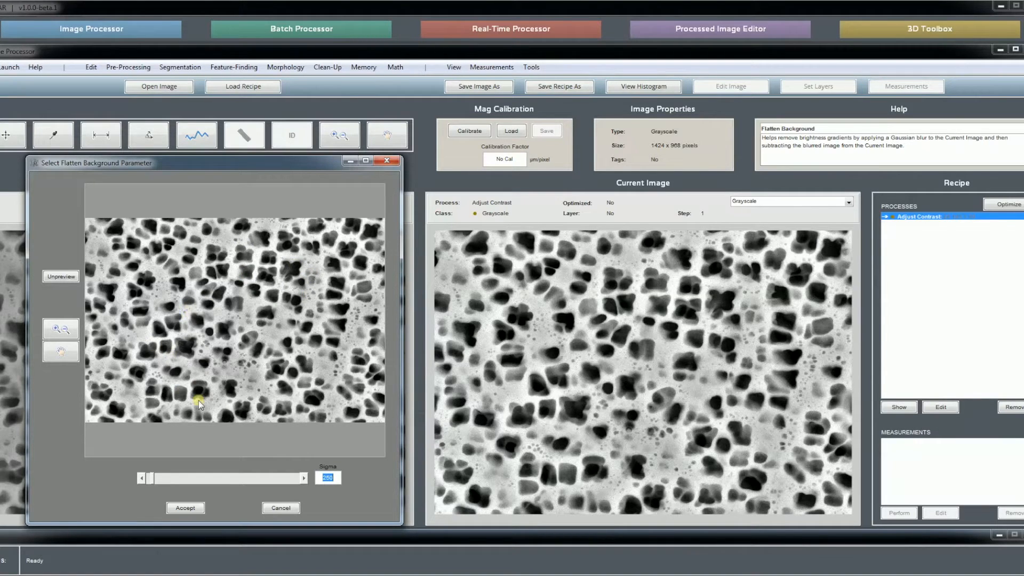
pyautogui.click(186, 508)
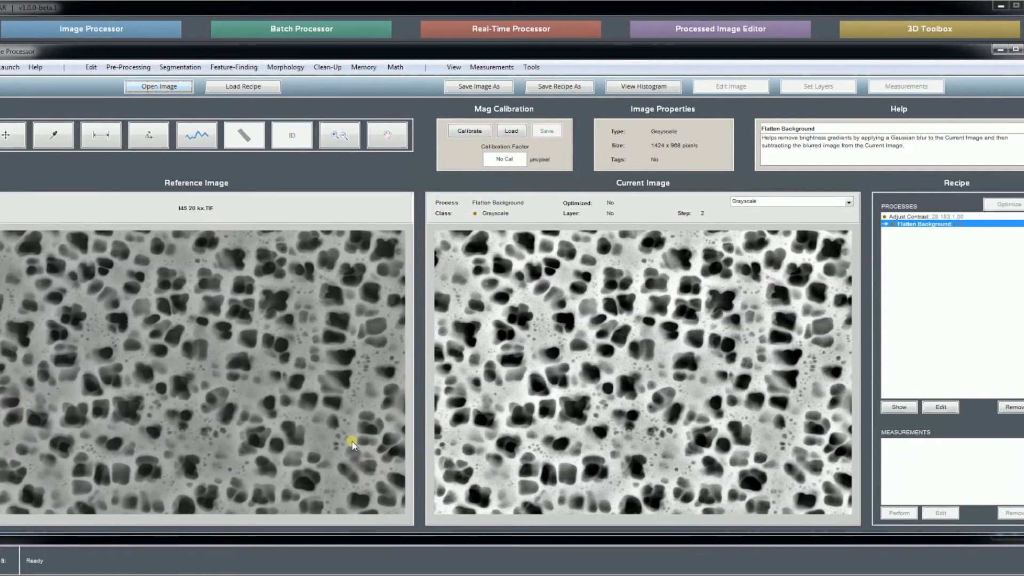
# Apply a Median Filter with window size 7, checking its smoothing effect against the unfiltered image in the preview
pyautogui.click(136, 68)
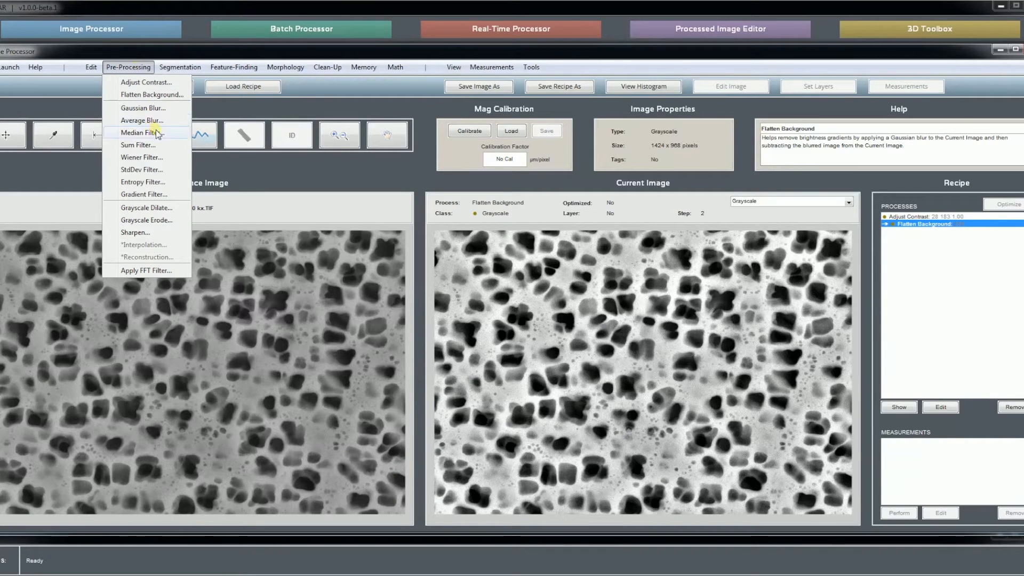
pyautogui.click(140, 133)
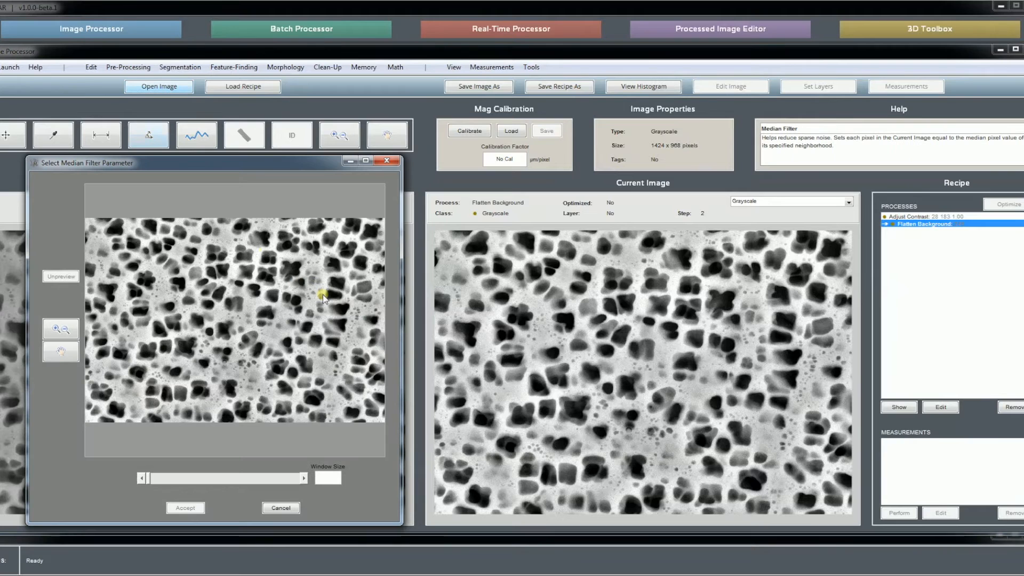
pyautogui.click(303, 480)
pyautogui.click(304, 480)
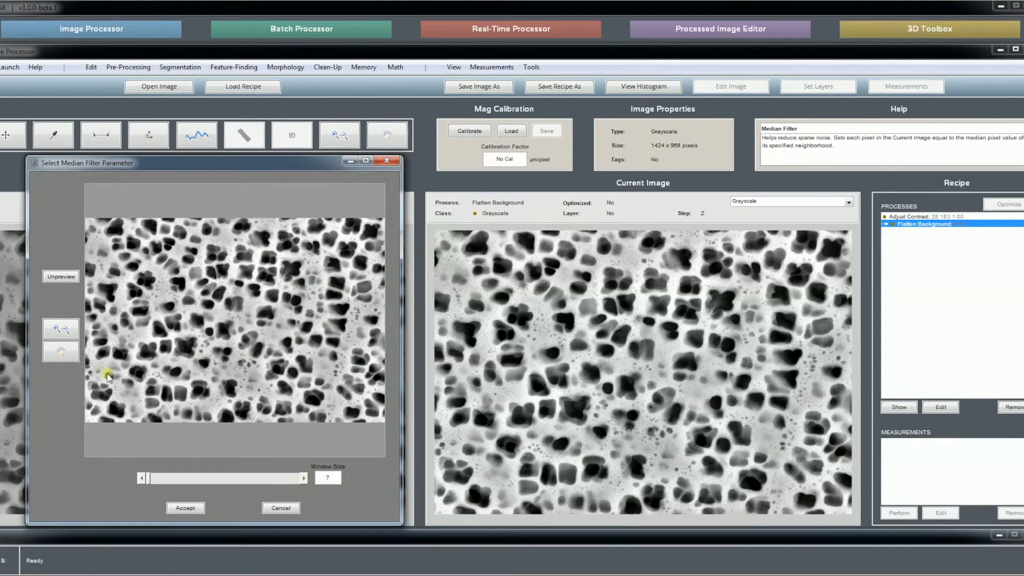
pyautogui.click(61, 329)
pyautogui.moveTo(179, 293); pyautogui.dragTo(226, 340)
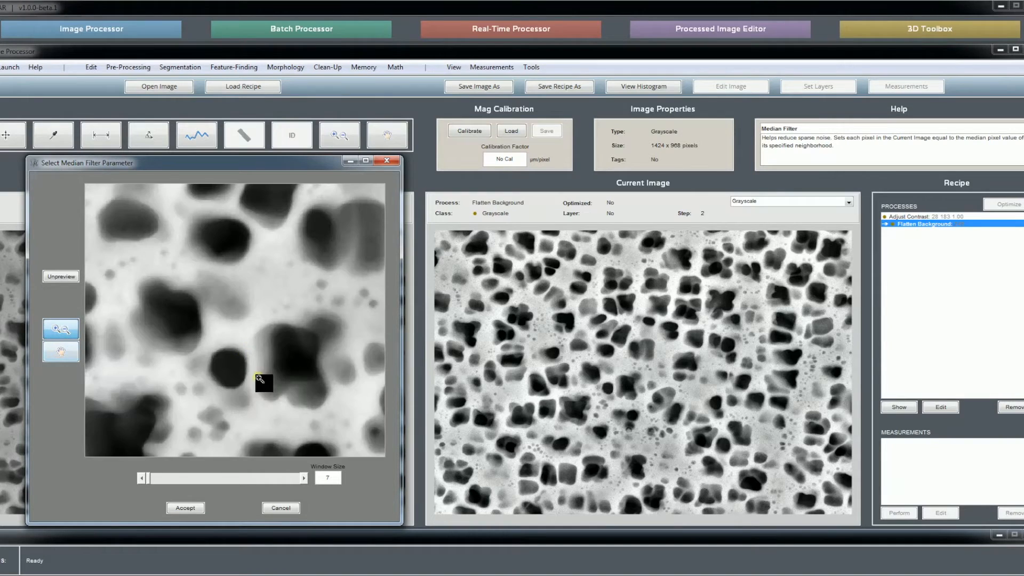
pyautogui.click(61, 276)
pyautogui.click(194, 508)
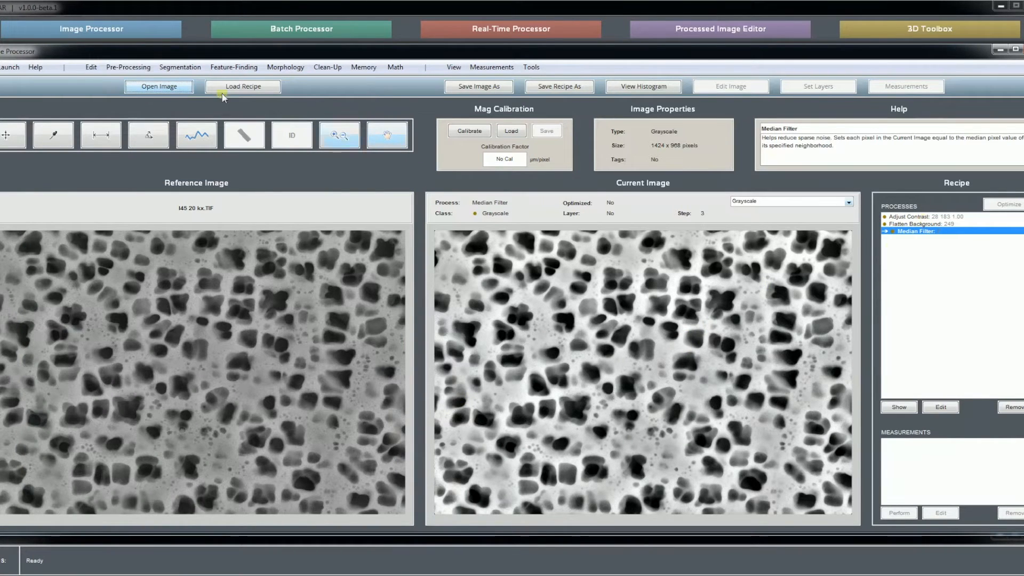
pyautogui.click(128, 68)
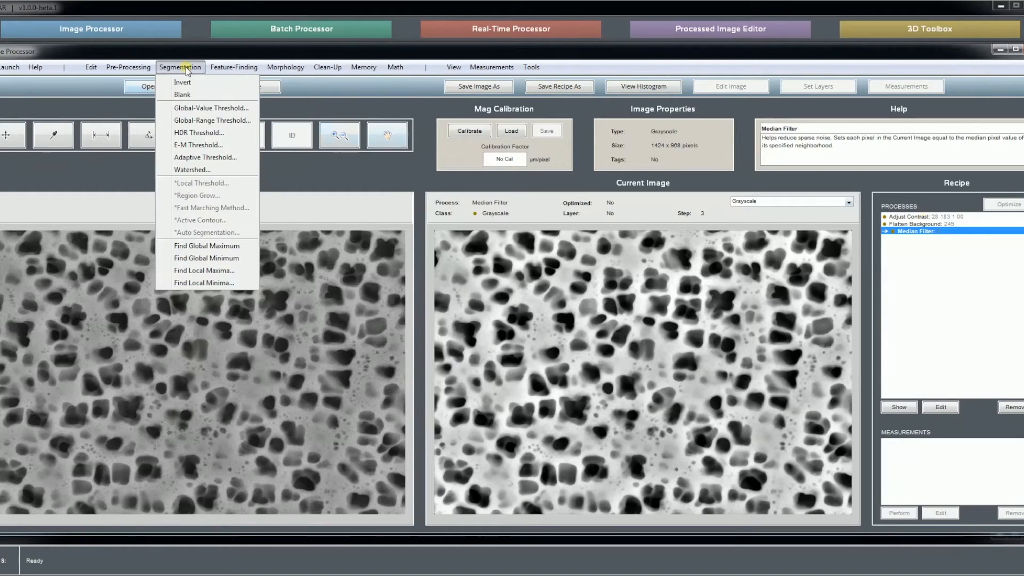
pyautogui.click(430, 110)
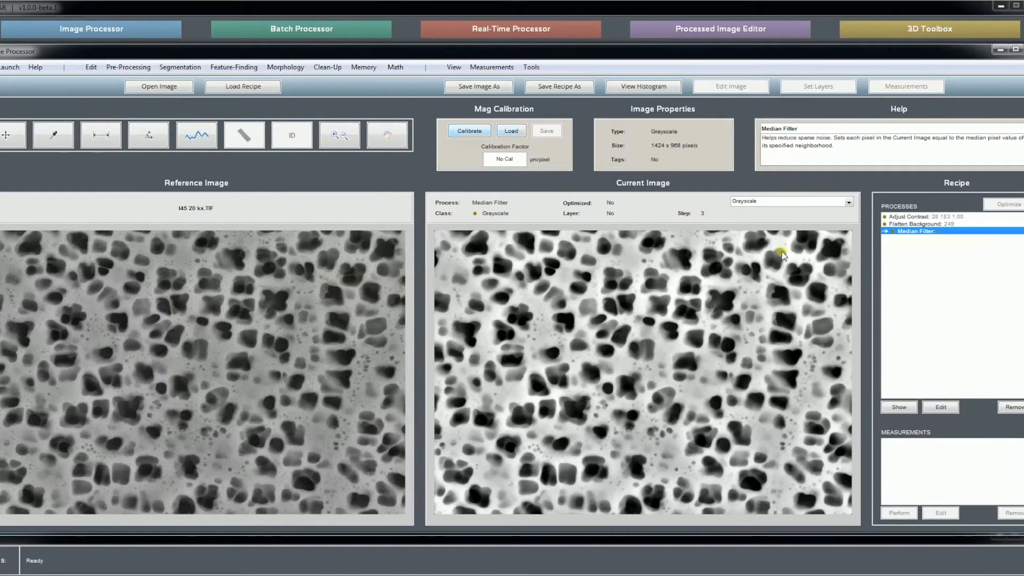
# Edit the recipe's Adjust Contrast process, setting the high level to 218 and the low level to 19
pyautogui.click(920, 218)
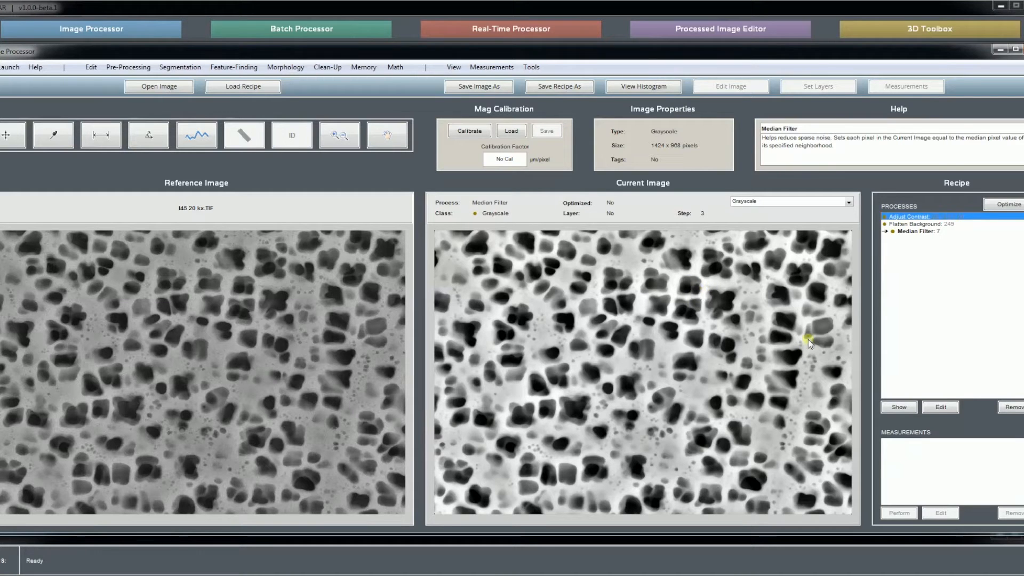
pyautogui.click(944, 408)
pyautogui.moveTo(182, 452); pyautogui.dragTo(207, 452)
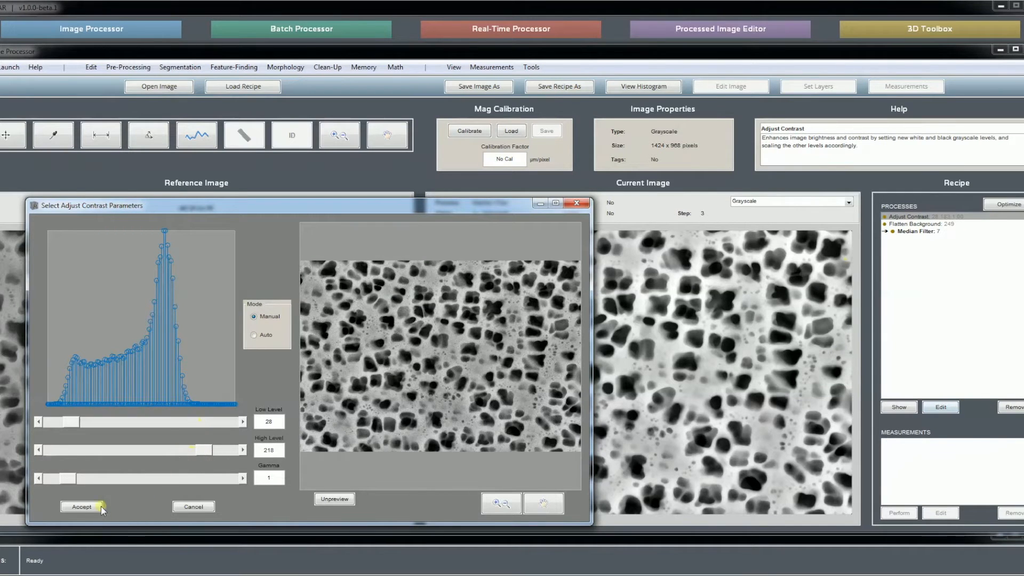
pyautogui.moveTo(71, 426); pyautogui.dragTo(68, 424)
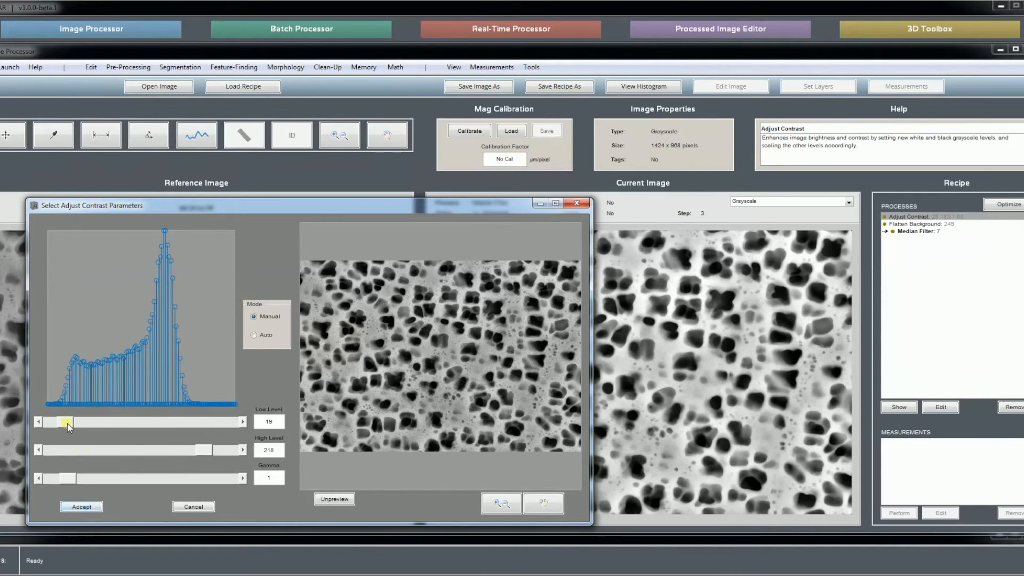
pyautogui.click(82, 507)
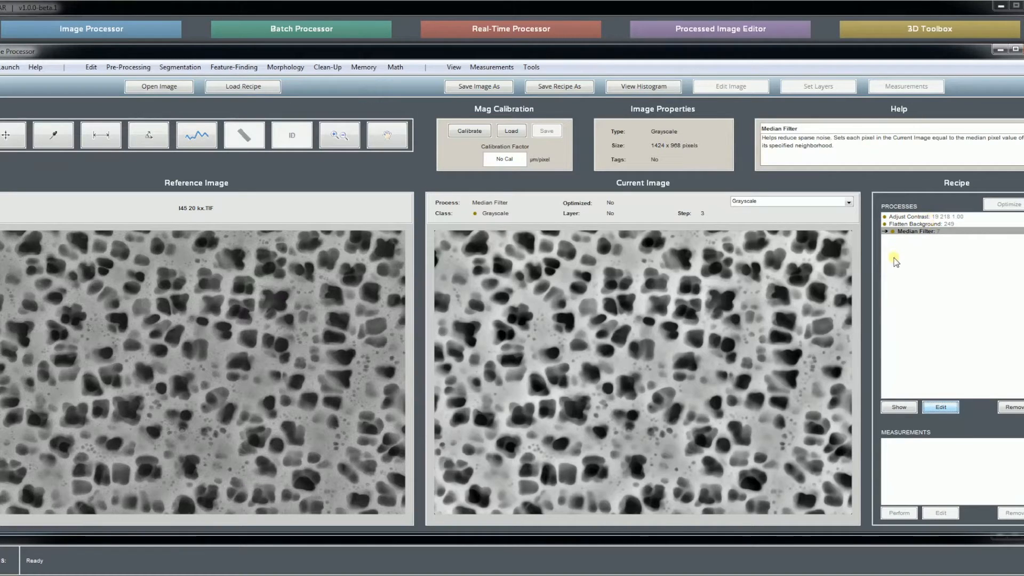
# Review the current image after each recipe process: Adjust Contrast, Flatten Background and Median Filter
pyautogui.click(913, 224)
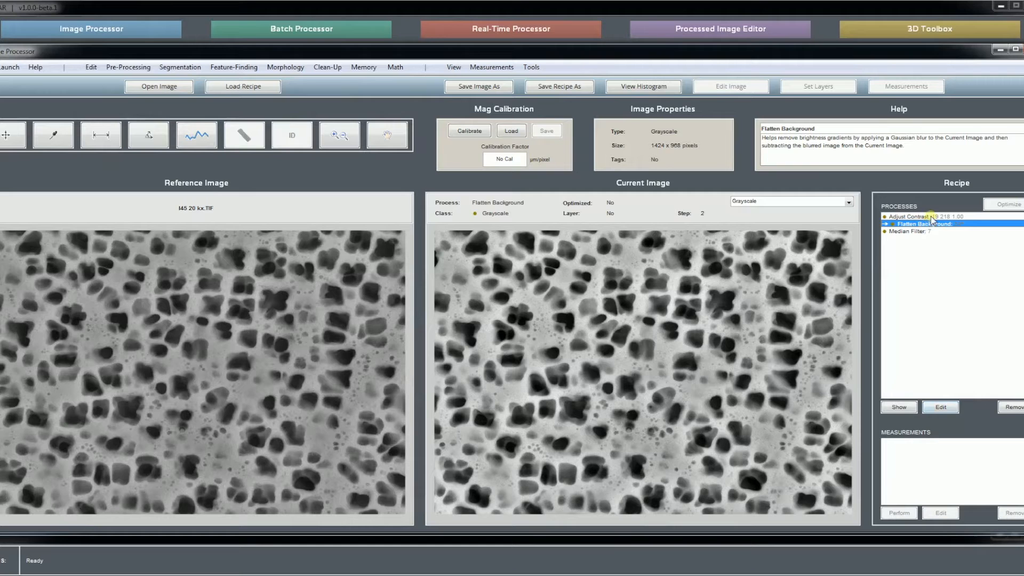
pyautogui.click(930, 216)
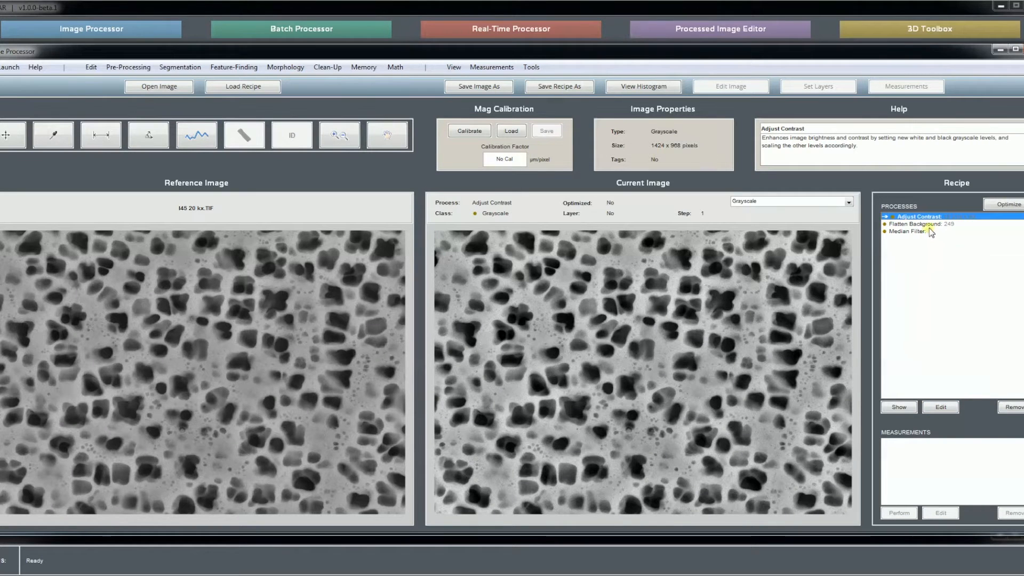
pyautogui.click(932, 225)
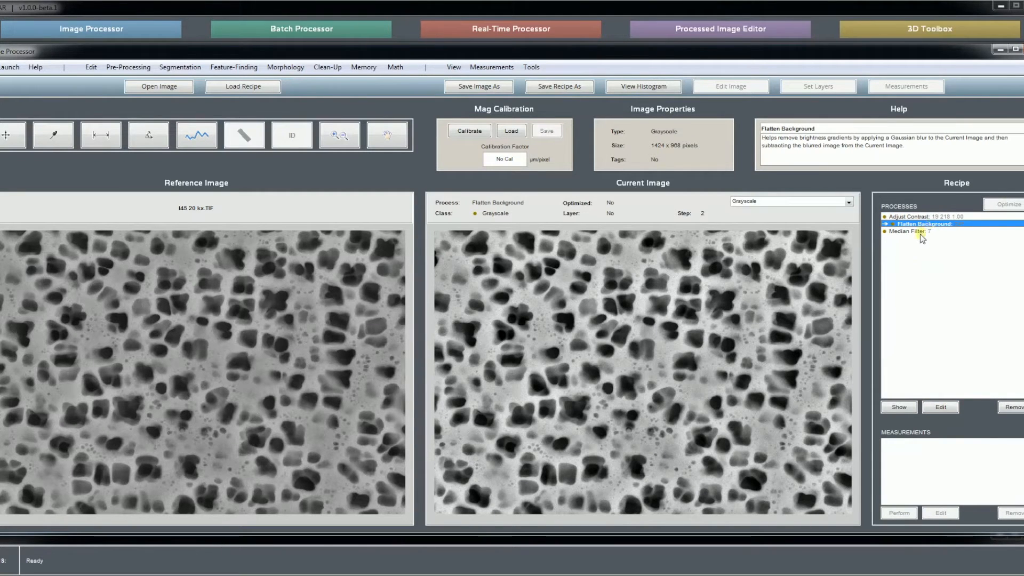
pyautogui.click(921, 232)
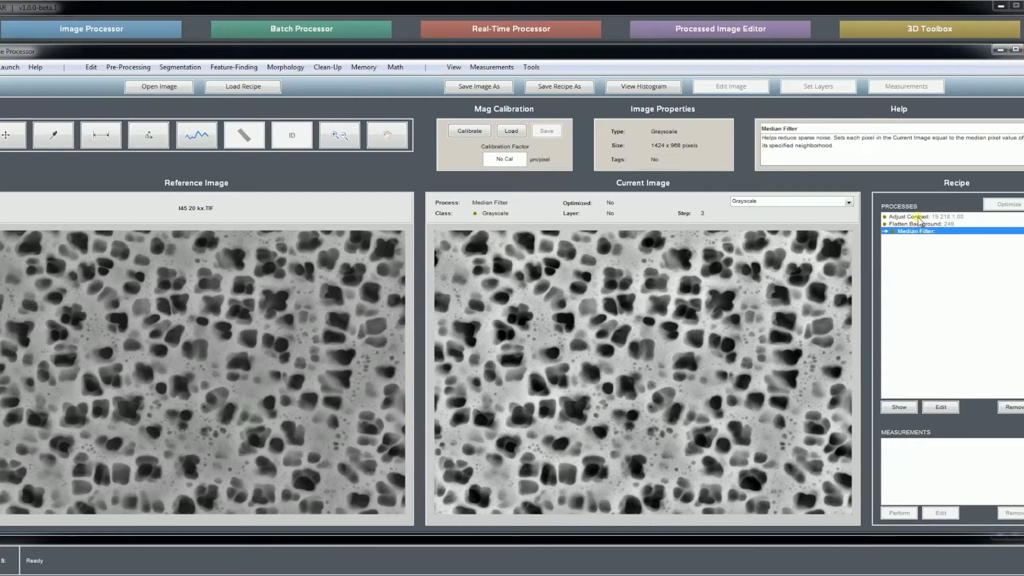
# Insert a StdDev Filter with window size 5 directly below the Flatten Background process in the recipe
pyautogui.click(918, 225)
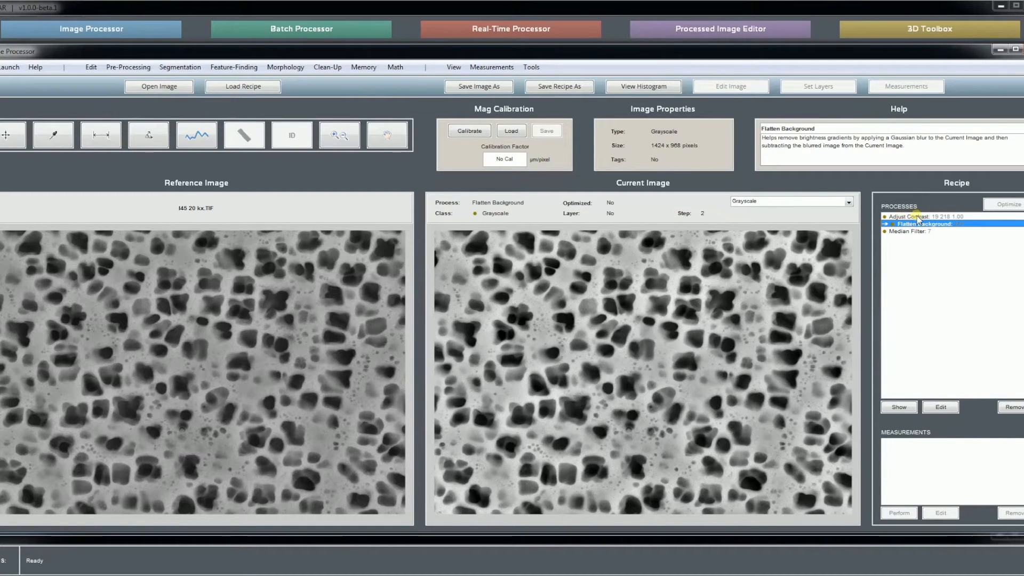
pyautogui.click(917, 217)
pyautogui.click(918, 224)
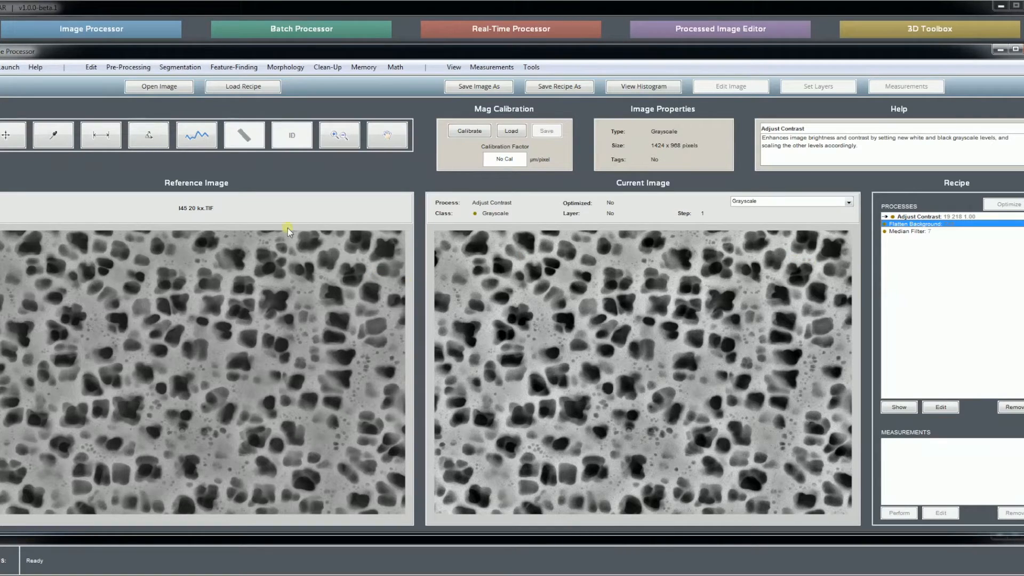
pyautogui.click(132, 67)
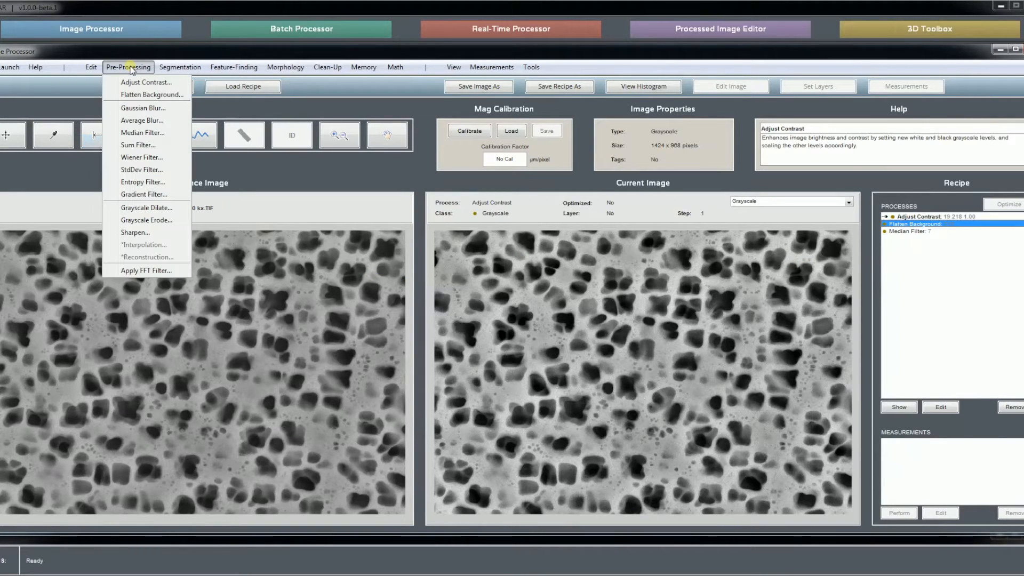
pyautogui.click(151, 170)
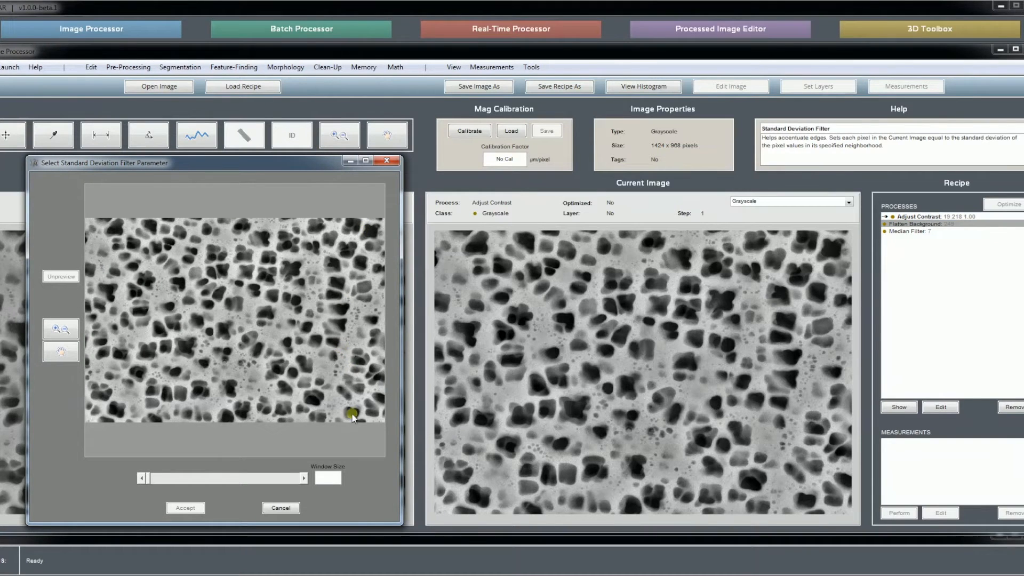
pyautogui.click(304, 478)
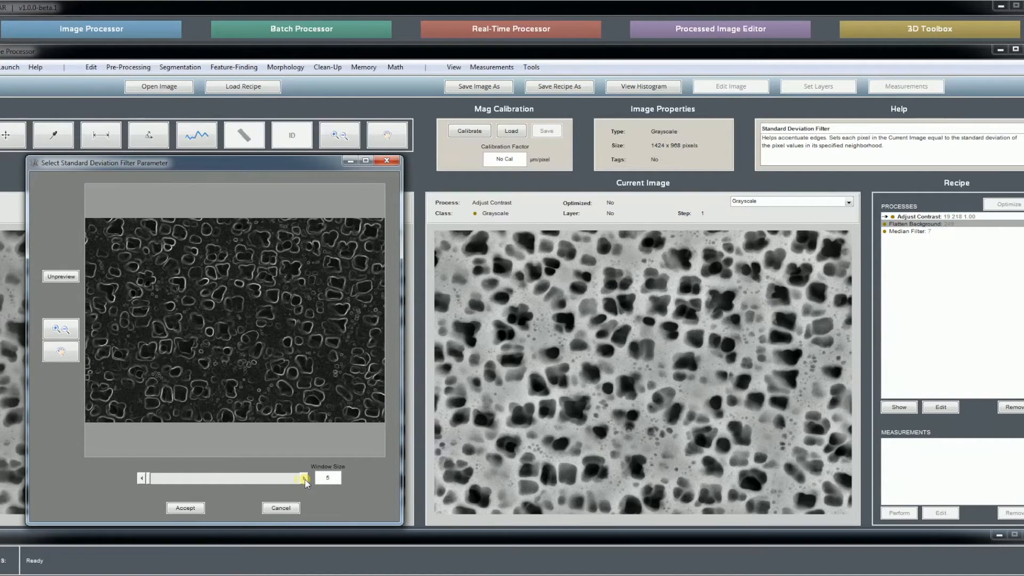
pyautogui.click(187, 508)
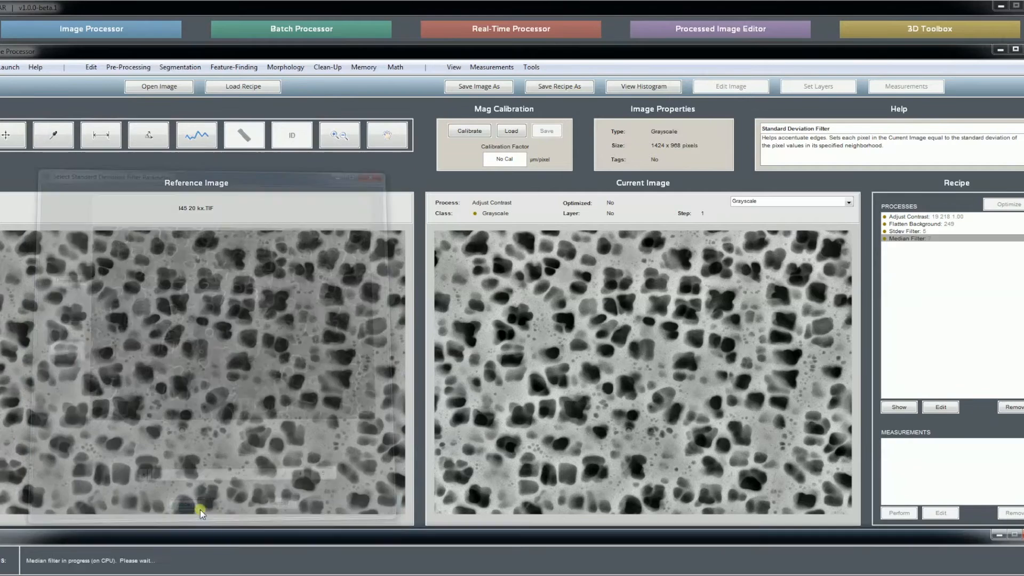
# Compare the current image after the Stdev Filter and Median Filter processes, and view the actions available for the Stdev Filter
pyautogui.click(920, 224)
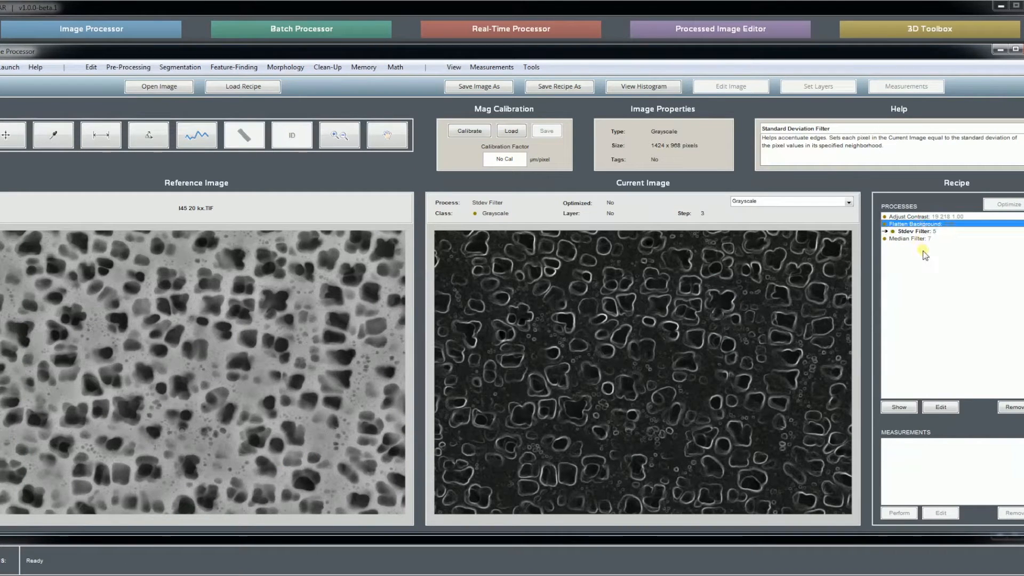
pyautogui.click(913, 232)
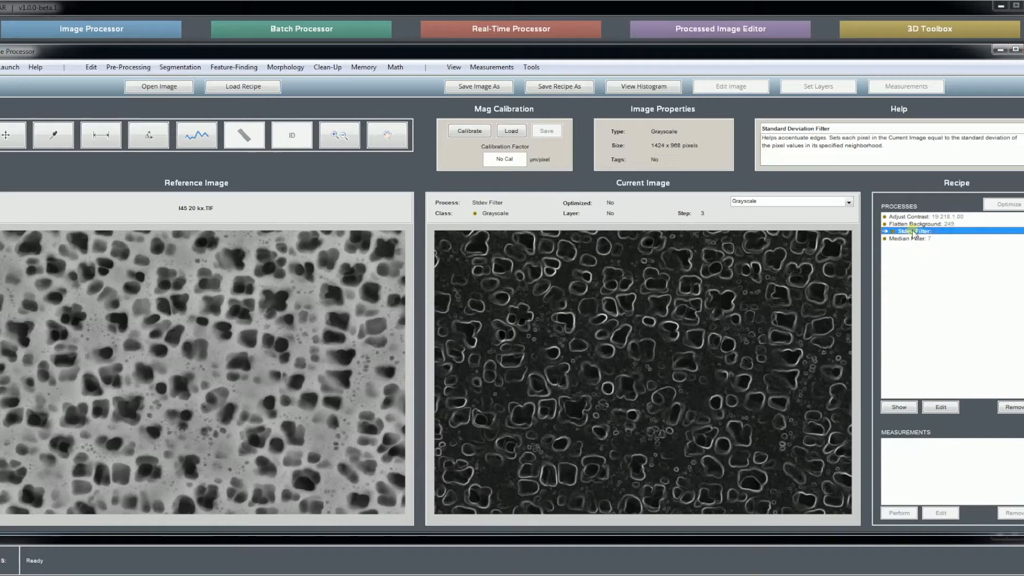
pyautogui.click(909, 239)
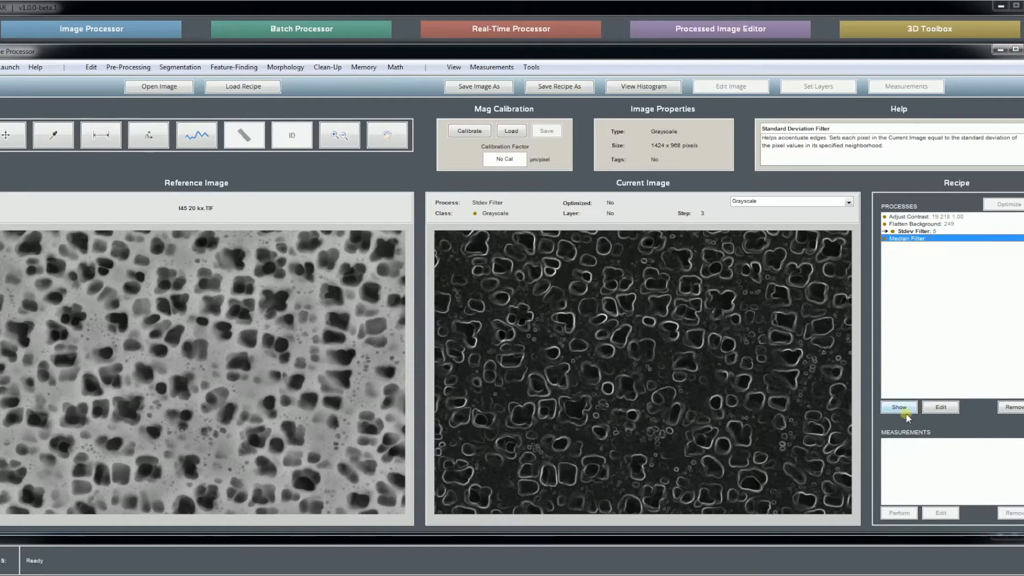
pyautogui.click(905, 410)
pyautogui.click(913, 232)
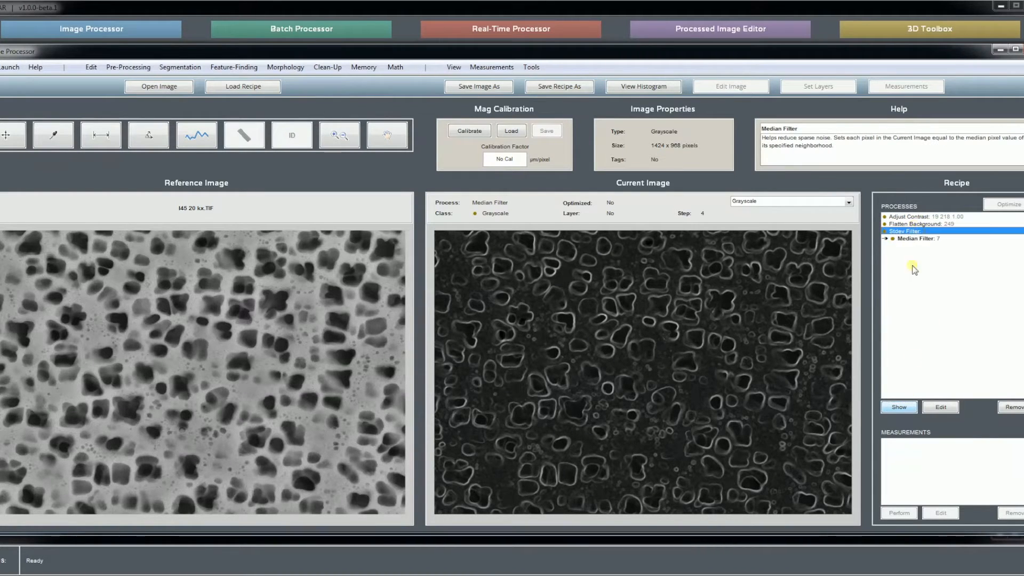
pyautogui.click(901, 405)
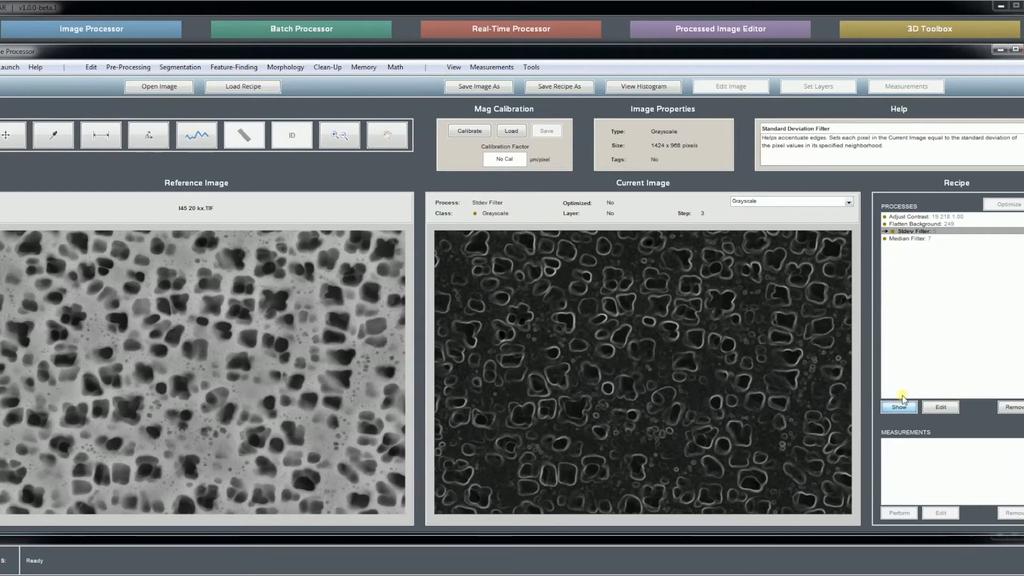
pyautogui.rightClick(919, 231)
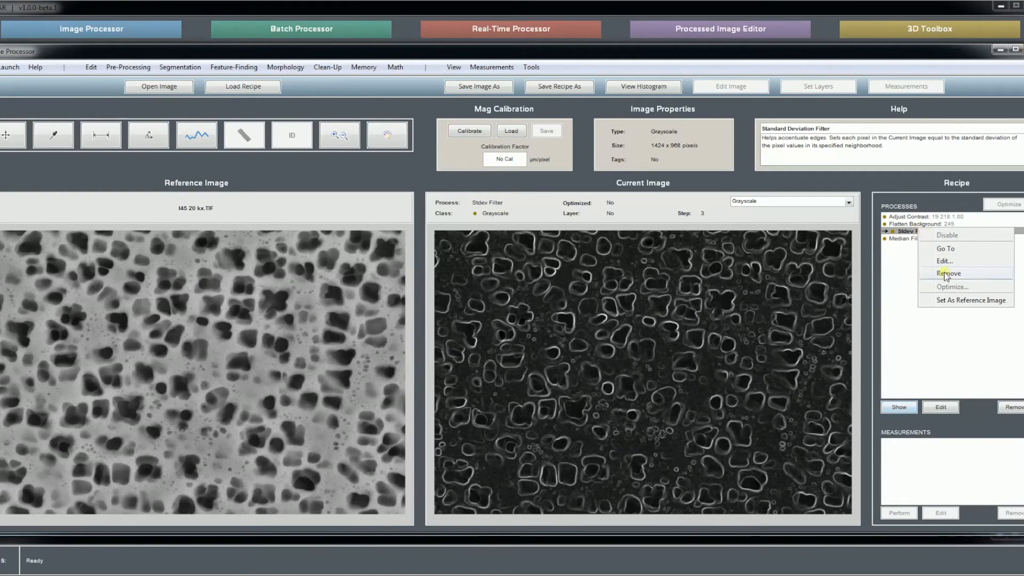
pyautogui.click(975, 412)
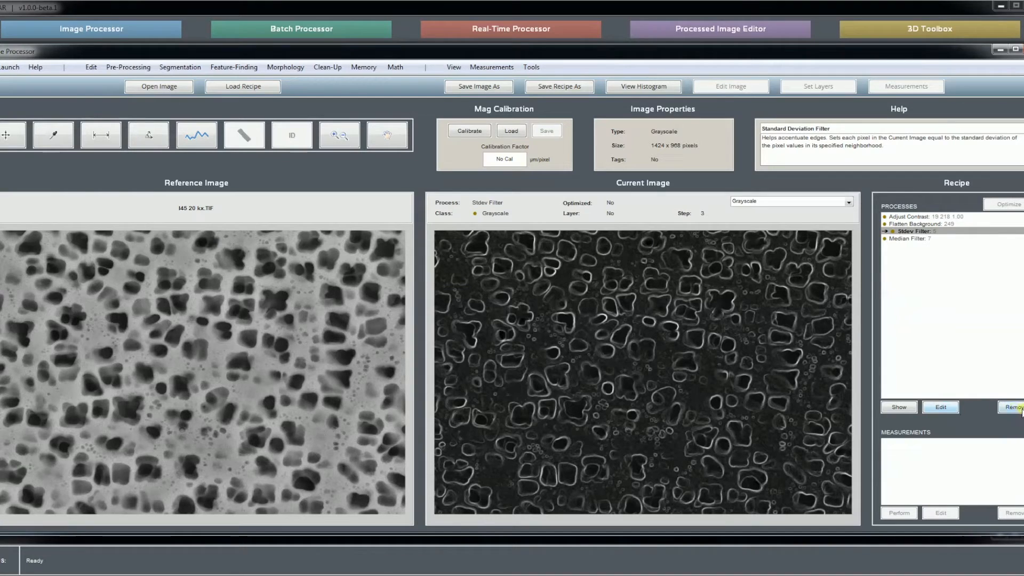
# Try inserting a StdDev Filter with window size 5 above the recipe's Adjust Contrast process
pyautogui.click(907, 218)
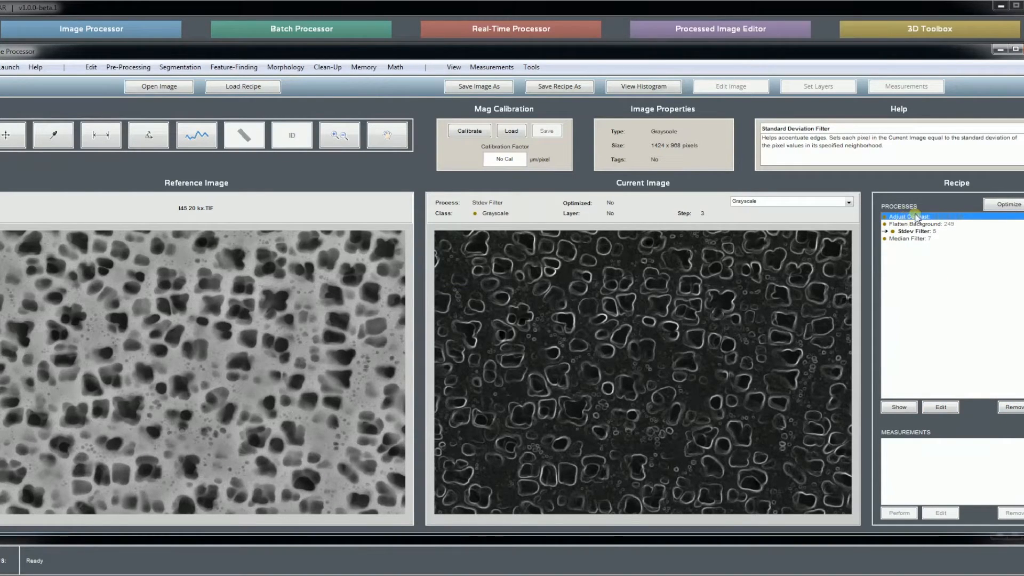
pyautogui.doubleClick(917, 224)
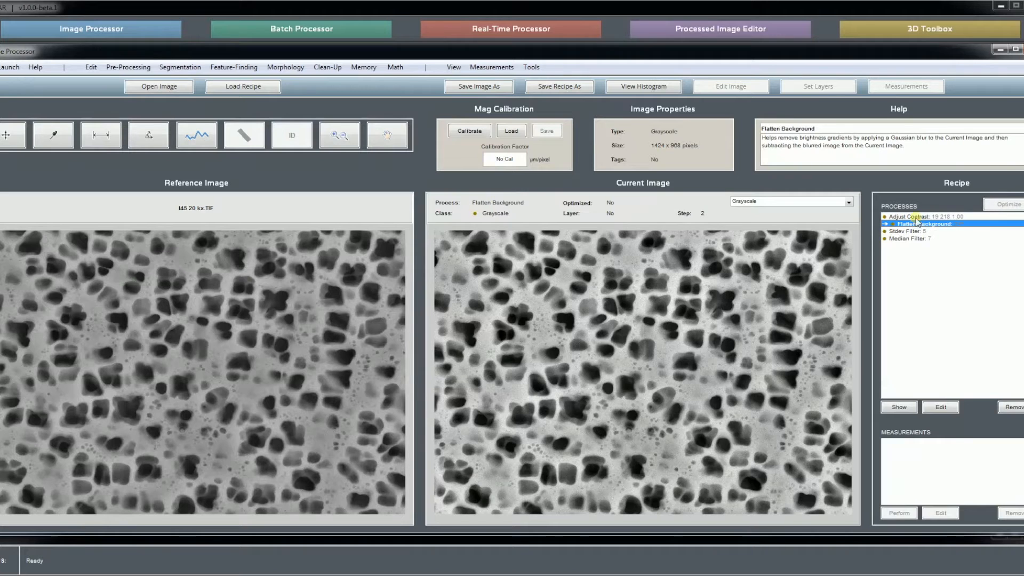
pyautogui.click(915, 217)
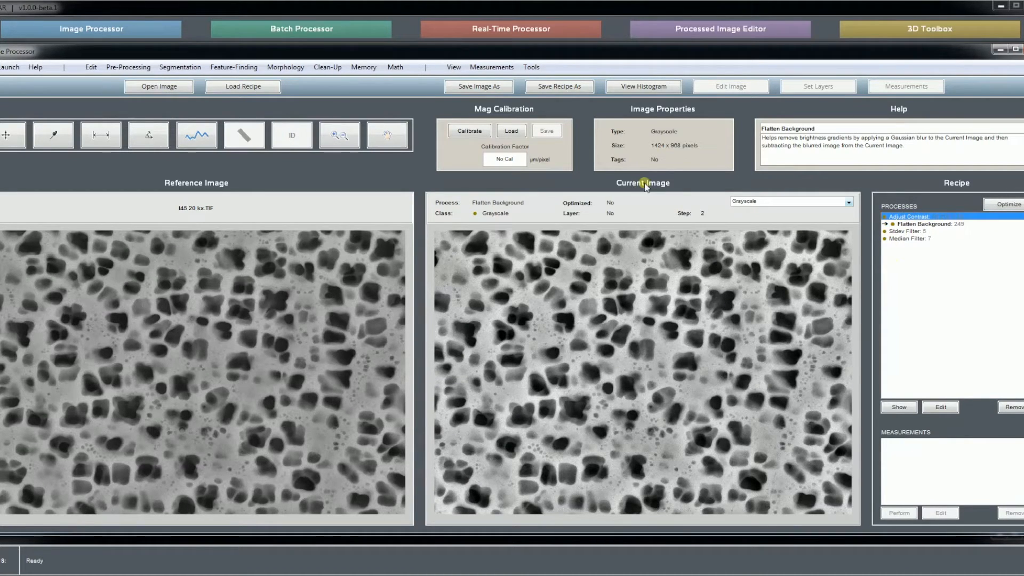
pyautogui.click(128, 67)
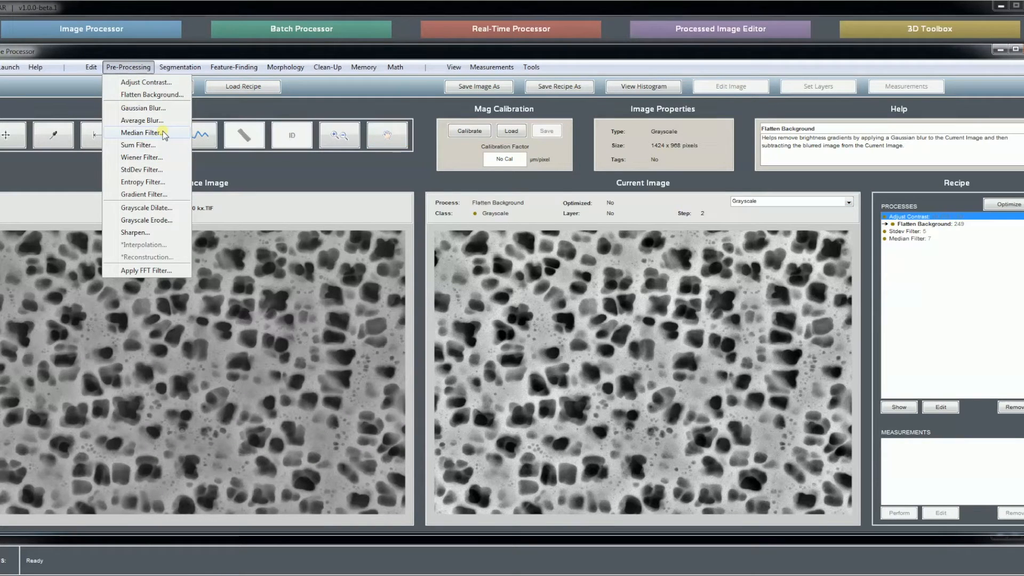
pyautogui.click(156, 169)
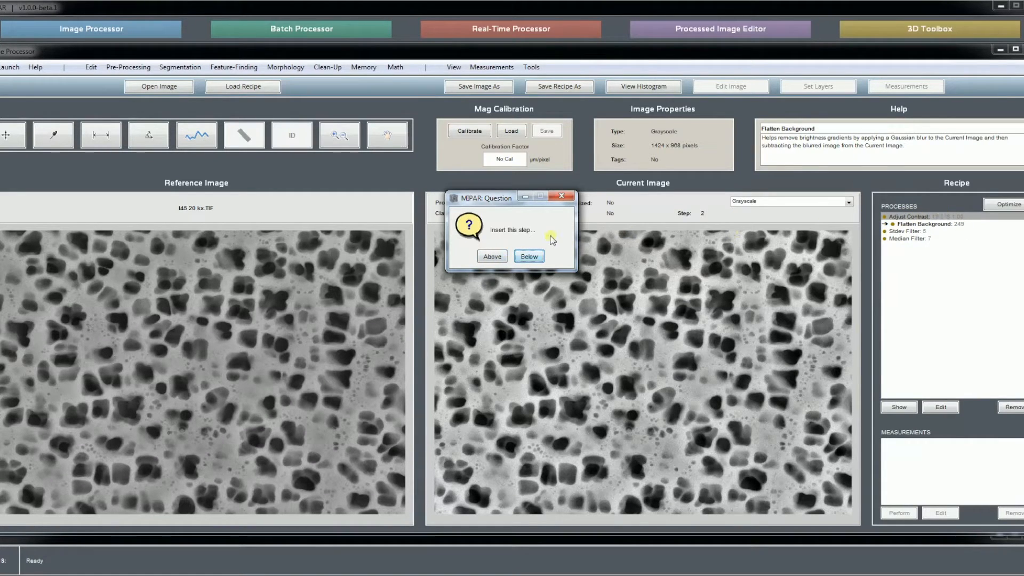
pyautogui.click(502, 258)
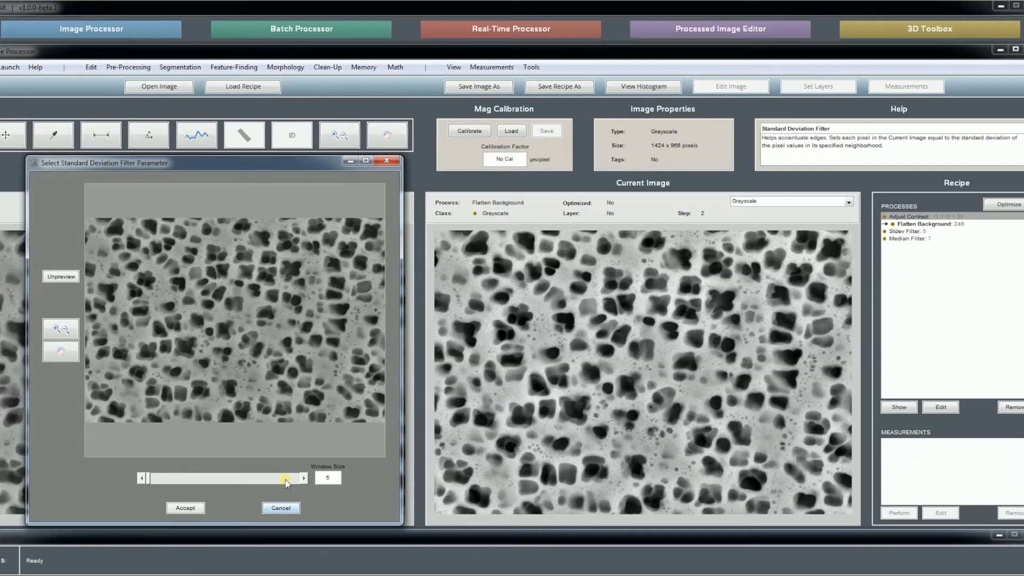
pyautogui.click(281, 507)
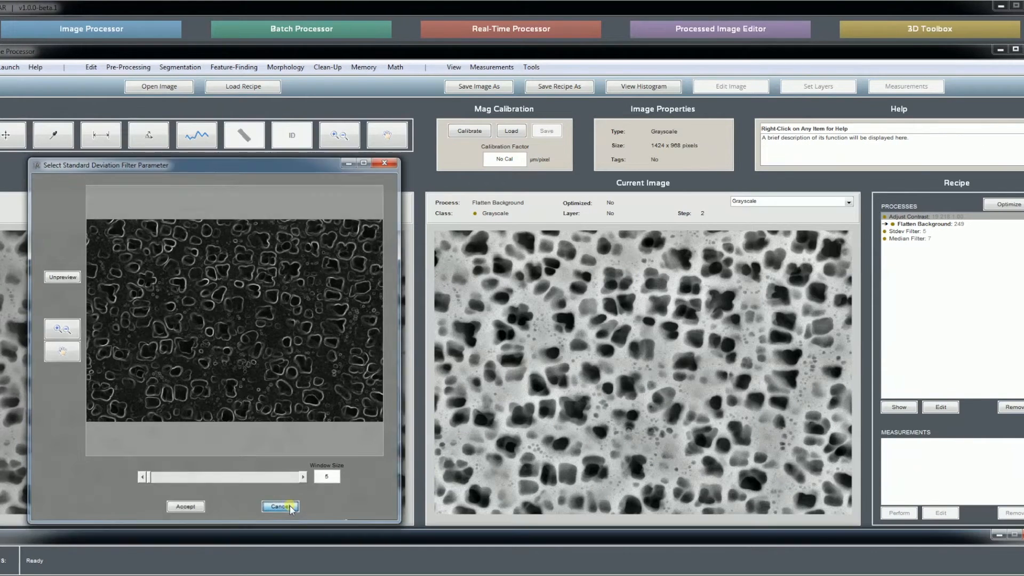
# Remove the Median Filter, Stdev Filter, Flatten Background and Adjust Contrast processes to empty the recipe
pyautogui.click(916, 239)
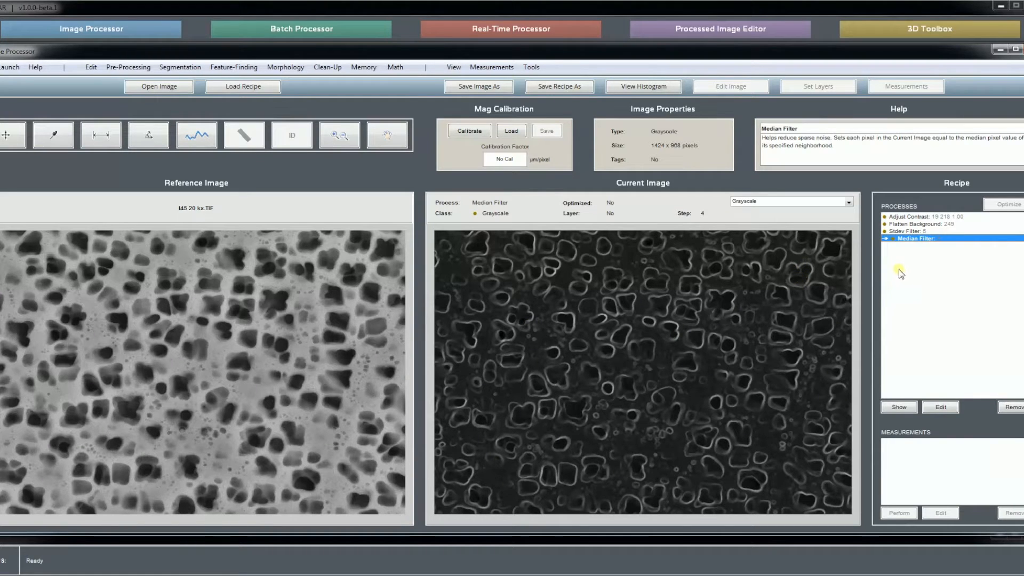
pyautogui.click(1008, 406)
pyautogui.click(1011, 407)
pyautogui.click(1013, 408)
pyautogui.click(1014, 408)
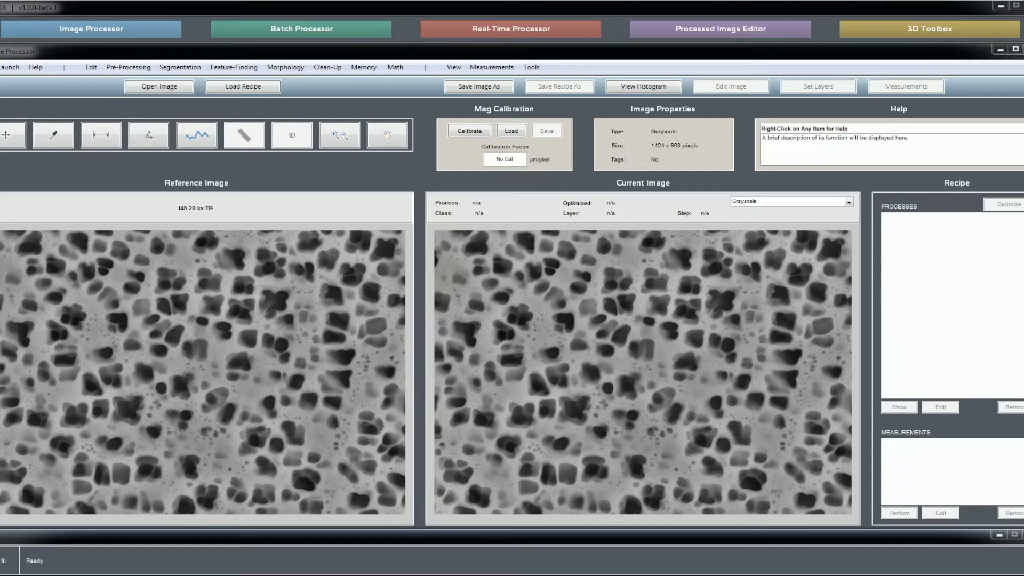
# Start a Global-Value Threshold on the unprocessed image and set its manual threshold value to 111
pyautogui.click(180, 67)
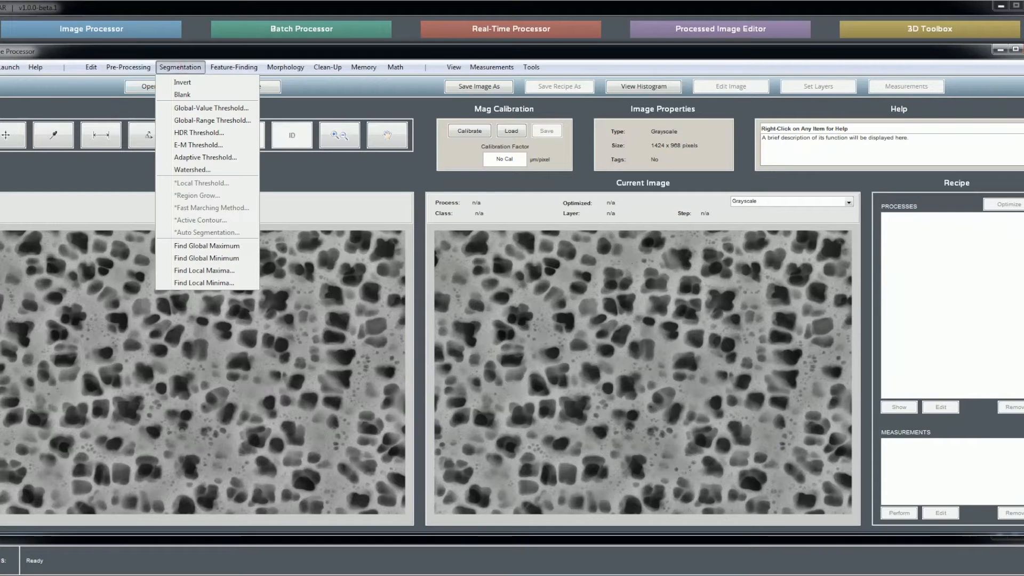
pyautogui.click(212, 107)
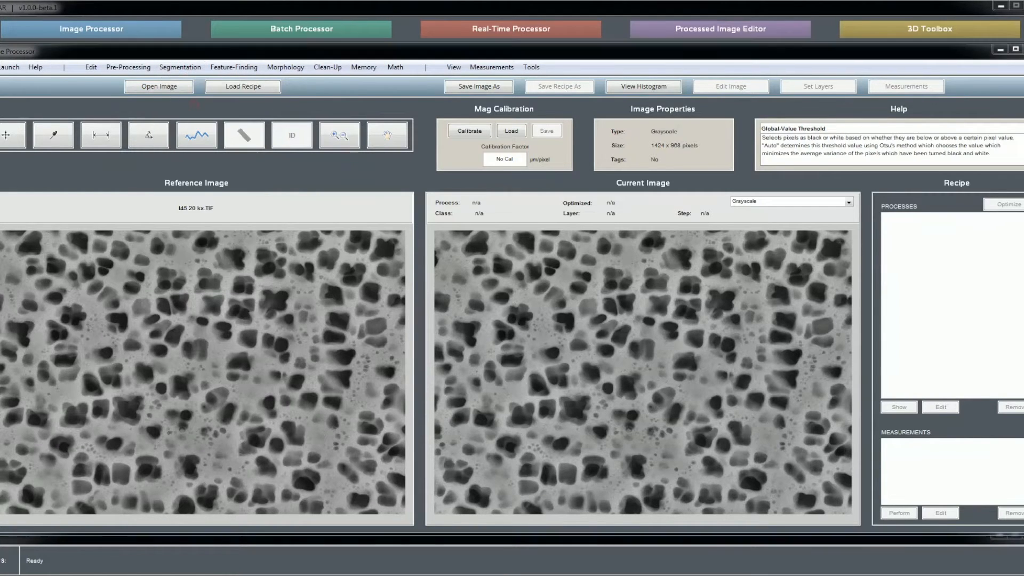
pyautogui.moveTo(262, 205); pyautogui.dragTo(487, 171)
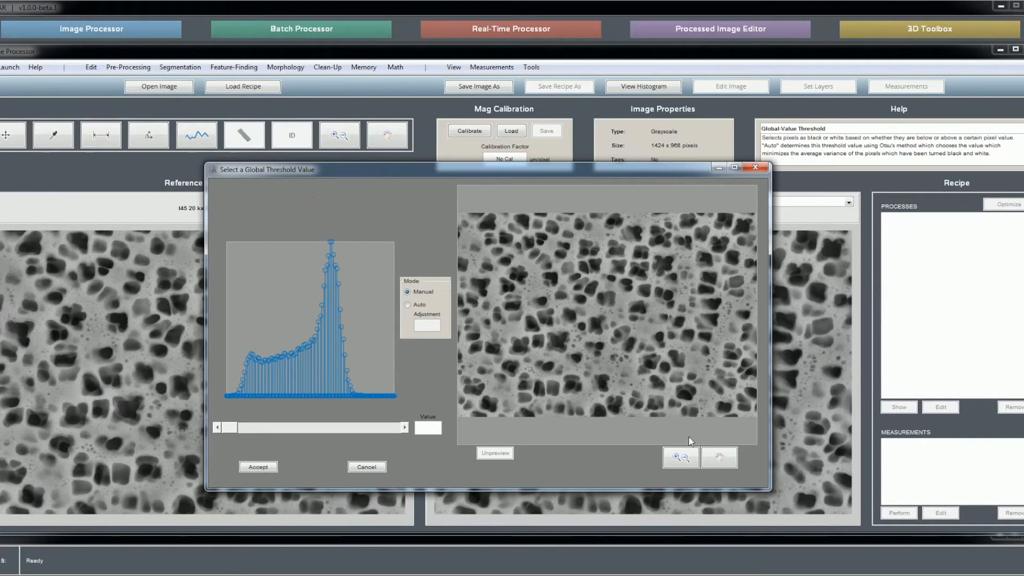
pyautogui.moveTo(232, 425); pyautogui.dragTo(303, 430)
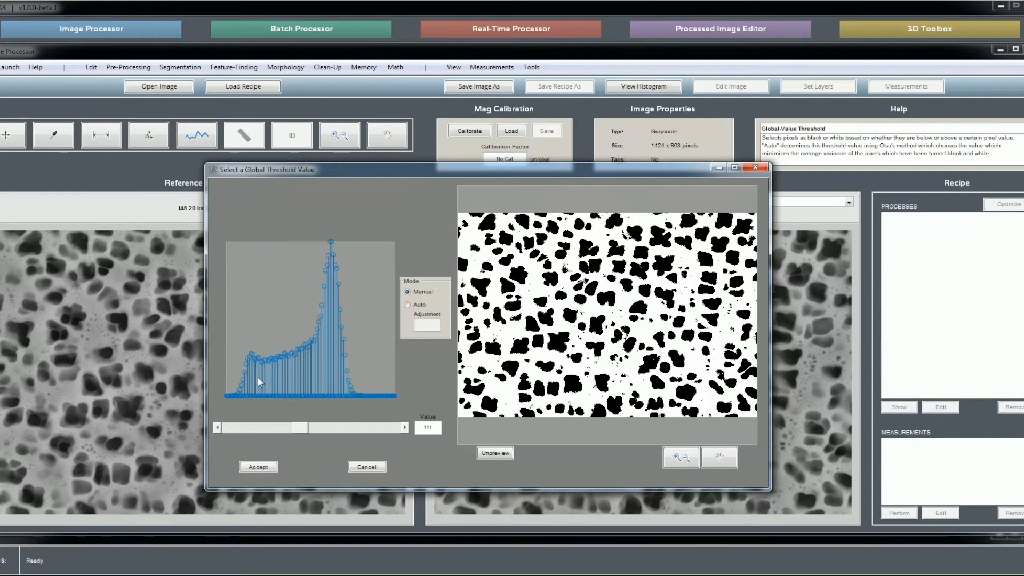
# Compare a magnified area of the thresholded preview with the original grayscale image to judge how well the dark particles are segmented
pyautogui.click(681, 458)
pyautogui.moveTo(559, 248); pyautogui.dragTo(652, 329)
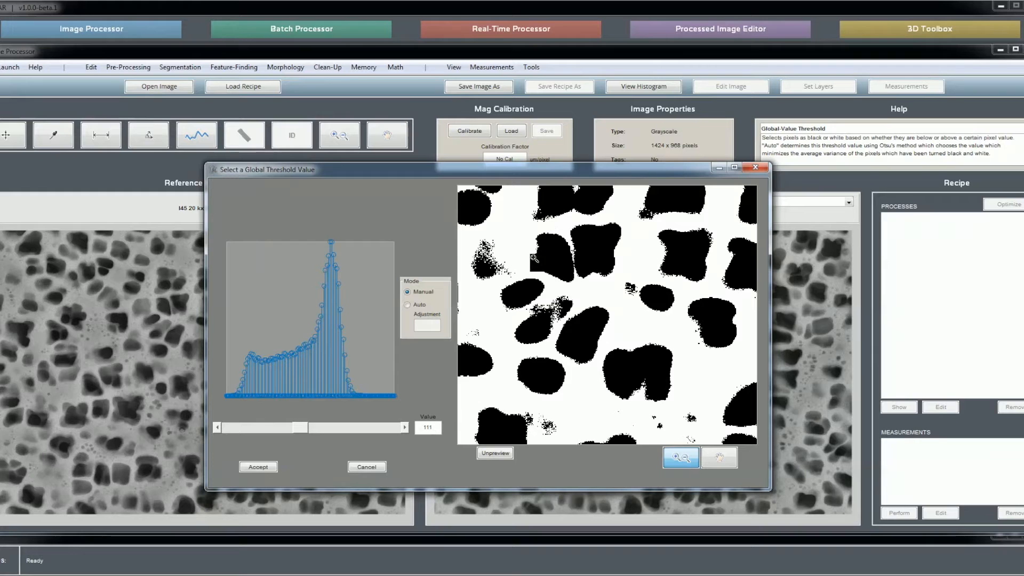
pyautogui.click(504, 453)
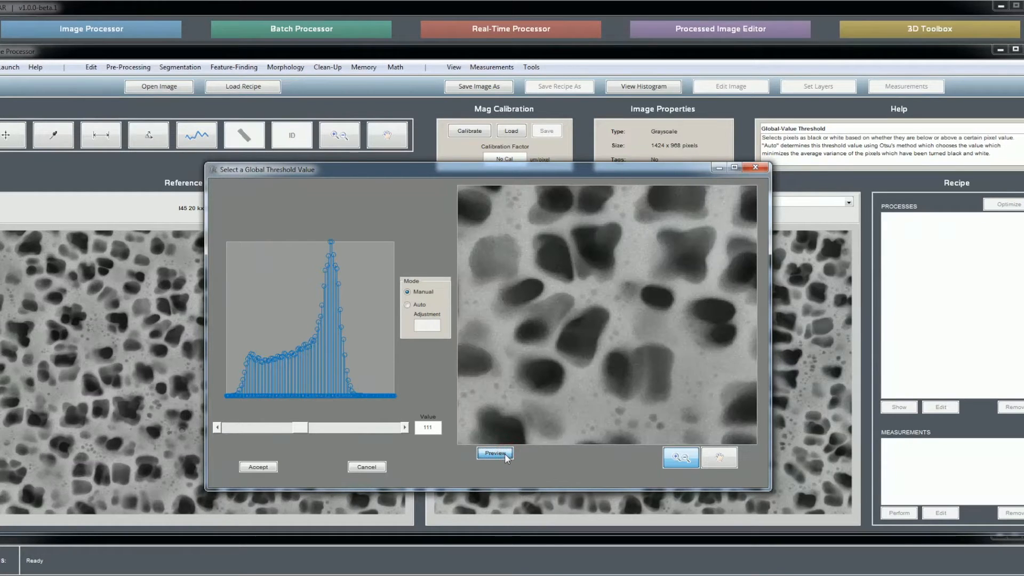
pyautogui.click(499, 454)
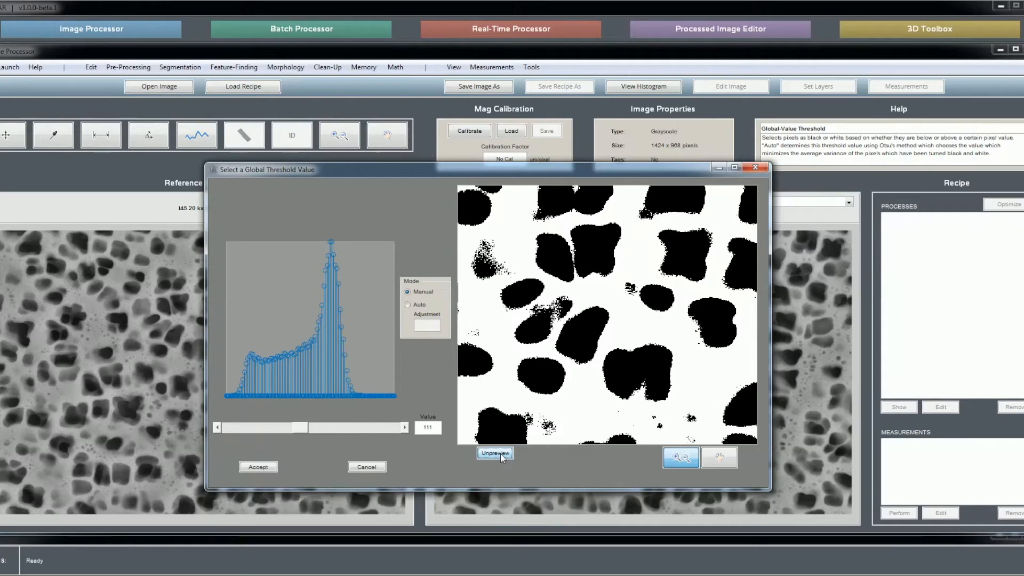
pyautogui.click(502, 456)
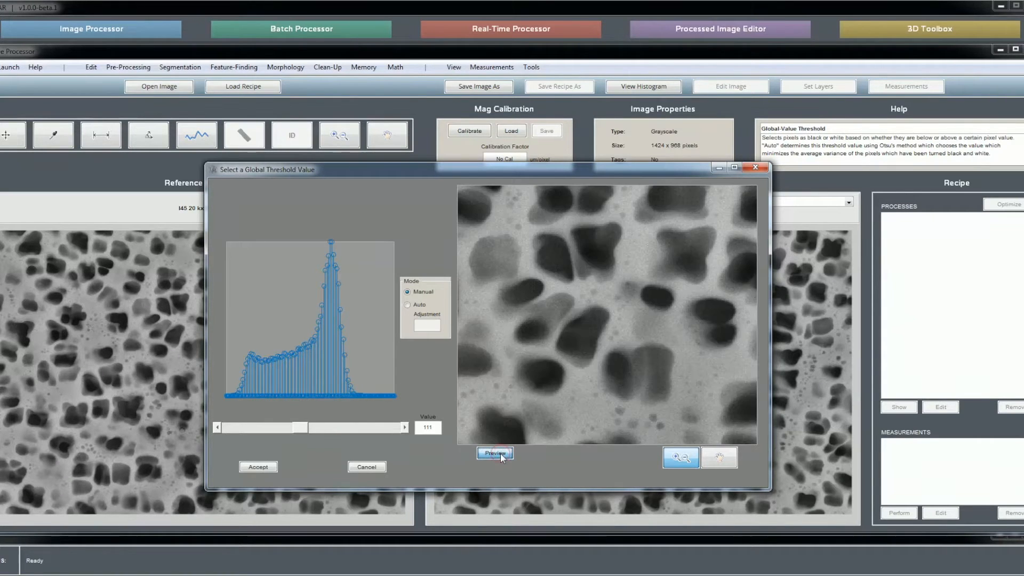
pyautogui.click(502, 456)
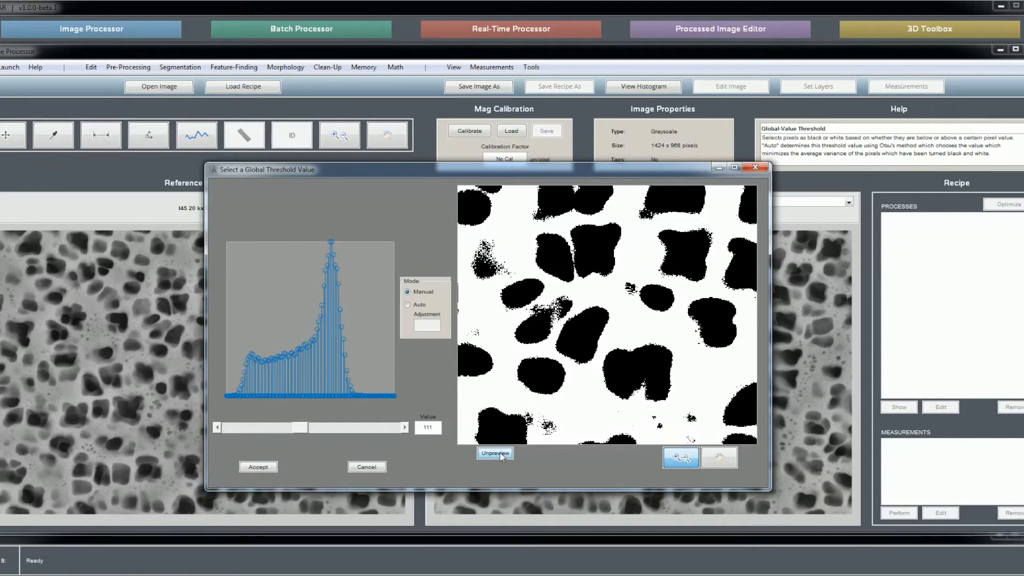
pyautogui.click(501, 456)
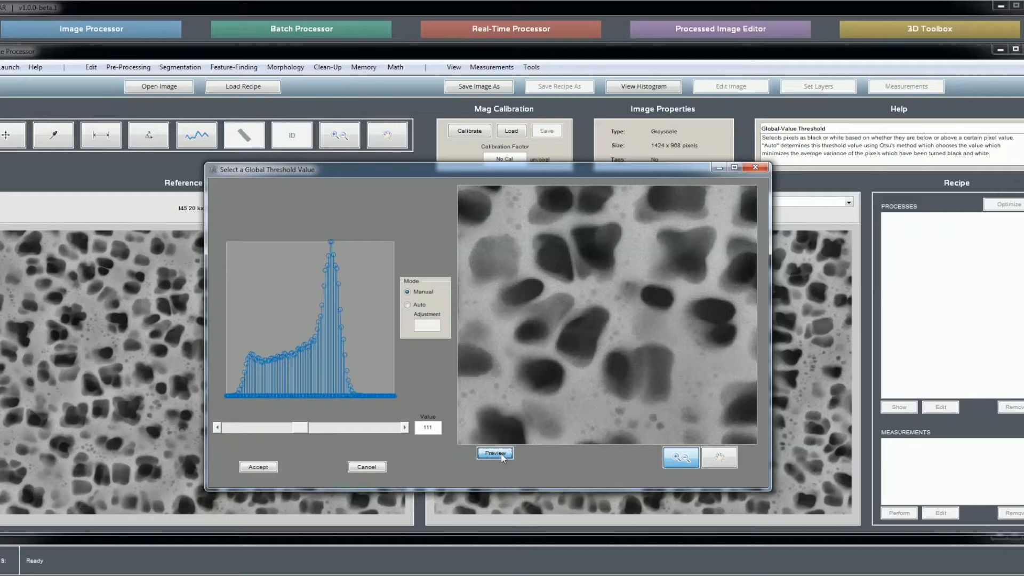
pyautogui.click(495, 454)
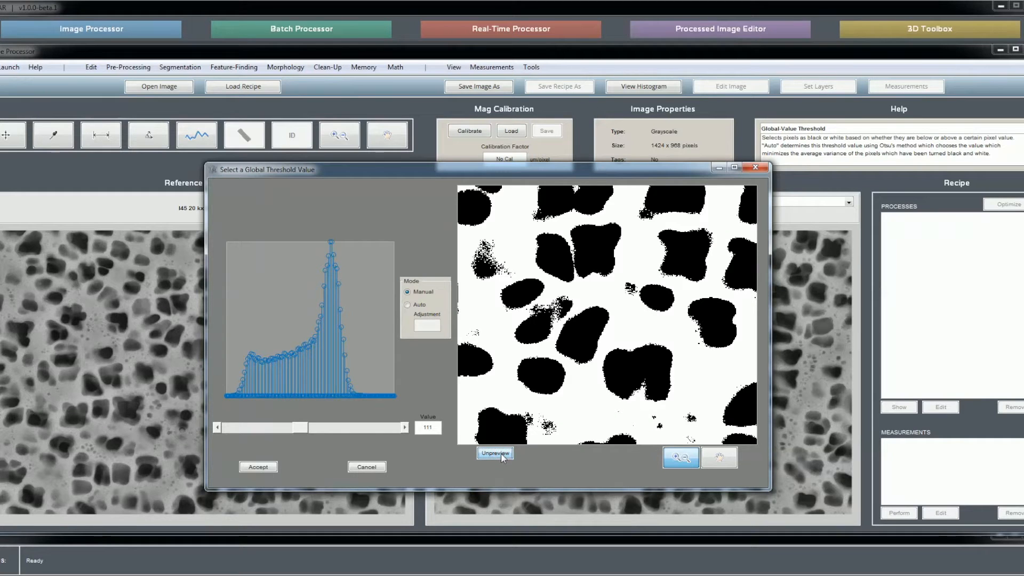
pyautogui.click(495, 454)
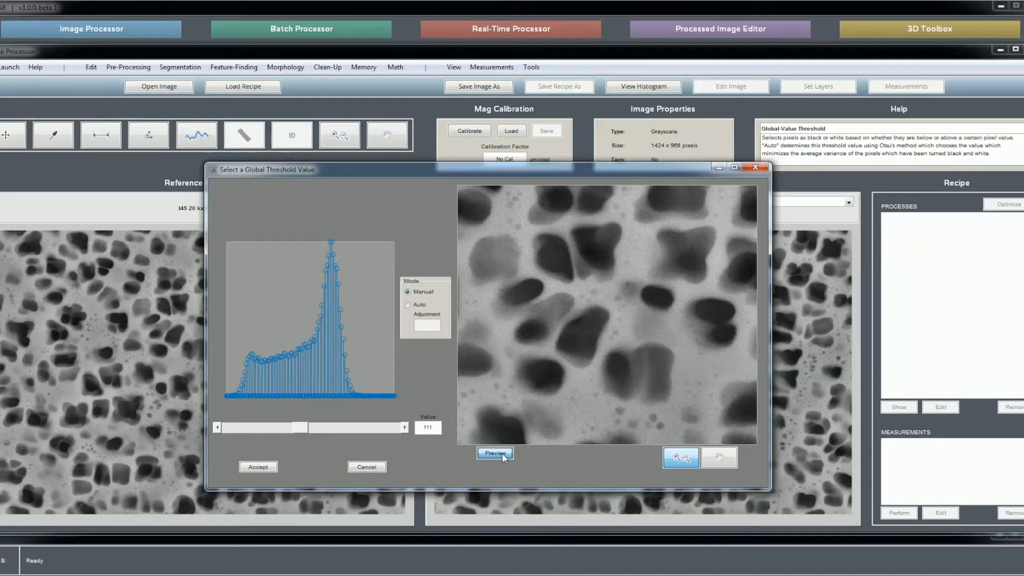
pyautogui.click(495, 453)
pyautogui.click(496, 453)
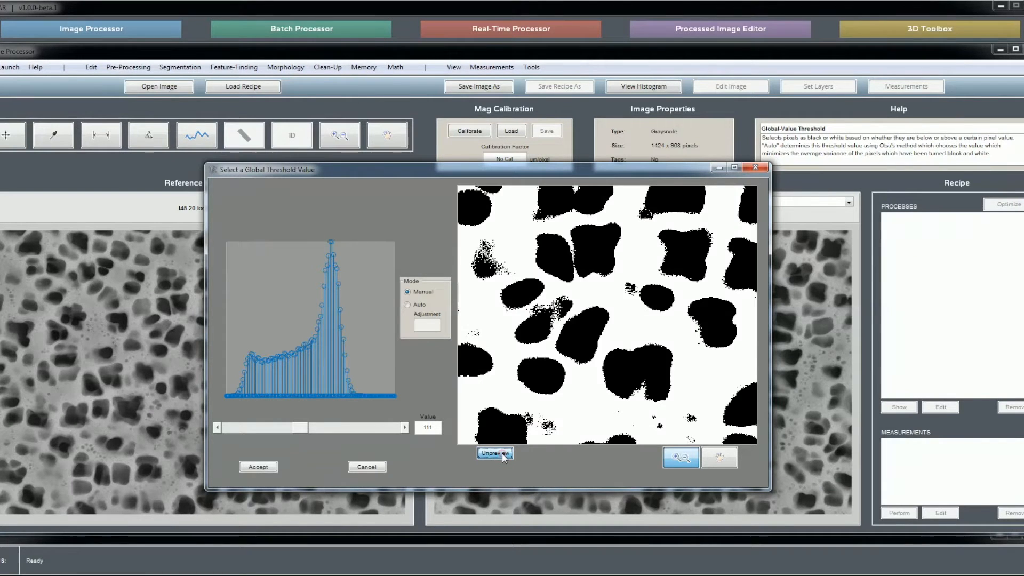
# Alternate the magnified area between thresholded and grayscale views to examine how faint and overlapping particles are captured at 111
pyautogui.click(496, 453)
pyautogui.click(496, 453)
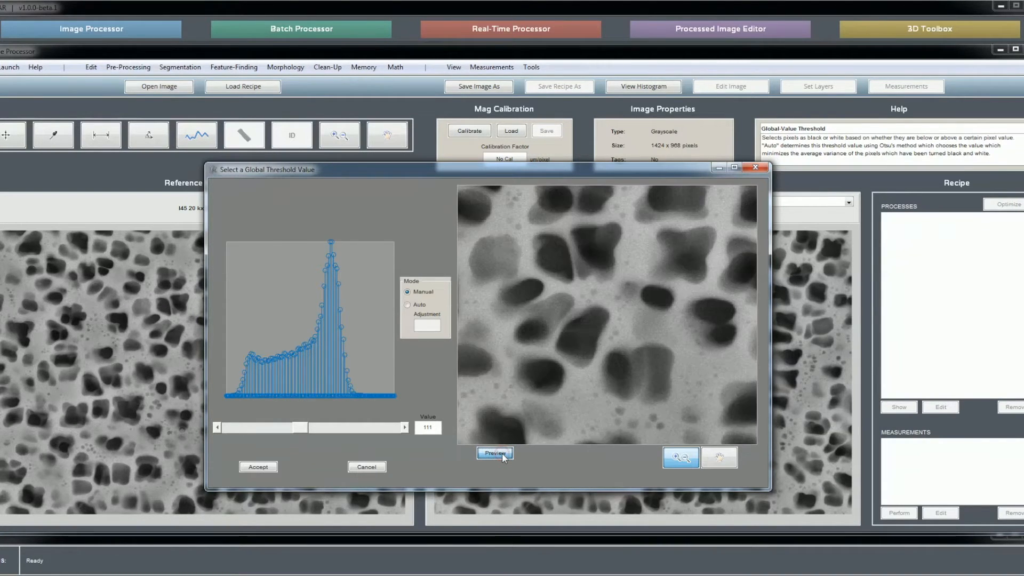
pyautogui.click(503, 455)
pyautogui.click(503, 456)
pyautogui.click(503, 455)
pyautogui.click(503, 456)
pyautogui.click(503, 455)
pyautogui.click(503, 455)
pyautogui.click(503, 455)
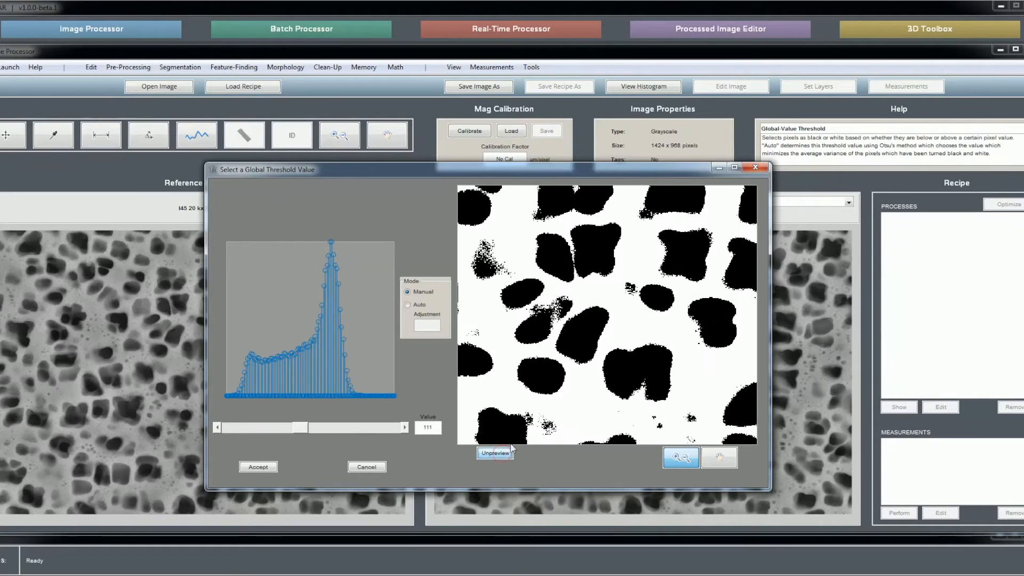
# Pan the magnified preview sideways and compare the thresholded particles there with their original grayscale shapes
pyautogui.click(719, 457)
pyautogui.moveTo(511, 316); pyautogui.dragTo(581, 315)
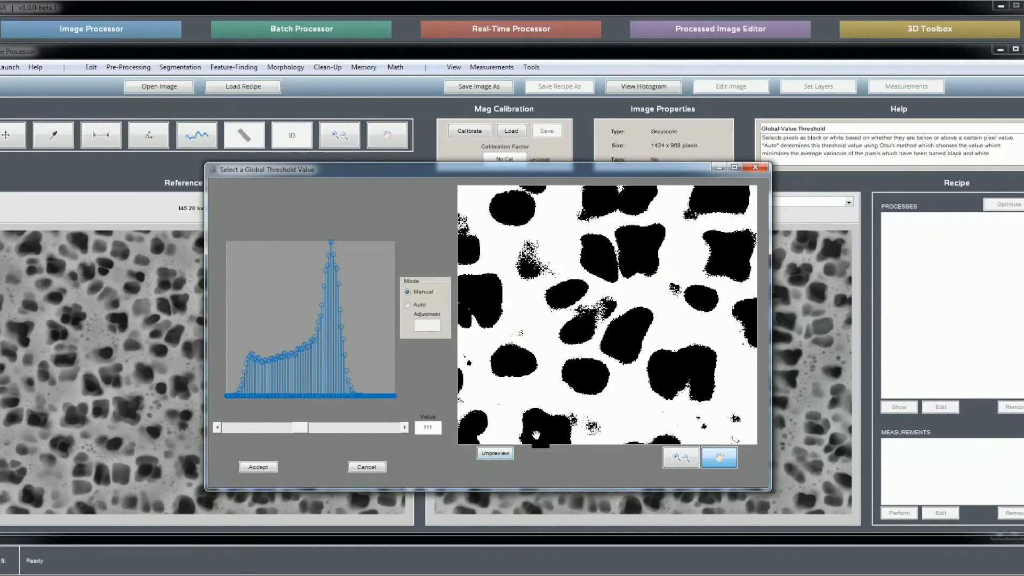
pyautogui.click(501, 454)
pyautogui.click(500, 454)
pyautogui.click(495, 454)
pyautogui.click(494, 455)
pyautogui.click(495, 454)
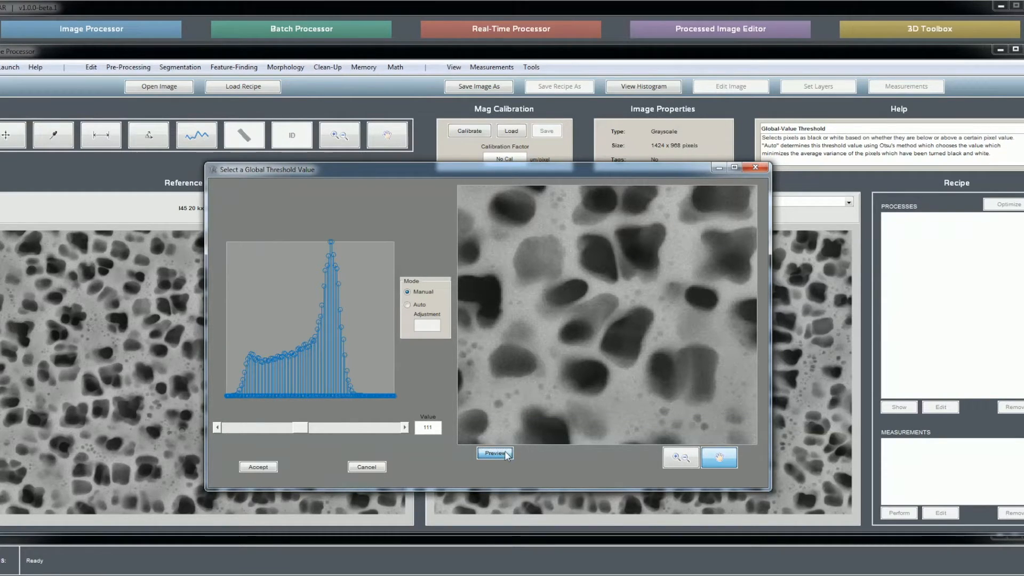
pyautogui.moveTo(507, 455); pyautogui.dragTo(506, 455)
pyautogui.click(506, 455)
pyautogui.click(502, 454)
pyautogui.click(497, 452)
# Try a manual threshold value of 141, compare its preview with the original image, and cancel the Global-Value Threshold
pyautogui.moveTo(301, 425); pyautogui.dragTo(319, 427)
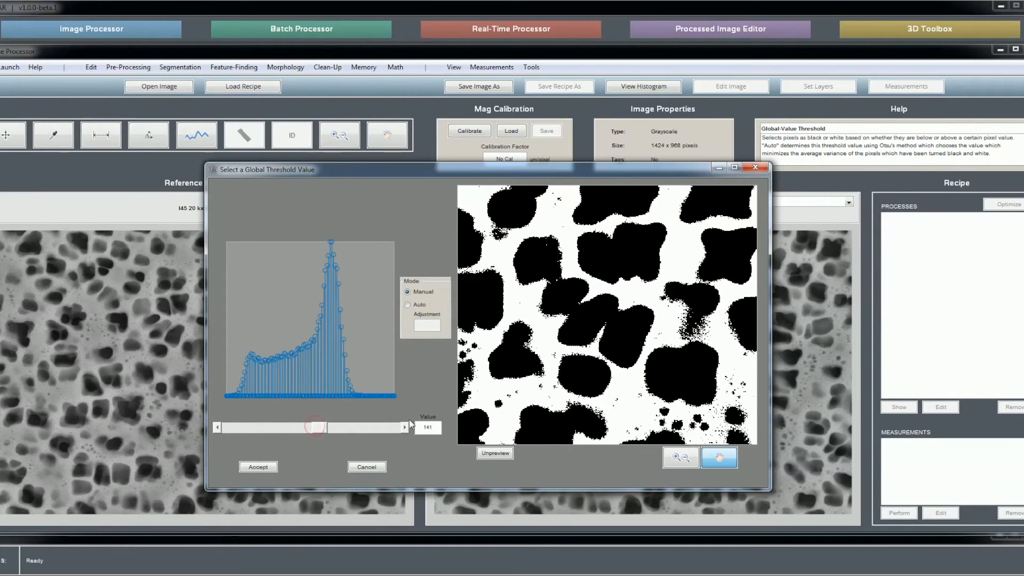
pyautogui.click(492, 453)
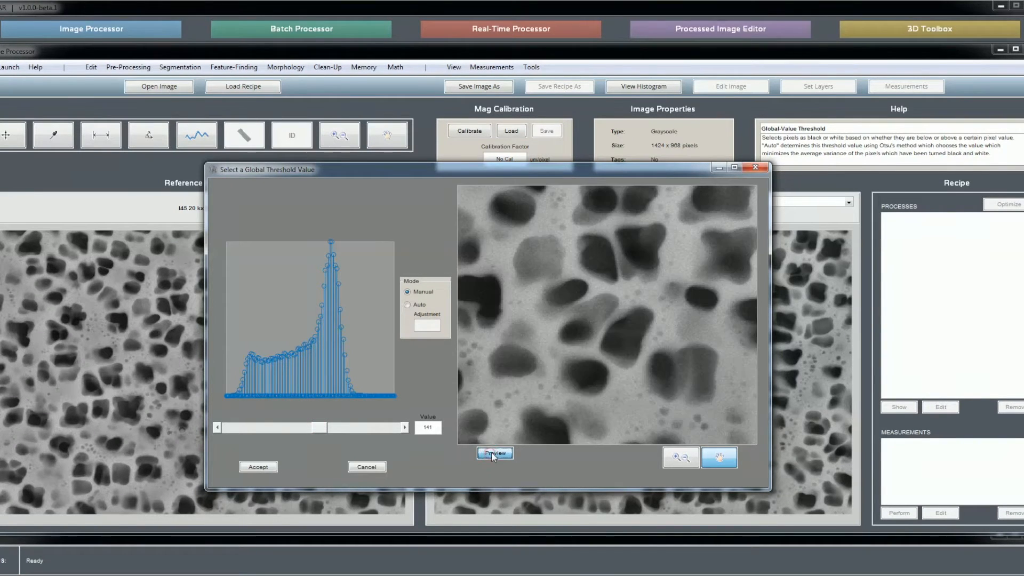
pyautogui.click(491, 452)
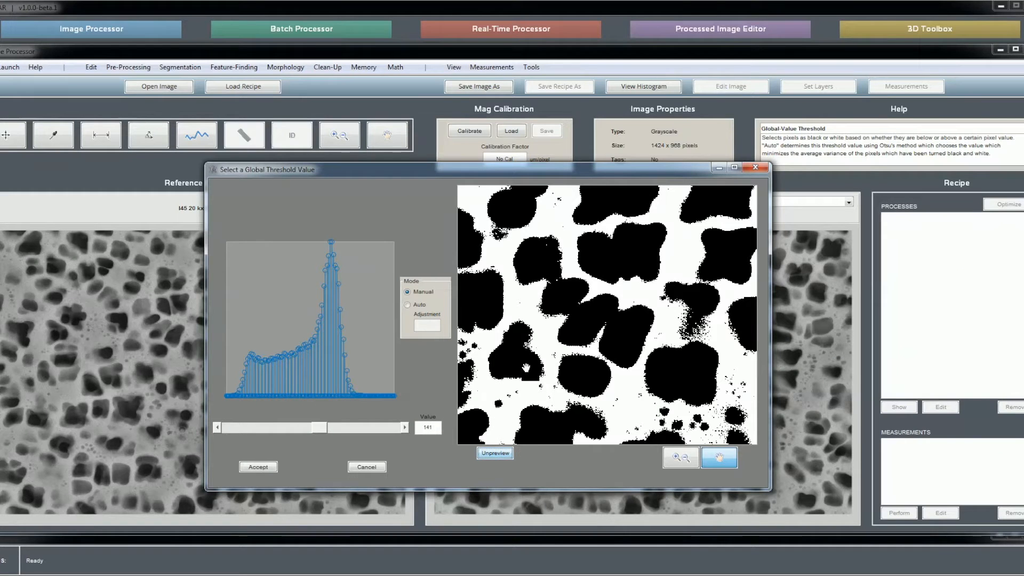
pyautogui.click(505, 453)
pyautogui.click(495, 453)
pyautogui.click(378, 467)
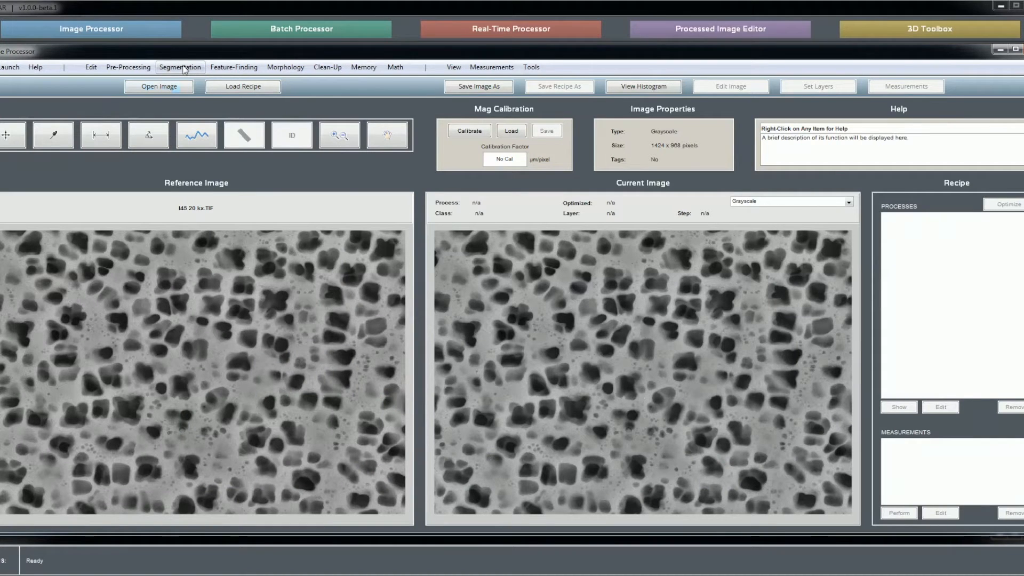
# Start an Adaptive Threshold and check the window scale with a temporary measuring line about 30 pixels long across a particle's edge
pyautogui.click(183, 68)
pyautogui.click(217, 160)
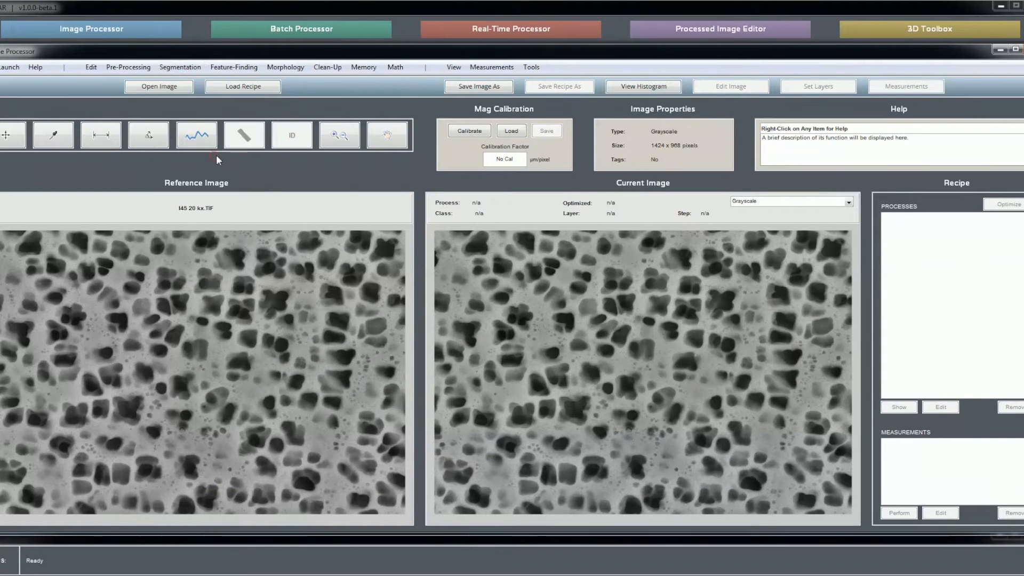
pyautogui.click(501, 441)
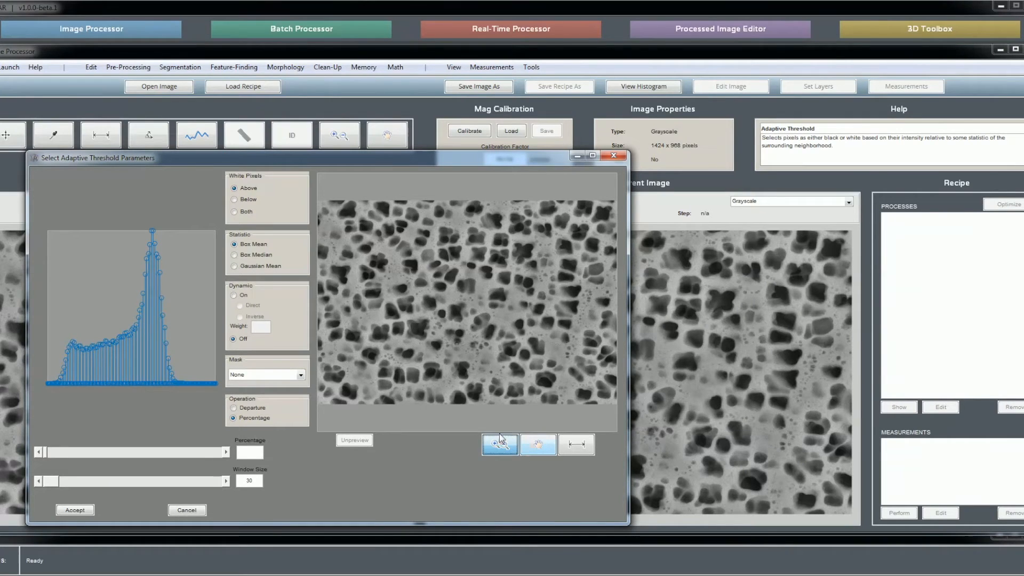
pyautogui.moveTo(406, 276); pyautogui.dragTo(474, 327)
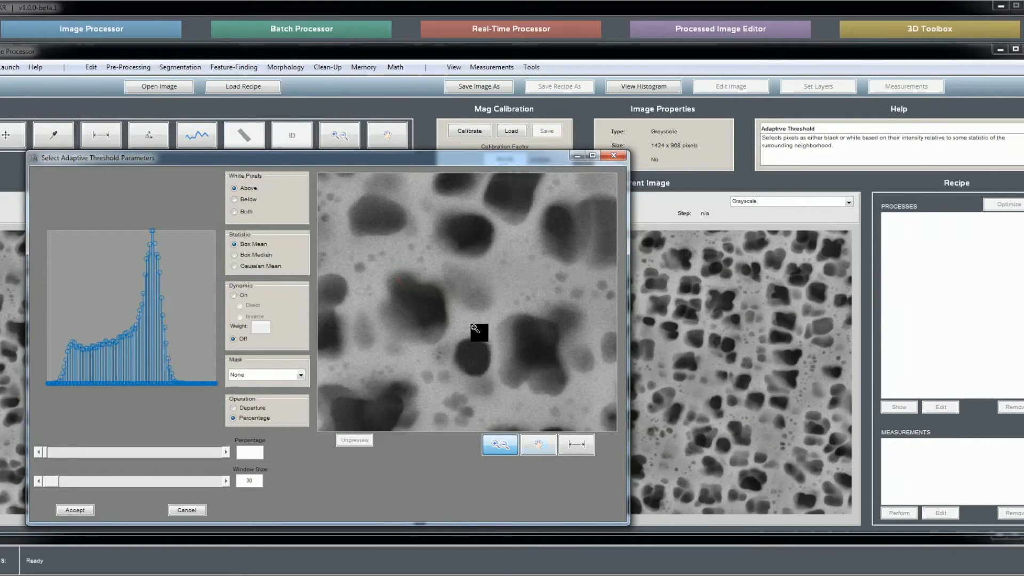
pyautogui.click(458, 323)
pyautogui.click(452, 310)
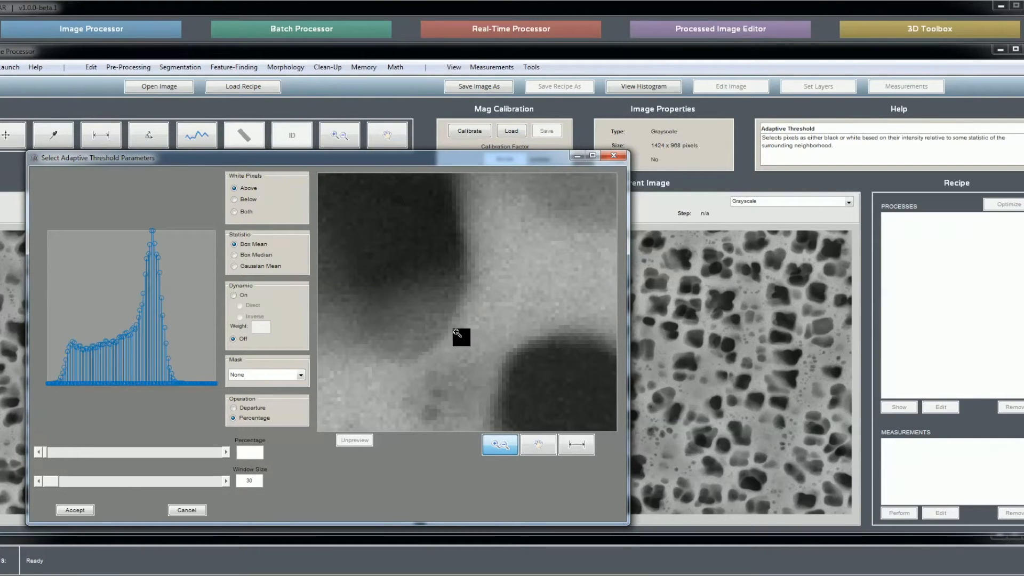
pyautogui.click(580, 446)
pyautogui.moveTo(392, 302)
pyautogui.mouseDown()
pyautogui.moveTo(541, 302)
pyautogui.moveTo(499, 301)
pyautogui.moveTo(506, 292)
pyautogui.mouseUp()
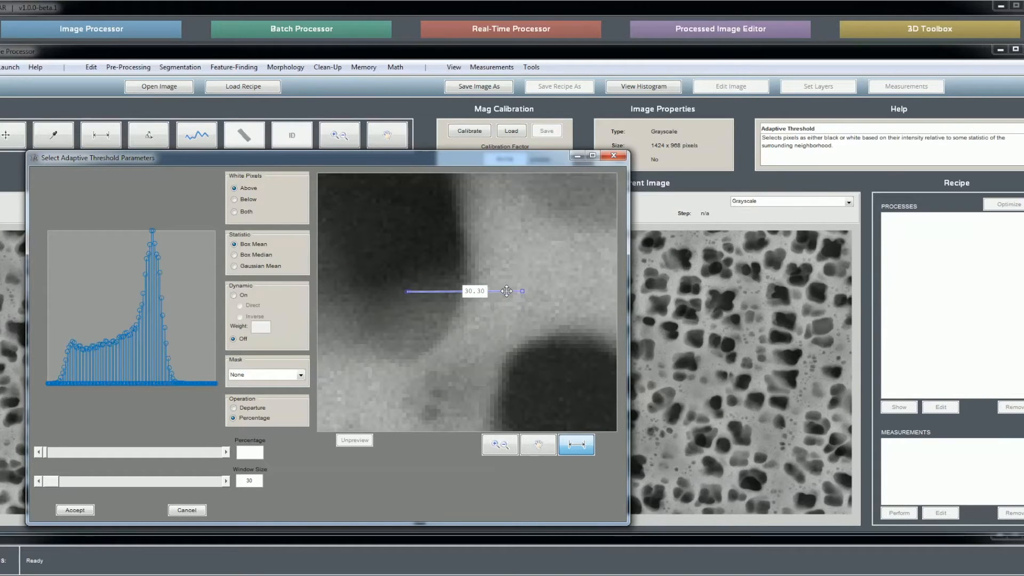
pyautogui.click(577, 451)
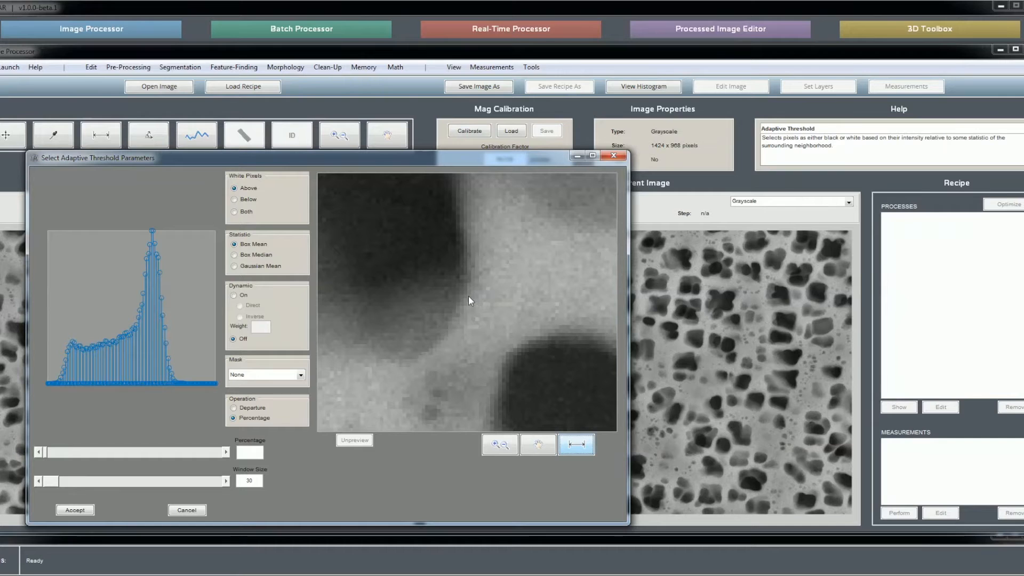
# Set the Adaptive Threshold percentage to 90 and view the result over a wider area around the particle
pyautogui.click(258, 449)
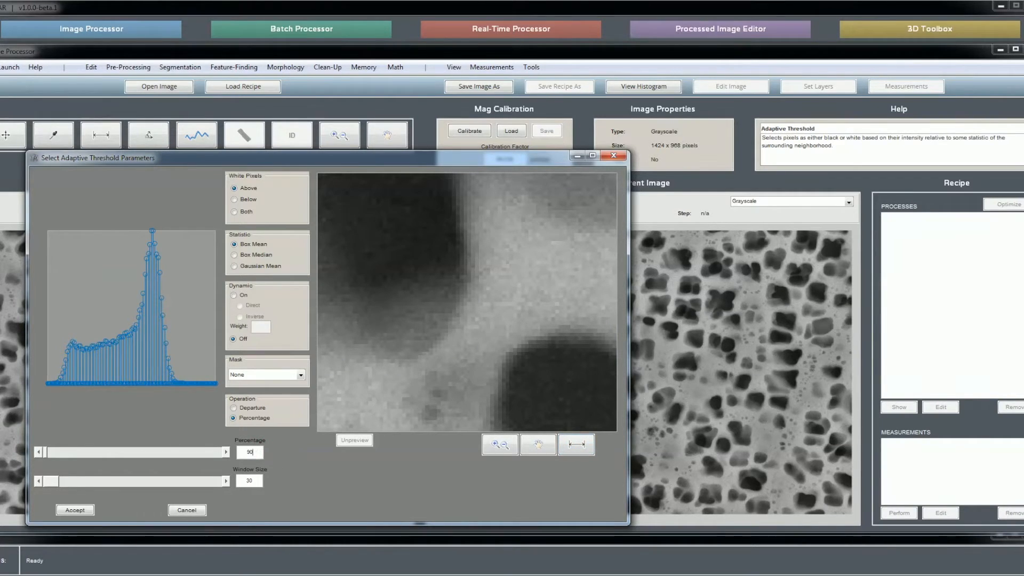
pyautogui.press('Return')
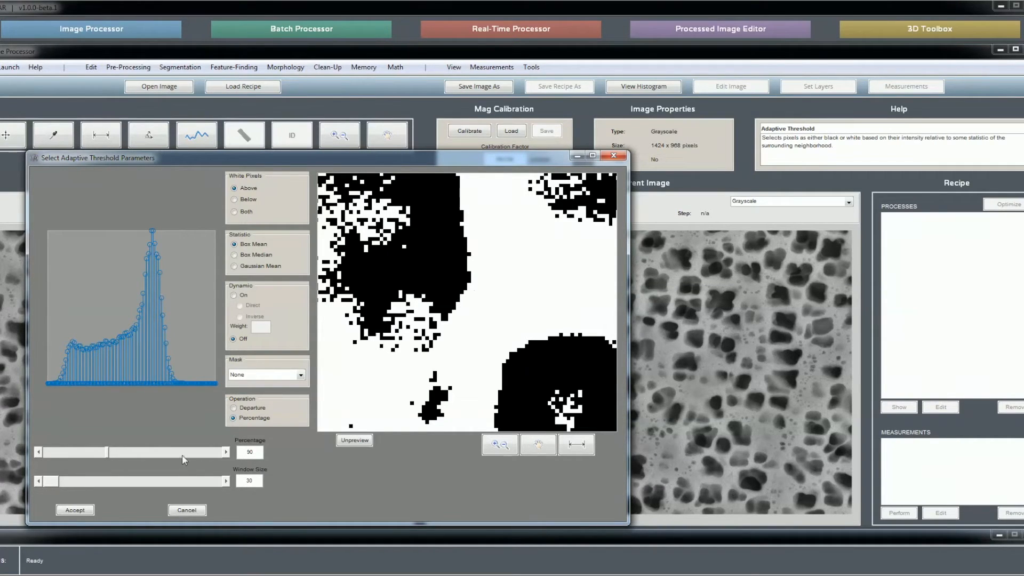
pyautogui.click(500, 444)
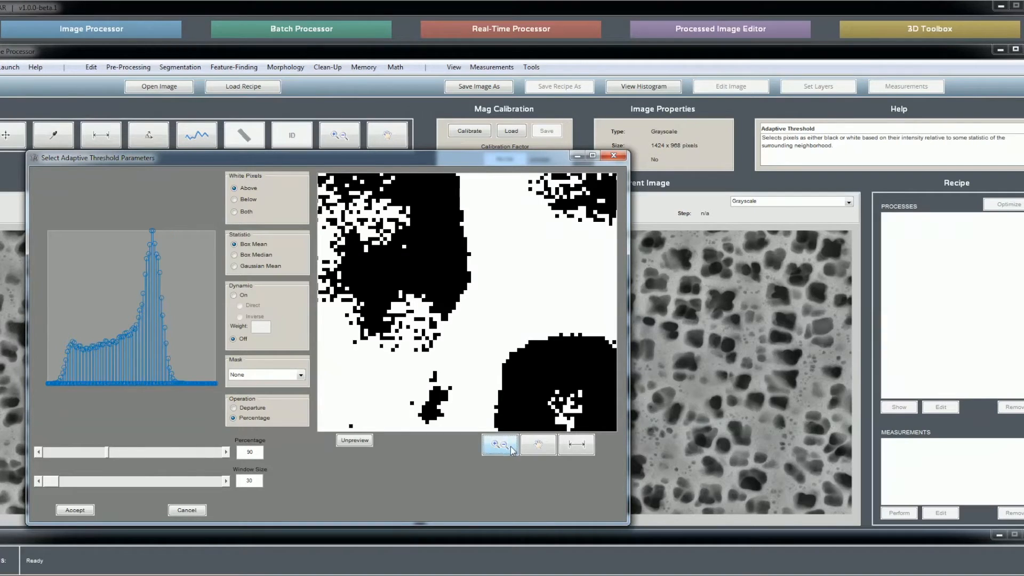
pyautogui.click(504, 335)
# Raise the Adaptive Threshold percentage in increments to 105.3 and view more of the surrounding particles
pyautogui.click(165, 452)
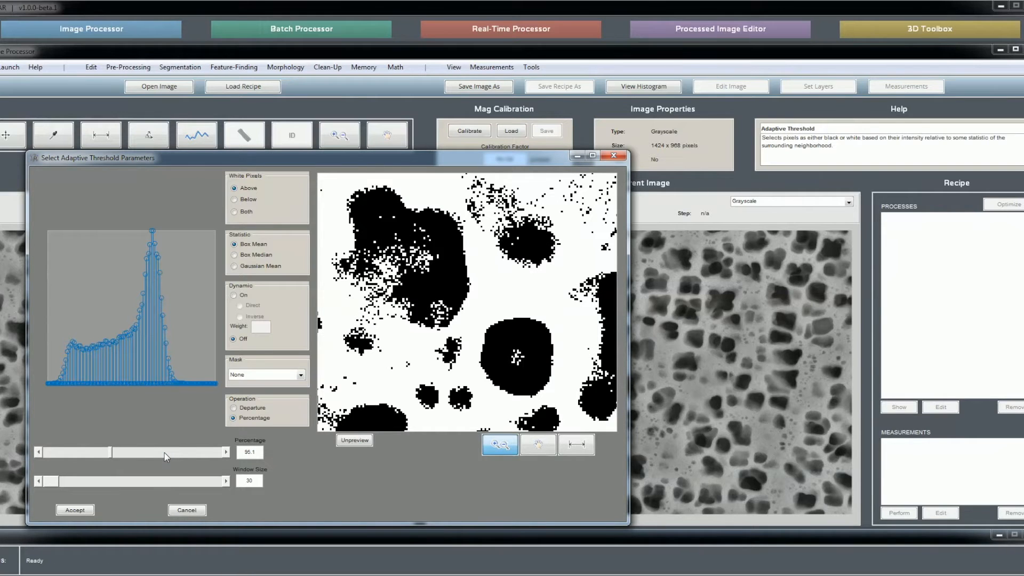
pyautogui.click(164, 453)
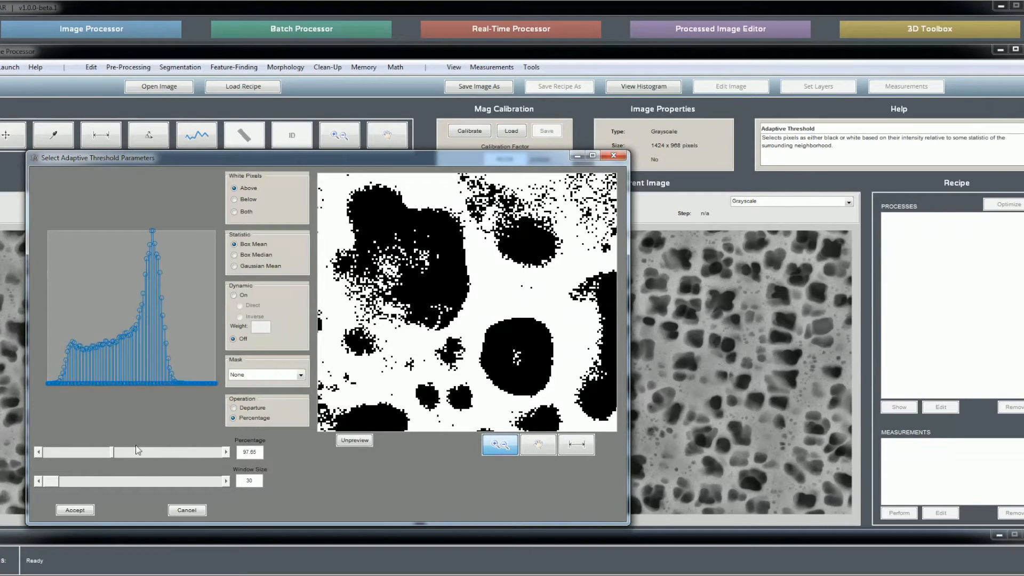
pyautogui.click(185, 452)
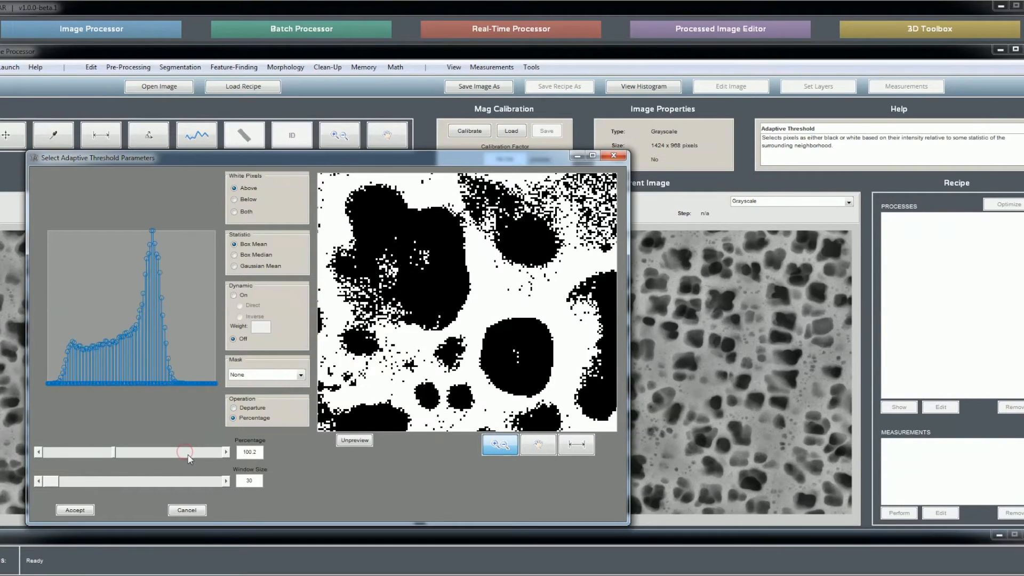
pyautogui.click(187, 453)
pyautogui.click(187, 453)
pyautogui.rightClick(460, 329)
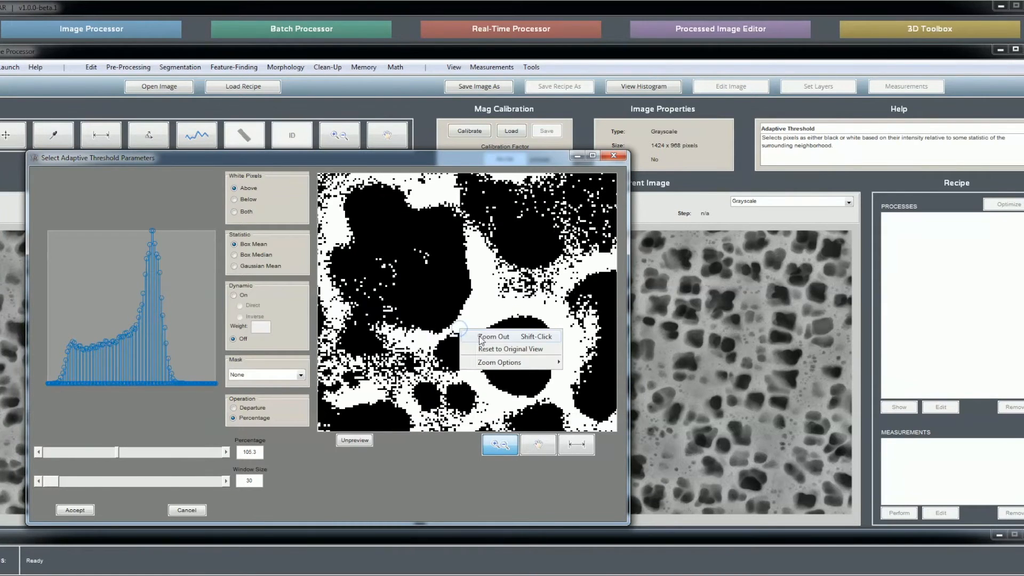
pyautogui.click(480, 337)
# Lower the Adaptive Threshold percentage in increments to 95.1
pyautogui.click(82, 452)
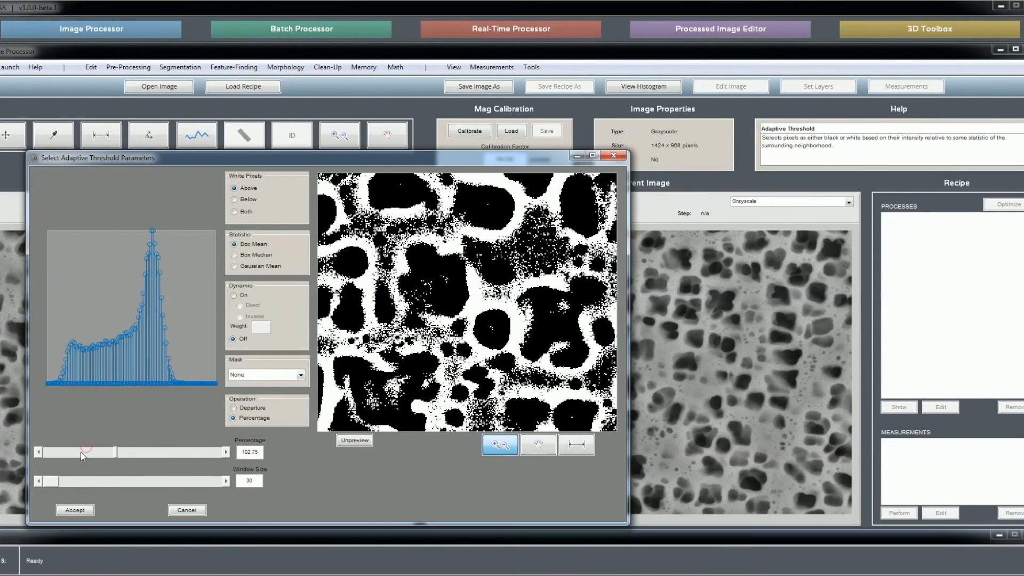
pyautogui.click(79, 452)
pyautogui.click(79, 454)
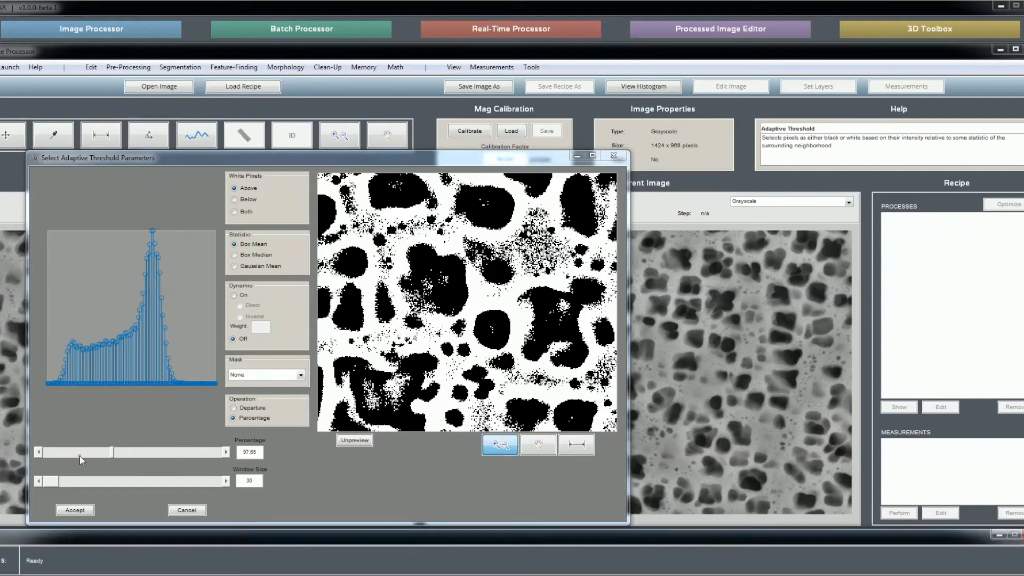
pyautogui.click(80, 456)
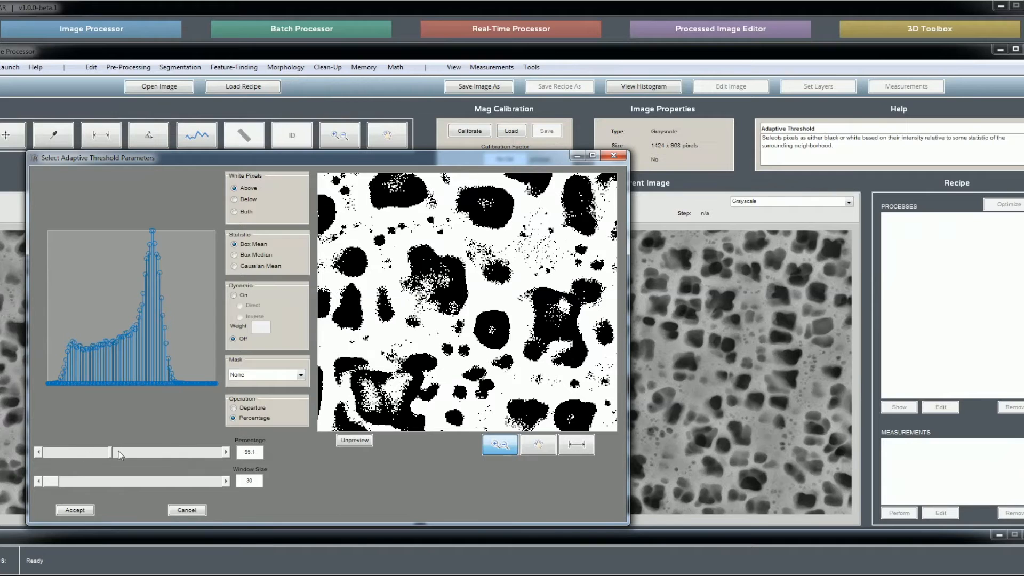
# Try an Adaptive Threshold window size of 82, and reduce it to 65
pyautogui.moveTo(55, 481); pyautogui.dragTo(72, 483)
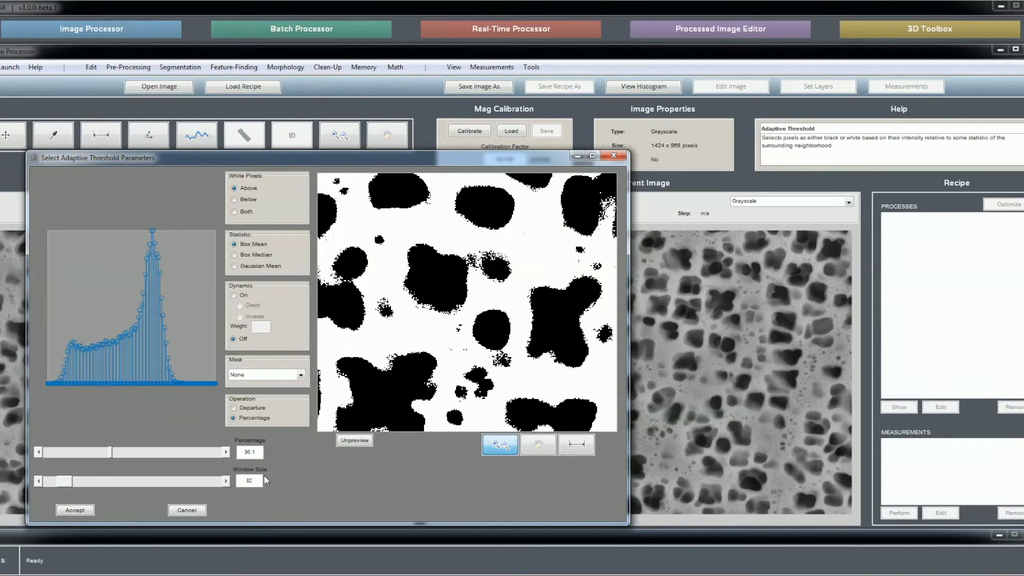
pyautogui.moveTo(67, 483); pyautogui.dragTo(59, 483)
pyautogui.moveTo(59, 485); pyautogui.dragTo(61, 483)
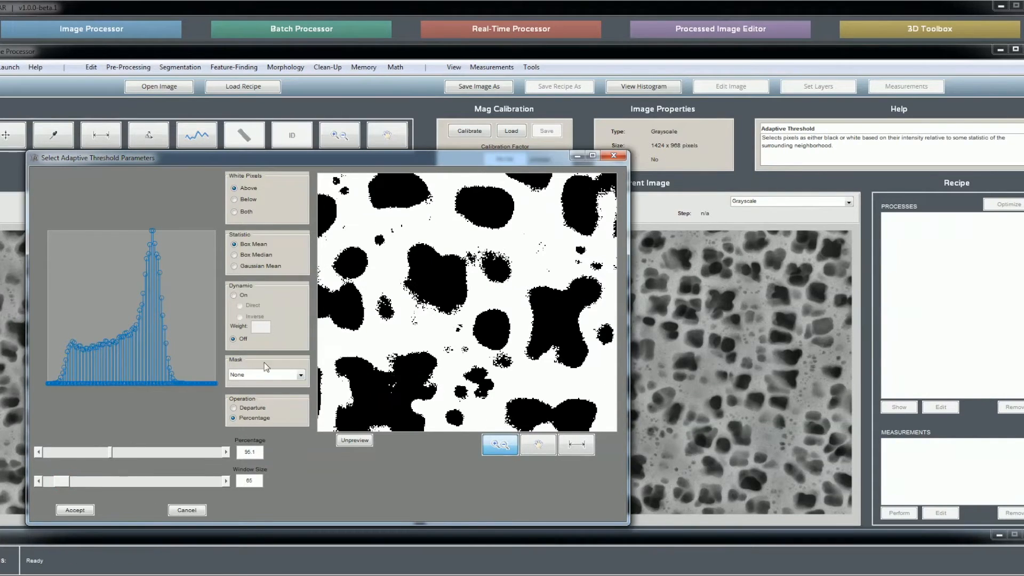
# Measure the width of the large dark particle near the preview's centre, and clear the measuring line
pyautogui.click(582, 444)
pyautogui.moveTo(502, 302); pyautogui.dragTo(493, 277)
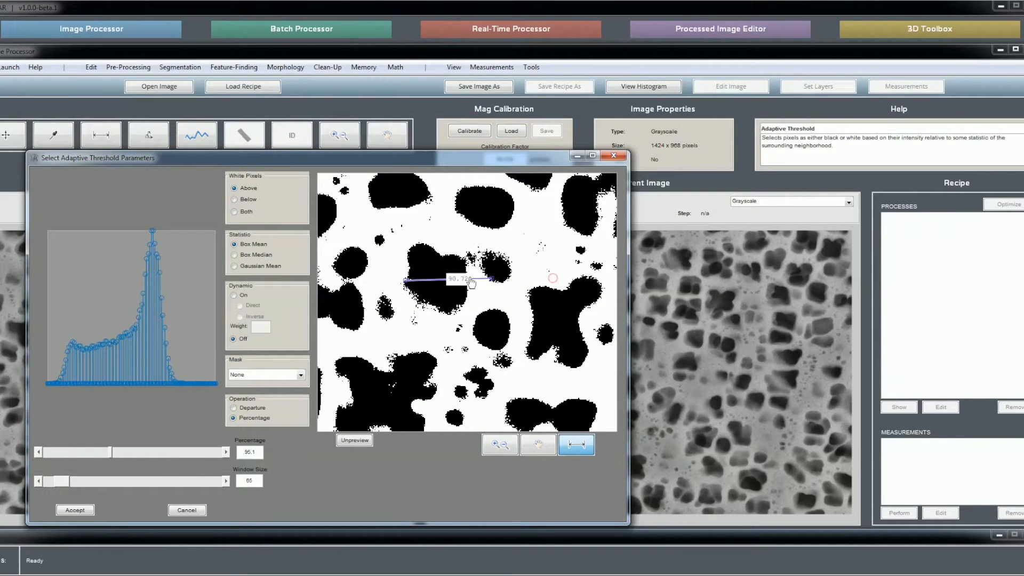
pyautogui.click(470, 282)
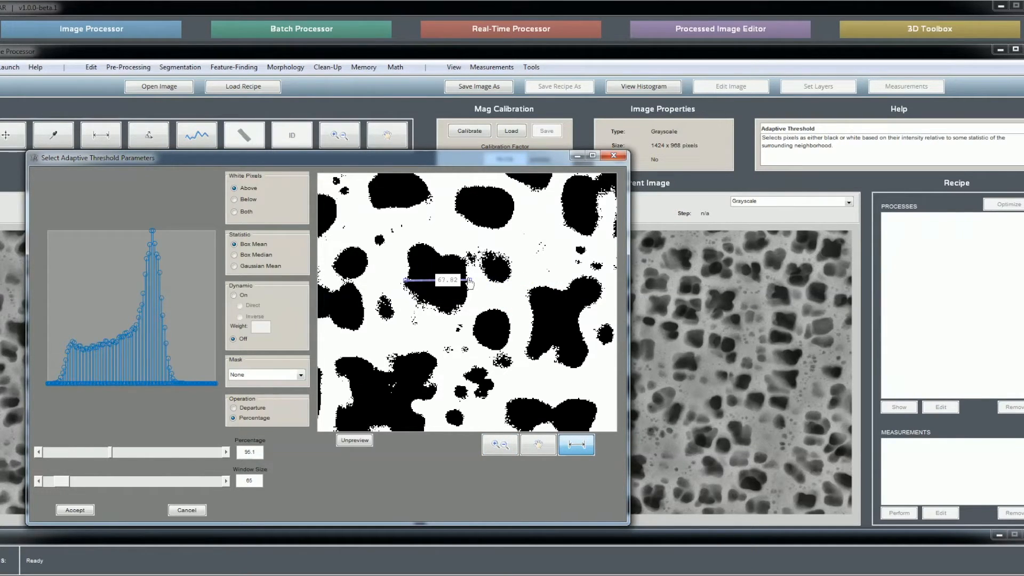
pyautogui.moveTo(470, 284); pyautogui.dragTo(472, 282)
pyautogui.click(585, 443)
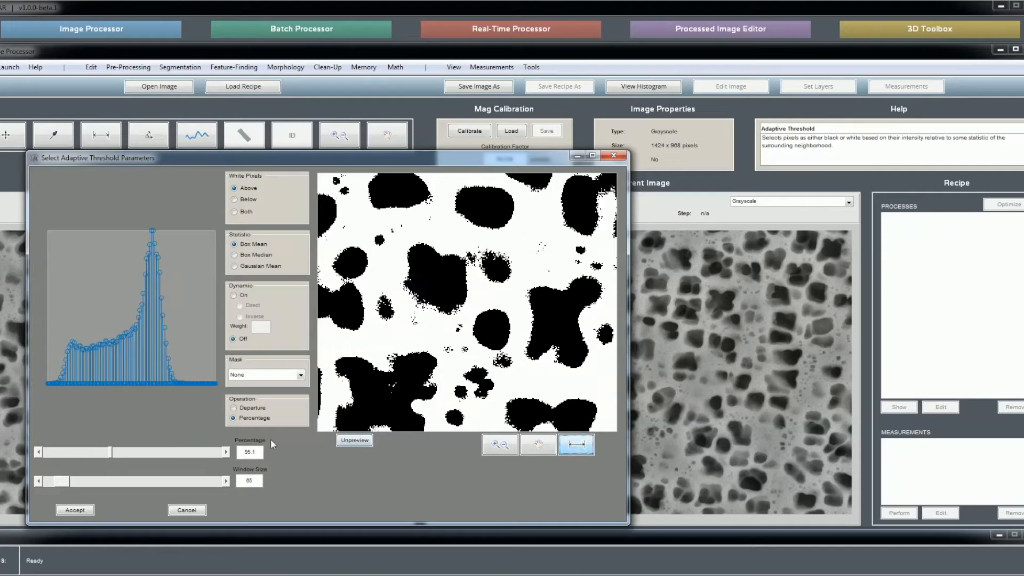
# Raise the Adaptive Threshold percentage to 97.65 and compare the segmented particles with the original grayscale image
pyautogui.click(183, 454)
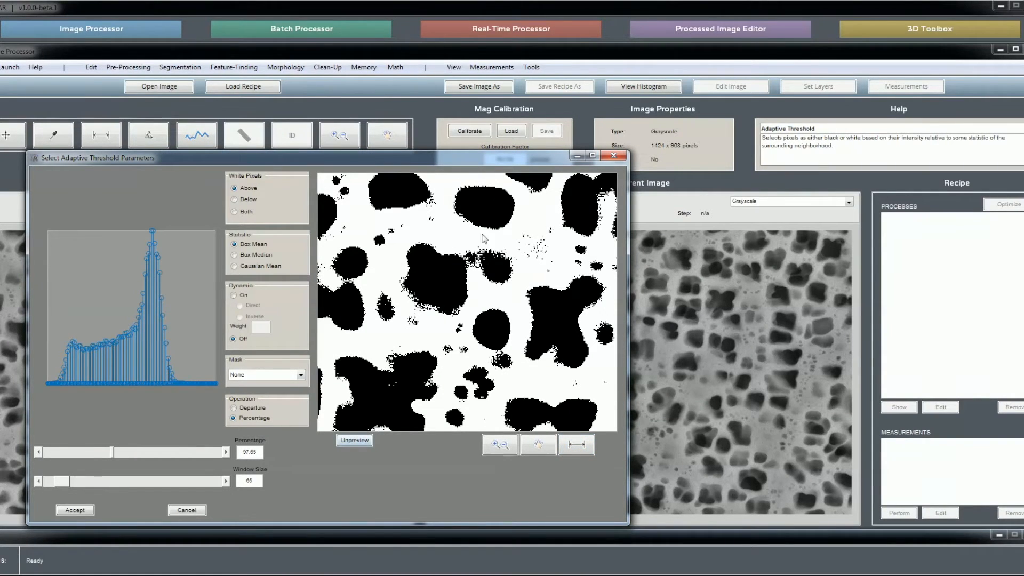
pyautogui.click(359, 439)
pyautogui.click(356, 440)
pyautogui.click(357, 440)
pyautogui.click(357, 441)
pyautogui.click(356, 440)
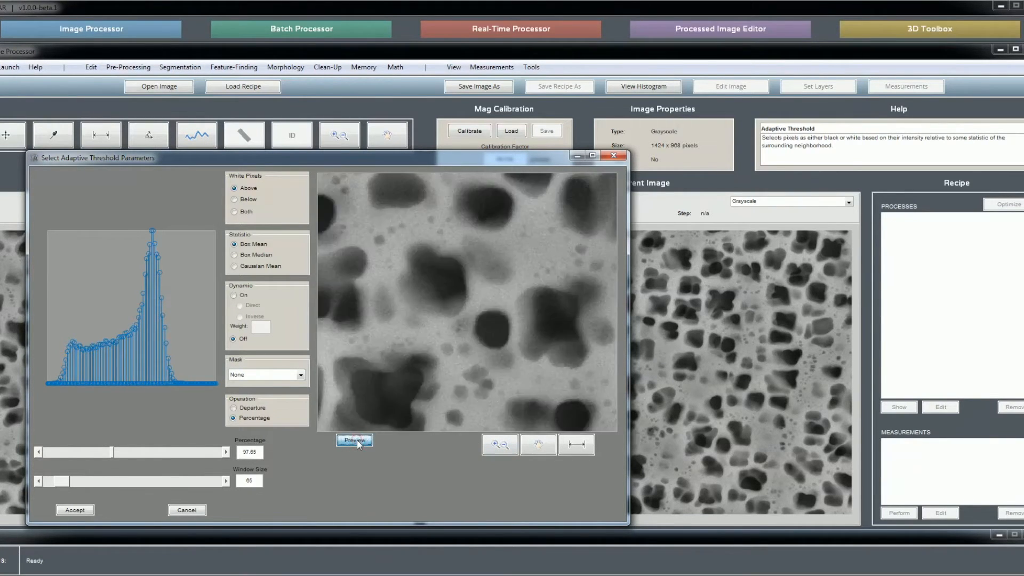
pyautogui.click(356, 441)
# Set the Adaptive Threshold percentage to 98 and compare the whole segmented image with the original
pyautogui.doubleClick(255, 450)
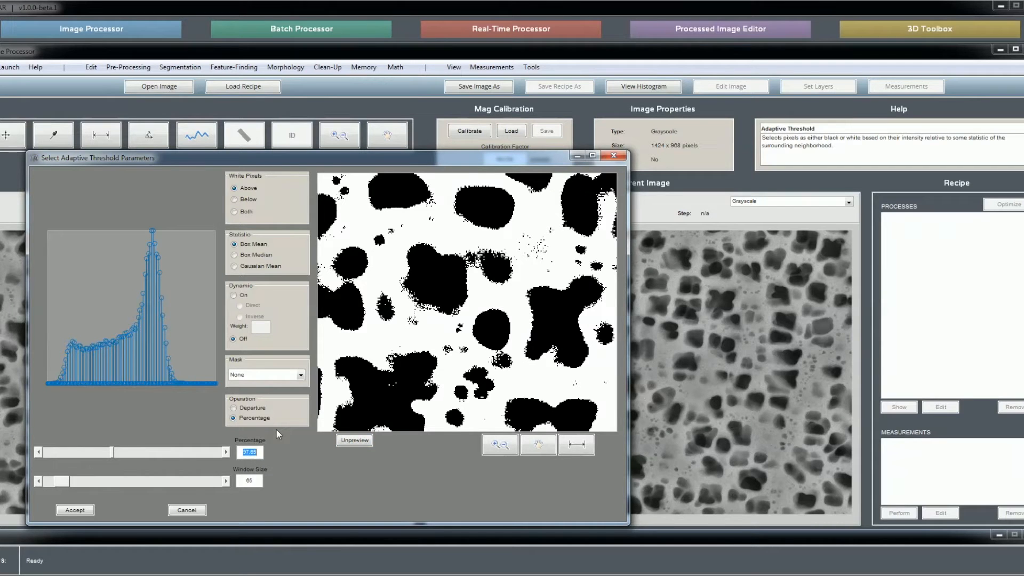
pyautogui.write('98')
pyautogui.click(500, 444)
pyautogui.rightClick(486, 309)
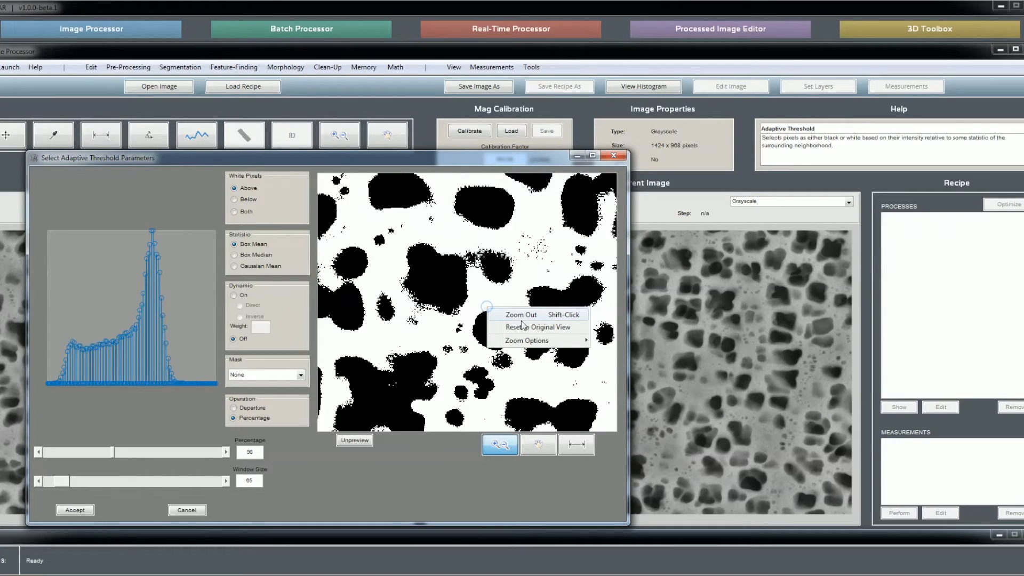
pyautogui.click(527, 327)
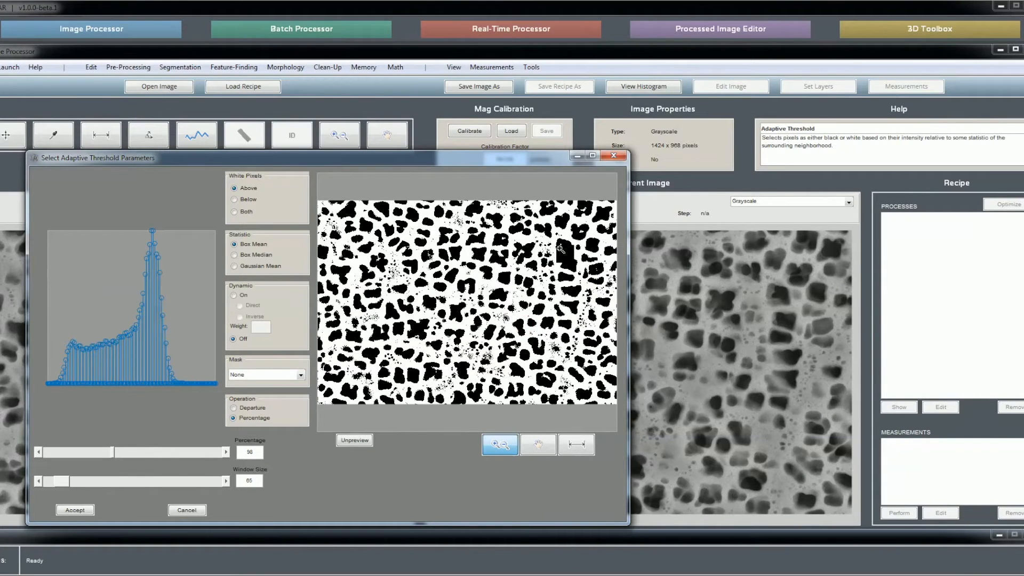
pyautogui.click(366, 440)
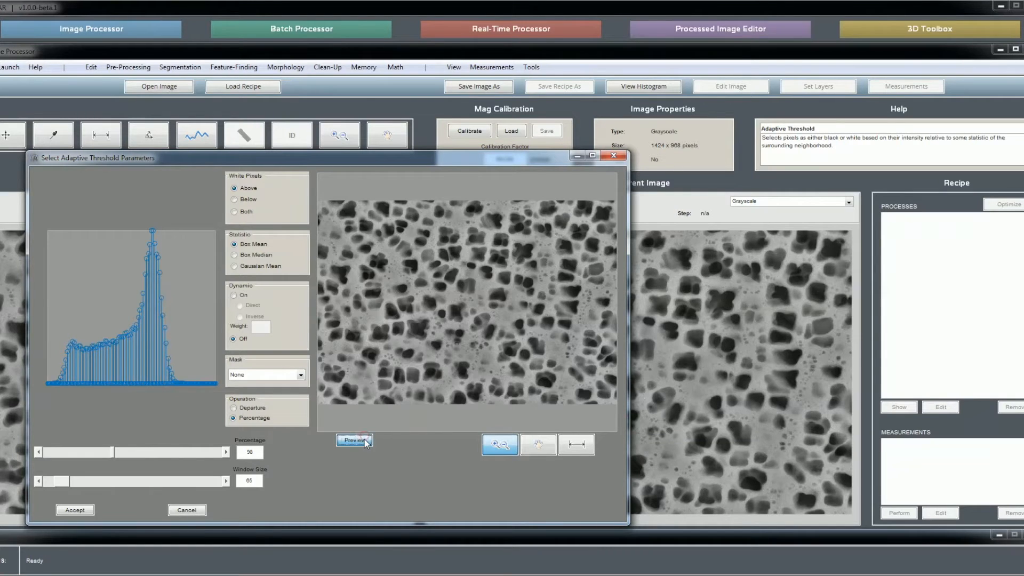
# Compare the Adaptive Threshold preview at a window size of 65 repeatedly with the original grayscale image
pyautogui.click(354, 441)
pyautogui.click(354, 440)
pyautogui.click(354, 440)
pyautogui.click(365, 442)
pyautogui.click(344, 444)
# Try a larger Adaptive Threshold window, reduce it to 35, and compare that segmentation with the original image
pyautogui.moveTo(63, 481); pyautogui.dragTo(74, 483)
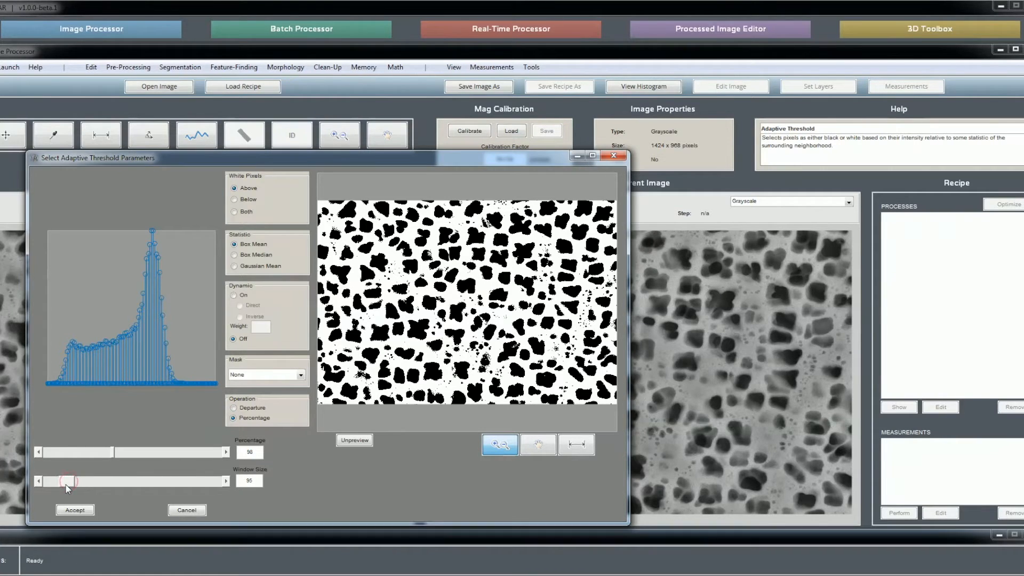
pyautogui.moveTo(66, 484); pyautogui.dragTo(59, 481)
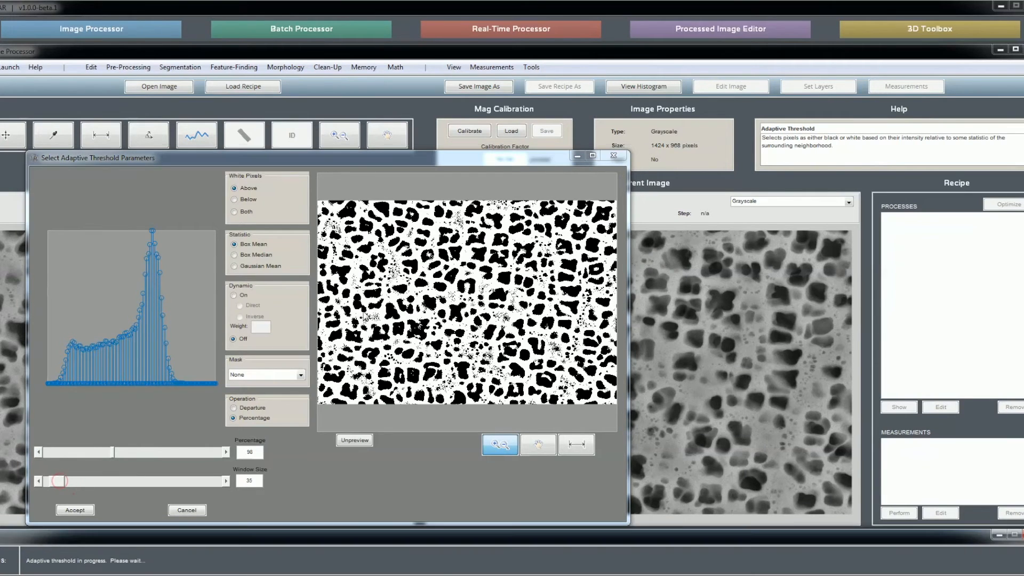
pyautogui.click(356, 441)
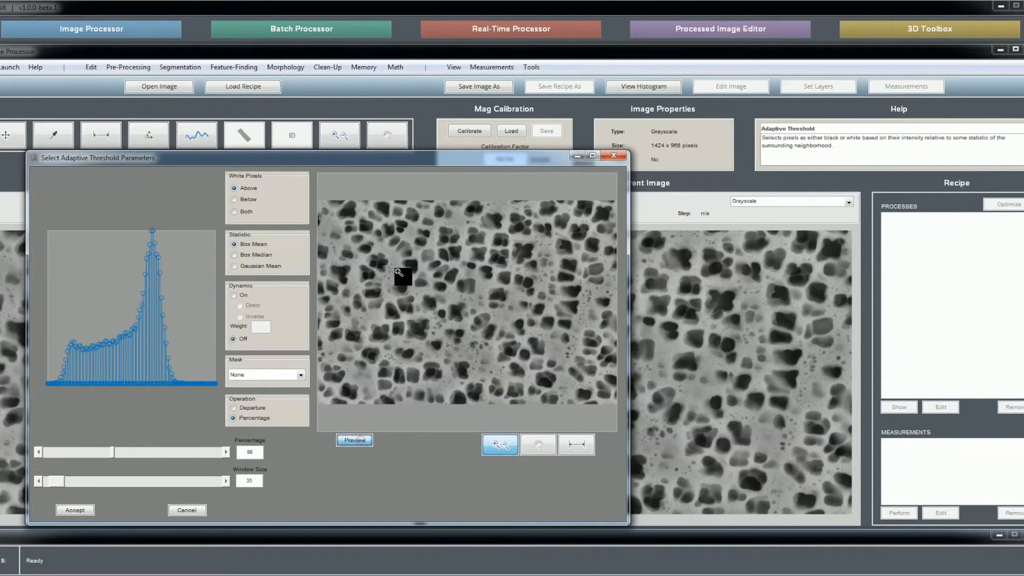
pyautogui.click(356, 441)
pyautogui.click(359, 441)
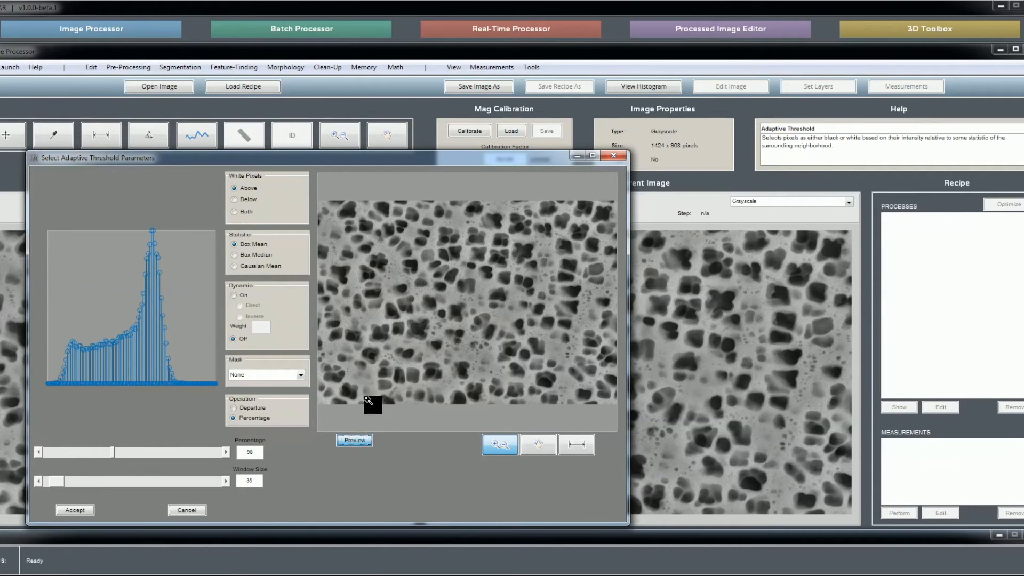
pyautogui.click(361, 443)
pyautogui.click(360, 443)
pyautogui.click(362, 443)
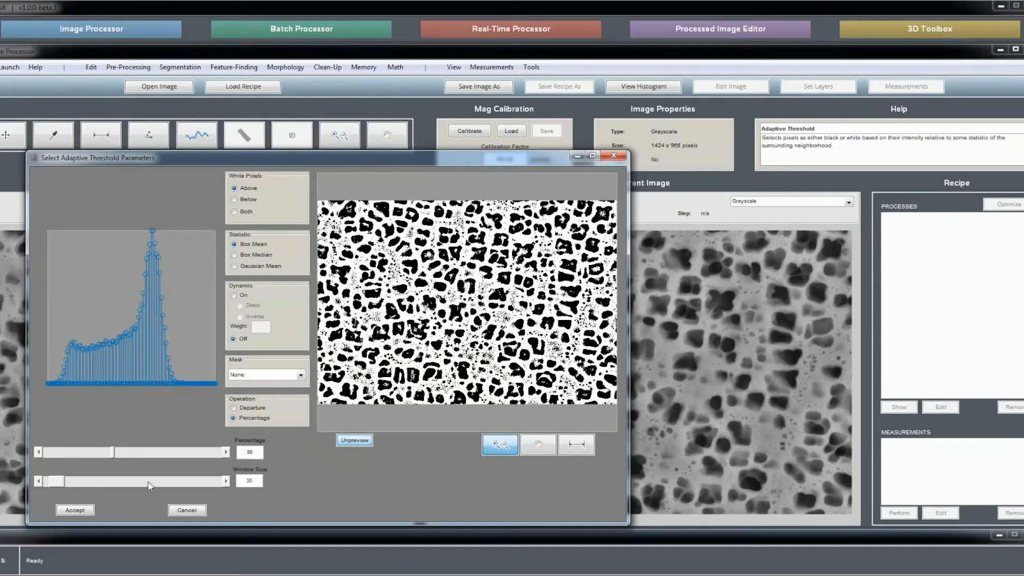
# Try Adaptive Threshold window sizes of 99, 125, 112 and 122
pyautogui.moveTo(63, 483); pyautogui.dragTo(67, 481)
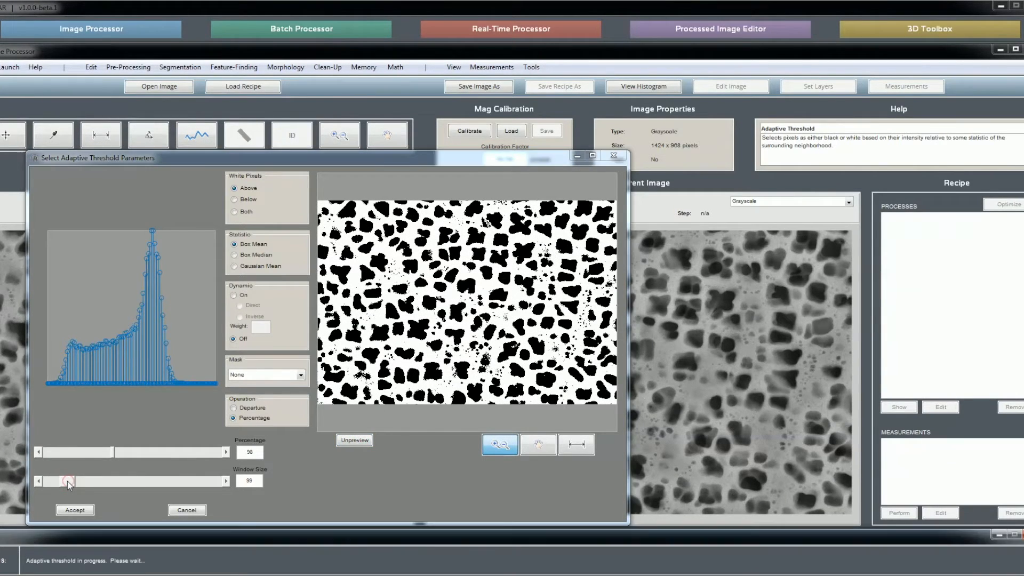
pyautogui.moveTo(69, 480); pyautogui.dragTo(74, 480)
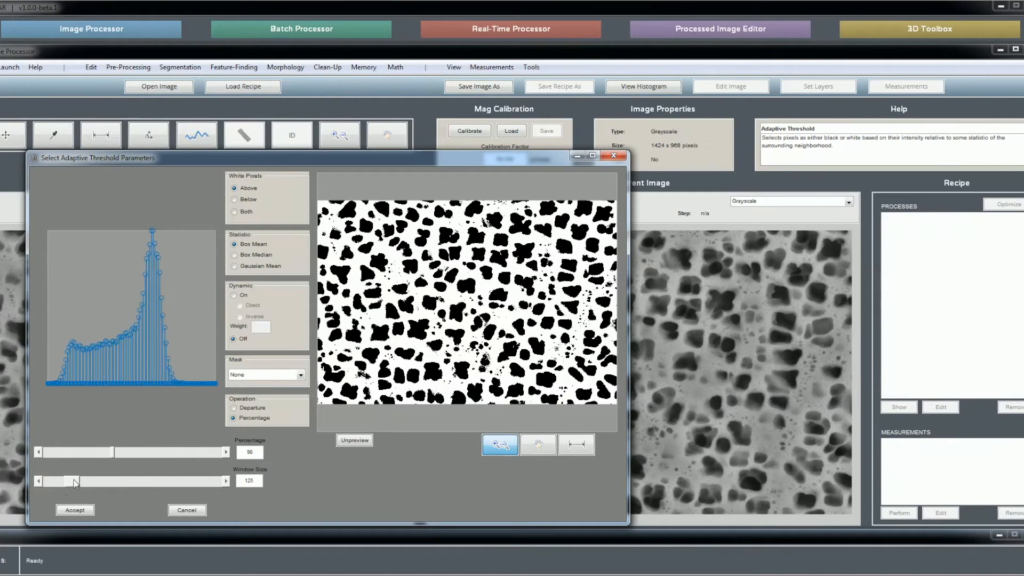
pyautogui.moveTo(73, 483); pyautogui.dragTo(69, 481)
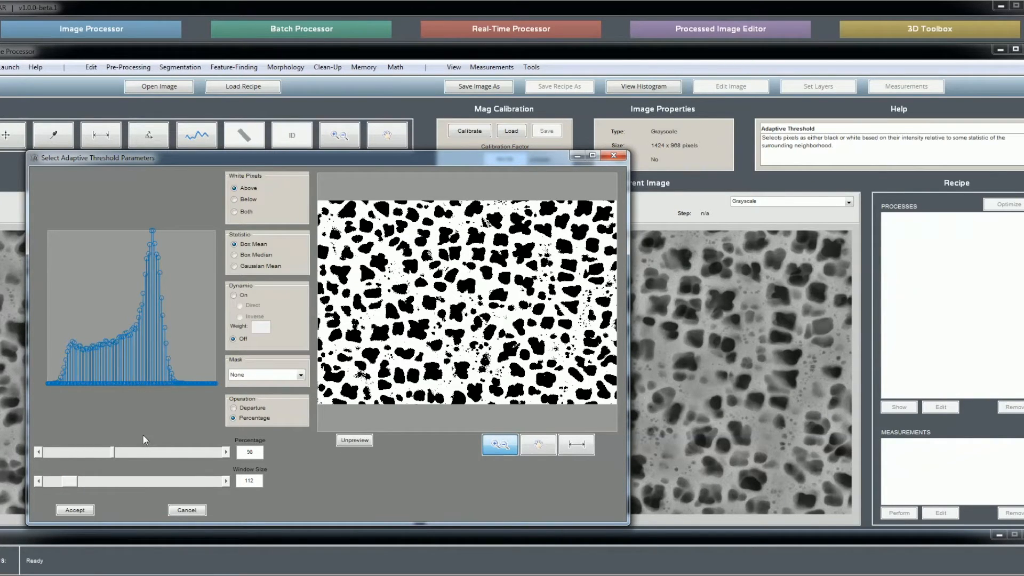
pyautogui.click(73, 481)
pyautogui.moveTo(73, 482); pyautogui.dragTo(75, 484)
pyautogui.moveTo(75, 483); pyautogui.dragTo(76, 483)
# Set the Adaptive Threshold window size to 100 and accept the threshold into the recipe
pyautogui.moveTo(446, 155); pyautogui.dragTo(499, 133)
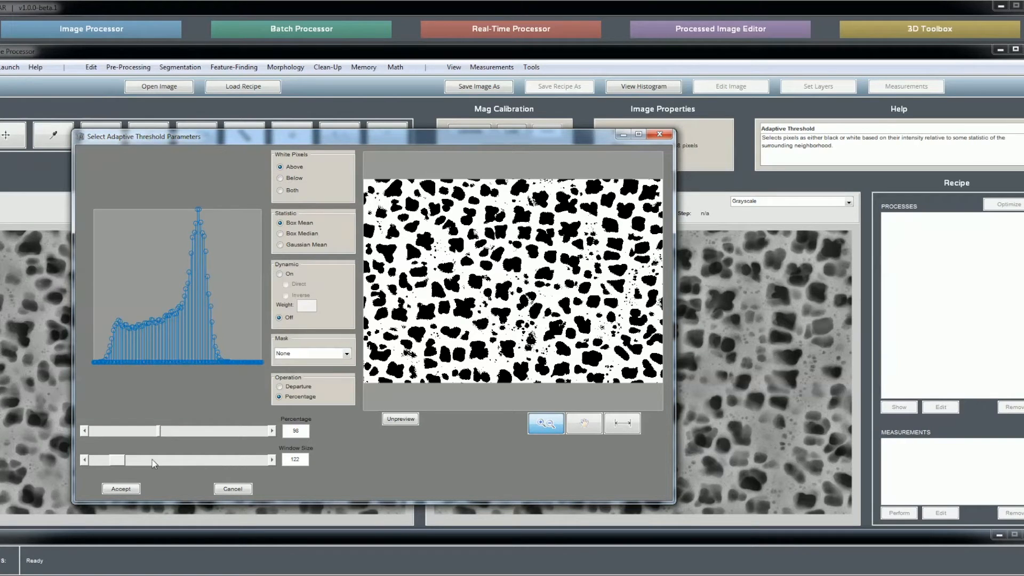
pyautogui.moveTo(122, 460); pyautogui.dragTo(113, 460)
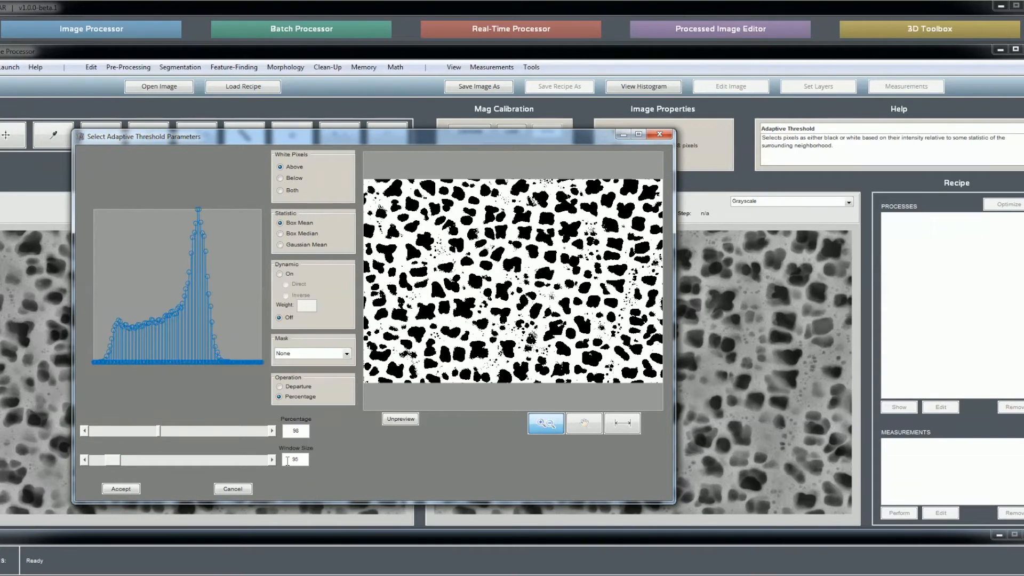
pyautogui.press('Return')
pyautogui.click(124, 489)
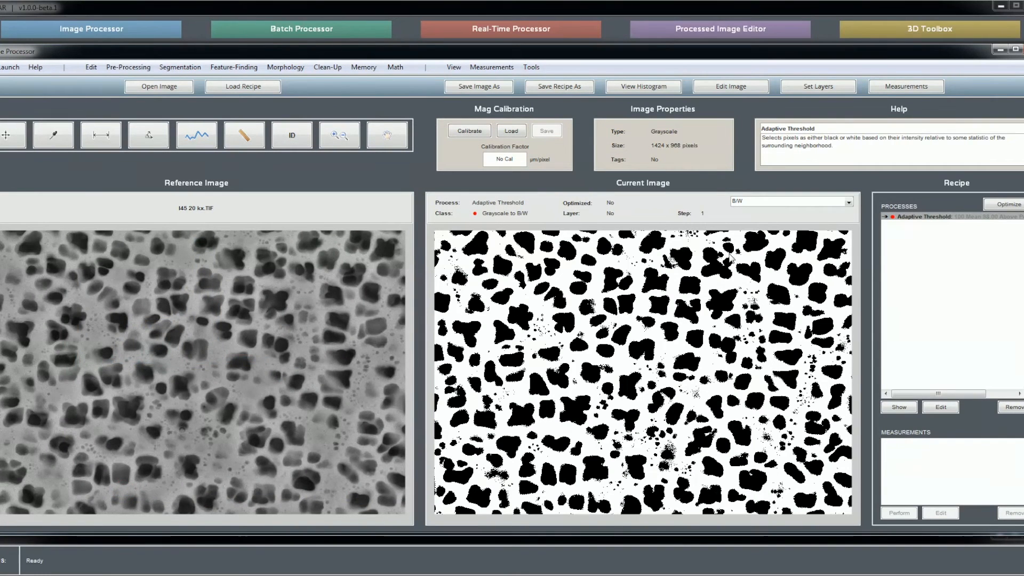
# Display the thresholded result as an overlay on the micrograph with an opacity of 10 and inspect the particles closely
pyautogui.click(743, 201)
pyautogui.click(742, 220)
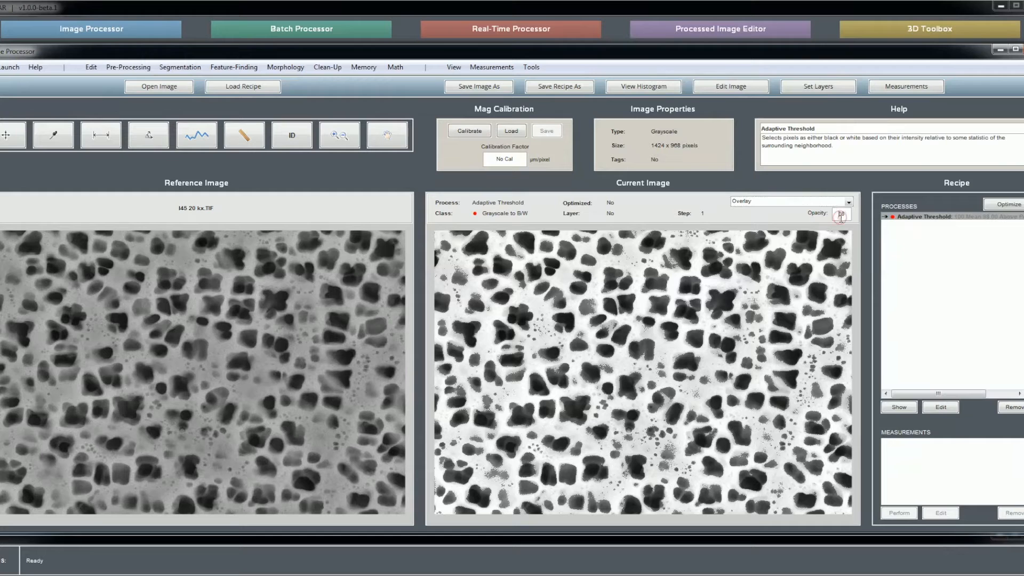
pyautogui.doubleClick(845, 215)
pyautogui.write('10')
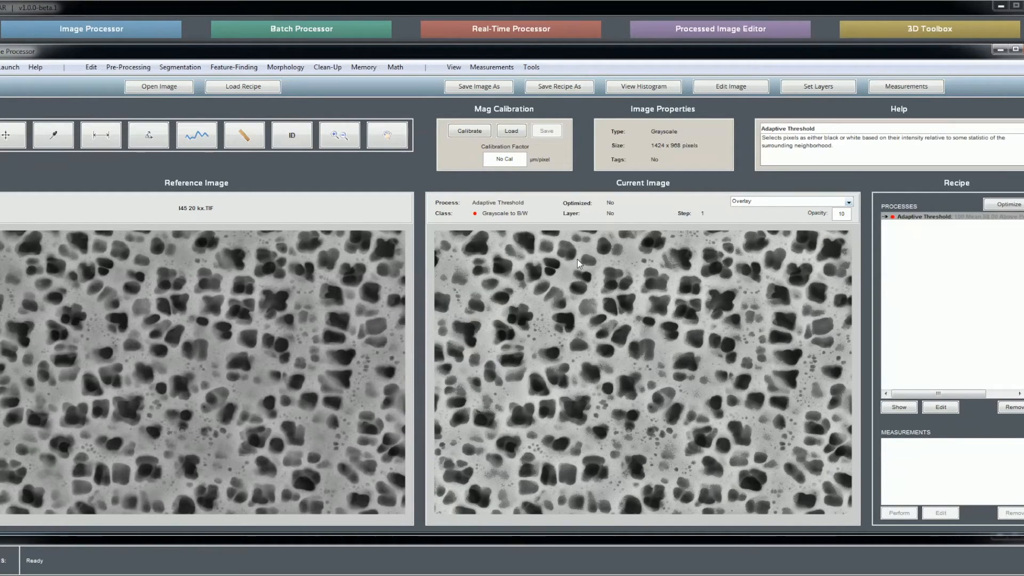
pyautogui.click(332, 128)
pyautogui.click(747, 405)
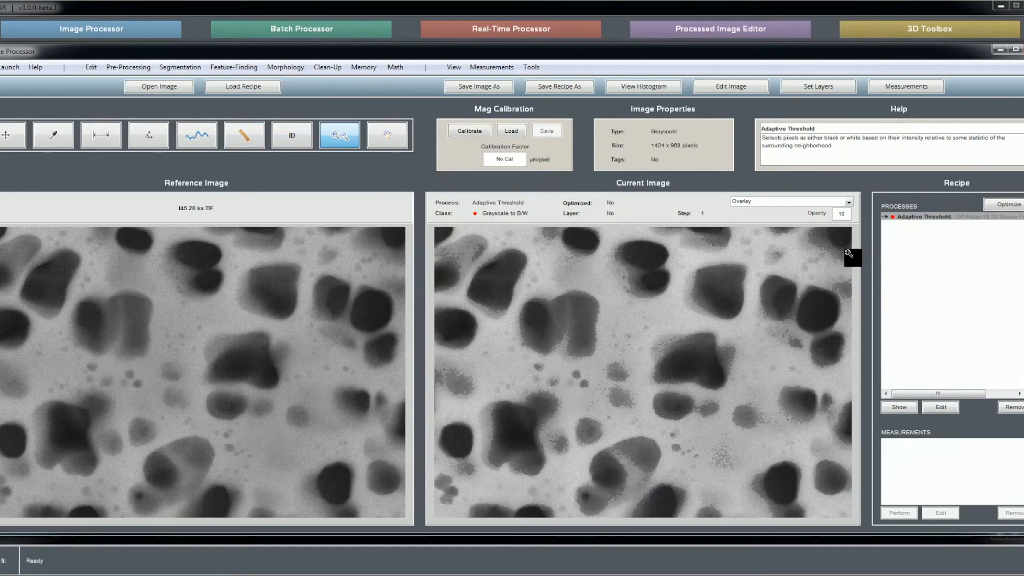
# Compare the threshold overlay on the particles at opacities of 50, 80, 70 and 60
pyautogui.click(845, 214)
pyautogui.write('50')
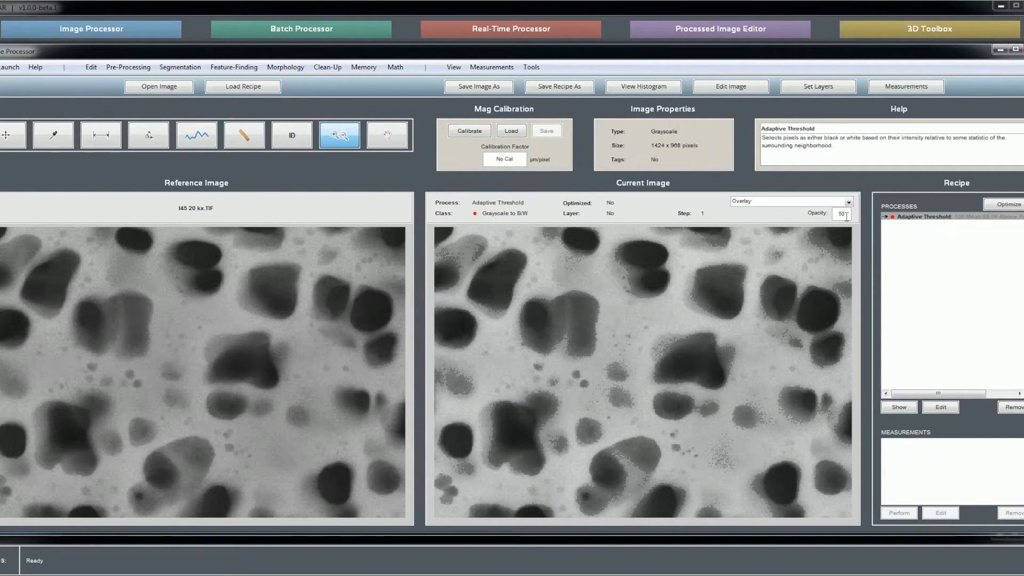
pyautogui.press('Return')
pyautogui.click(847, 216)
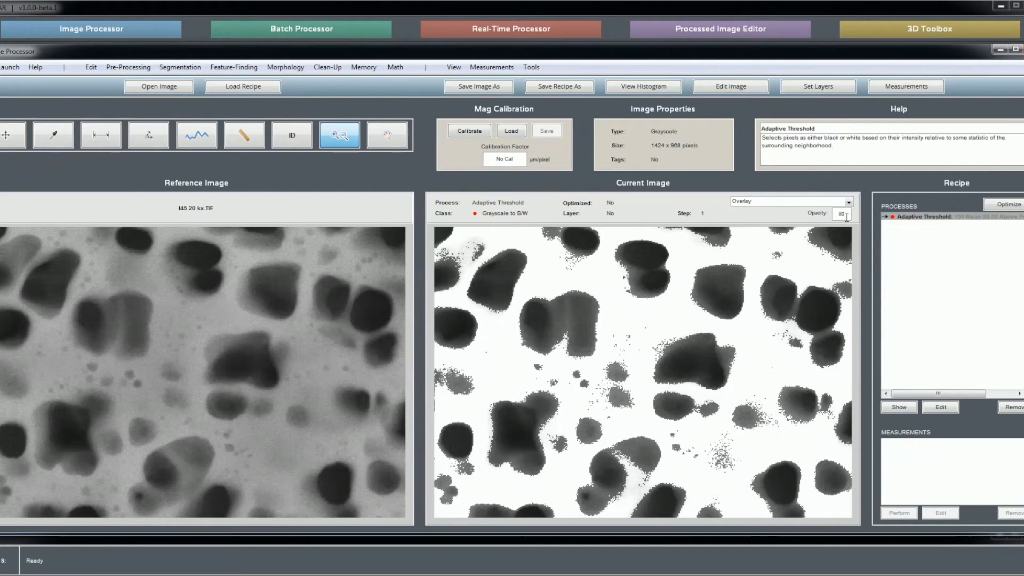
pyautogui.write('80')
pyautogui.press('Return')
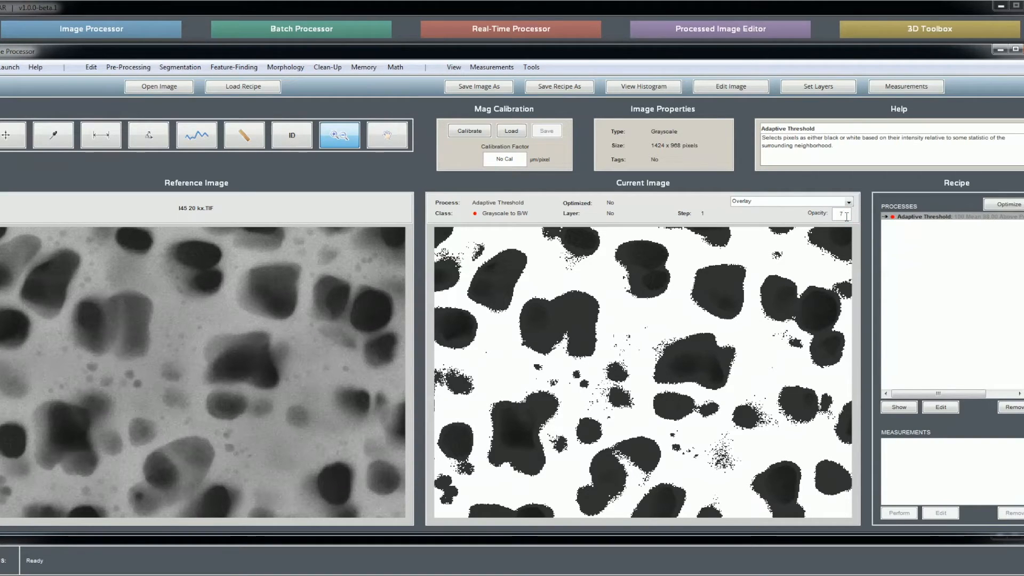
pyautogui.press('Return')
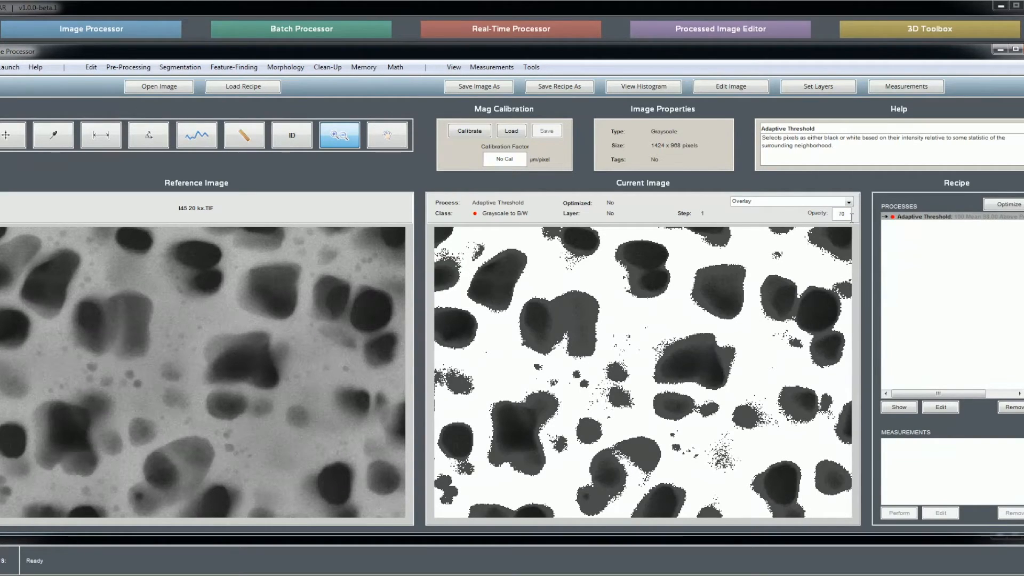
pyautogui.write('60')
pyautogui.press('Return')
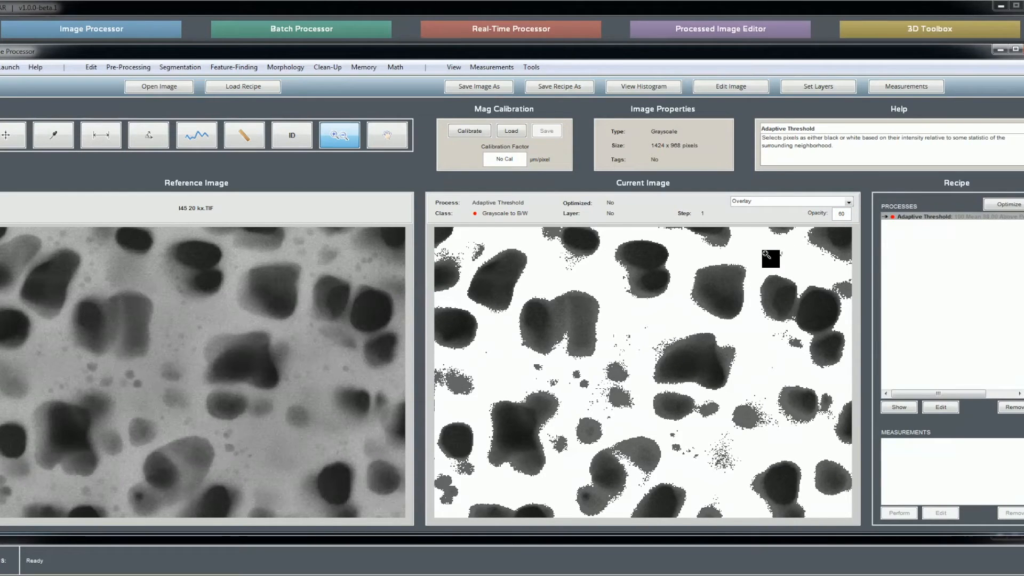
pyautogui.rightClick(766, 254)
pyautogui.click(795, 274)
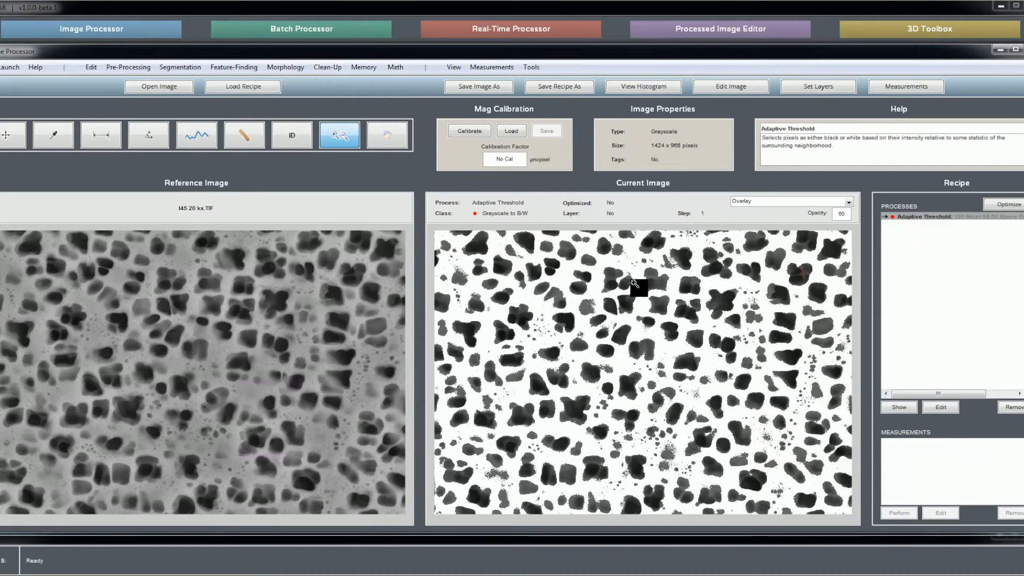
# Display the segmented particles as outlines on the current image, and switch the display to coloured labels
pyautogui.click(833, 203)
pyautogui.click(796, 221)
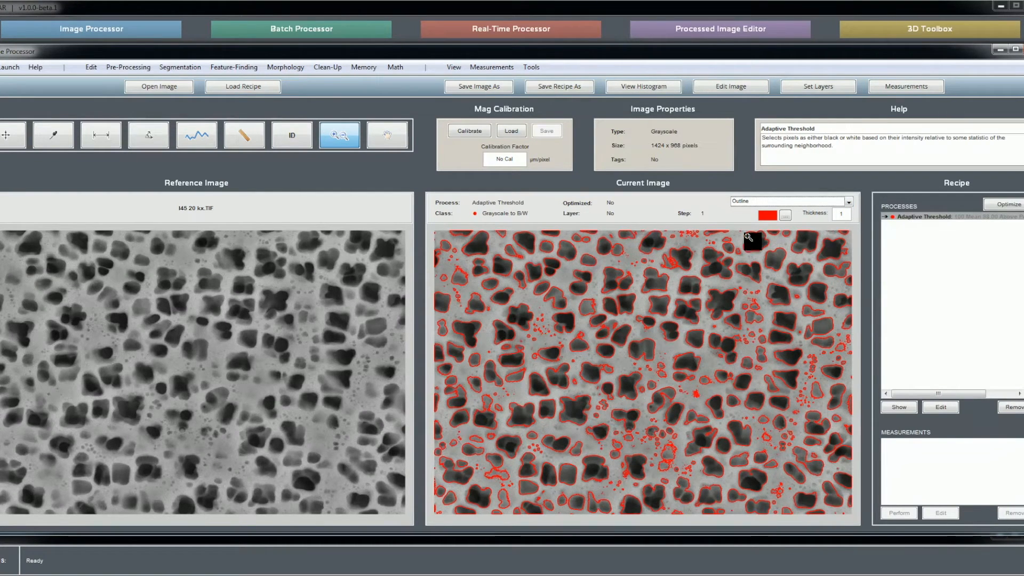
pyautogui.click(790, 200)
pyautogui.click(780, 232)
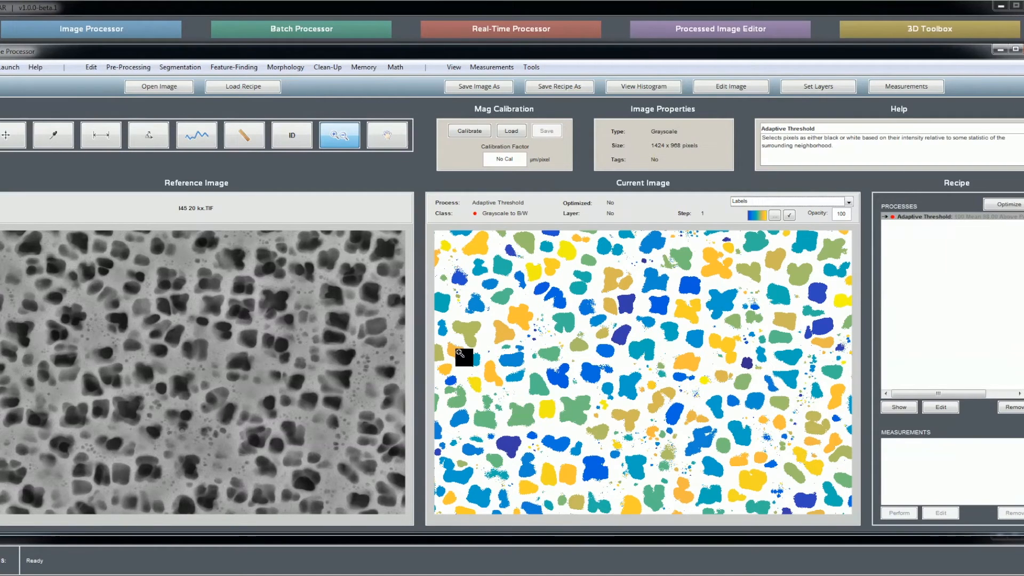
pyautogui.rightClick(648, 322)
pyautogui.click(693, 344)
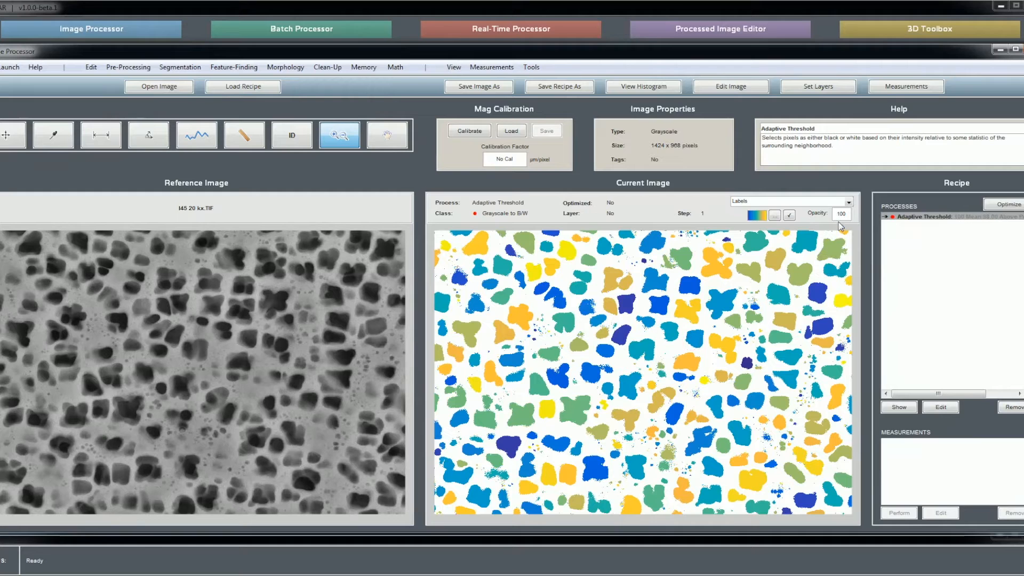
# Set the opacity of the coloured labels to 50, and return the current image to the B/W display
pyautogui.write('50')
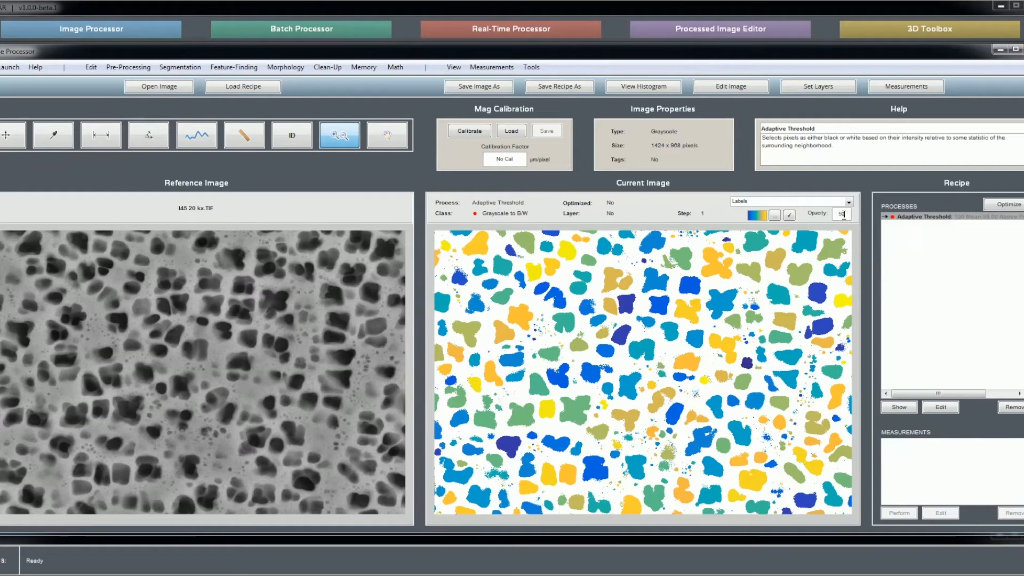
pyautogui.press('Return')
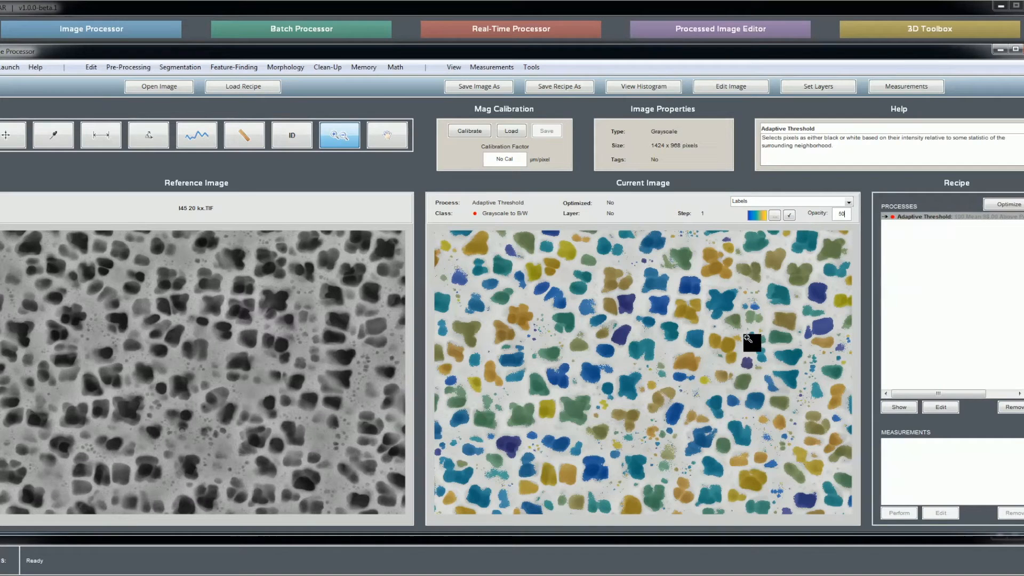
pyautogui.click(749, 202)
pyautogui.click(749, 212)
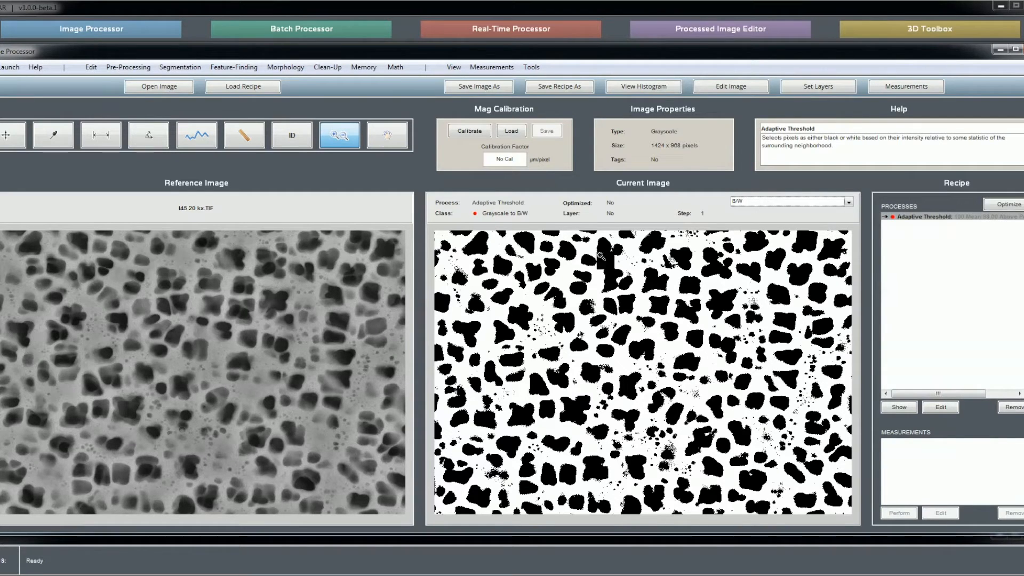
# Apply an EDM erosion with a depth of 1 to the thresholded image and add it to the recipe
pyautogui.click(285, 67)
pyautogui.moveTo(295, 87)
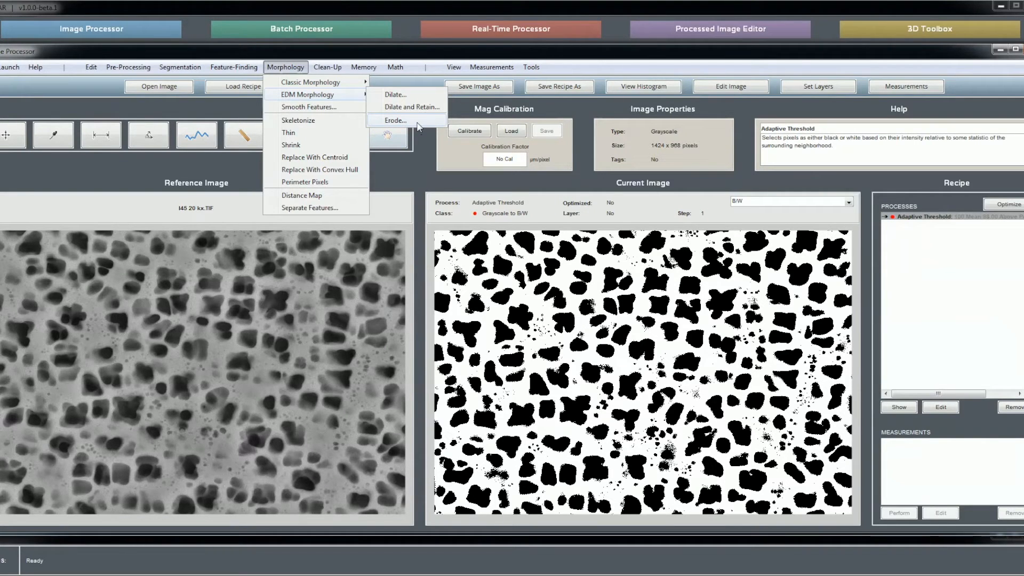
pyautogui.click(417, 124)
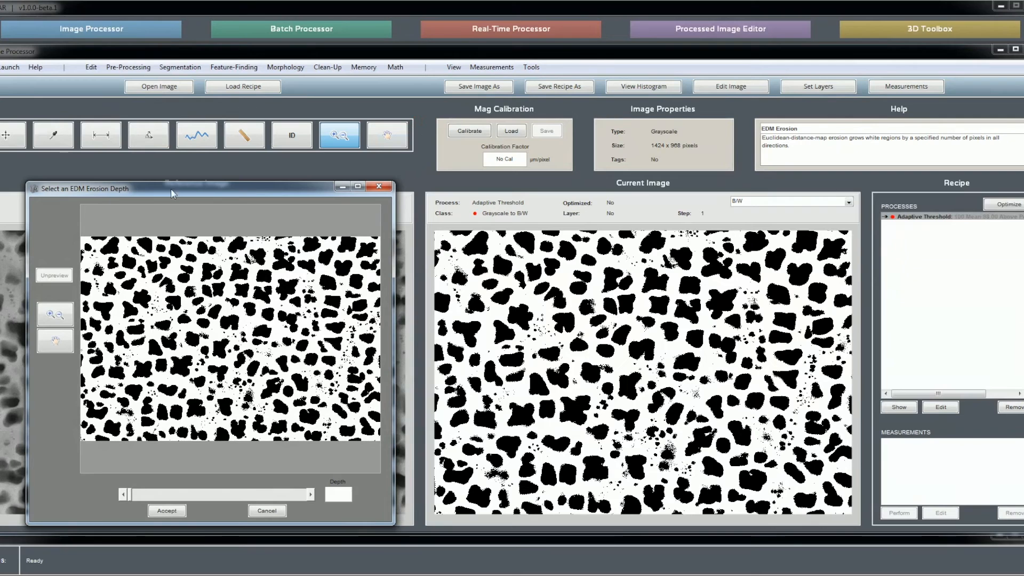
pyautogui.moveTo(114, 190); pyautogui.dragTo(283, 149)
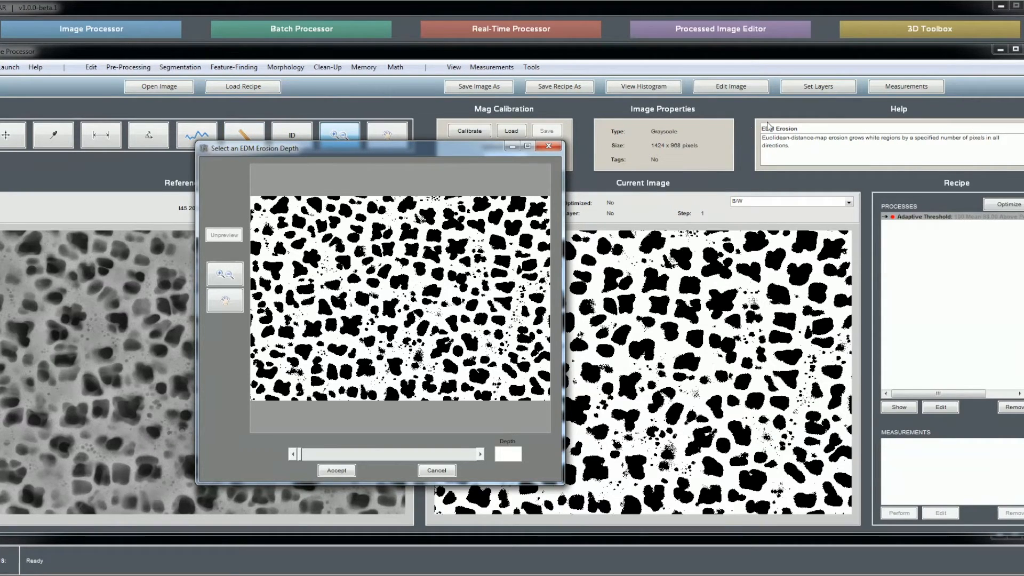
pyautogui.click(481, 454)
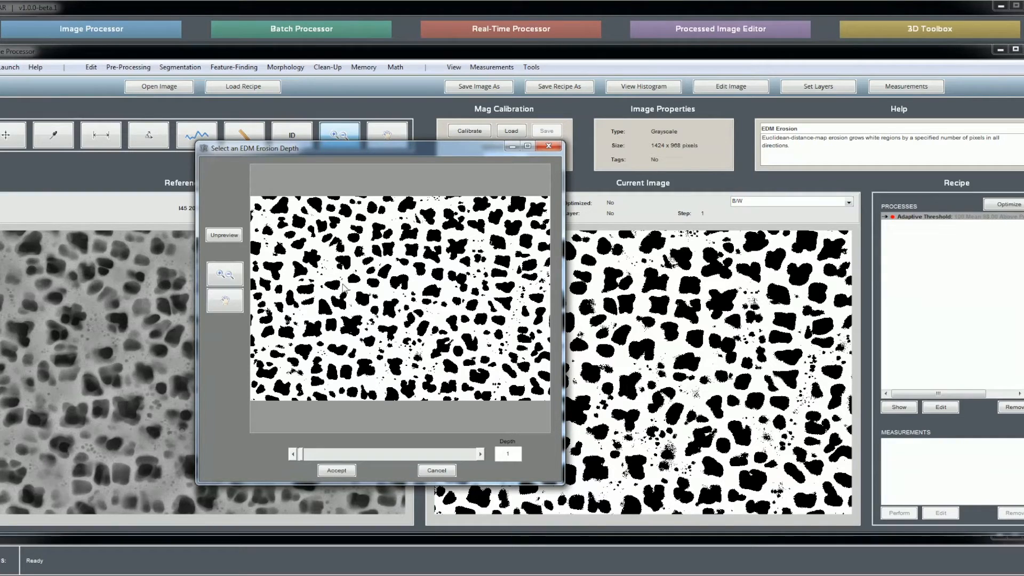
pyautogui.click(336, 470)
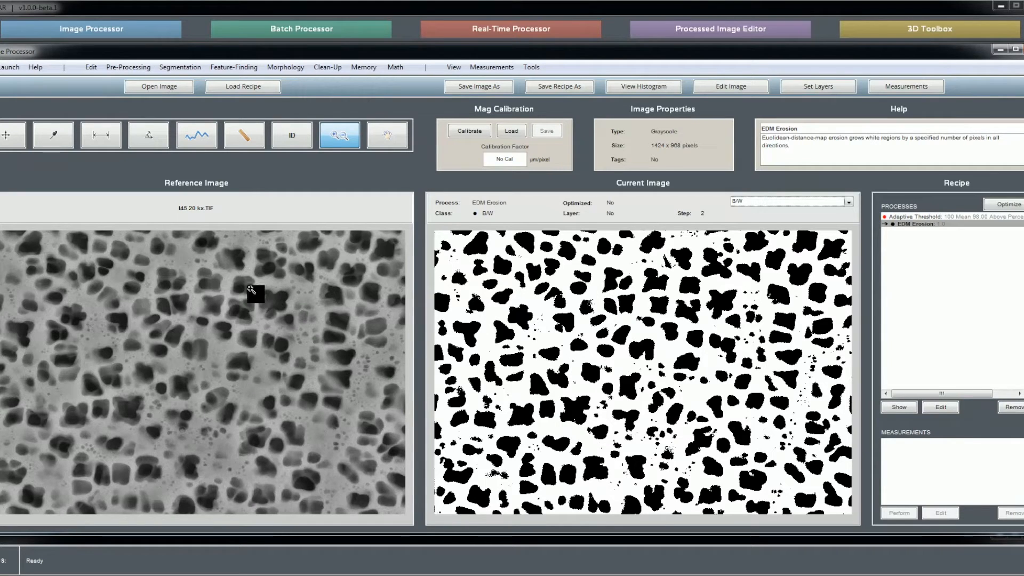
# Start a Reject Features clean-up on the eroded image with Area as the feature parameter
pyautogui.click(329, 68)
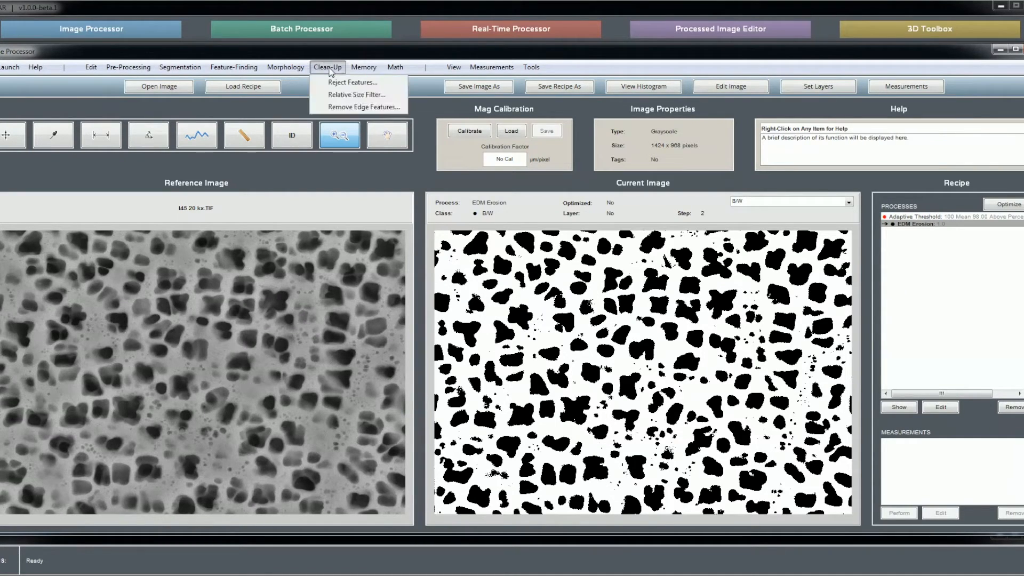
pyautogui.click(338, 83)
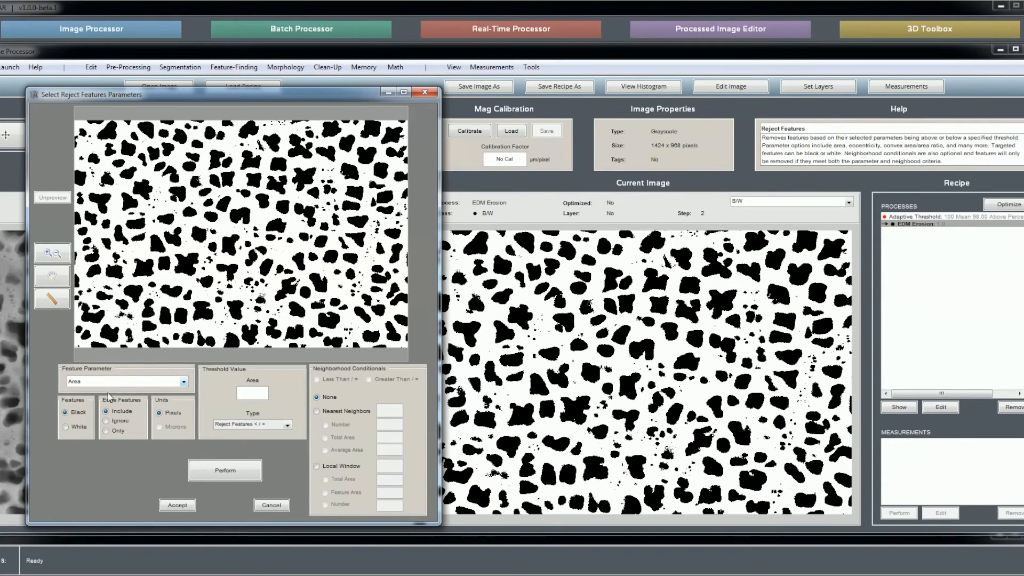
pyautogui.click(113, 382)
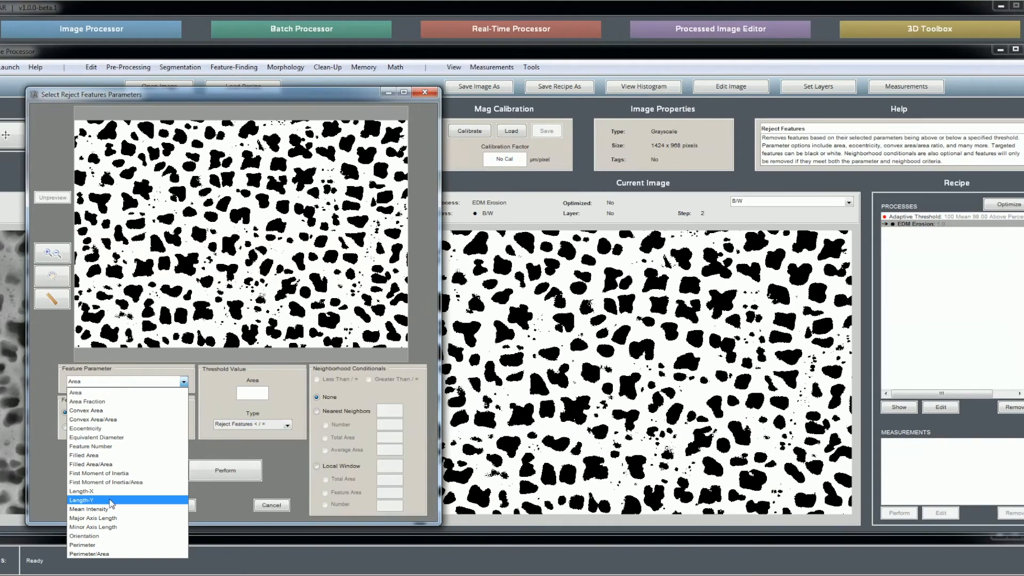
pyautogui.click(145, 391)
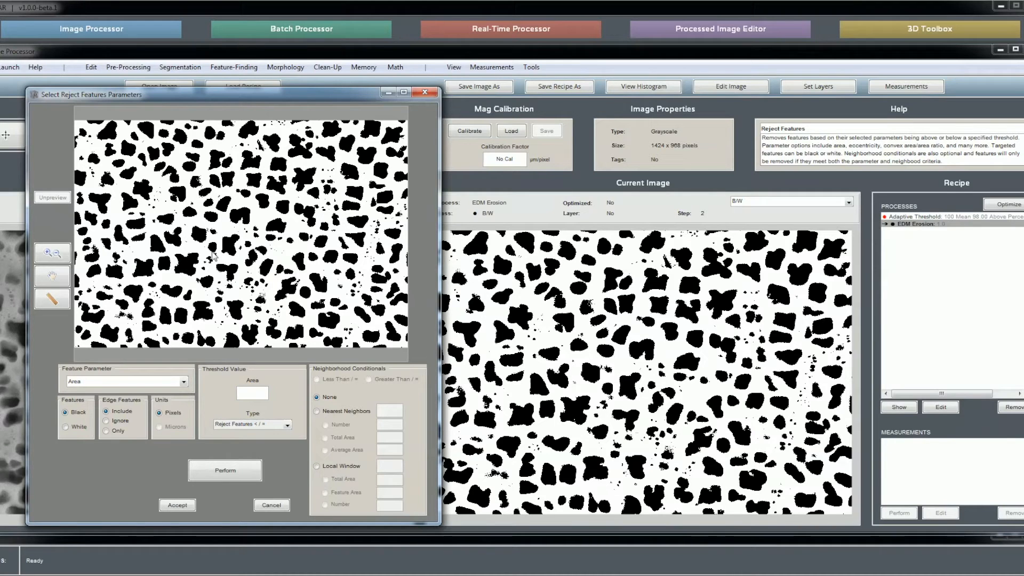
# Measure the area of one small black particle in the Reject Features preview
pyautogui.click(52, 252)
pyautogui.click(313, 169)
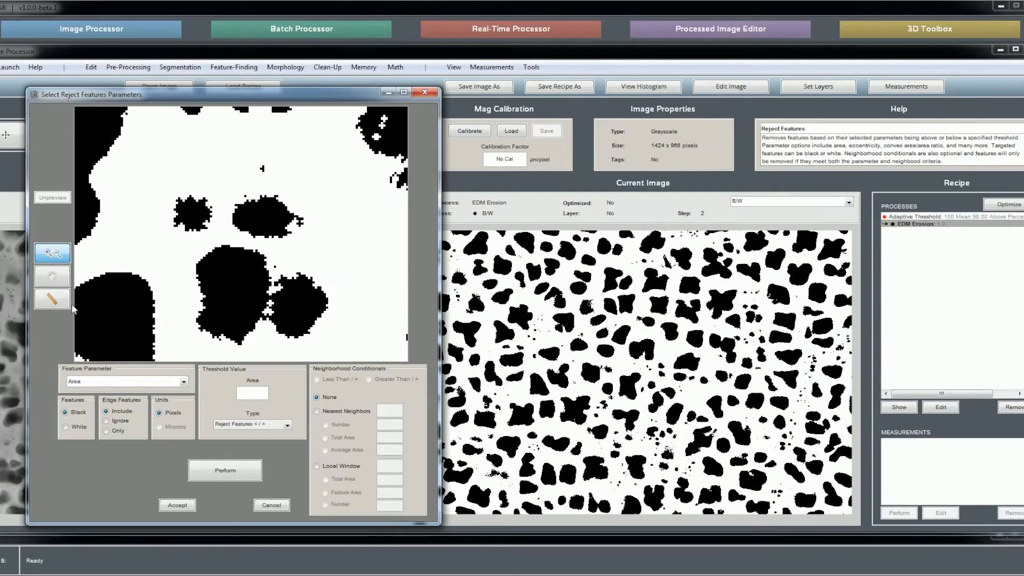
pyautogui.click(52, 300)
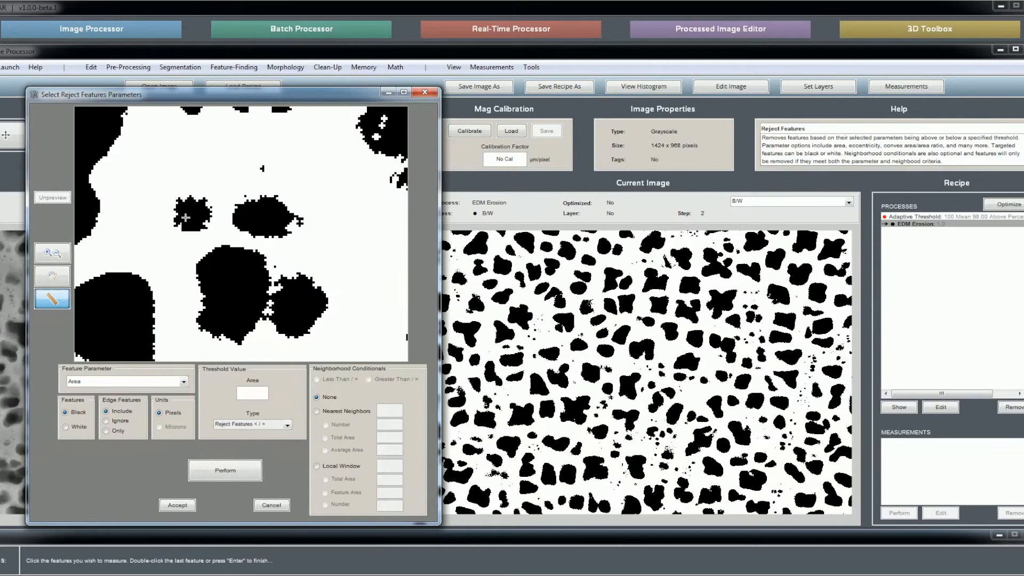
pyautogui.click(265, 214)
pyautogui.doubleClick(302, 220)
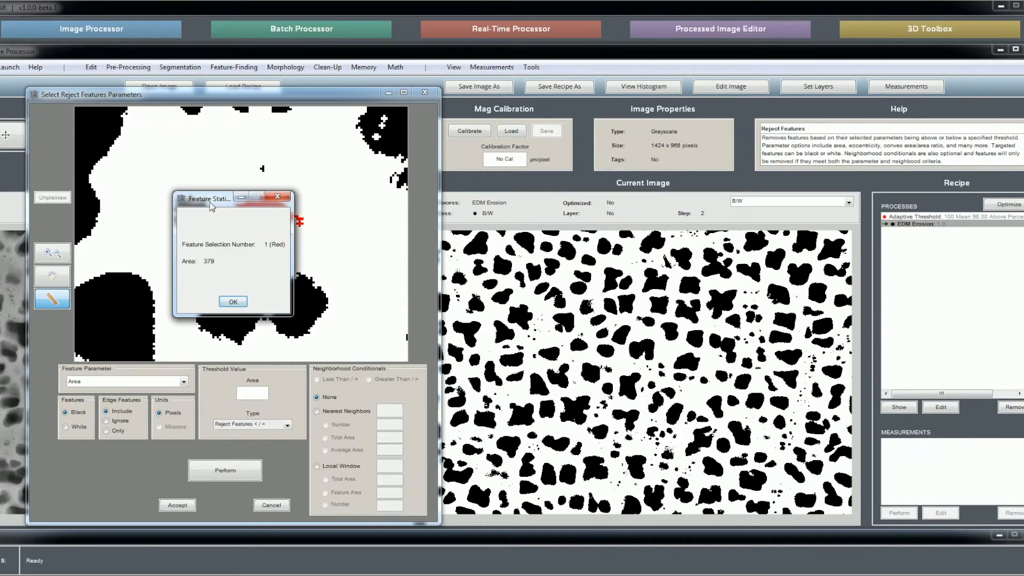
pyautogui.moveTo(210, 203); pyautogui.dragTo(368, 187)
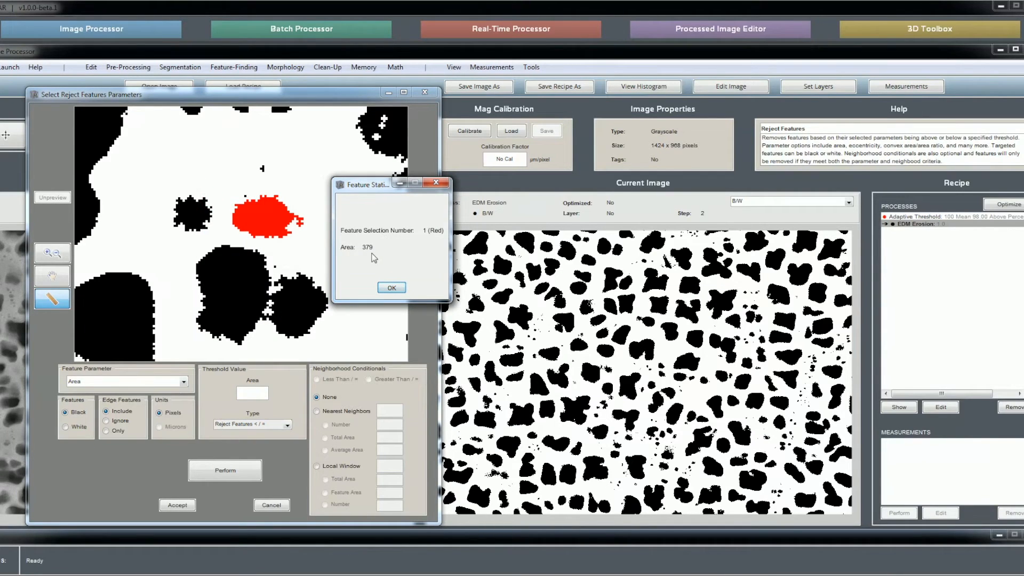
pyautogui.click(392, 289)
# Set the area threshold to 200 and perform the rejection of black features at or below it
pyautogui.click(52, 252)
pyautogui.rightClick(275, 197)
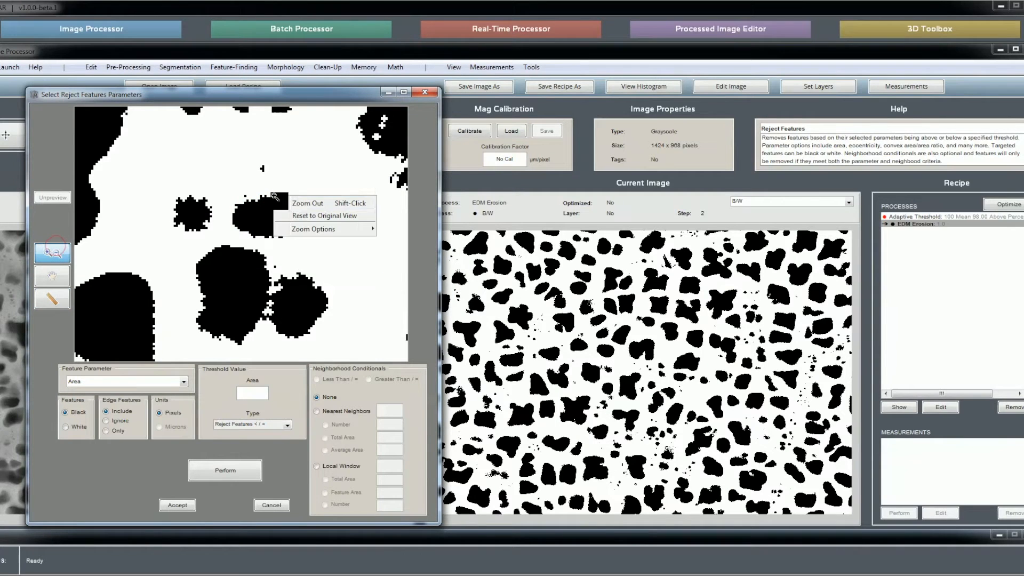
pyautogui.click(307, 204)
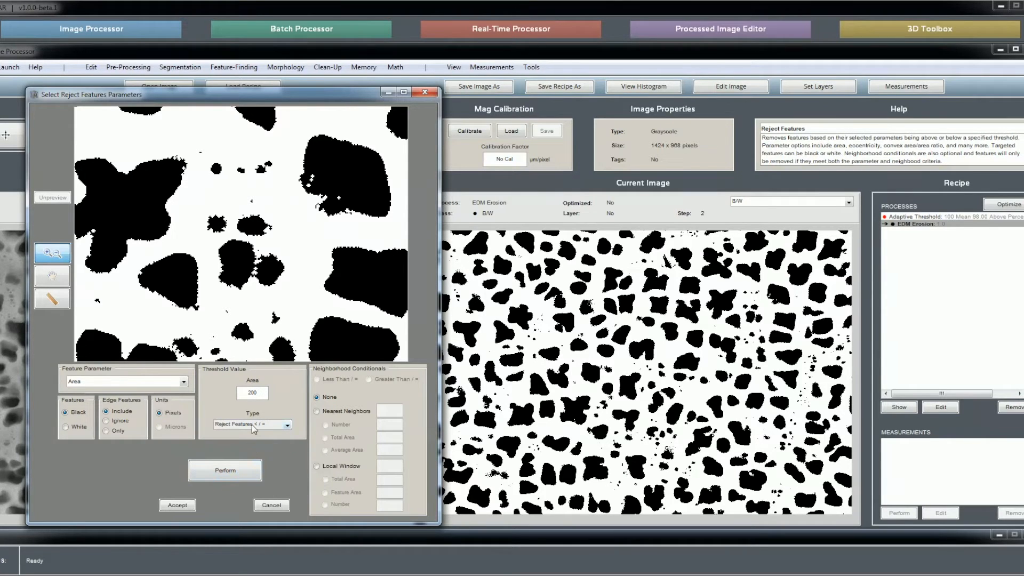
pyautogui.click(243, 470)
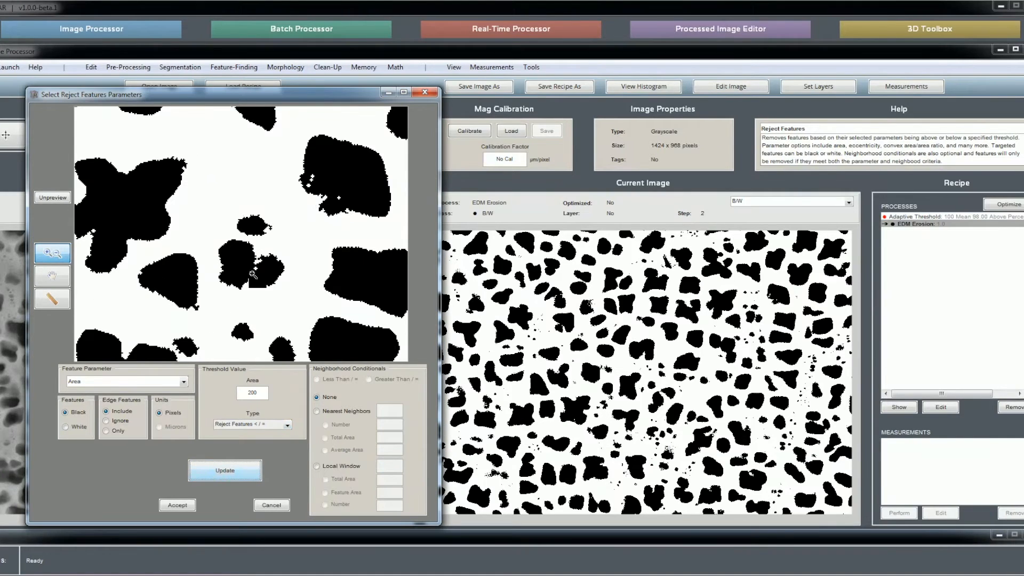
# Compare the particles with and without the small-feature rejection applied in the preview
pyautogui.click(61, 198)
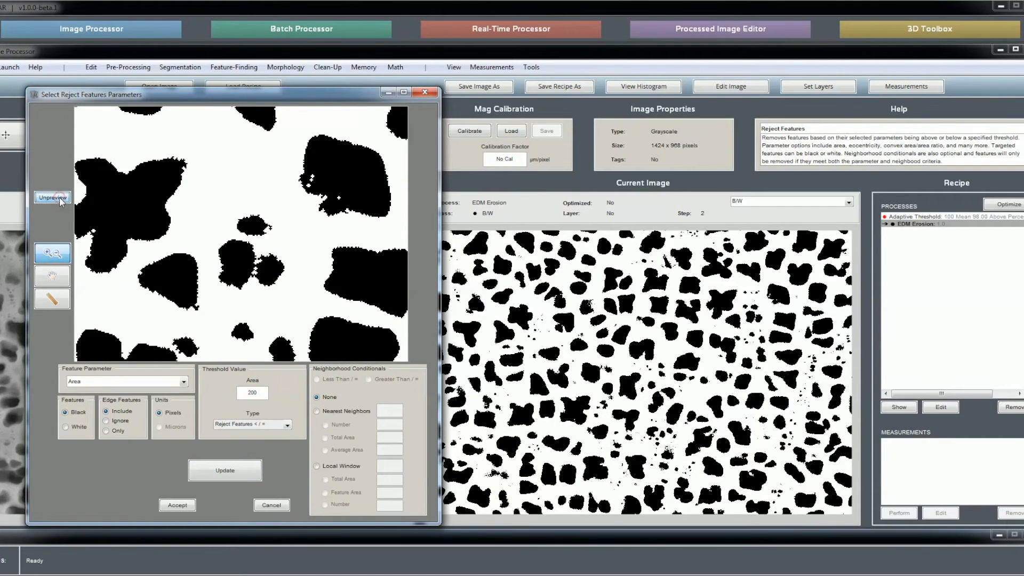
pyautogui.click(61, 198)
pyautogui.click(60, 198)
pyautogui.click(61, 198)
pyautogui.click(61, 198)
pyautogui.click(61, 198)
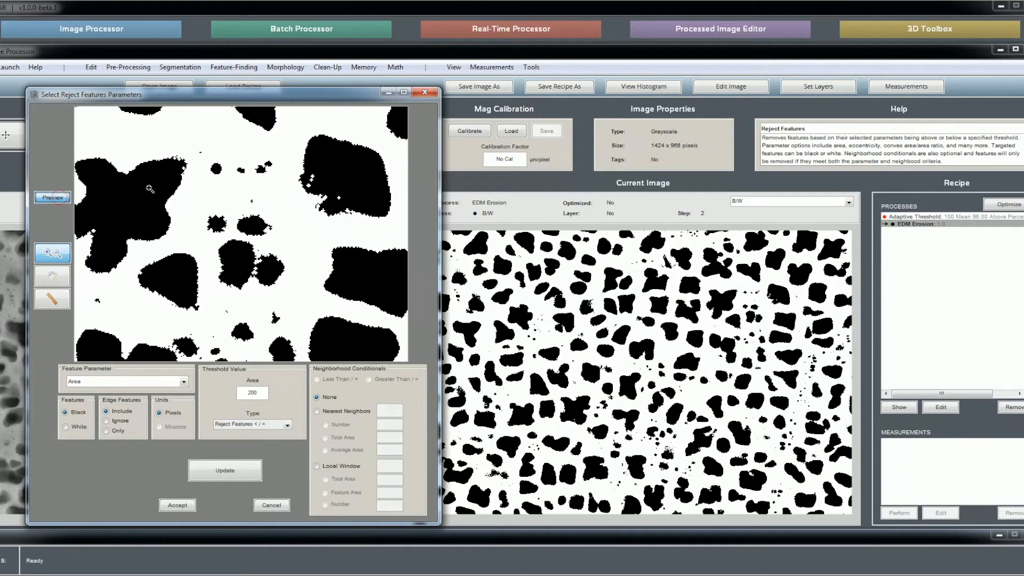
# Update the rejection preview with the Area parameter and threshold 200, and add Reject Features to the recipe
pyautogui.click(133, 381)
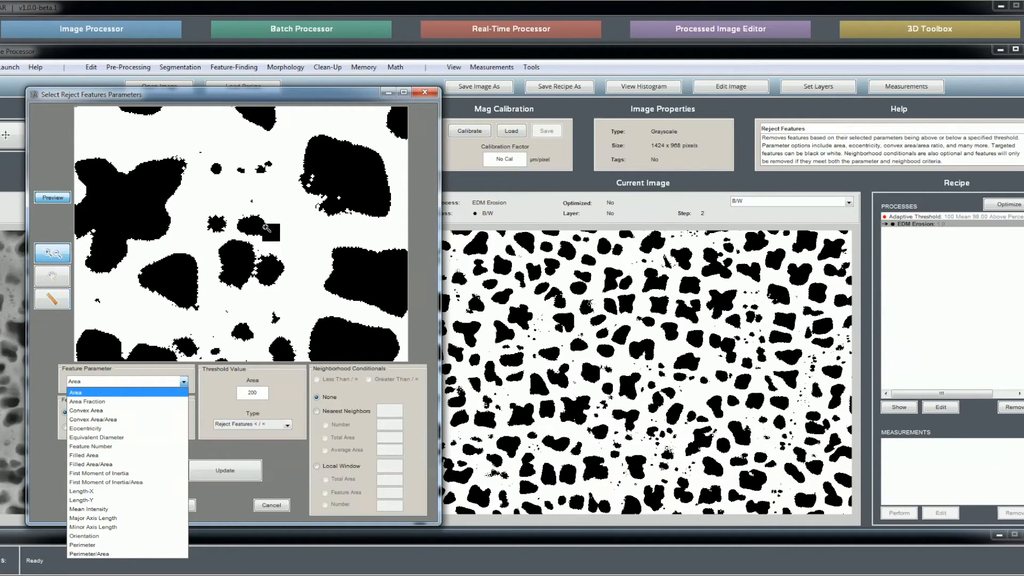
pyautogui.click(290, 401)
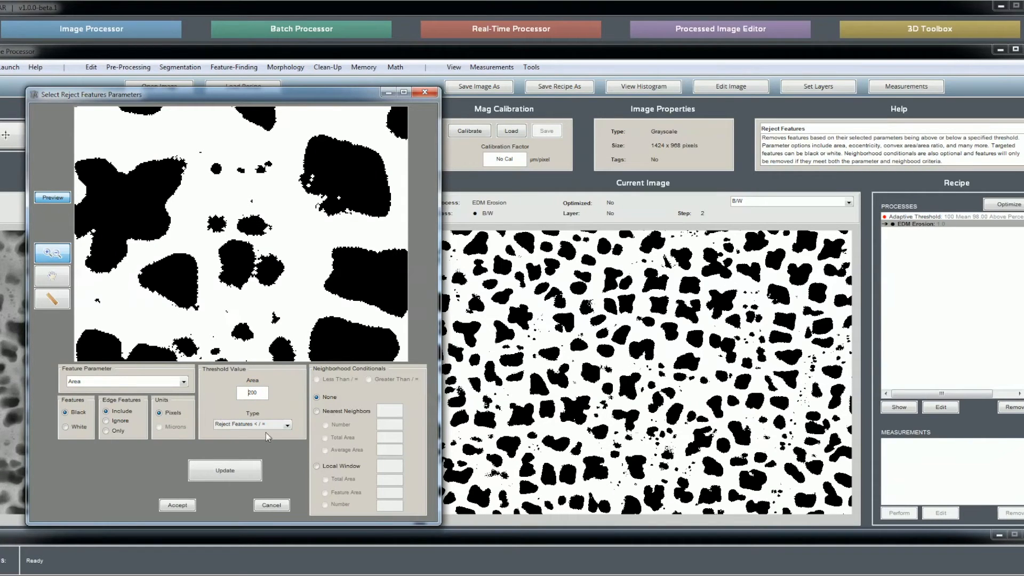
pyautogui.click(48, 198)
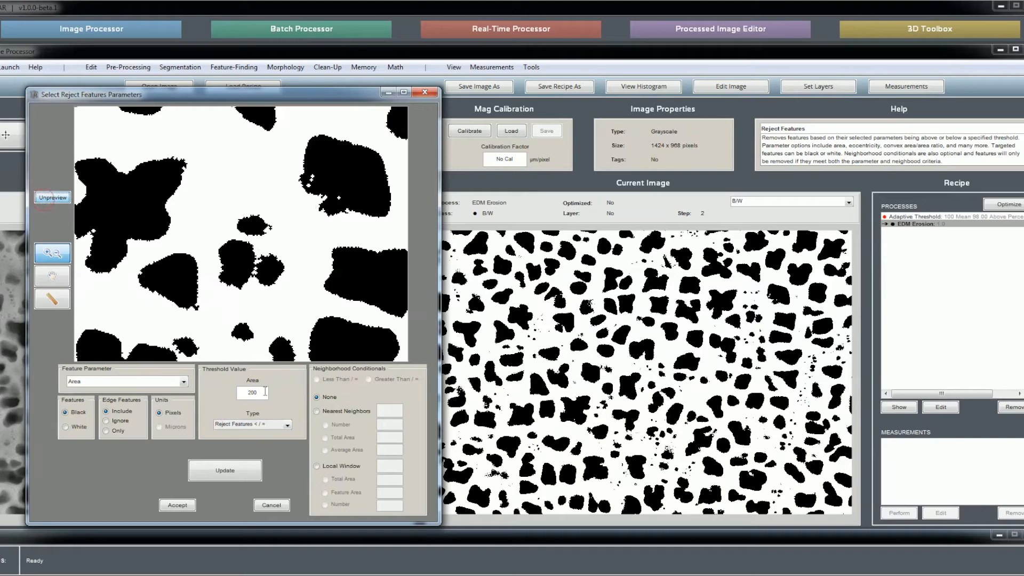
pyautogui.click(243, 474)
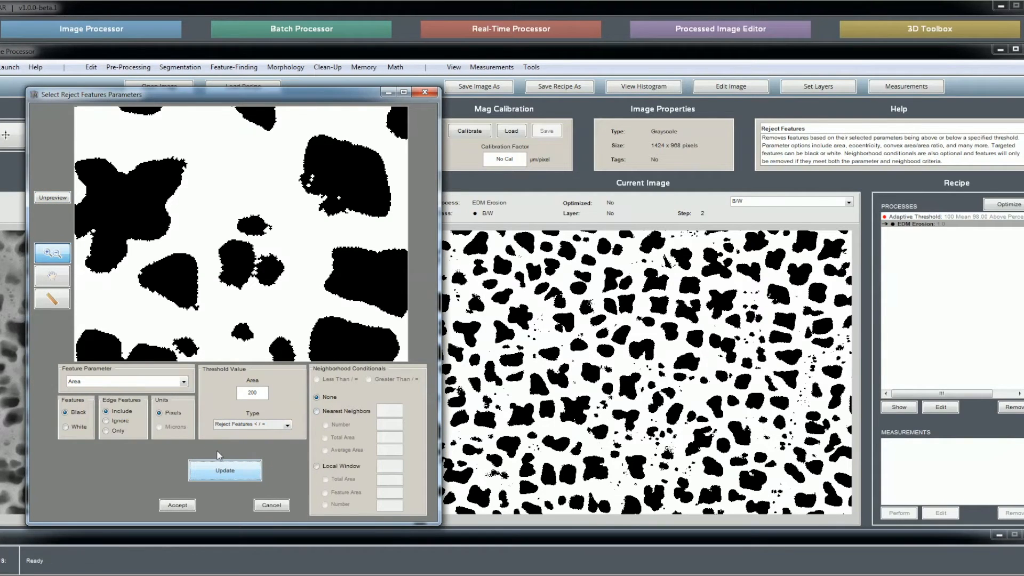
pyautogui.click(192, 506)
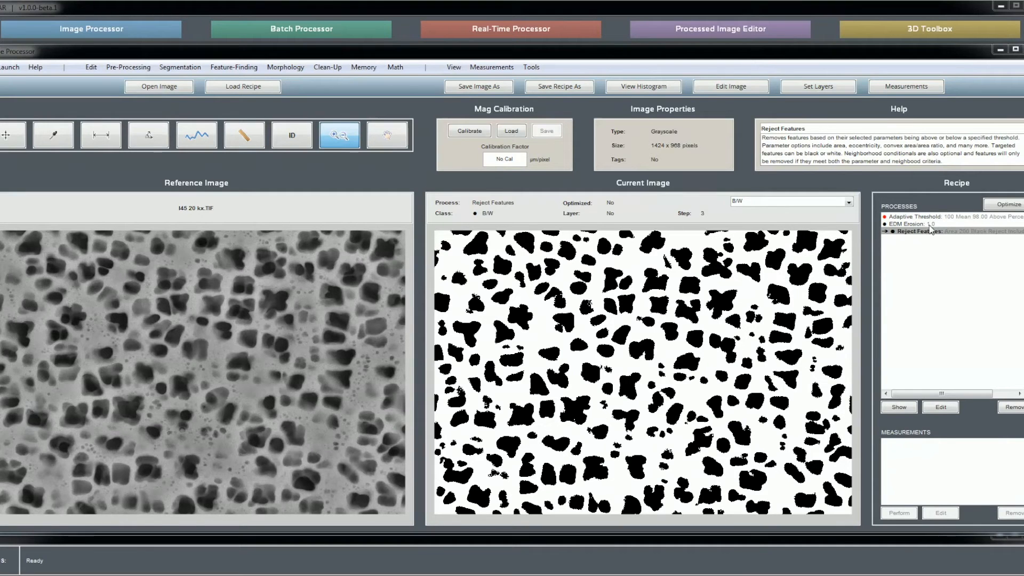
# Apply an EDM dilation with a depth of 3 to the cleaned-up image and add it to the recipe
pyautogui.click(279, 68)
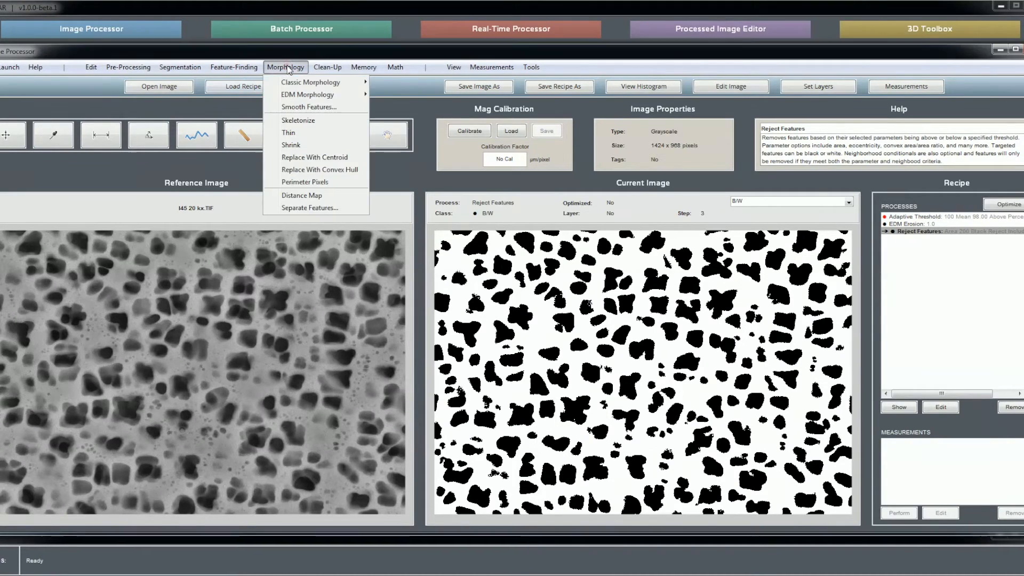
pyautogui.moveTo(354, 96)
pyautogui.click(396, 95)
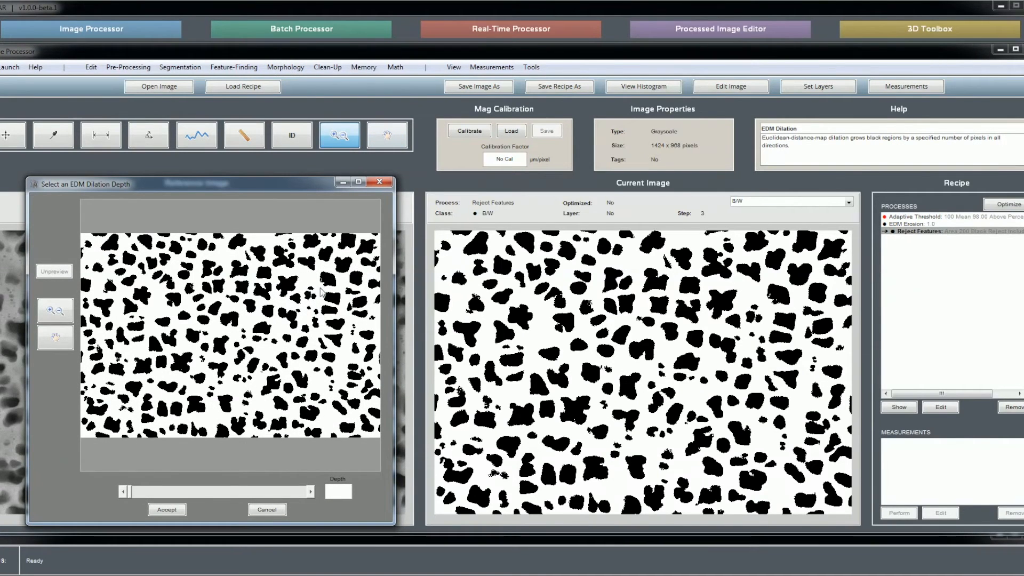
pyautogui.click(60, 313)
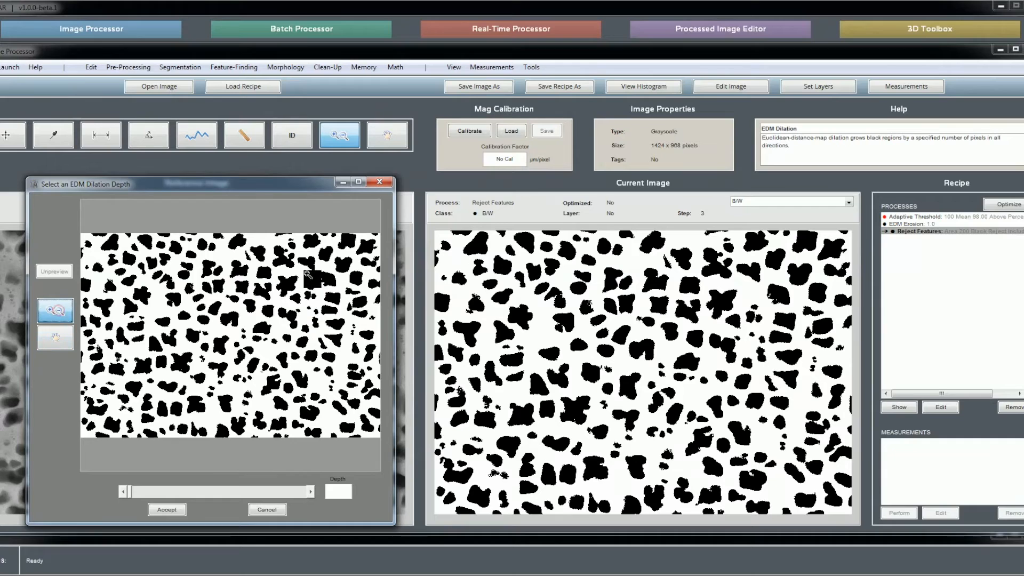
pyautogui.click(312, 269)
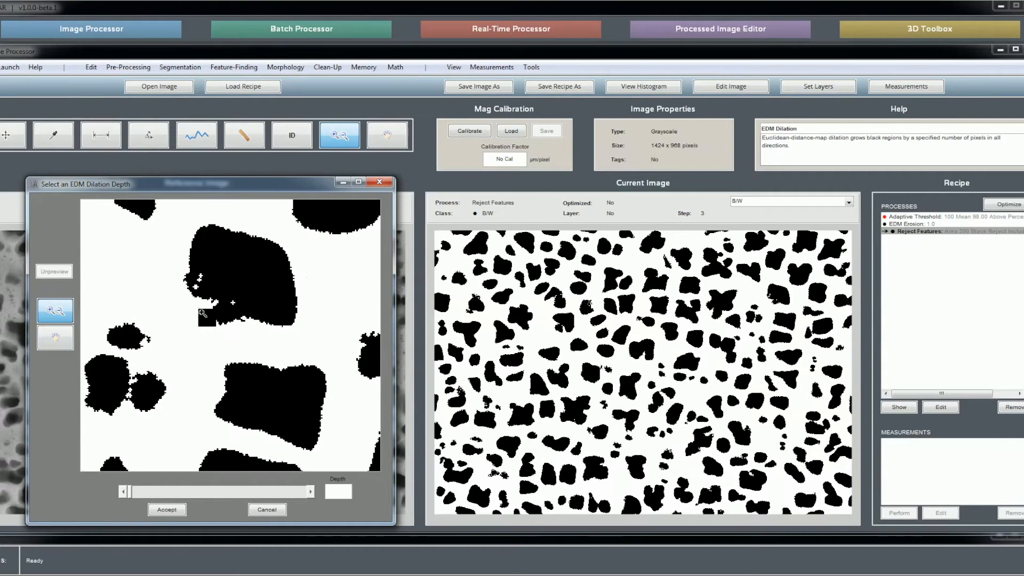
pyautogui.rightClick(180, 293)
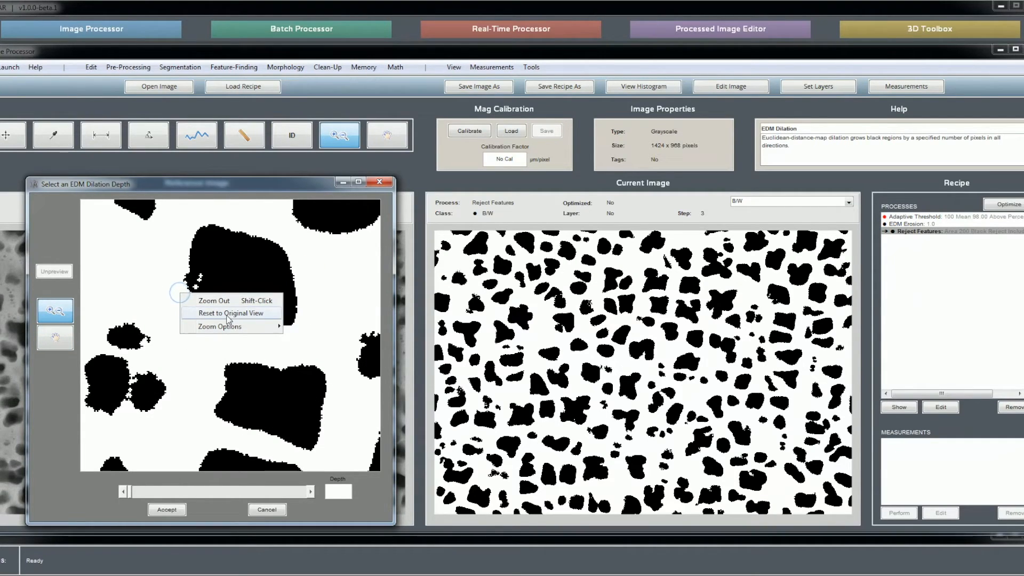
pyautogui.click(221, 303)
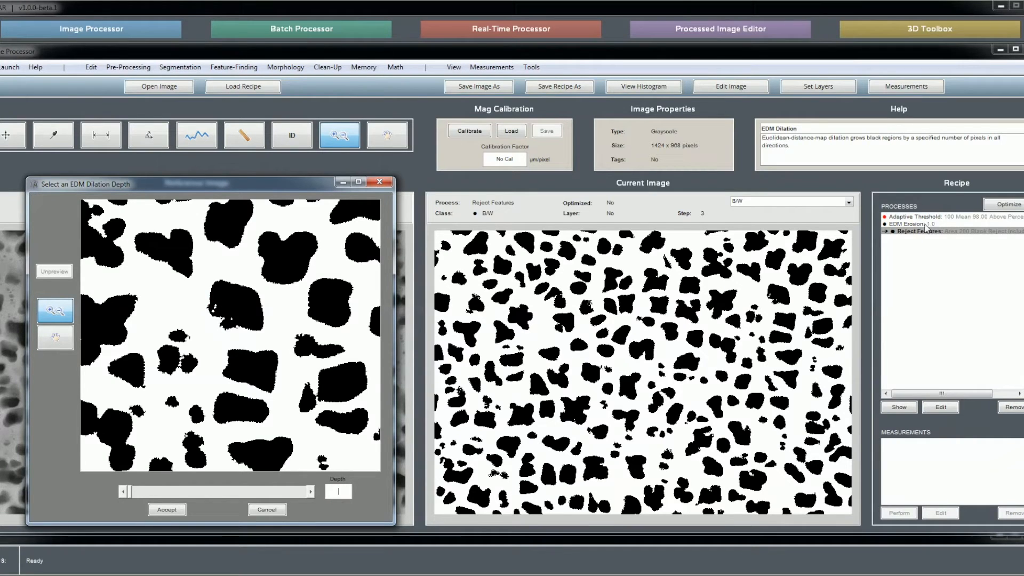
pyautogui.press('Return')
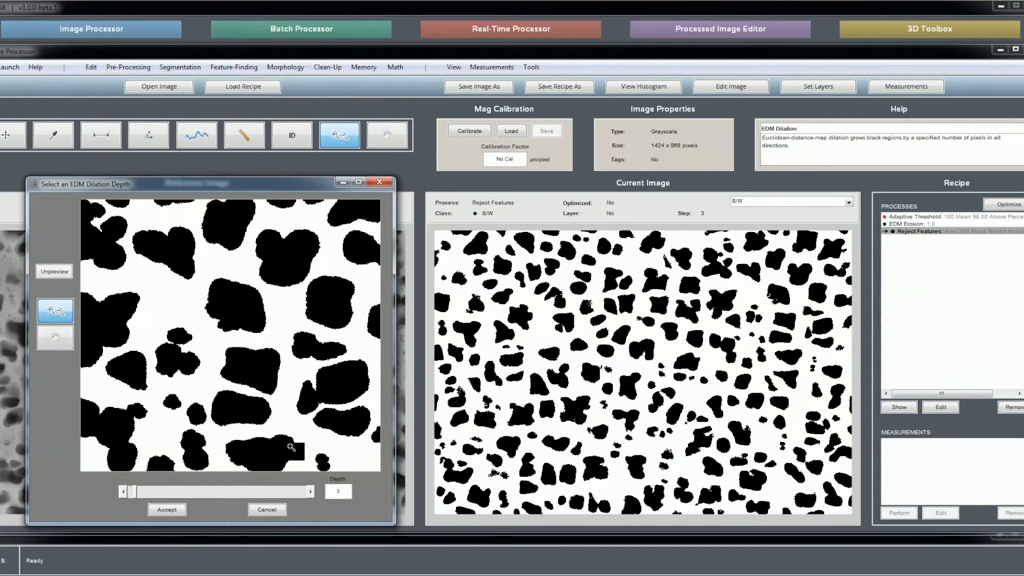
pyautogui.click(166, 509)
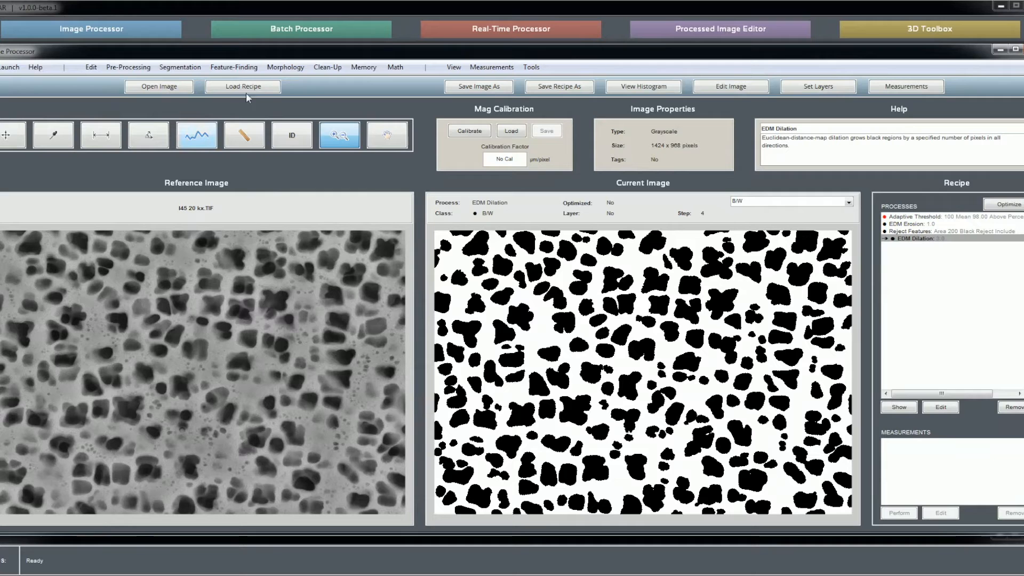
# Apply an EDM erosion with a depth of 2 to the dilated image and add it to the recipe
pyautogui.click(286, 66)
pyautogui.moveTo(325, 96)
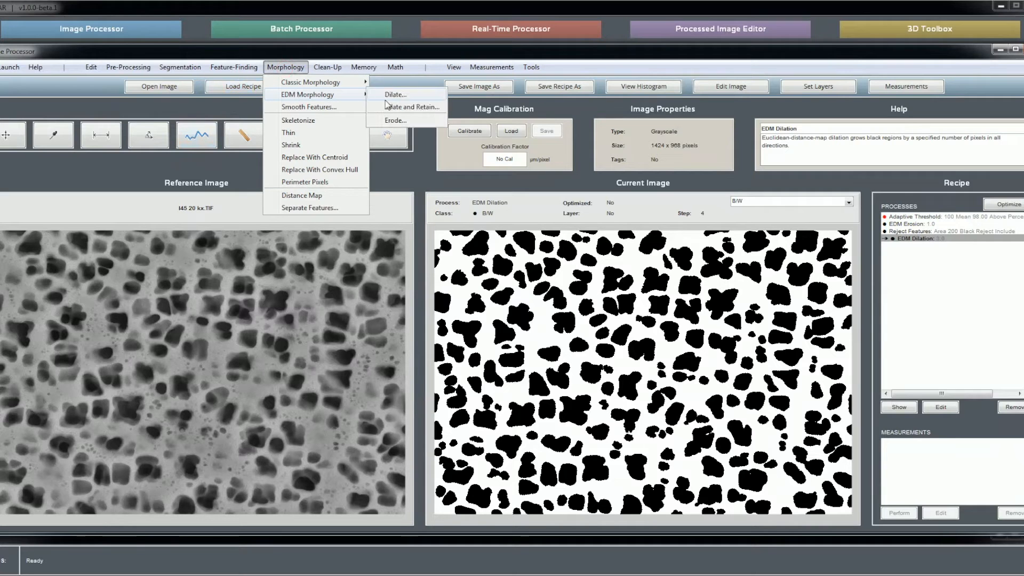
pyautogui.click(394, 122)
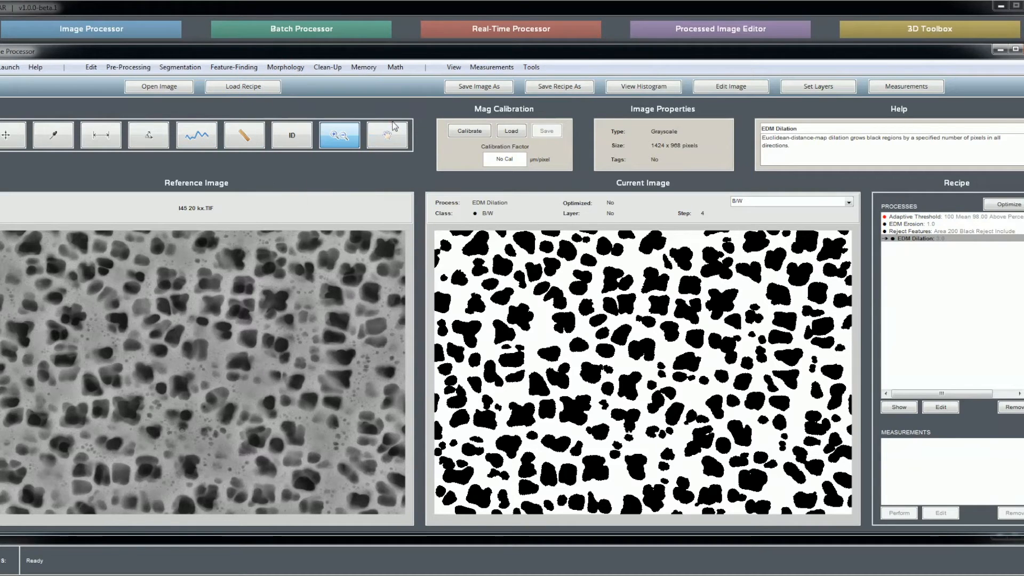
pyautogui.write('2')
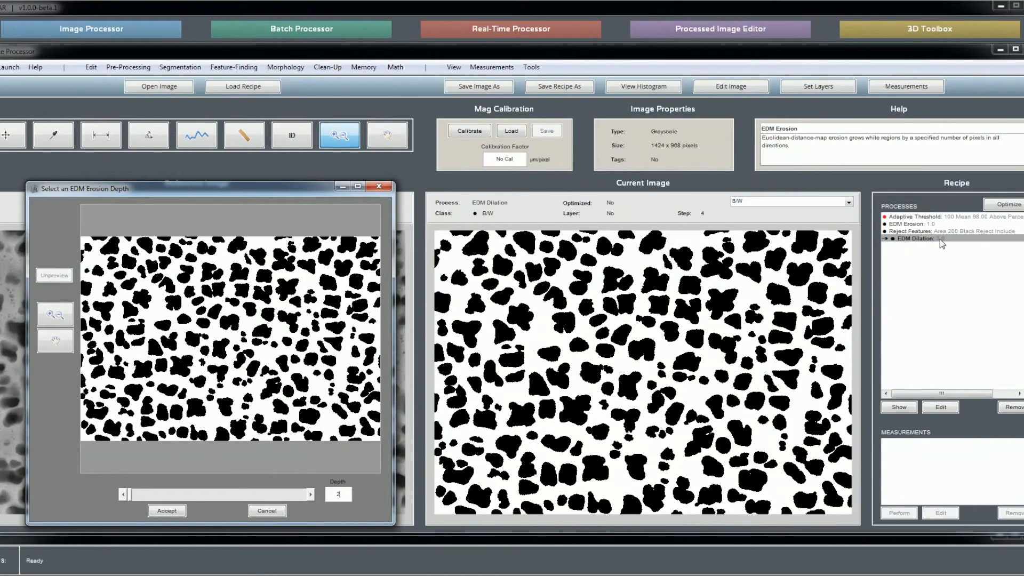
pyautogui.click(364, 489)
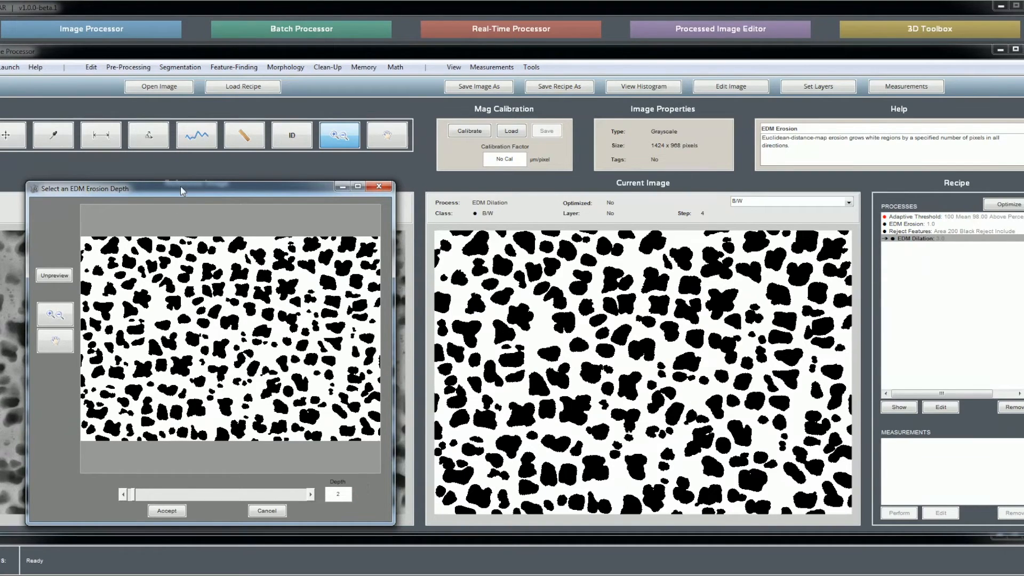
pyautogui.moveTo(190, 191); pyautogui.dragTo(234, 179)
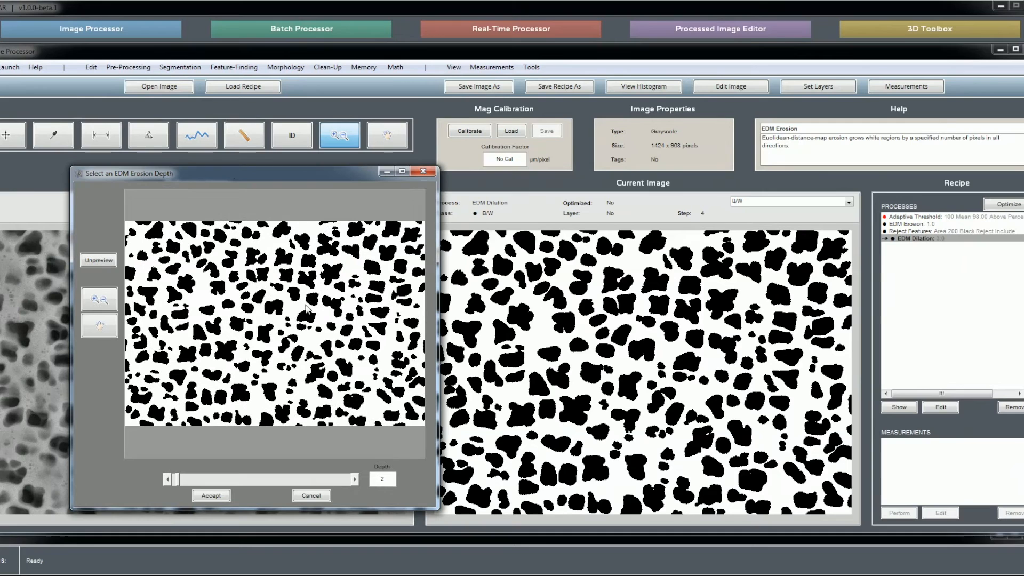
pyautogui.click(212, 496)
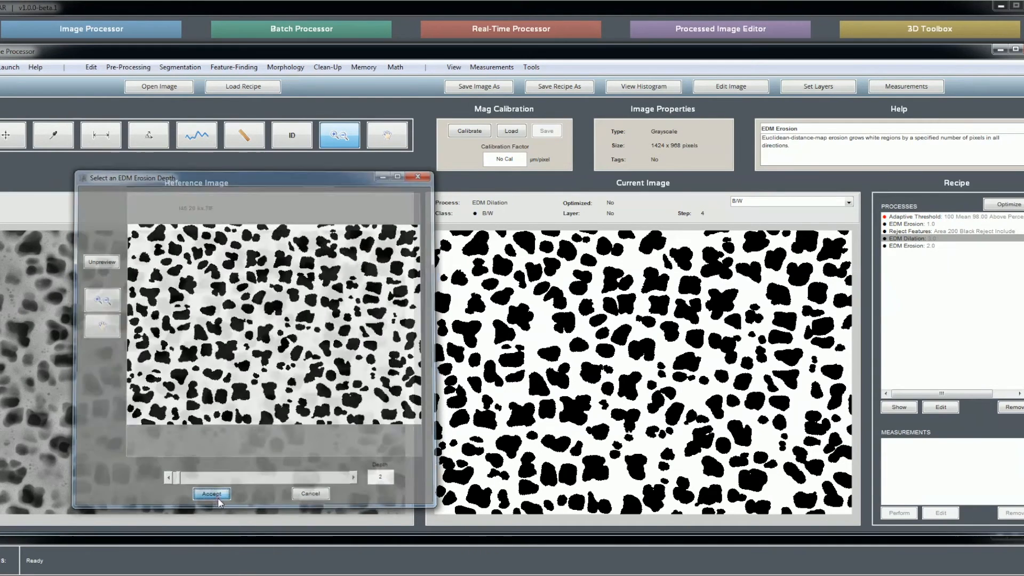
# Display the segmented particles as outlines on the current image and inspect a group of them close up
pyautogui.click(751, 200)
pyautogui.click(751, 228)
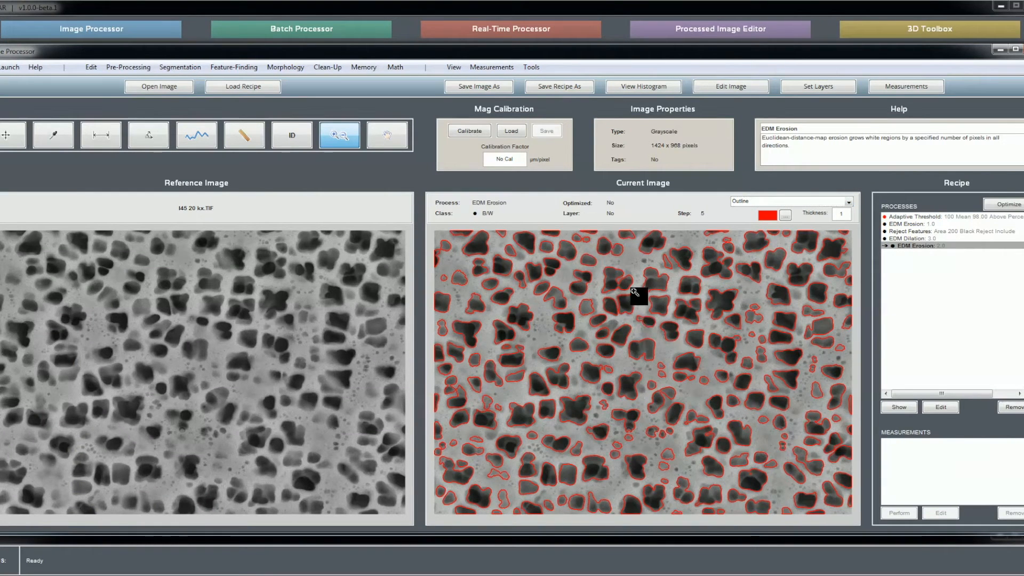
pyautogui.click(691, 339)
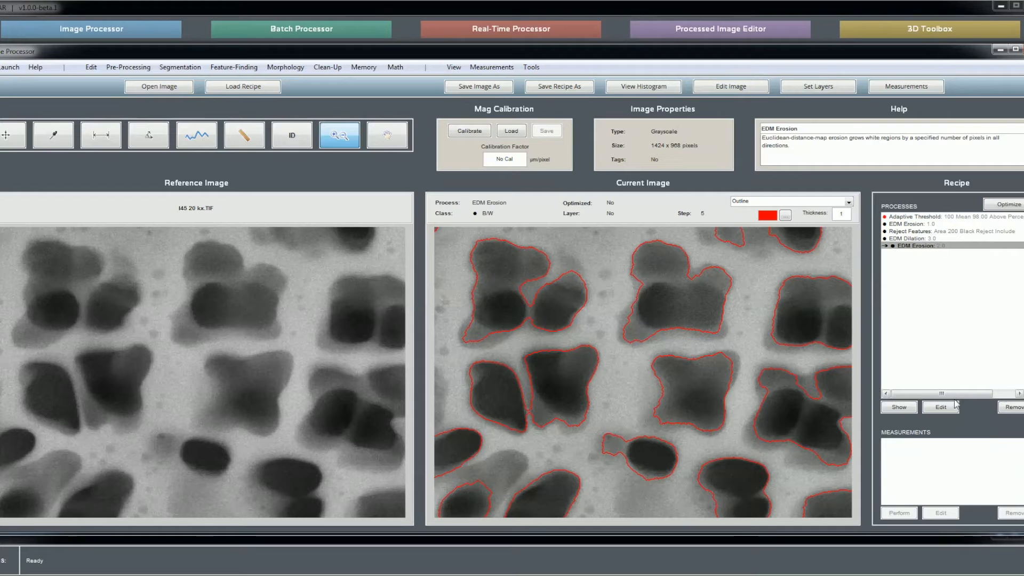
pyautogui.click(902, 409)
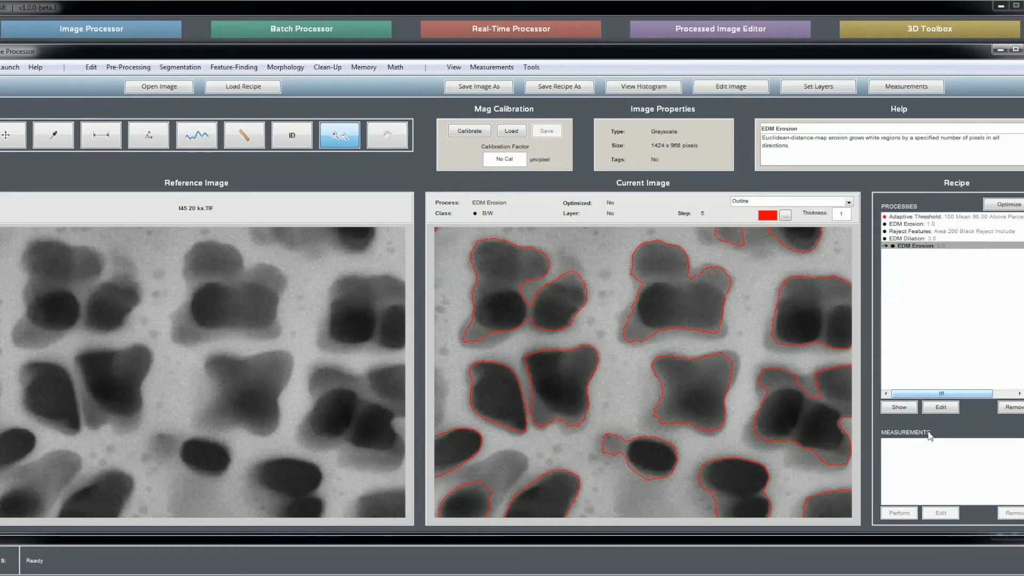
# Set the EDM Erosion depth to 1, and remove that erosion from the recipe
pyautogui.click(947, 408)
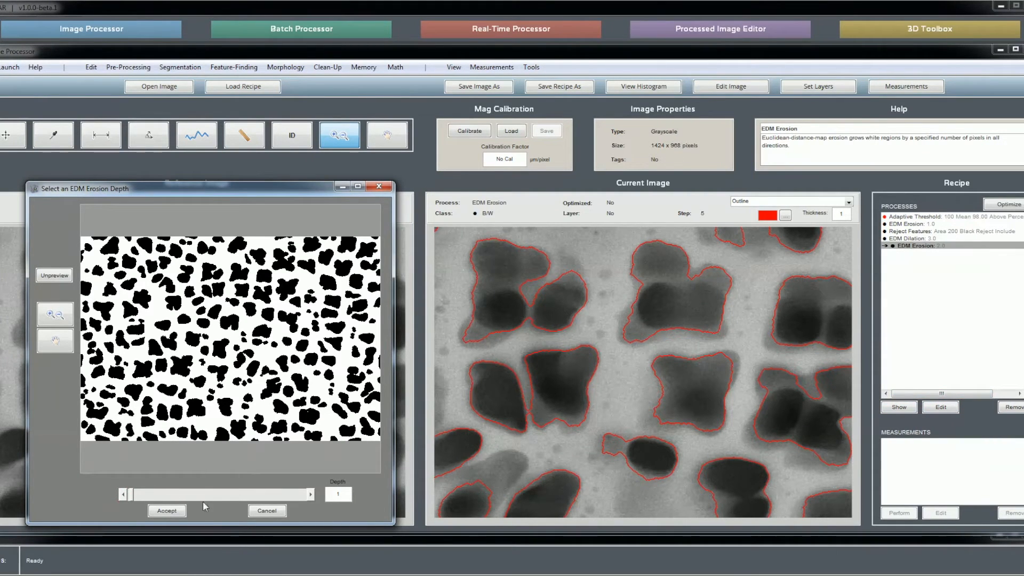
pyautogui.click(173, 513)
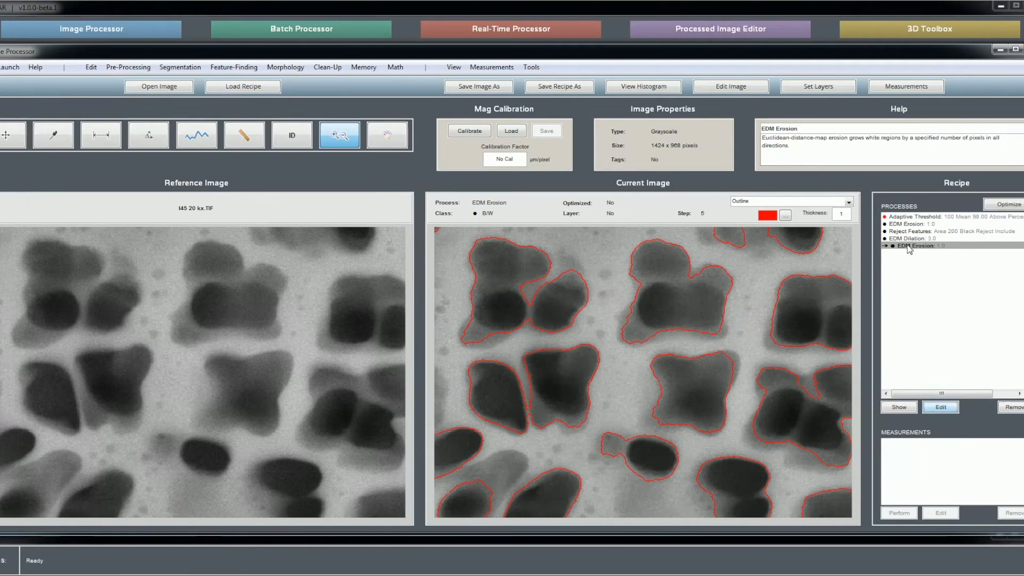
pyautogui.click(1016, 409)
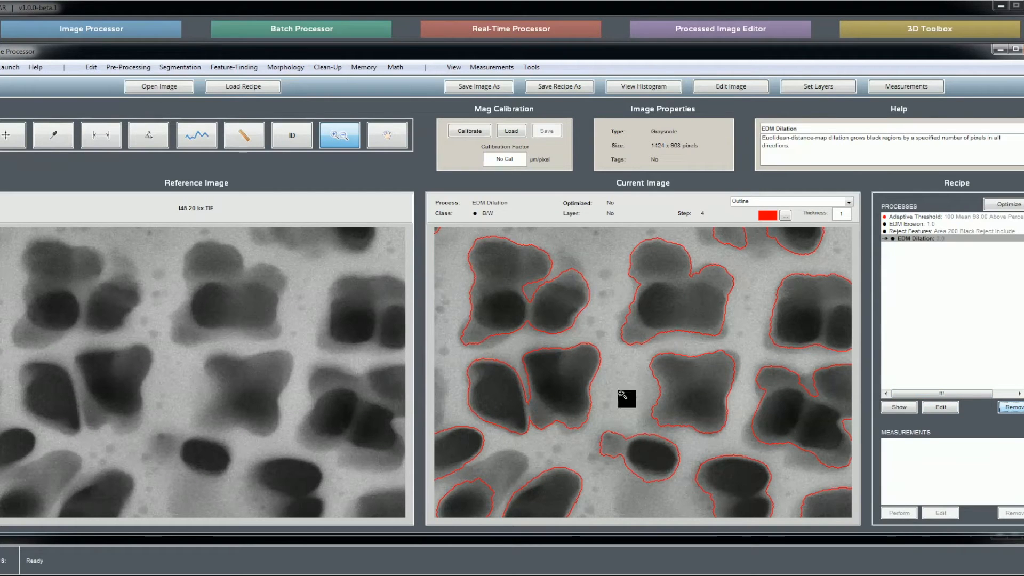
# Start Smooth Features on the dilated image and bring a cluster of particles up close in its preview
pyautogui.rightClick(657, 302)
pyautogui.click(700, 322)
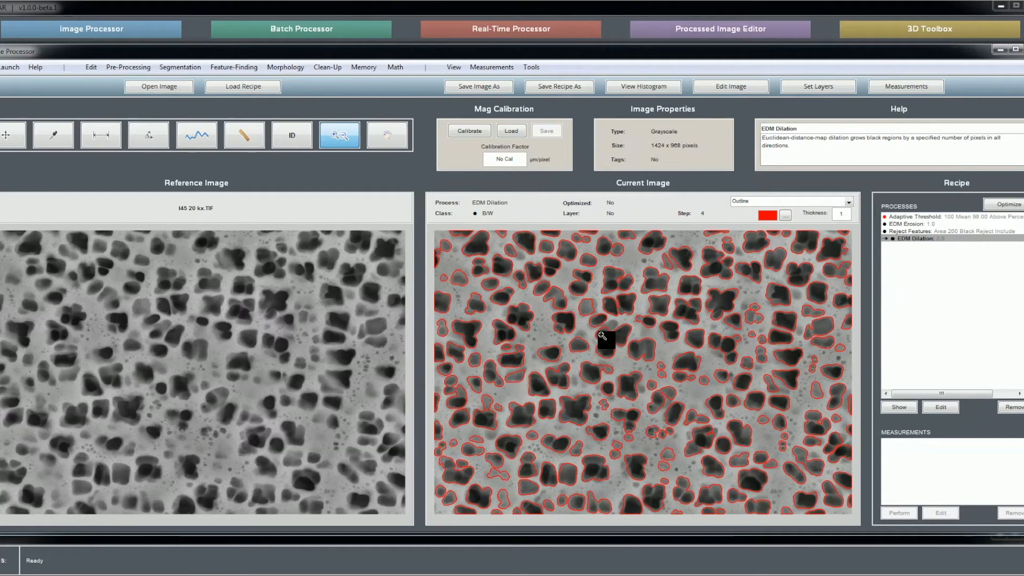
pyautogui.moveTo(678, 267); pyautogui.dragTo(754, 339)
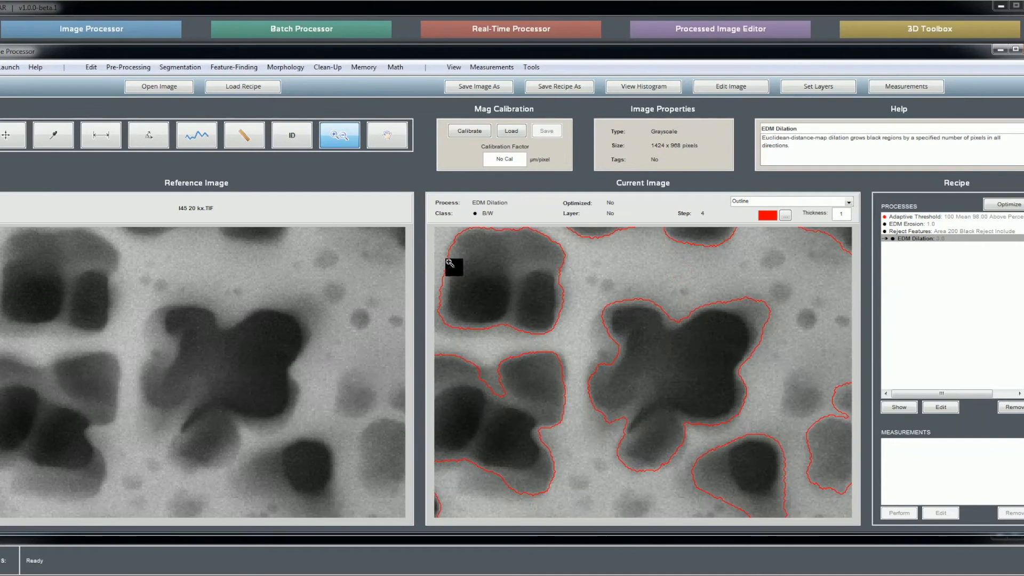
pyautogui.click(285, 66)
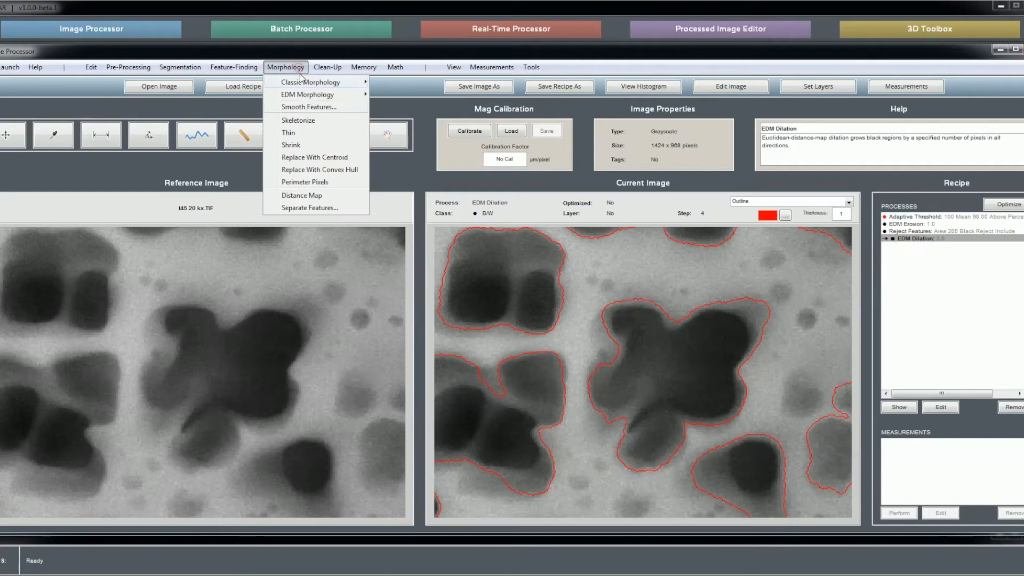
pyautogui.click(308, 105)
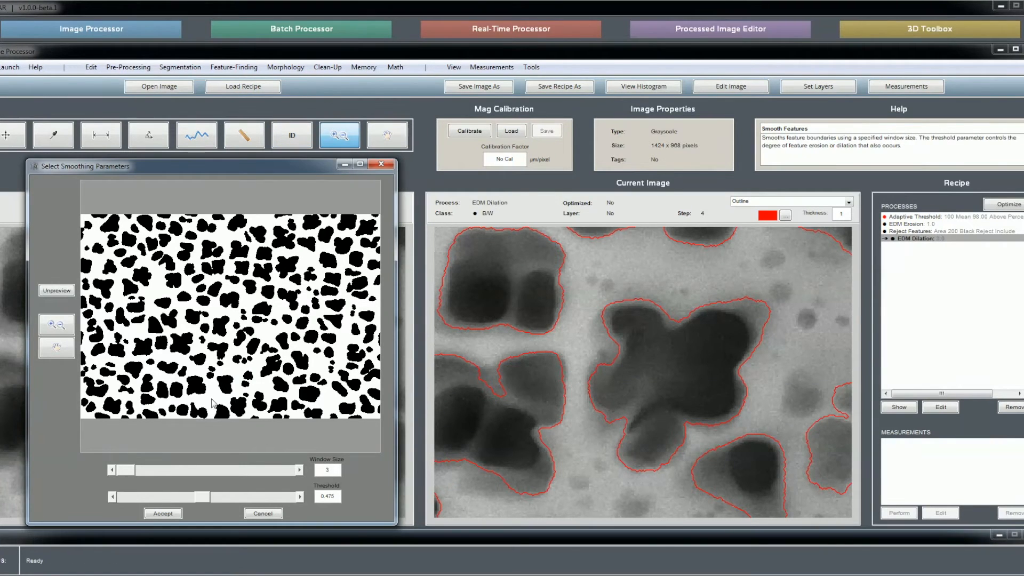
pyautogui.click(66, 329)
pyautogui.click(297, 299)
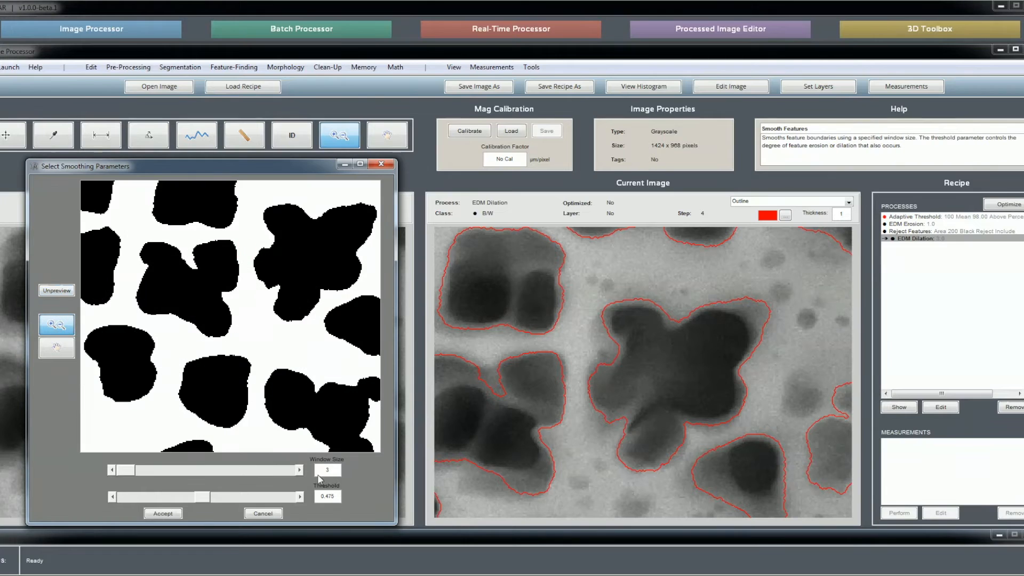
# Compare smoothing window sizes, including 7, in the preview and set the window size to 5
pyautogui.click(291, 472)
pyautogui.click(284, 472)
pyautogui.click(137, 469)
pyautogui.click(293, 473)
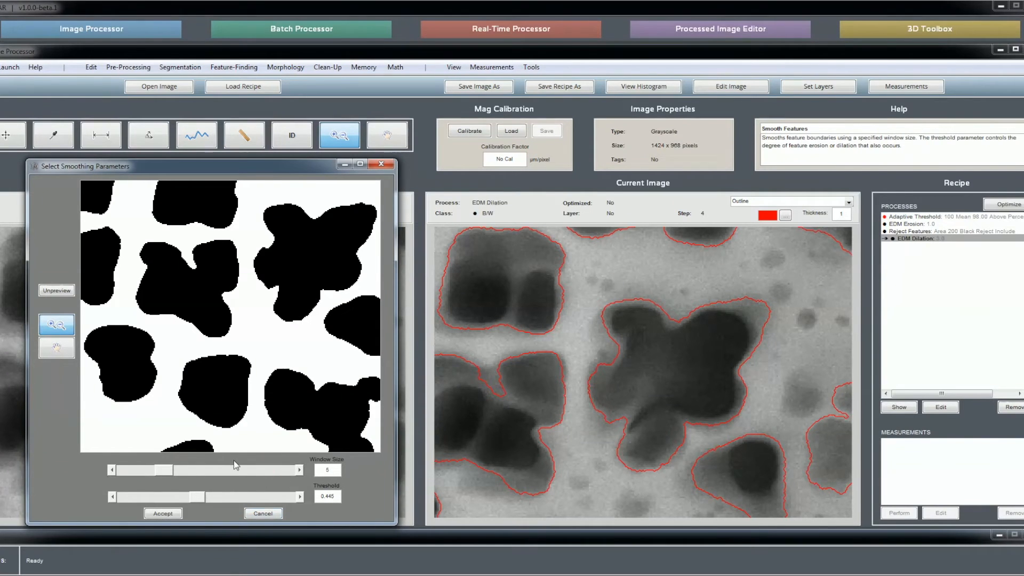
pyautogui.click(260, 472)
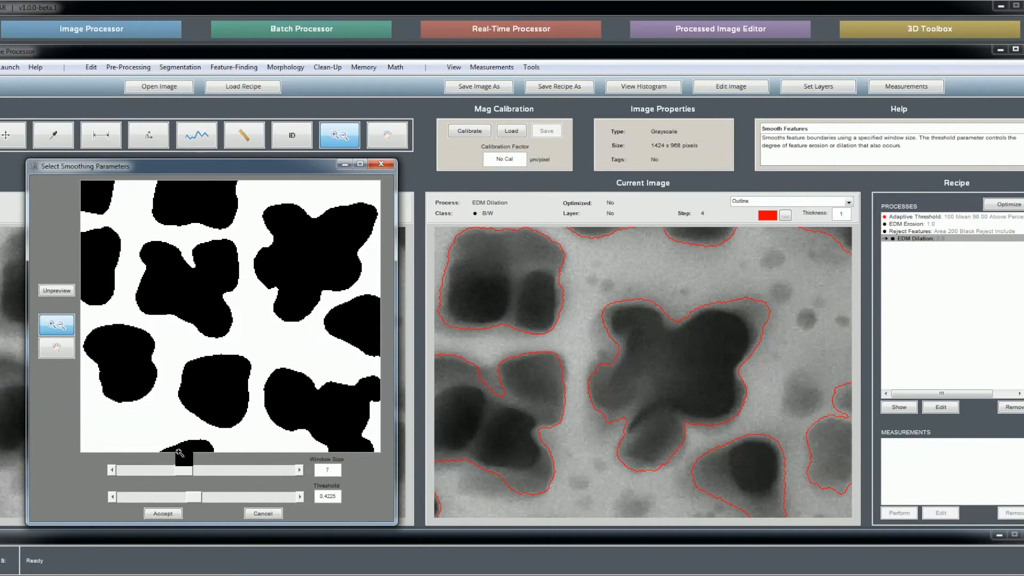
pyautogui.click(148, 470)
# Try smoothing thresholds of 0.645 and 0.345 with the window size of 5
pyautogui.click(273, 496)
pyautogui.click(275, 497)
pyautogui.click(165, 497)
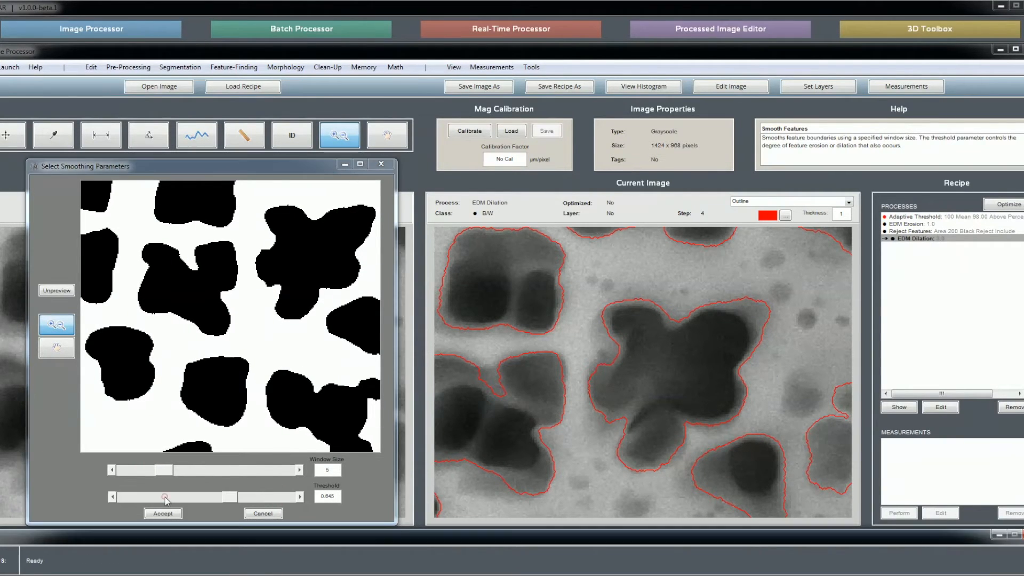
pyautogui.click(156, 498)
pyautogui.click(152, 497)
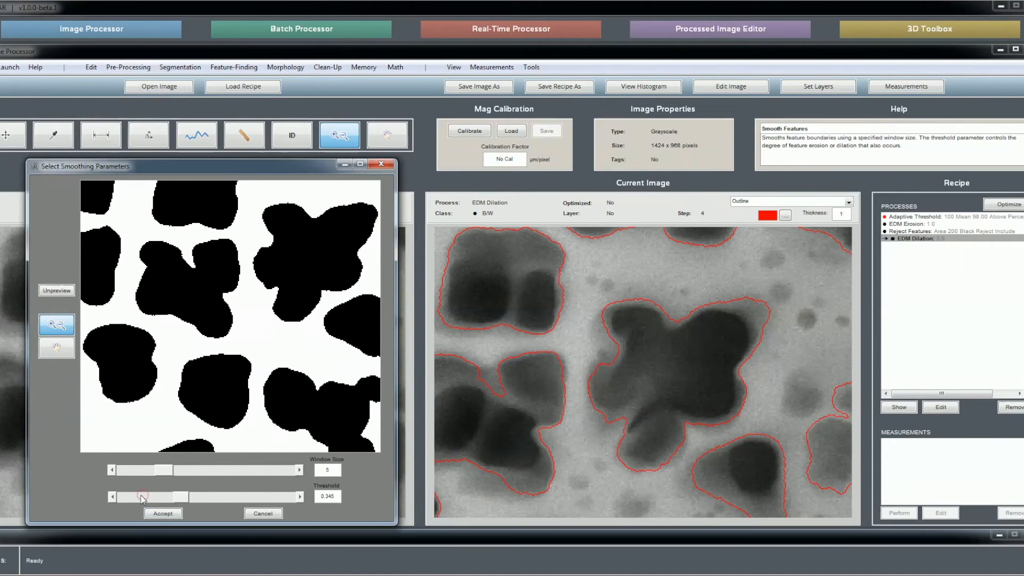
# Compare a window size of 7, return to 5 with threshold 0.445, and add Smooth Features to the recipe
pyautogui.click(245, 475)
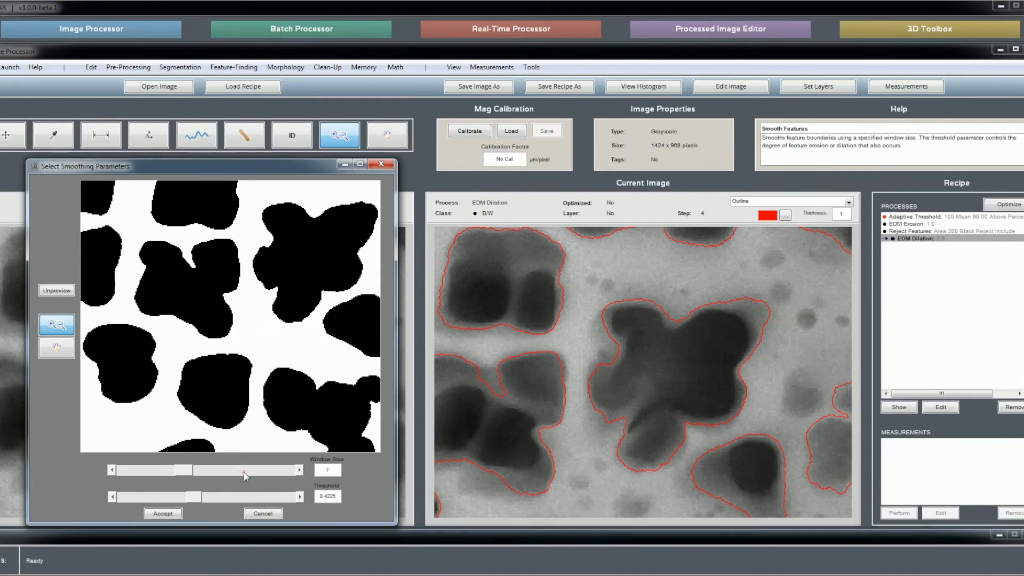
pyautogui.click(159, 470)
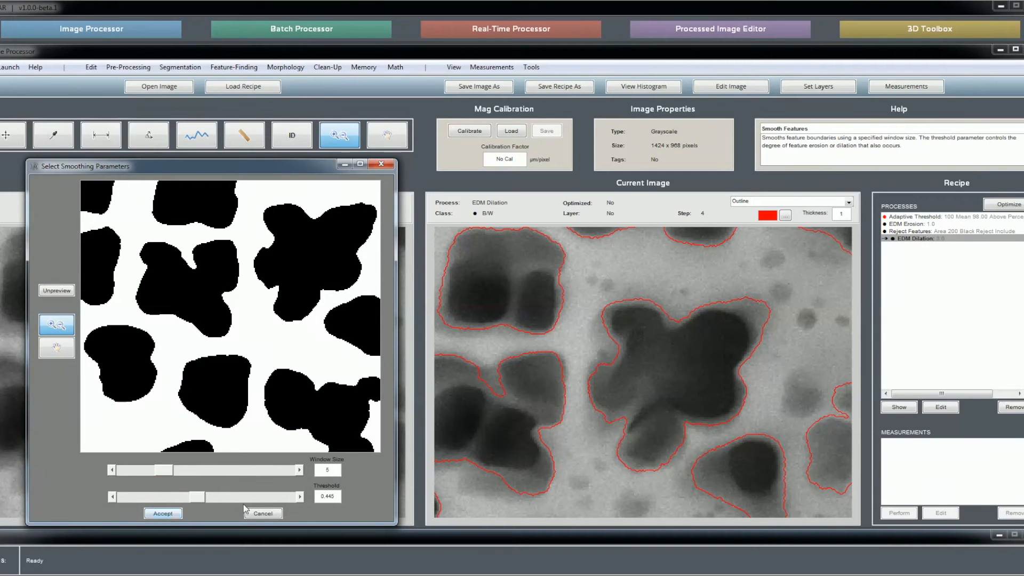
pyautogui.click(176, 513)
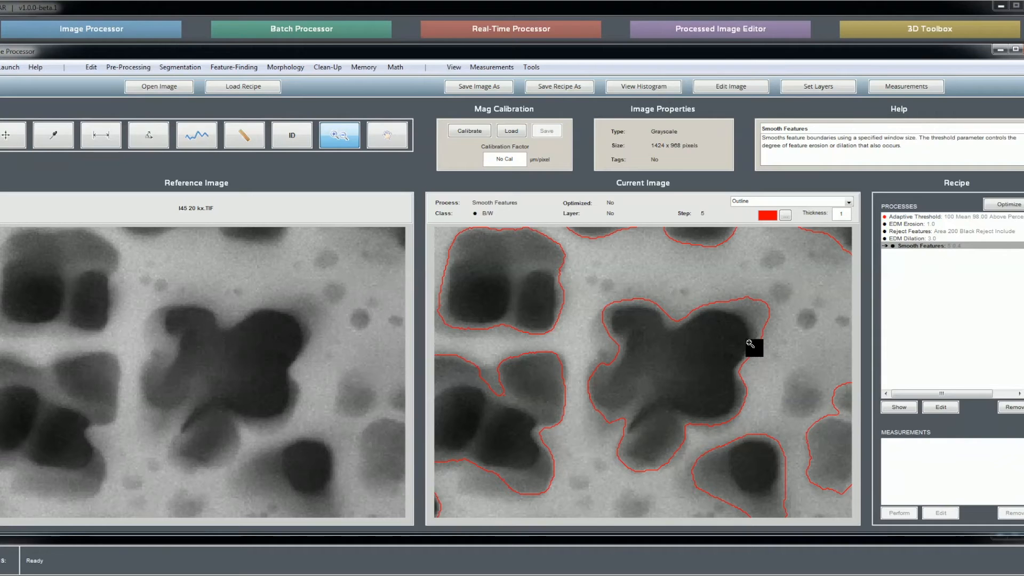
# Display the smoothed result as B/W and inspect the small white hole inside a particle close up
pyautogui.rightClick(669, 274)
pyautogui.click(710, 297)
pyautogui.click(753, 202)
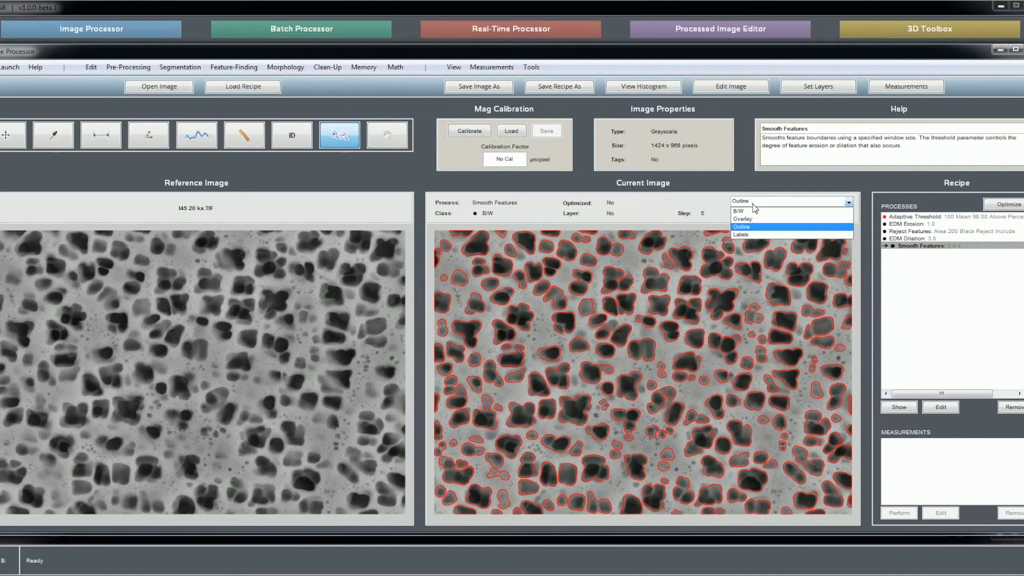
pyautogui.click(748, 212)
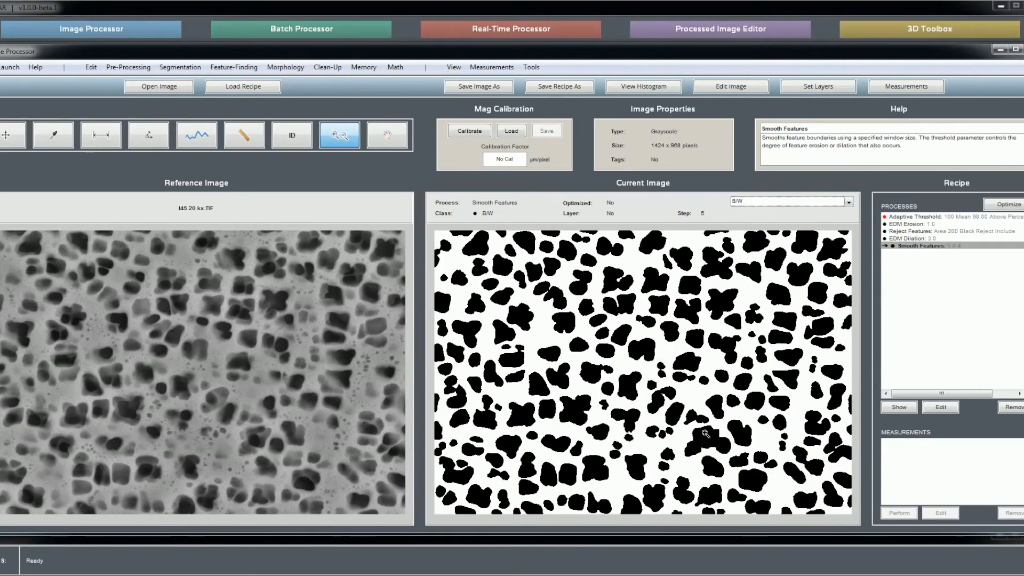
pyautogui.moveTo(694, 422); pyautogui.dragTo(729, 445)
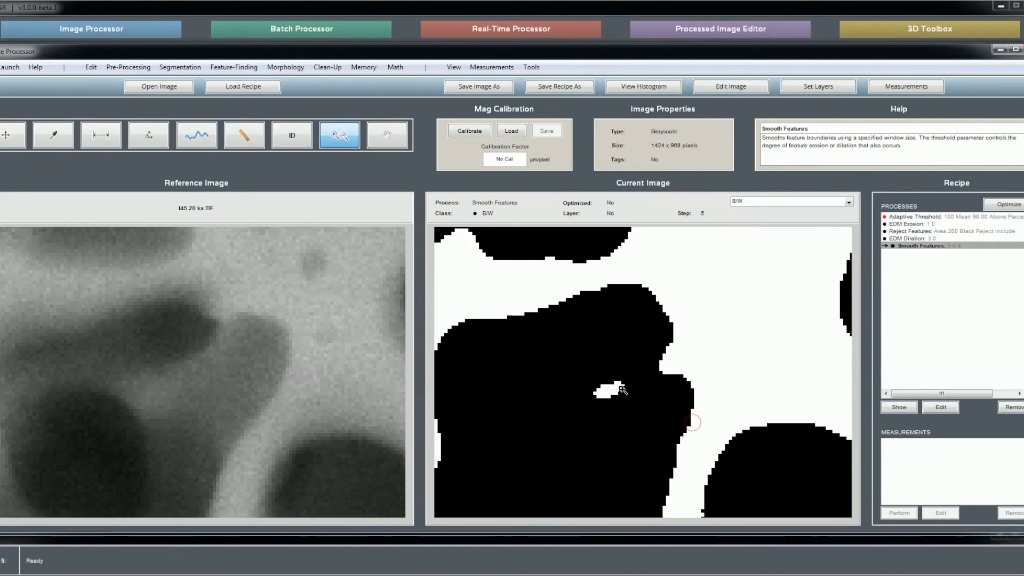
pyautogui.rightClick(627, 326)
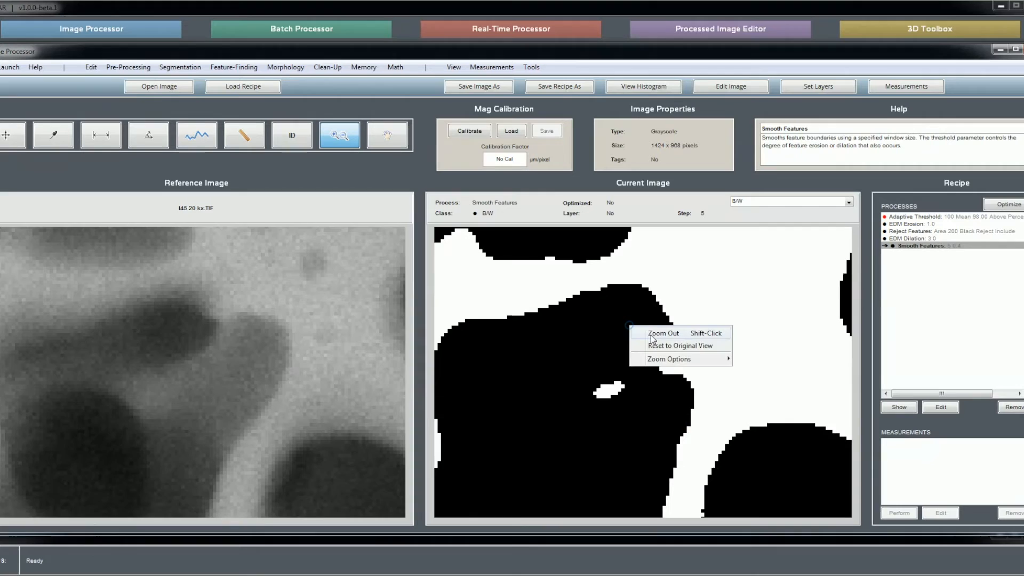
pyautogui.click(656, 346)
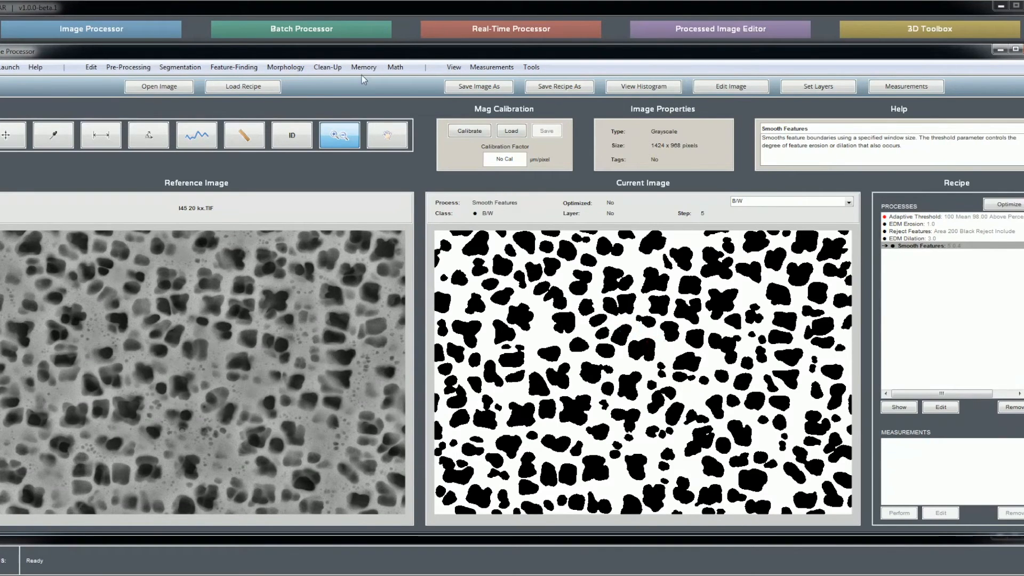
# Start Reject Features and measure the area of the small white hole inside the particle
pyautogui.click(333, 67)
pyautogui.click(341, 81)
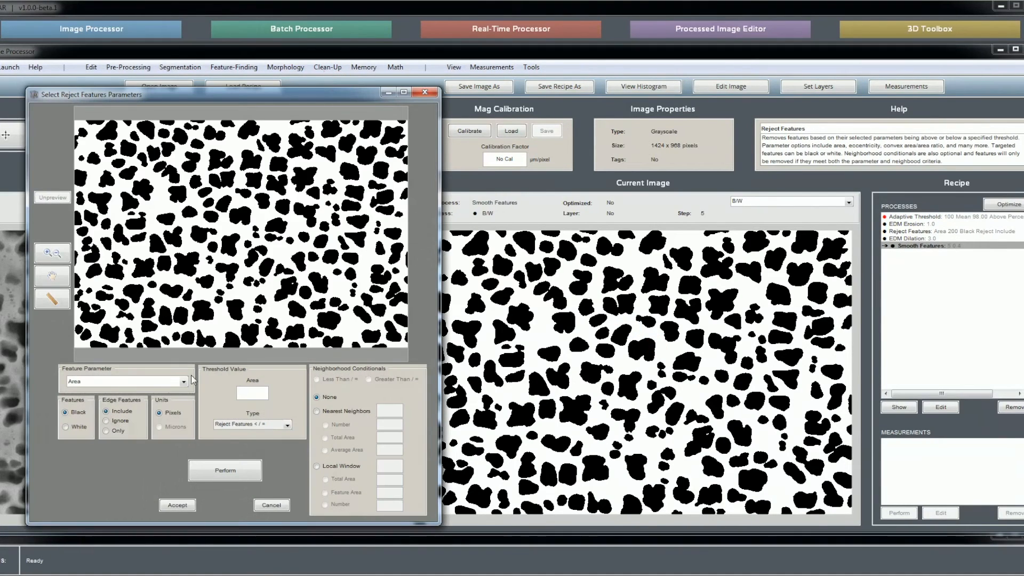
pyautogui.click(47, 255)
pyautogui.moveTo(276, 273); pyautogui.dragTo(296, 289)
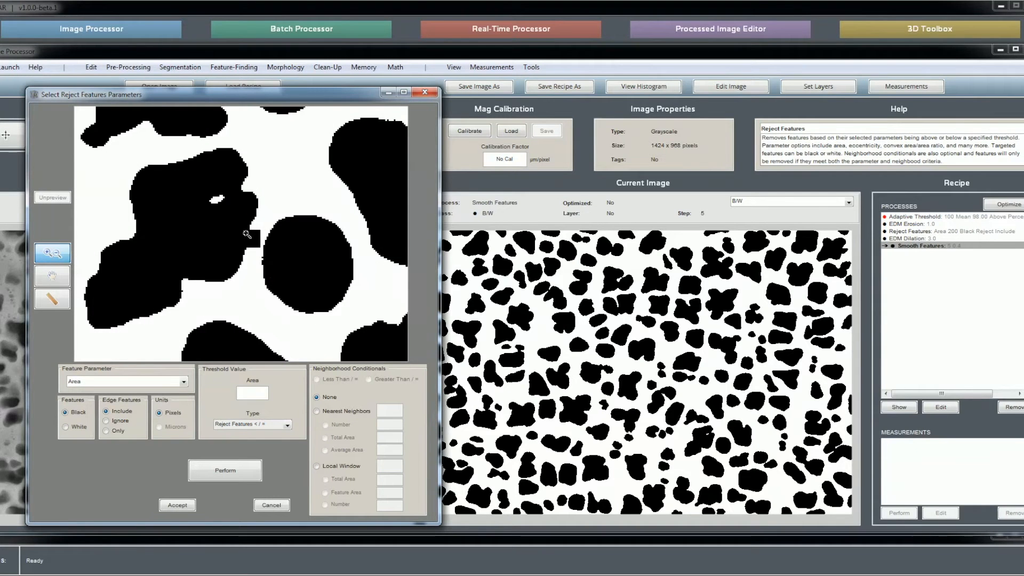
pyautogui.moveTo(123, 96); pyautogui.dragTo(270, 91)
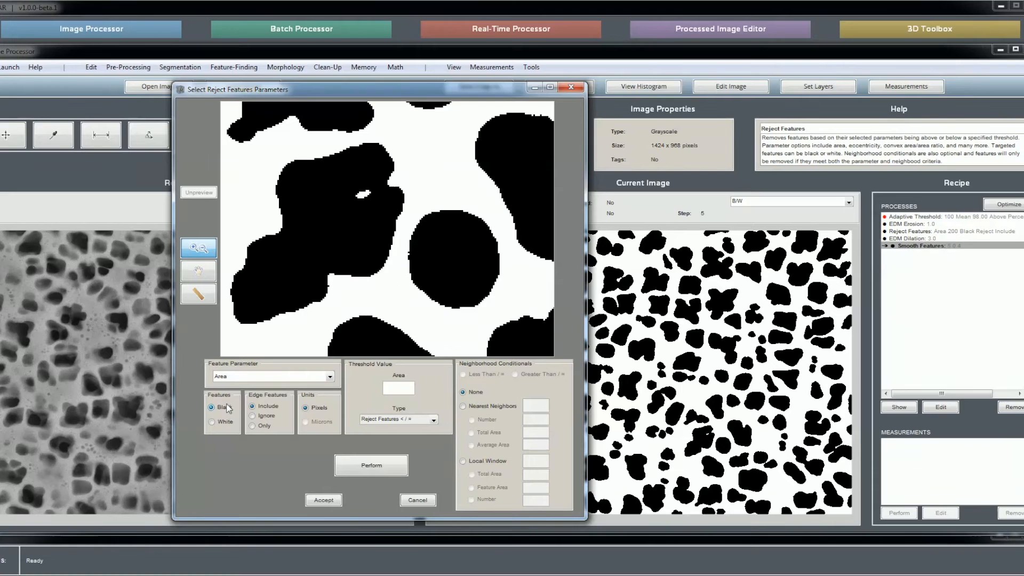
pyautogui.click(196, 294)
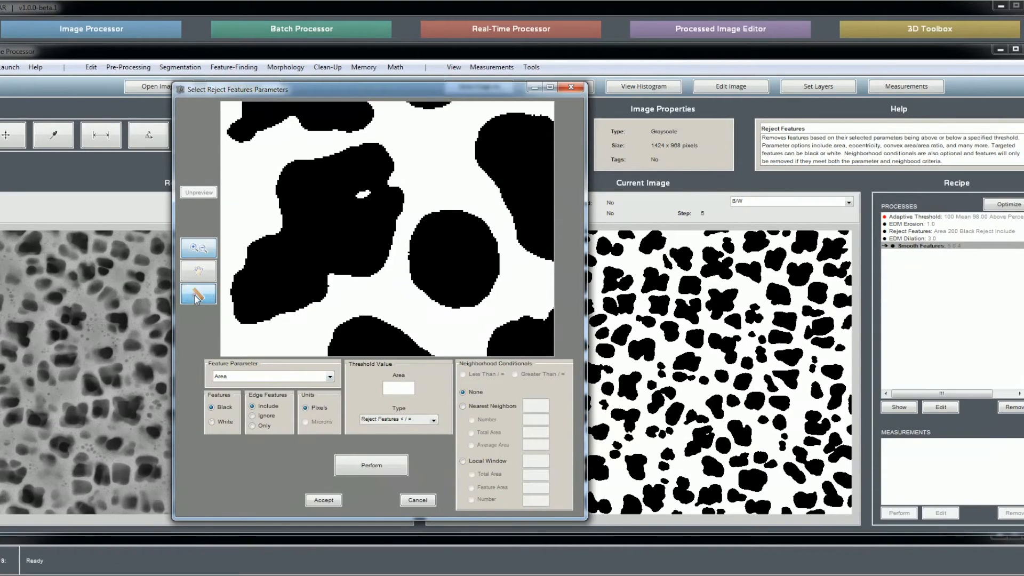
pyautogui.doubleClick(361, 195)
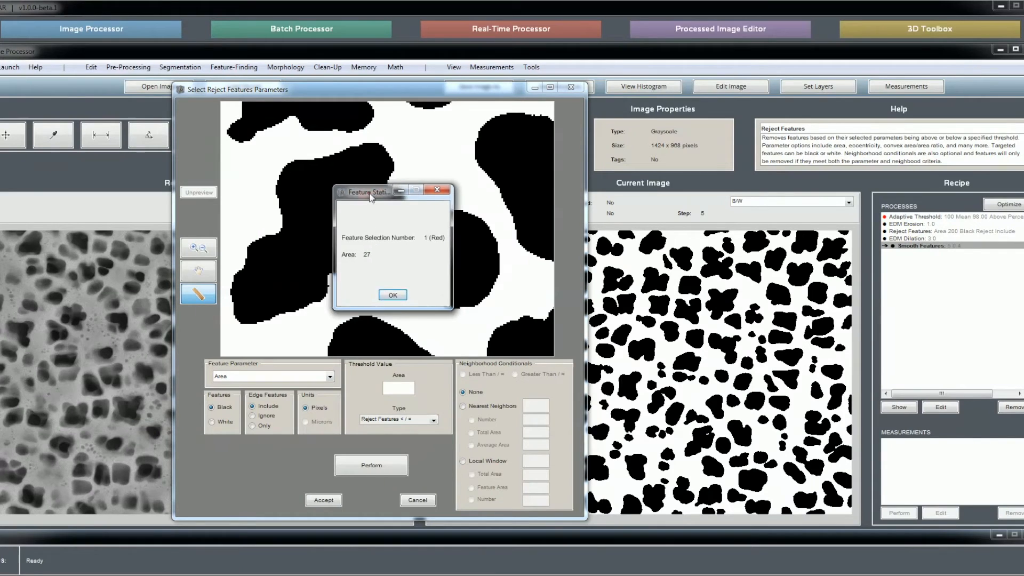
pyautogui.moveTo(372, 197); pyautogui.dragTo(439, 192)
pyautogui.click(466, 291)
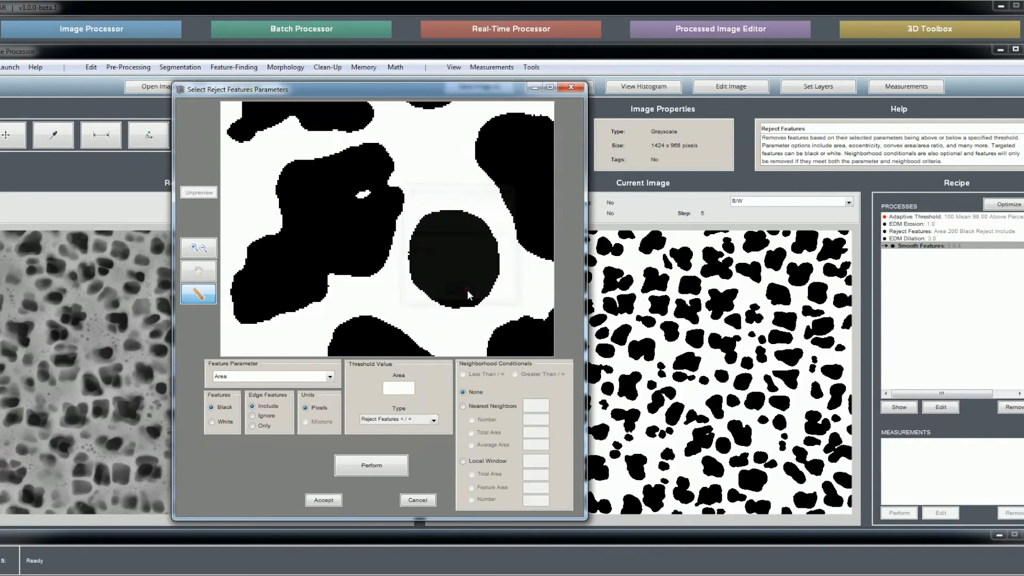
# Reject white features with an area of 200 pixels or less and add this rejection to the recipe
pyautogui.click(191, 247)
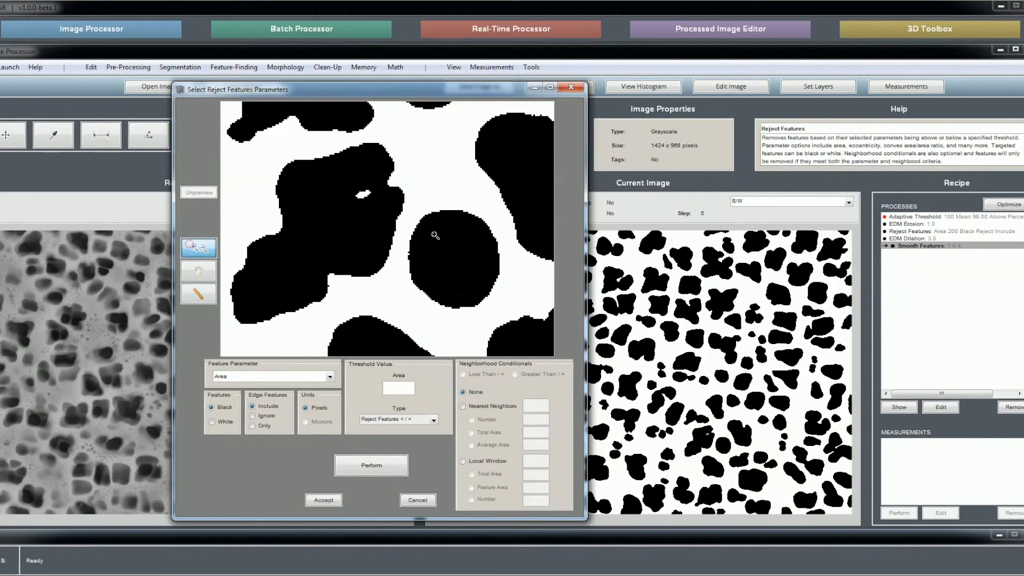
pyautogui.rightClick(433, 234)
pyautogui.click(456, 249)
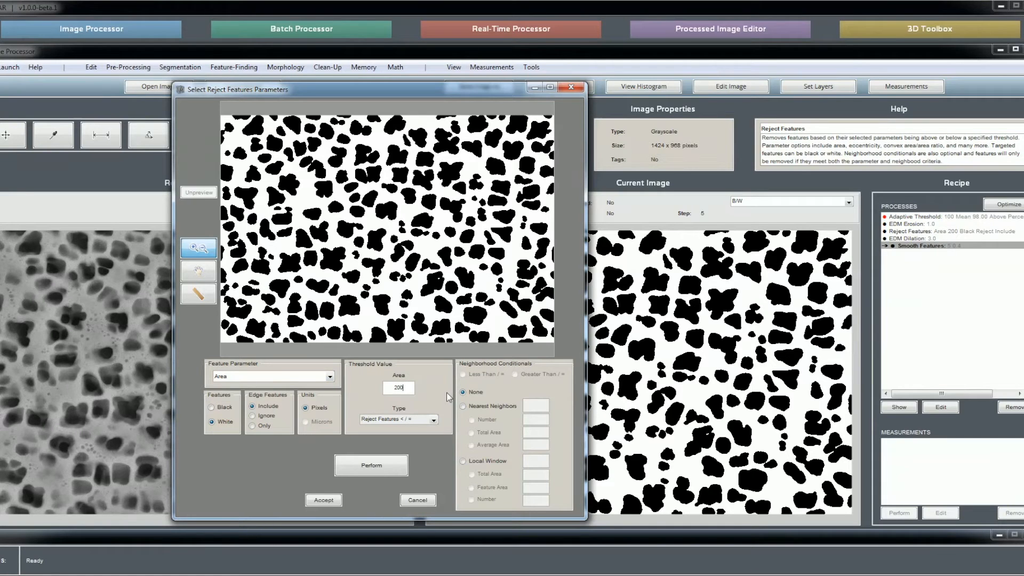
pyautogui.click(371, 464)
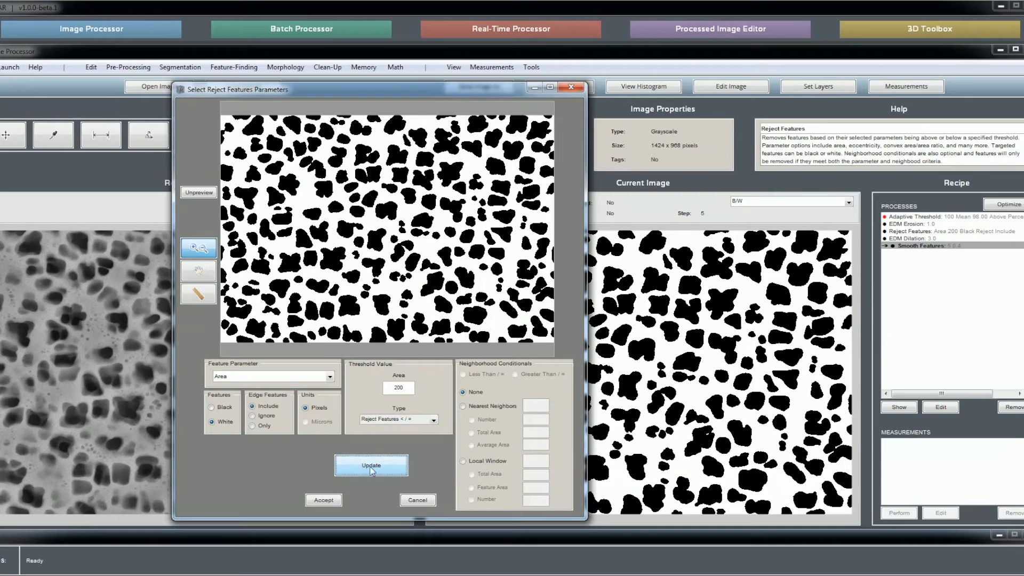
pyautogui.click(324, 500)
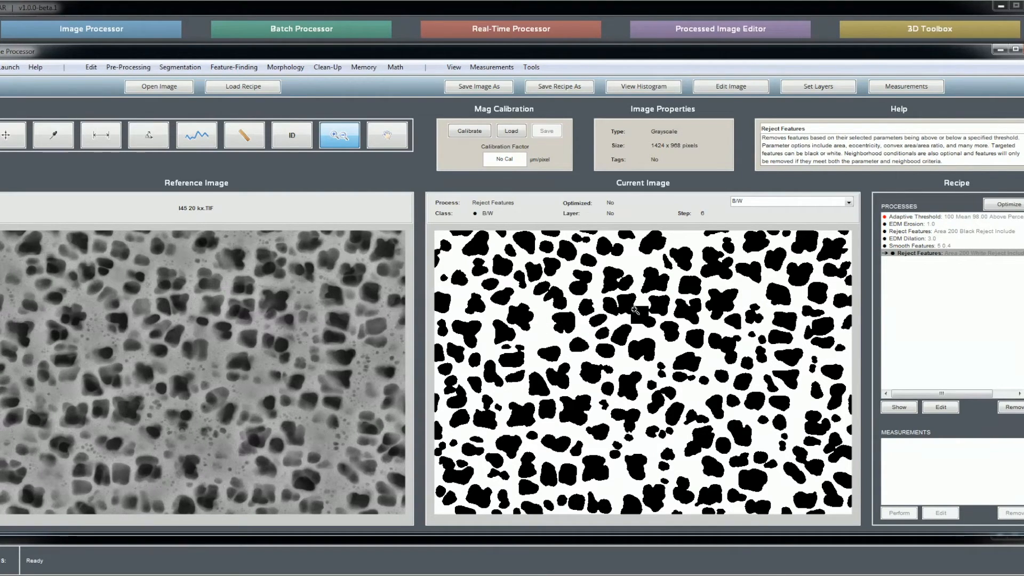
# Examine the cleaned-up particles close up for neighbouring particles joined by narrow bridges
pyautogui.click(606, 299)
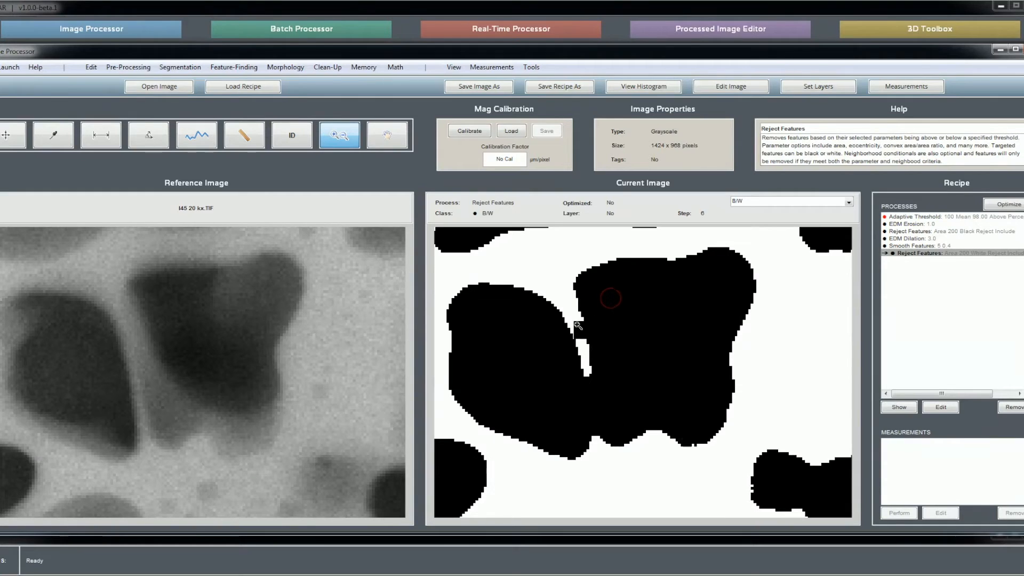
pyautogui.rightClick(599, 338)
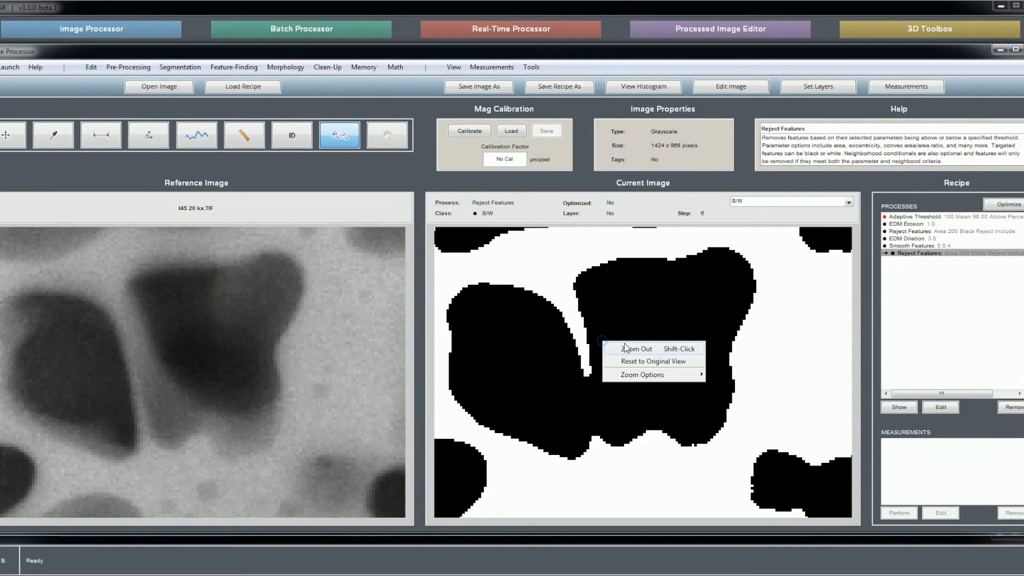
pyautogui.click(630, 346)
pyautogui.click(387, 135)
pyautogui.moveTo(679, 398); pyautogui.dragTo(504, 284)
pyautogui.moveTo(519, 408); pyautogui.dragTo(547, 351)
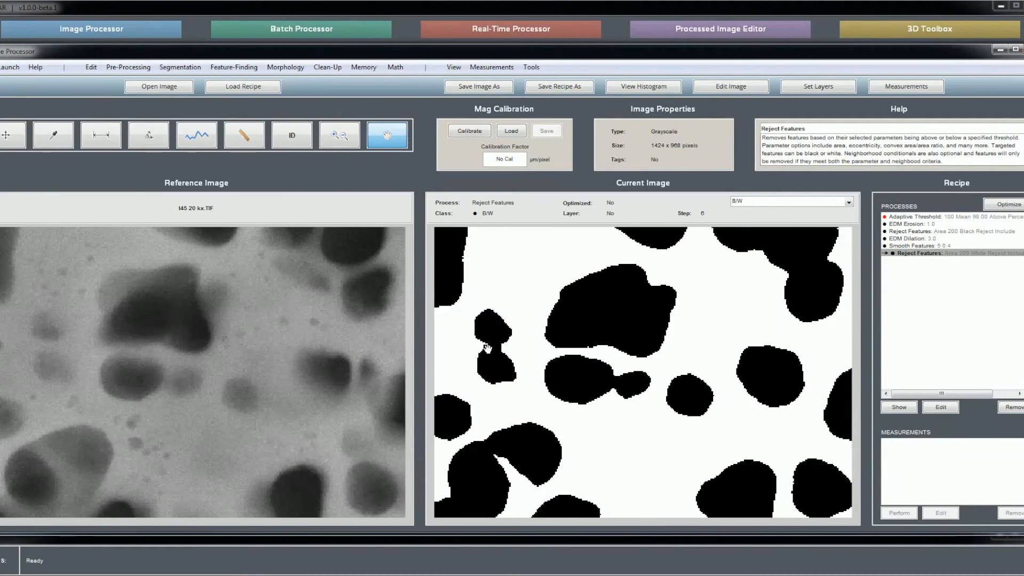
pyautogui.moveTo(574, 361); pyautogui.dragTo(702, 363)
pyautogui.rightClick(649, 331)
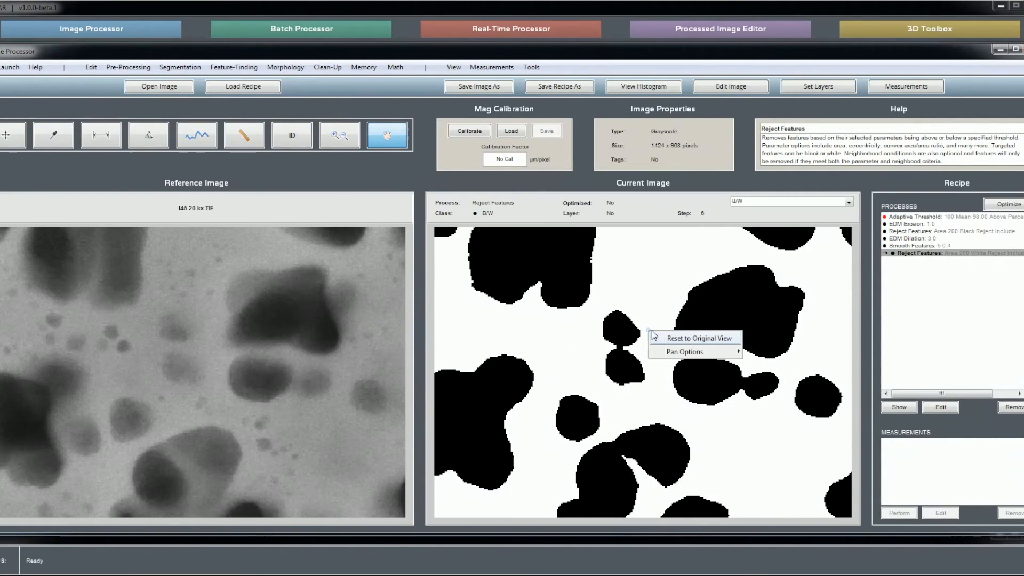
pyautogui.click(692, 339)
pyautogui.click(180, 68)
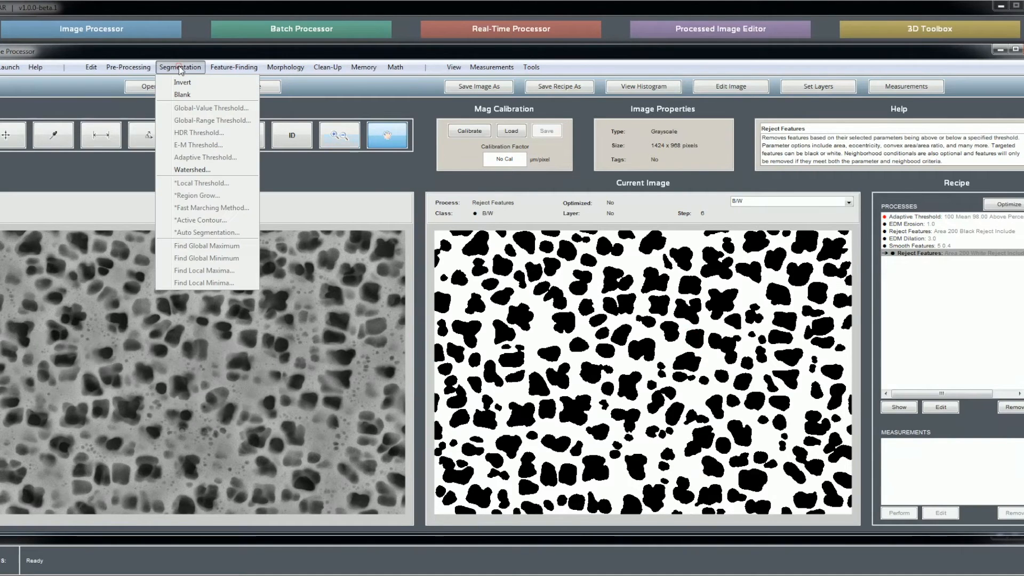
pyautogui.click(186, 169)
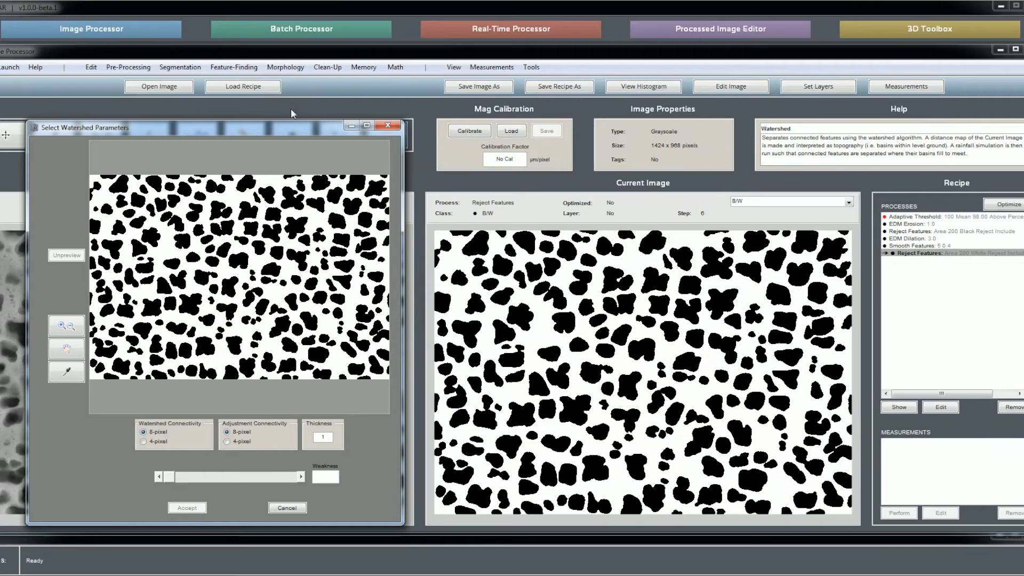
pyautogui.moveTo(278, 124); pyautogui.dragTo(380, 120)
pyautogui.click(430, 498)
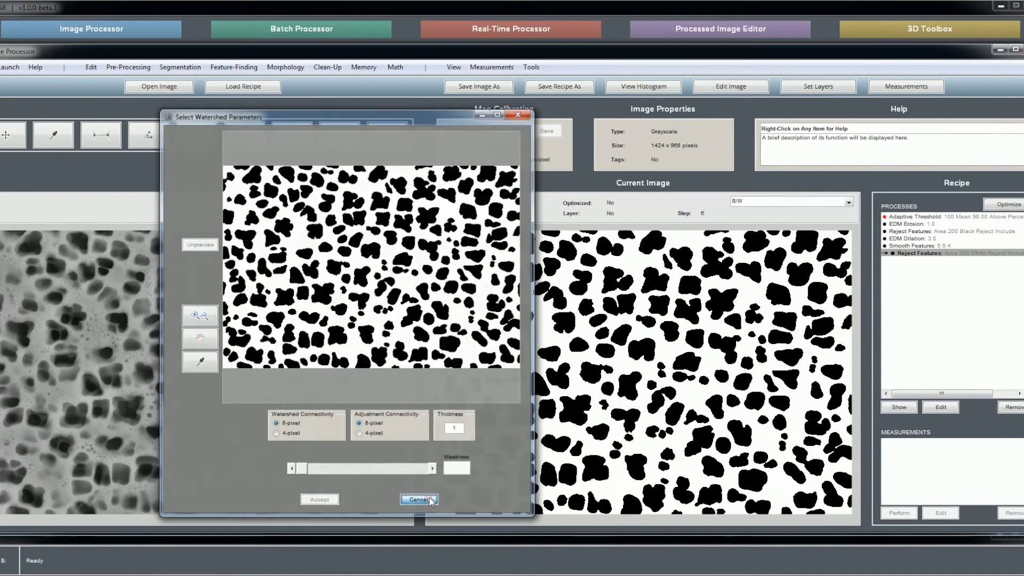
# Start a Watershed on the cleaned-up particles and preview it with a weakness of 1
pyautogui.click(180, 67)
pyautogui.click(207, 170)
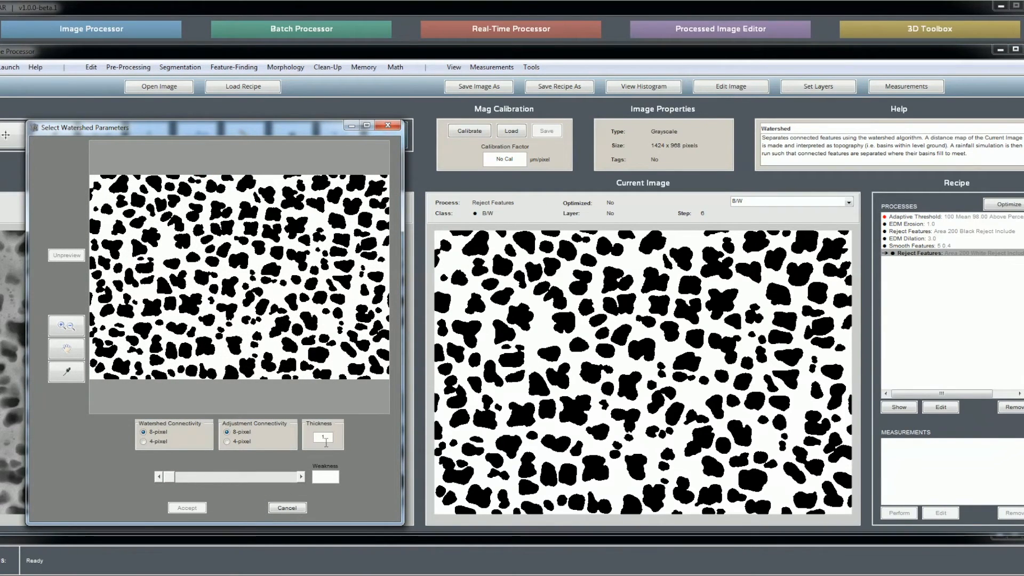
pyautogui.click(353, 463)
pyautogui.press('Return')
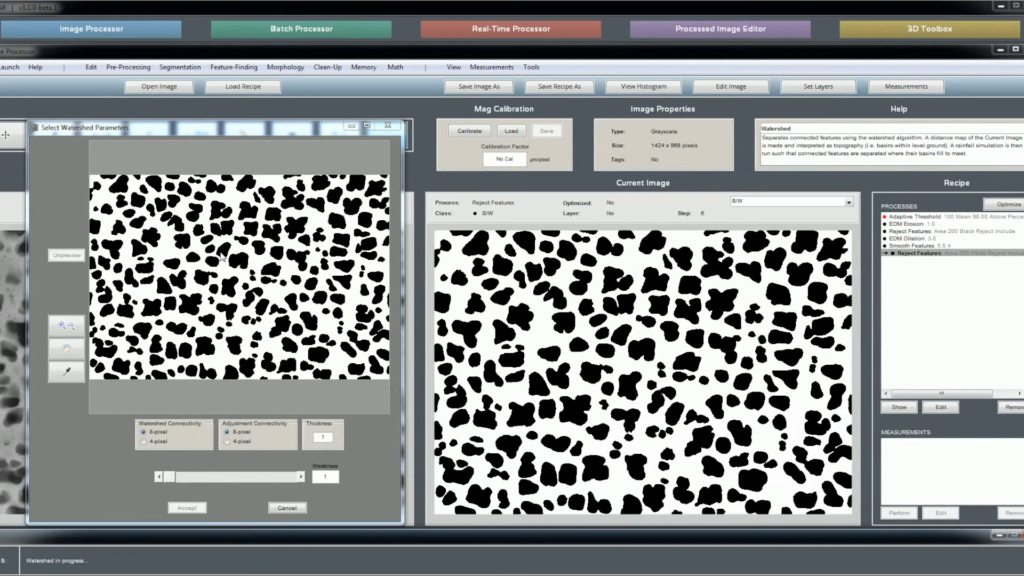
# Examine close up where the watershed preview splits joined particles
pyautogui.click(63, 327)
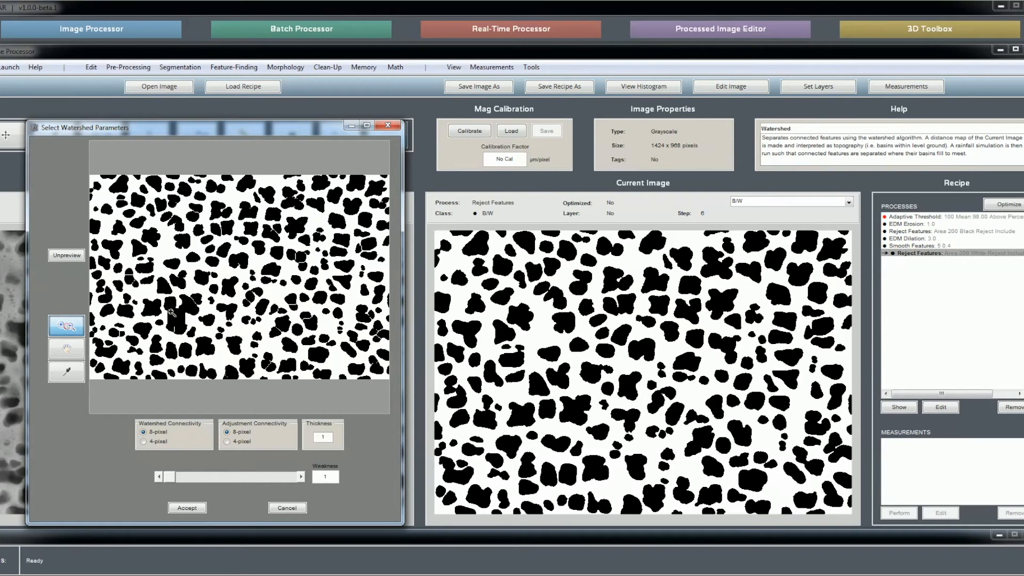
pyautogui.click(309, 328)
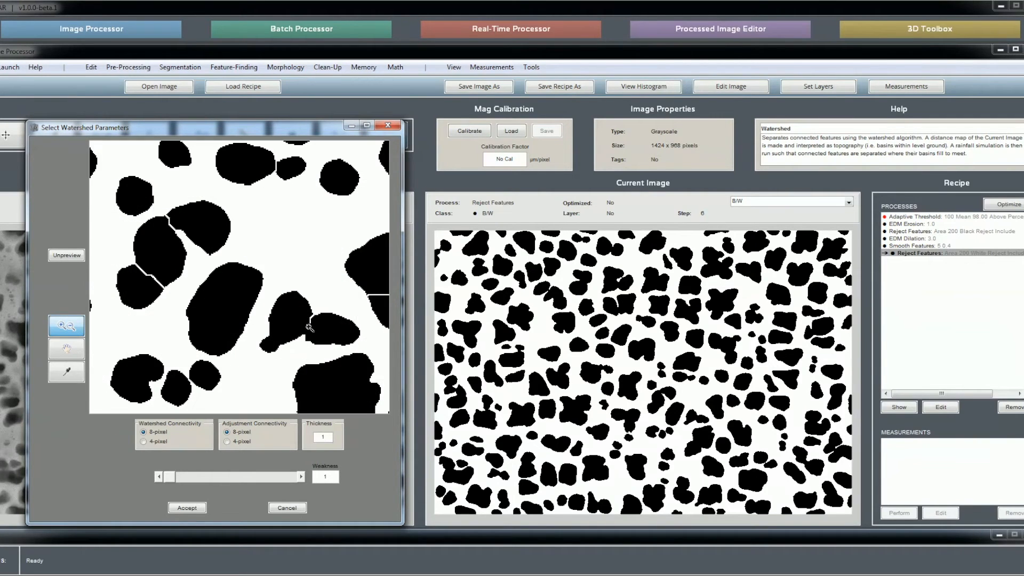
pyautogui.click(67, 349)
pyautogui.moveTo(332, 363); pyautogui.dragTo(273, 341)
pyautogui.moveTo(272, 304); pyautogui.dragTo(99, 174)
pyautogui.moveTo(334, 313); pyautogui.dragTo(161, 389)
pyautogui.moveTo(175, 269); pyautogui.dragTo(210, 188)
pyautogui.moveTo(373, 379); pyautogui.dragTo(378, 286)
pyautogui.moveTo(175, 279); pyautogui.dragTo(347, 273)
pyautogui.moveTo(143, 247); pyautogui.dragTo(292, 376)
pyautogui.moveTo(230, 228); pyautogui.dragTo(220, 318)
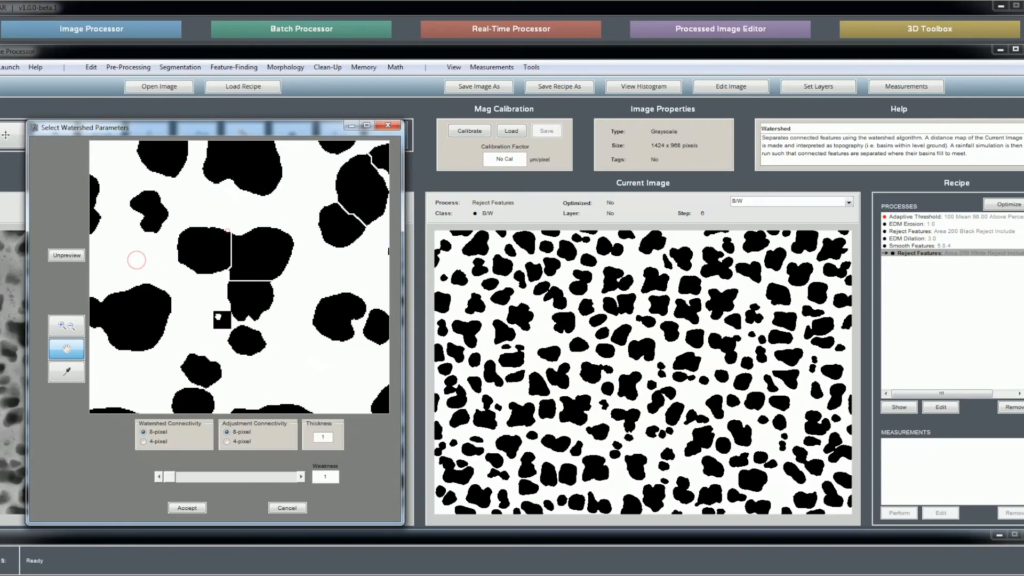
pyautogui.click(62, 254)
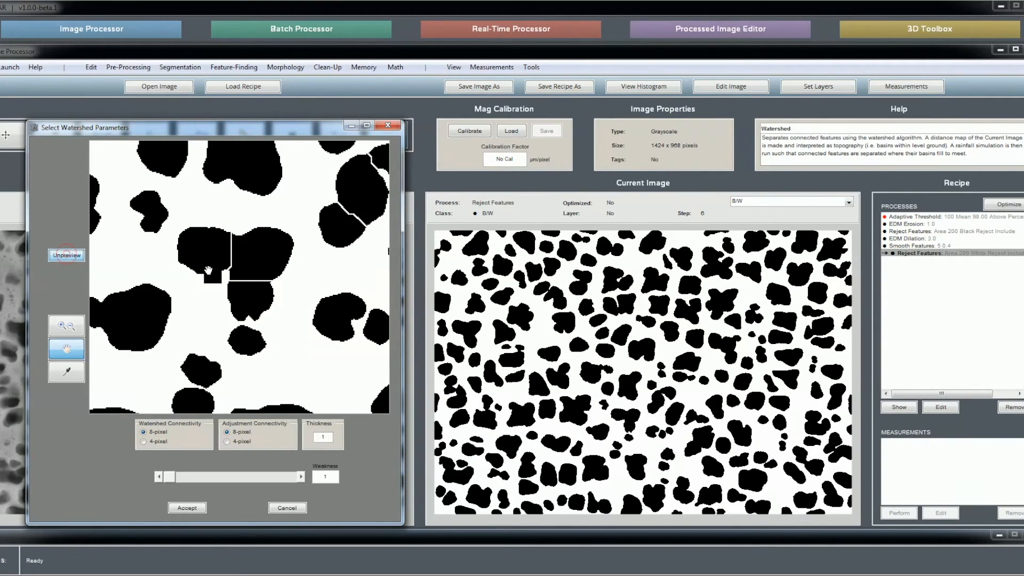
# Set the watershed line thickness to 3 and preview it over a wider area of the image
pyautogui.rightClick(224, 252)
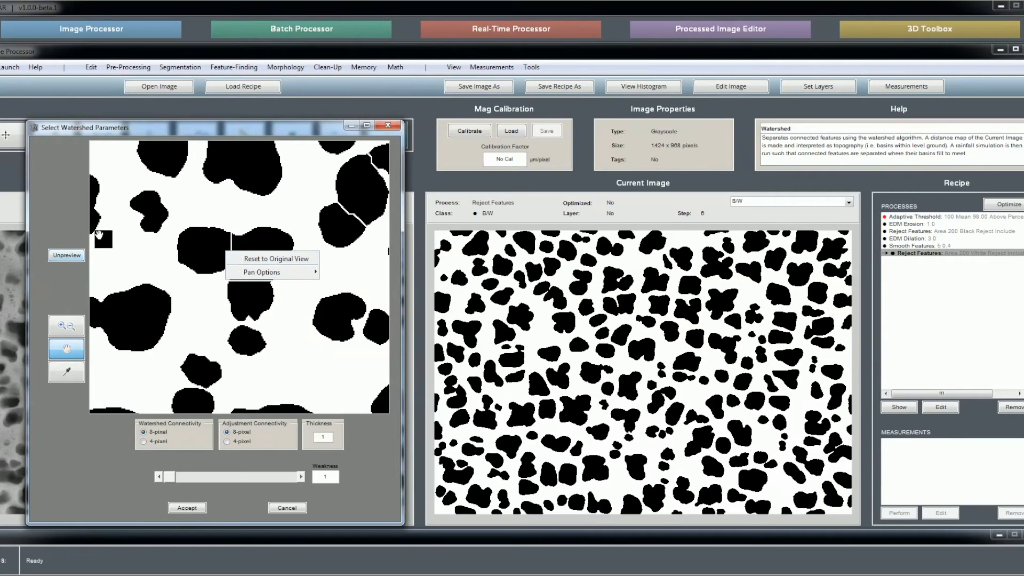
pyautogui.click(59, 292)
pyautogui.click(67, 325)
pyautogui.rightClick(222, 251)
pyautogui.click(248, 259)
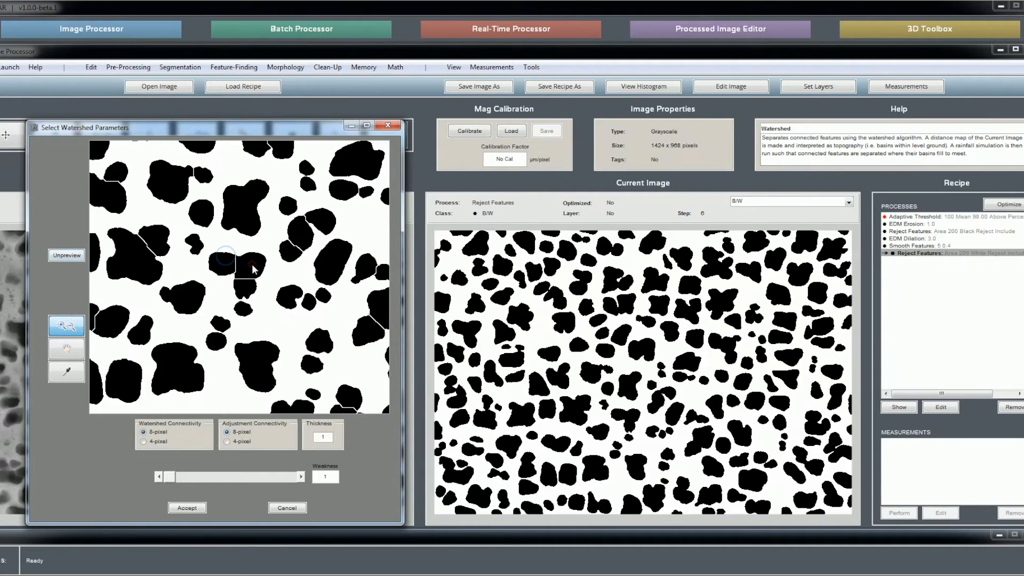
pyautogui.rightClick(278, 276)
pyautogui.click(301, 287)
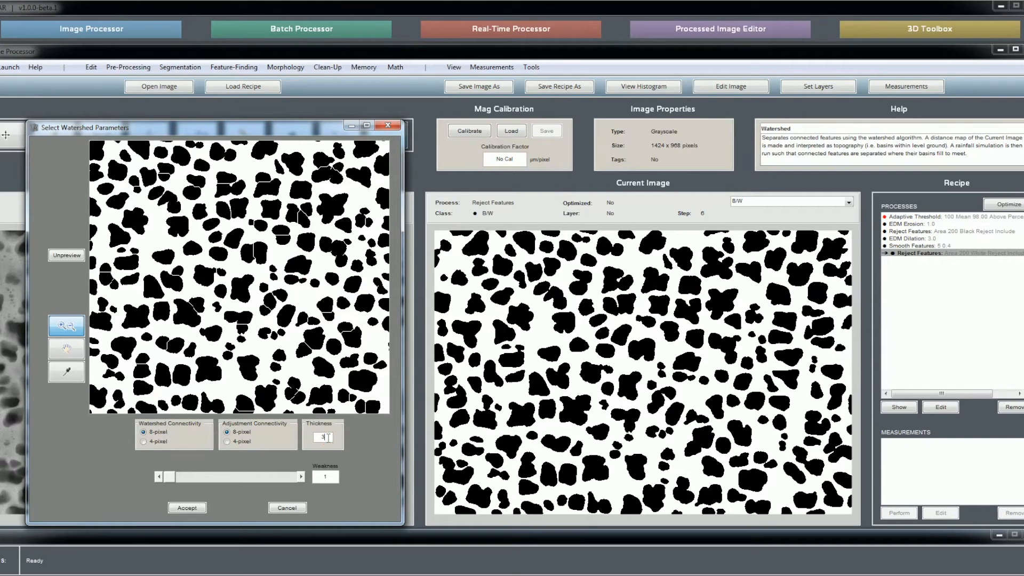
pyautogui.press('Return')
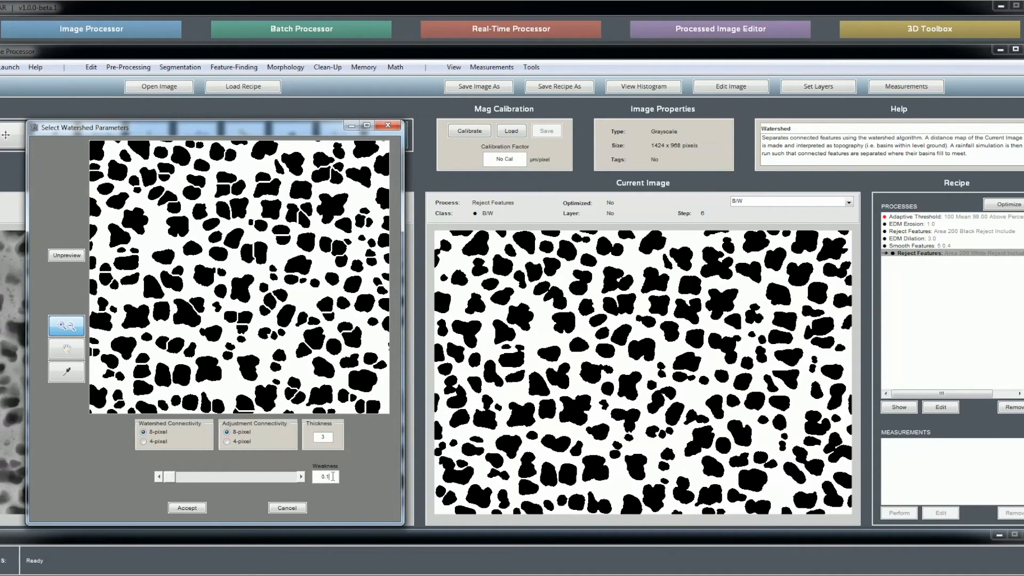
# Try a watershed weakness of 0.1 on the preview and restore the weakness to 1
pyautogui.press('Return')
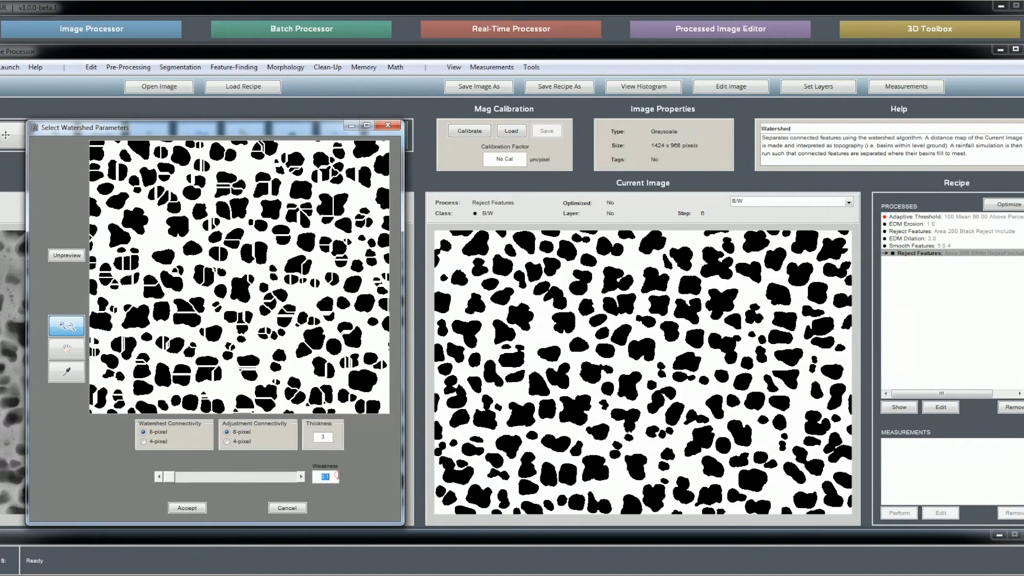
pyautogui.press('Return')
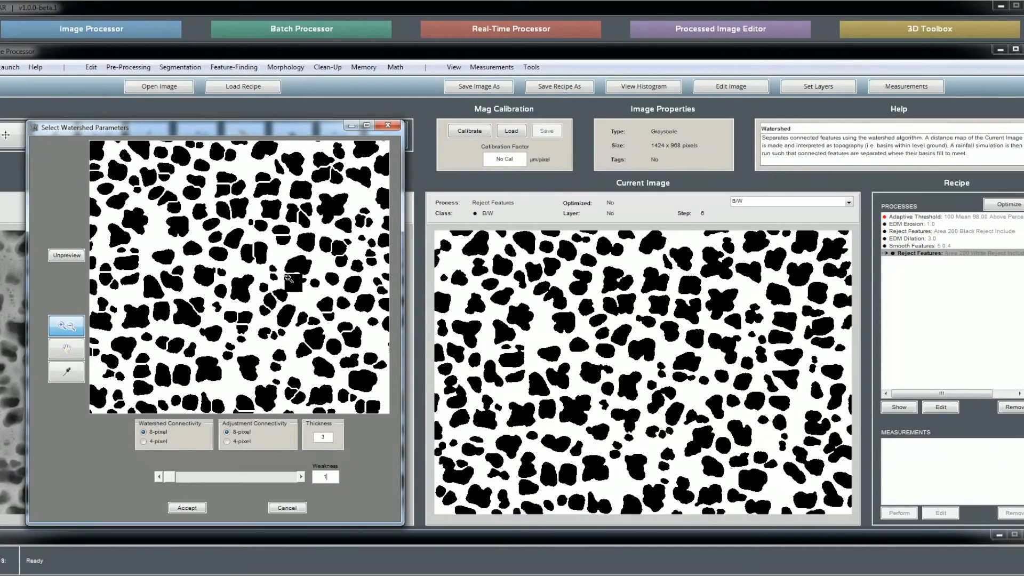
# Check another part of the preview and add the watershed separation to the recipe
pyautogui.click(66, 348)
pyautogui.moveTo(366, 307); pyautogui.dragTo(405, 311)
pyautogui.click(195, 507)
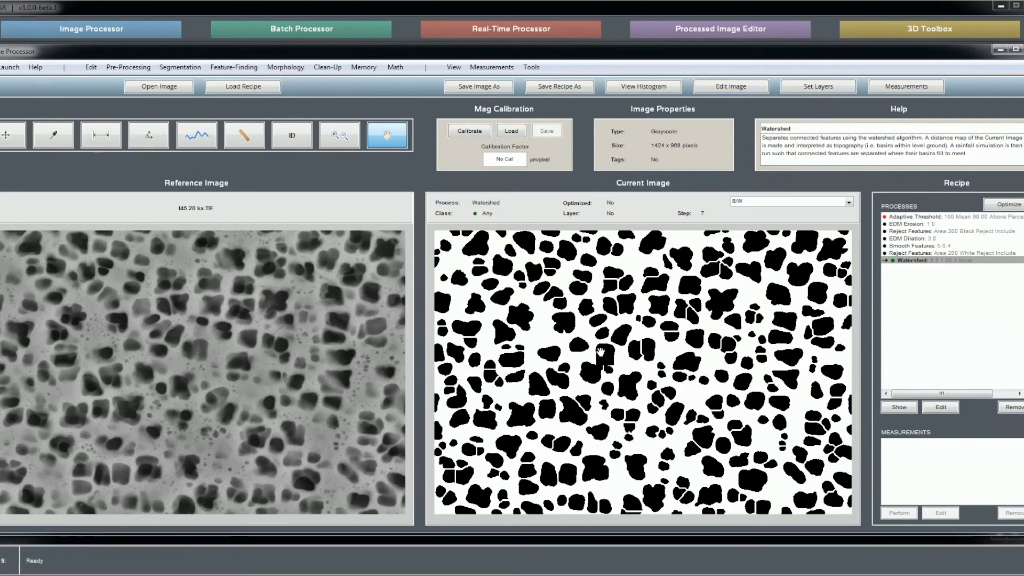
# Store the separated particle image as Restore Image #2 and call the original image back as the current image
pyautogui.click(360, 69)
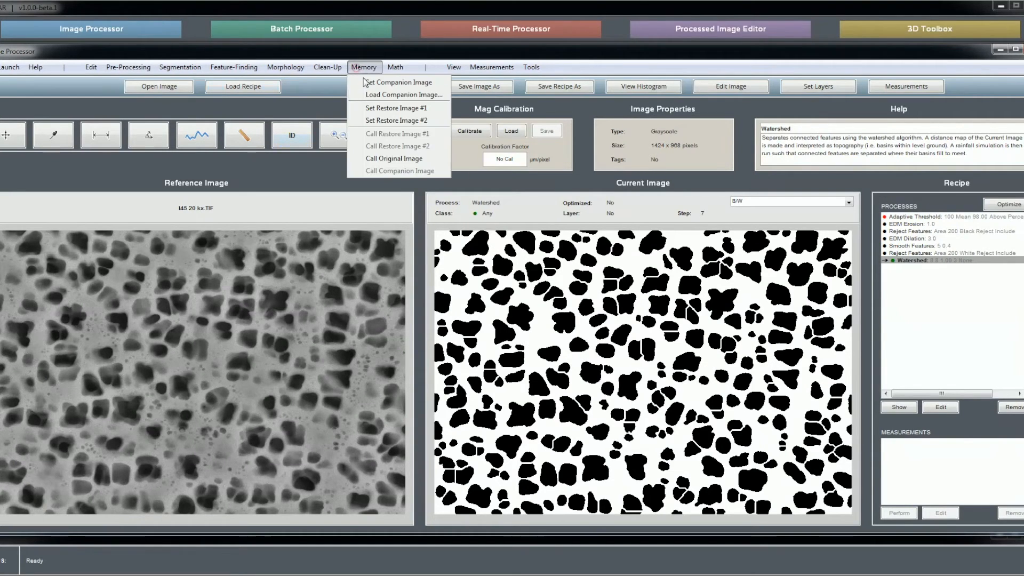
pyautogui.click(399, 122)
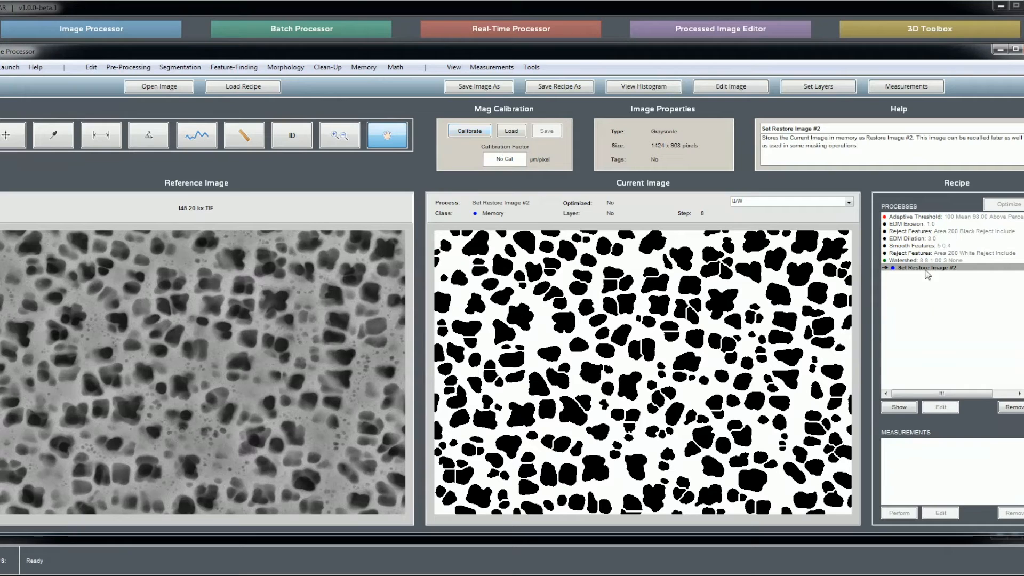
pyautogui.click(364, 68)
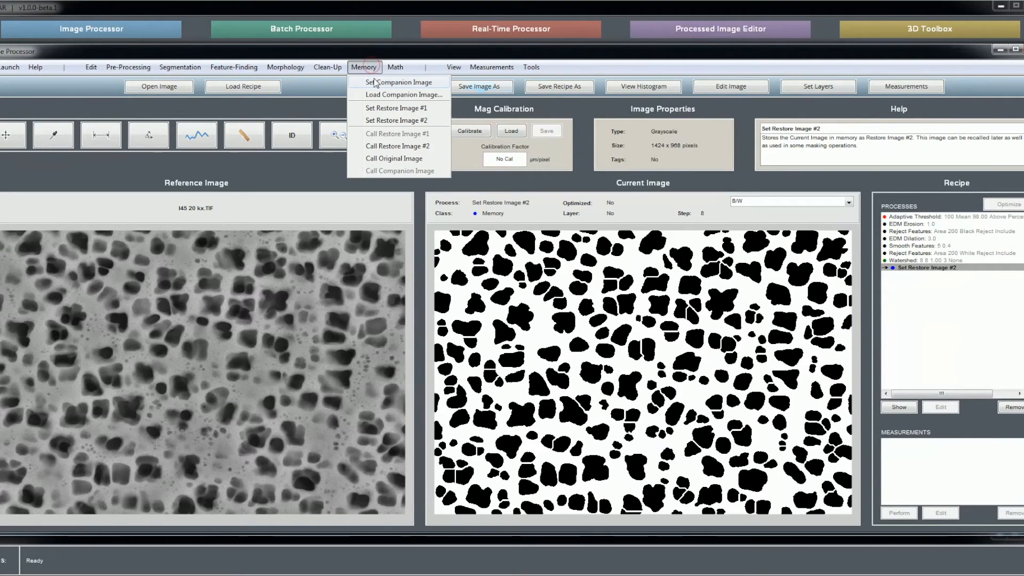
pyautogui.click(399, 159)
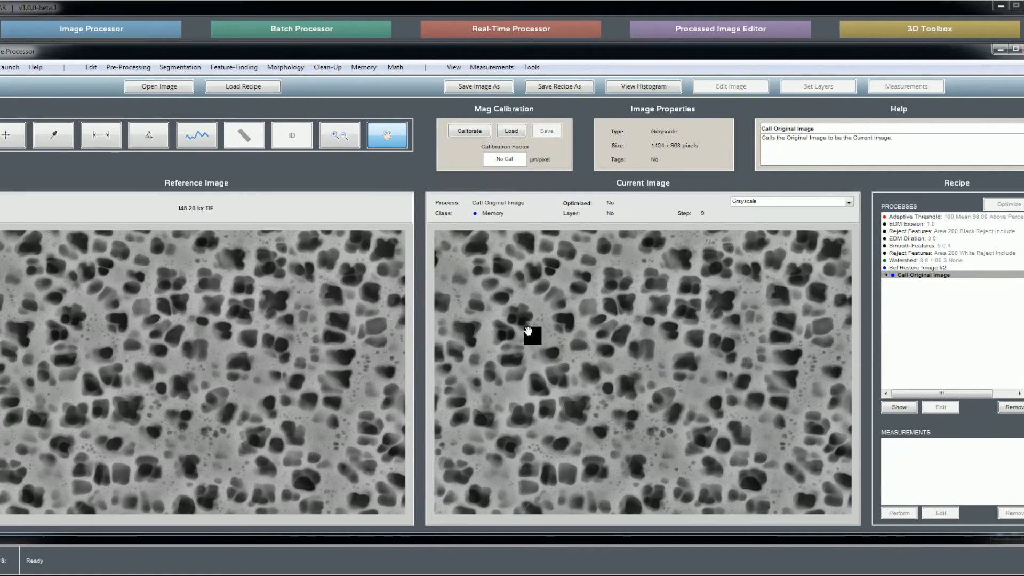
# Start an Adaptive Threshold on the original image and measure a short distance close up among the small particles
pyautogui.click(179, 67)
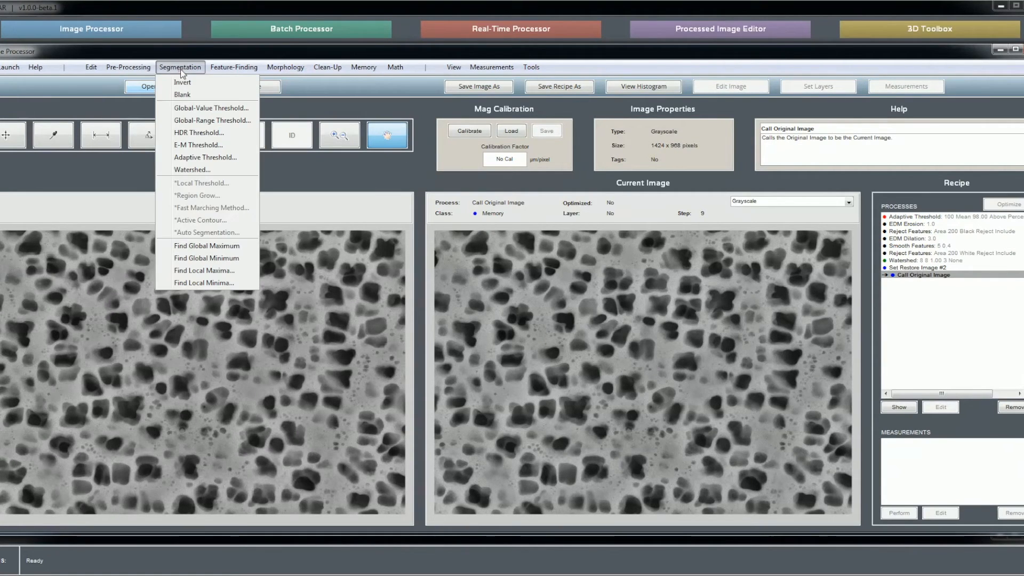
pyautogui.click(206, 157)
pyautogui.click(500, 444)
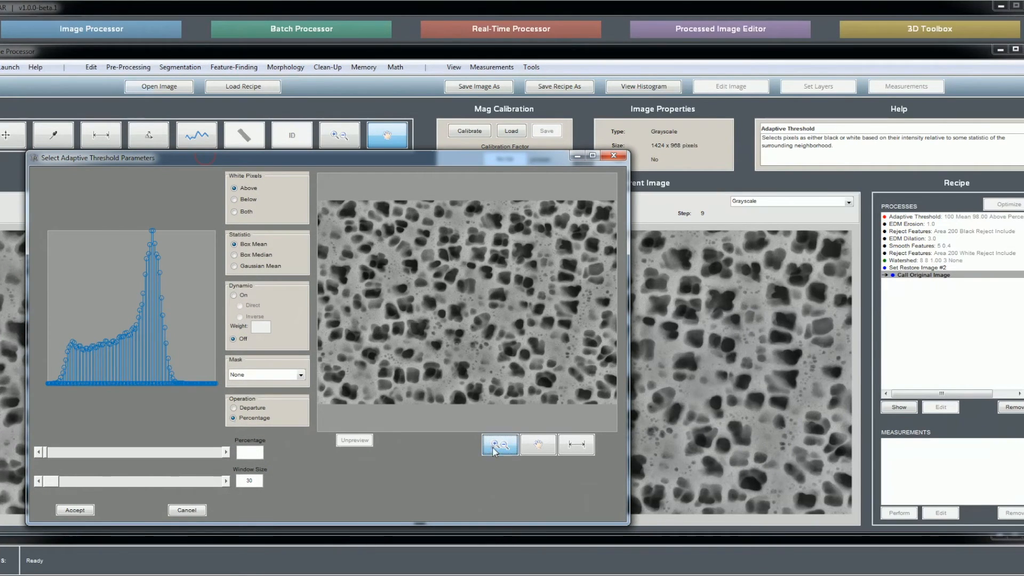
pyautogui.click(392, 263)
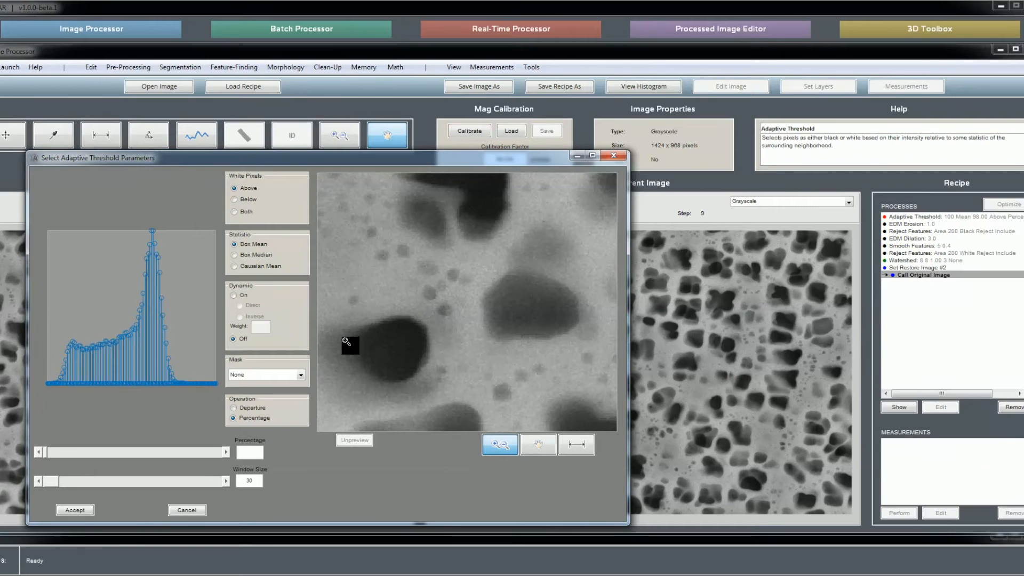
pyautogui.click(576, 444)
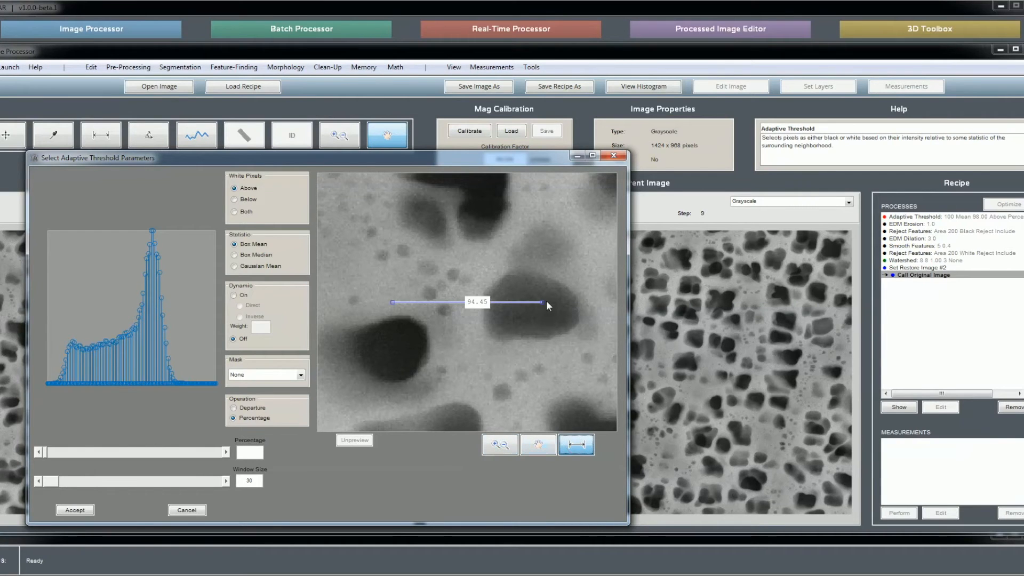
pyautogui.moveTo(544, 307); pyautogui.dragTo(417, 304)
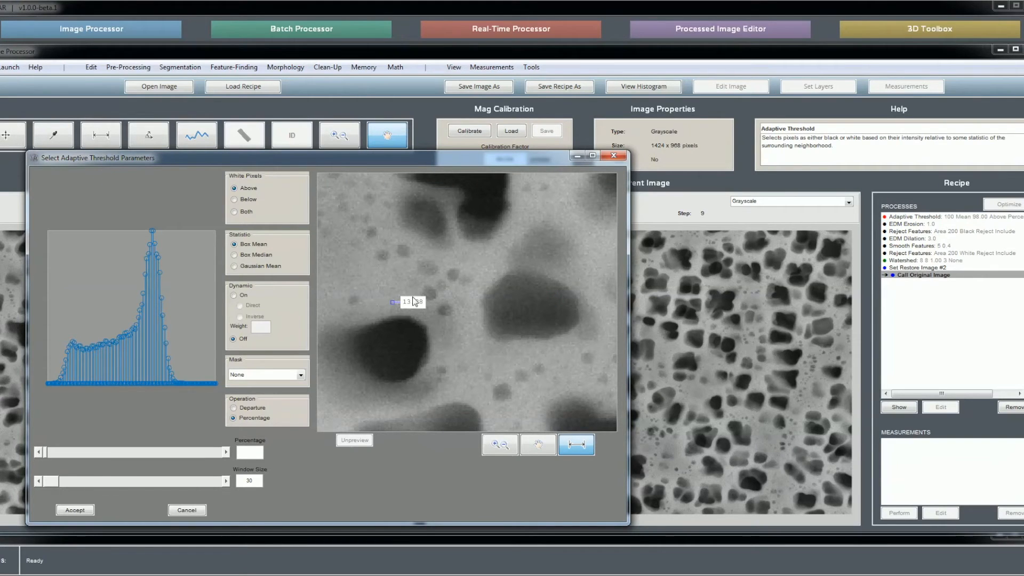
pyautogui.click(584, 447)
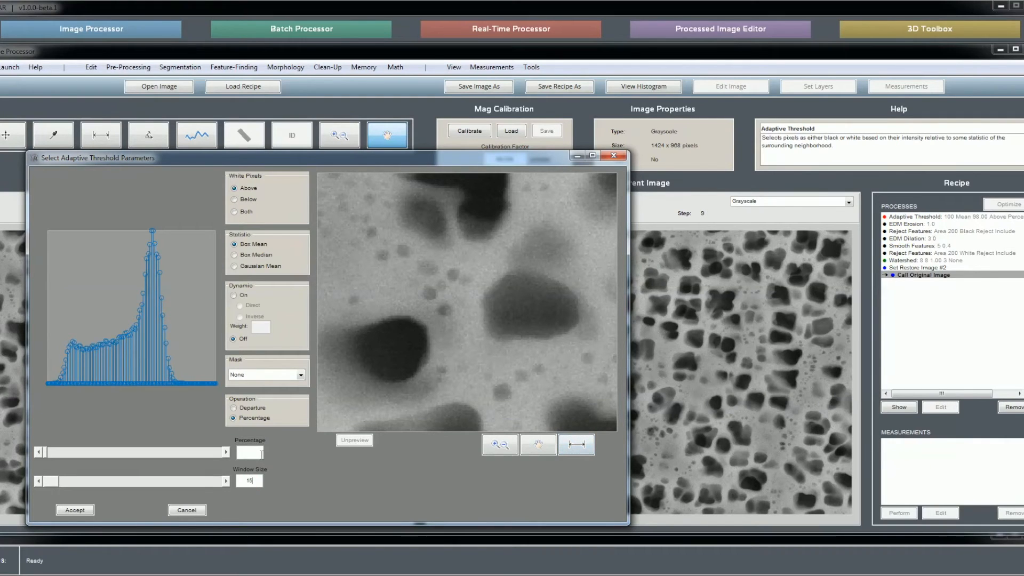
# Set the adaptive threshold's window size to 15 and percentage to 98, and add it to the recipe
pyautogui.click(244, 452)
pyautogui.write('98')
pyautogui.press('Return')
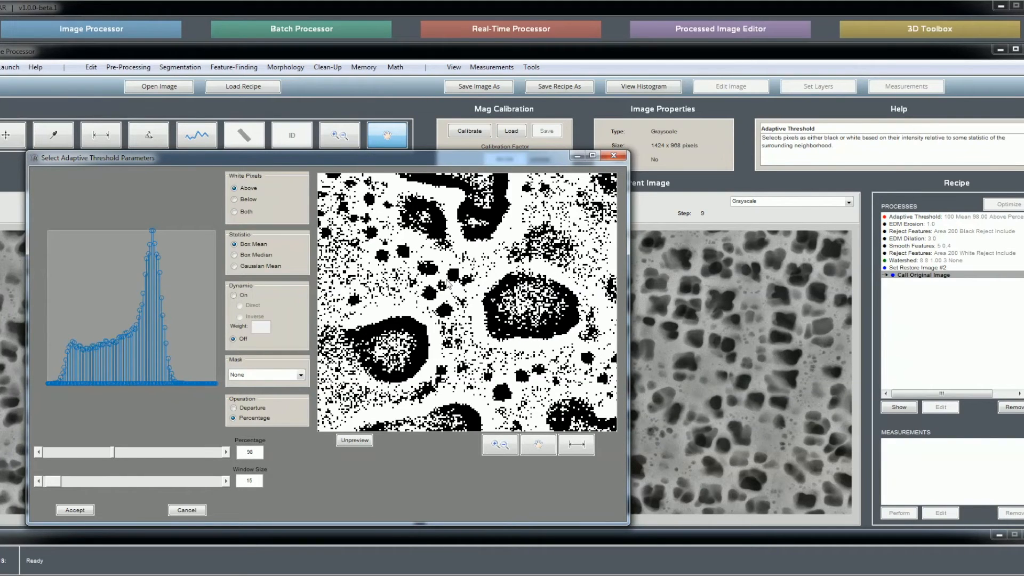
pyautogui.click(84, 512)
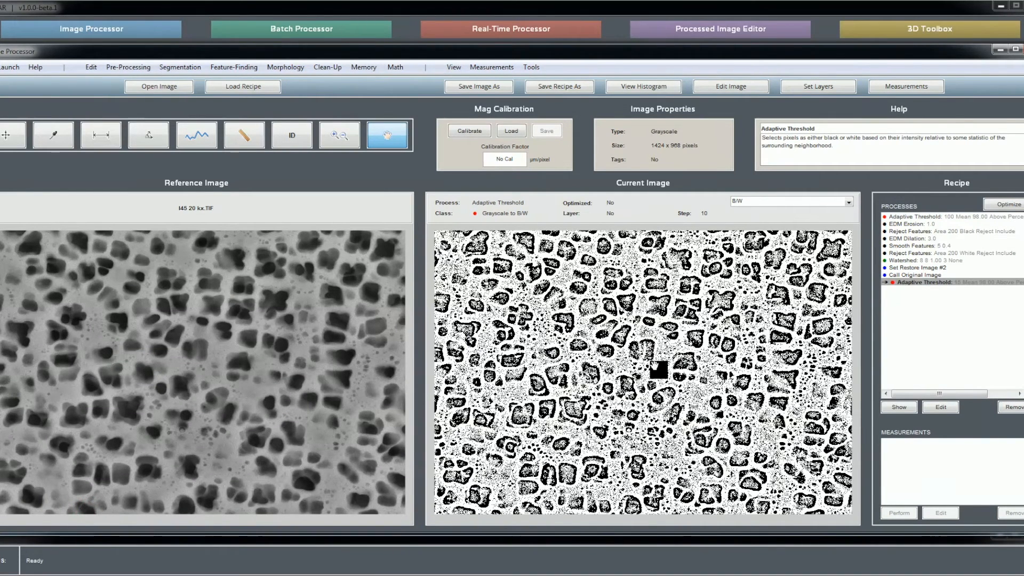
# Start a Classic Erosion on the small-particle threshold image with coefficient 5 and depth 10, previewed close up
pyautogui.click(285, 66)
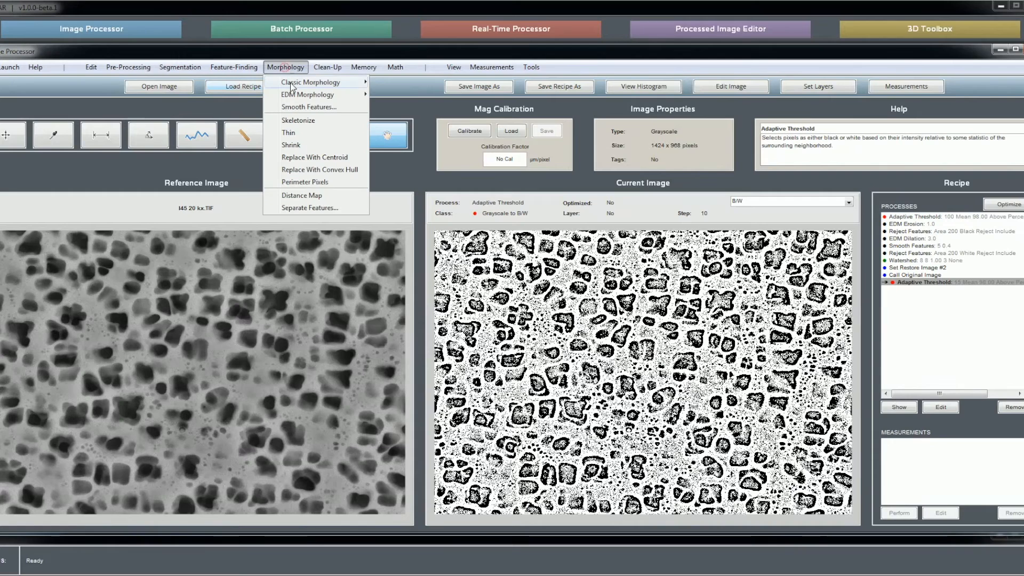
pyautogui.moveTo(298, 83)
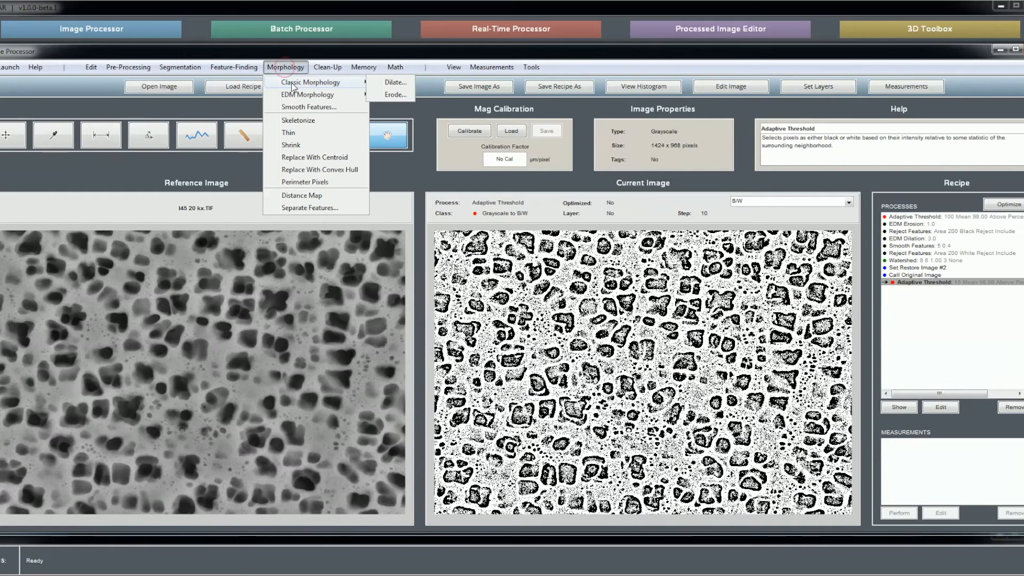
pyautogui.click(394, 95)
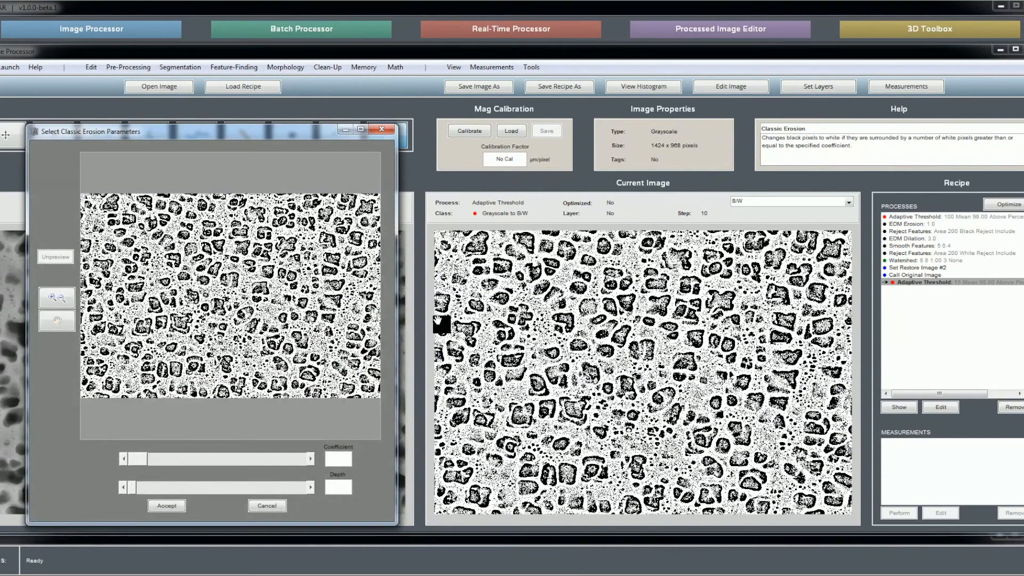
pyautogui.click(56, 298)
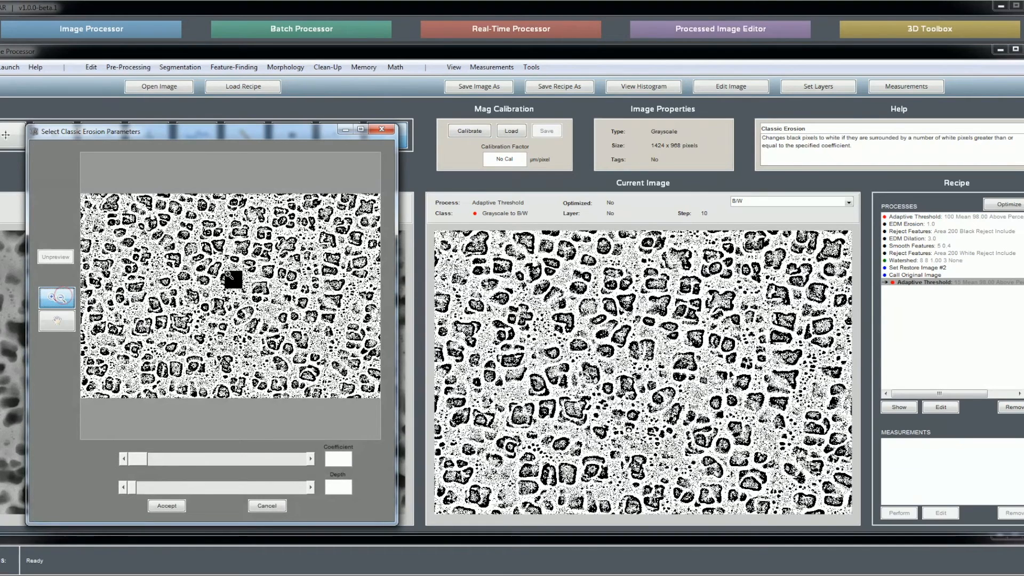
pyautogui.click(243, 292)
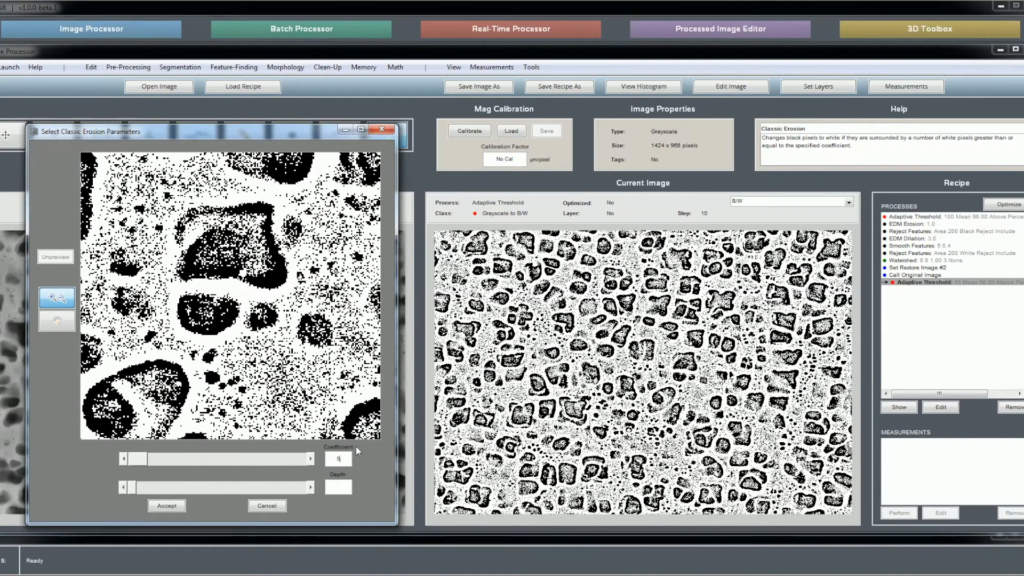
pyautogui.press('Return')
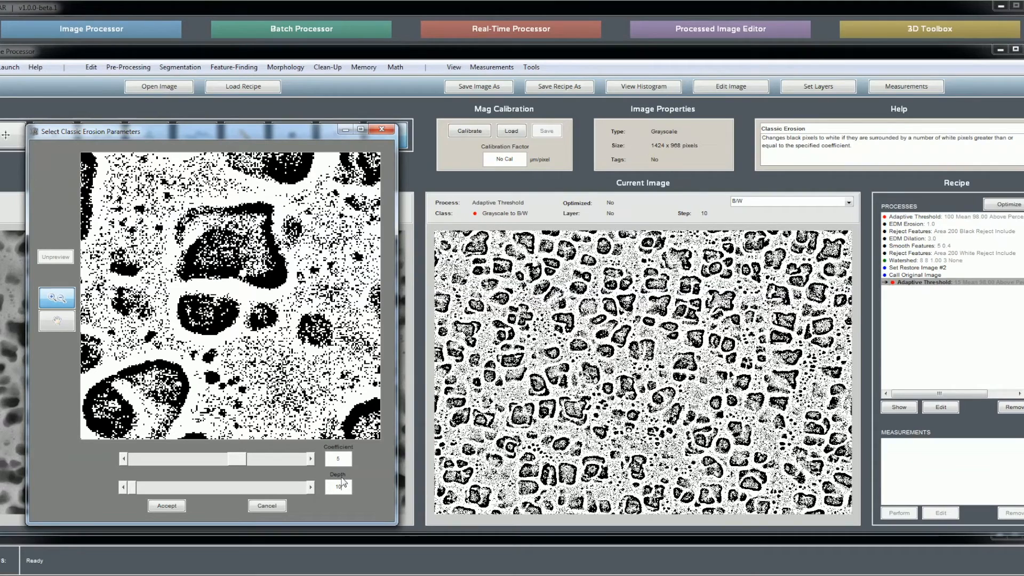
pyautogui.press('Return')
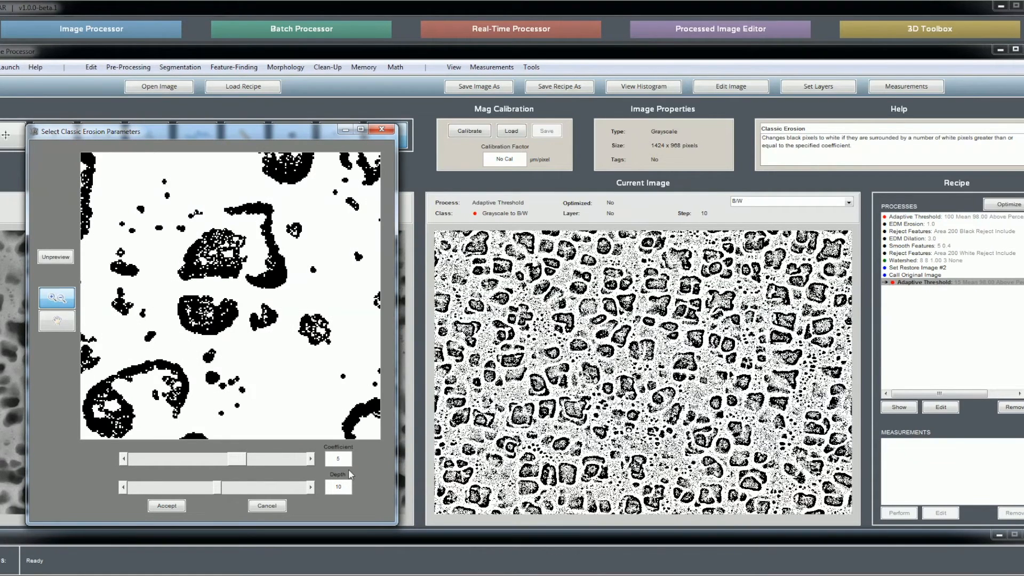
# Compare the eroded preview with the uneroded image to judge how the noise and small particles are affected
pyautogui.click(63, 257)
pyautogui.click(64, 257)
pyautogui.click(63, 257)
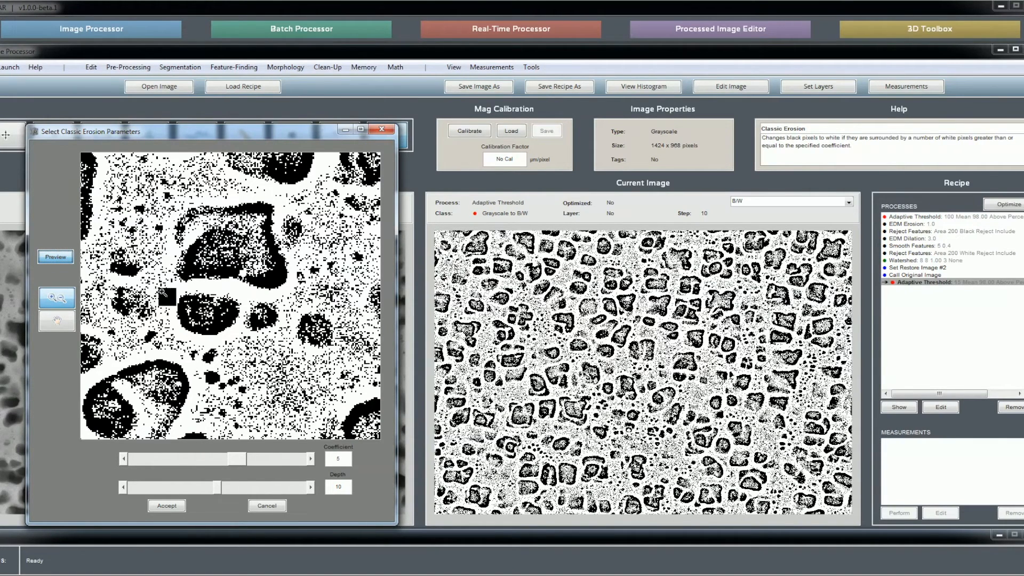
pyautogui.click(60, 259)
pyautogui.click(59, 256)
pyautogui.click(59, 256)
pyautogui.click(60, 256)
pyautogui.click(59, 255)
pyautogui.click(57, 257)
# Try an erosion coefficient of 6, return it to 5, and add the Classic Erosion to the recipe
pyautogui.press('Return')
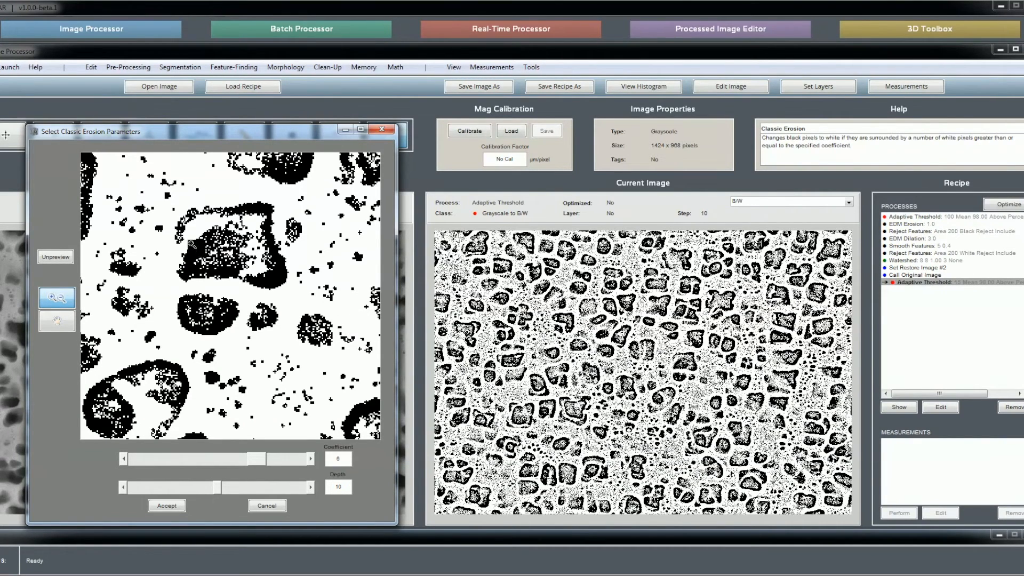
pyautogui.click(362, 463)
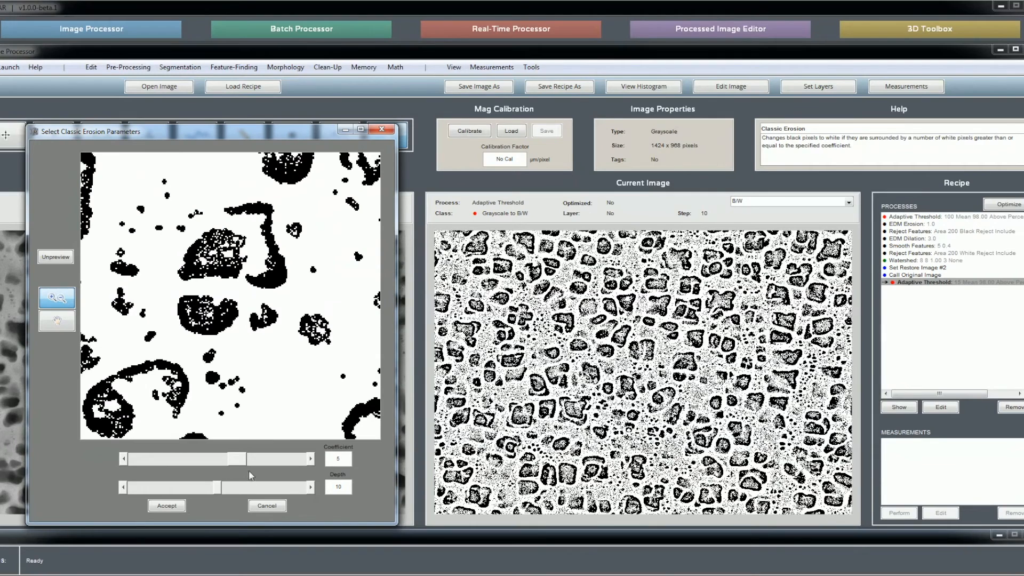
pyautogui.click(166, 505)
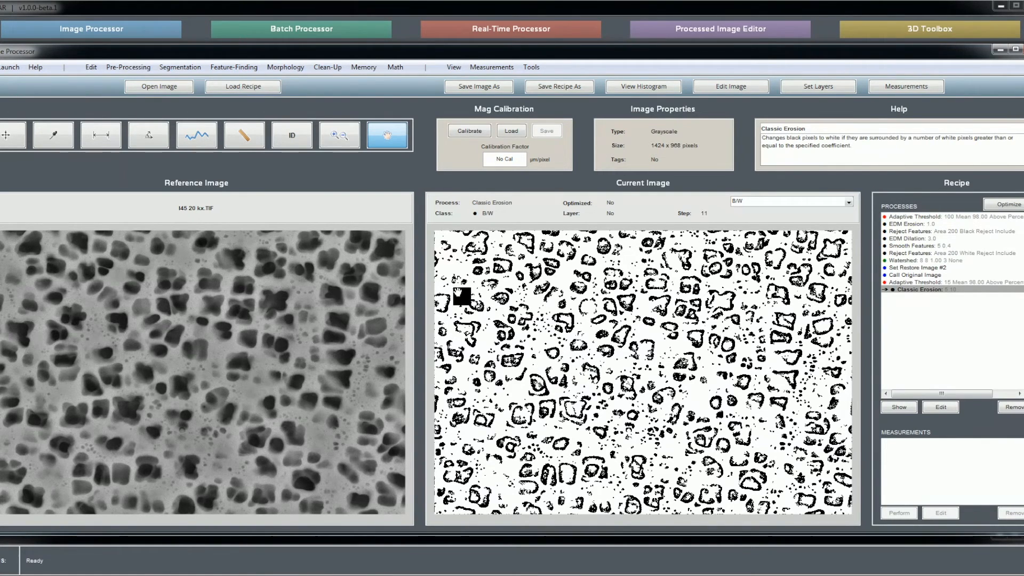
# Examine the eroded small particles close up and review the recipe's images from Set Restore Image #2 through Classic Erosion
pyautogui.click(339, 136)
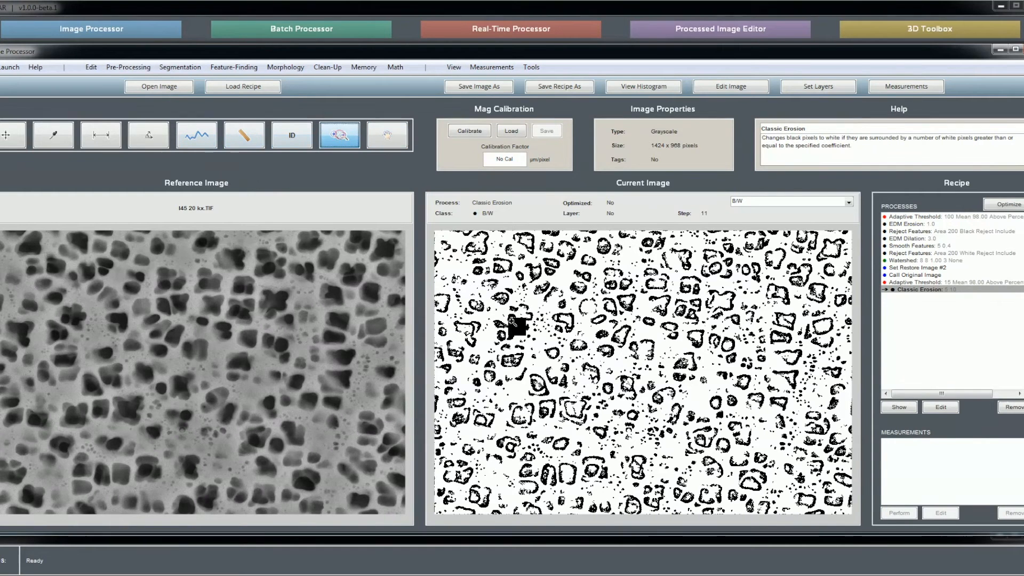
pyautogui.click(589, 360)
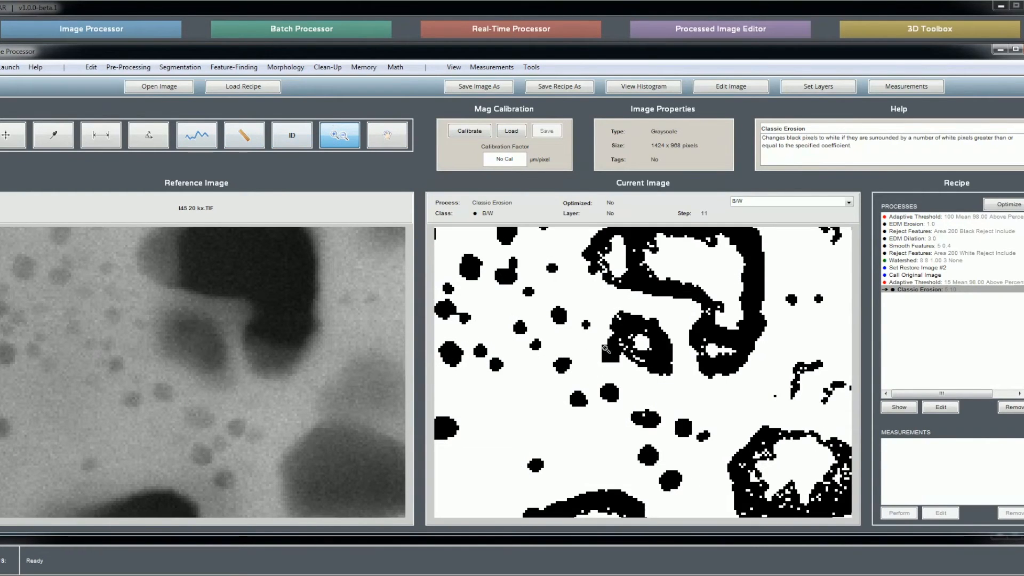
pyautogui.rightClick(632, 311)
pyautogui.click(668, 334)
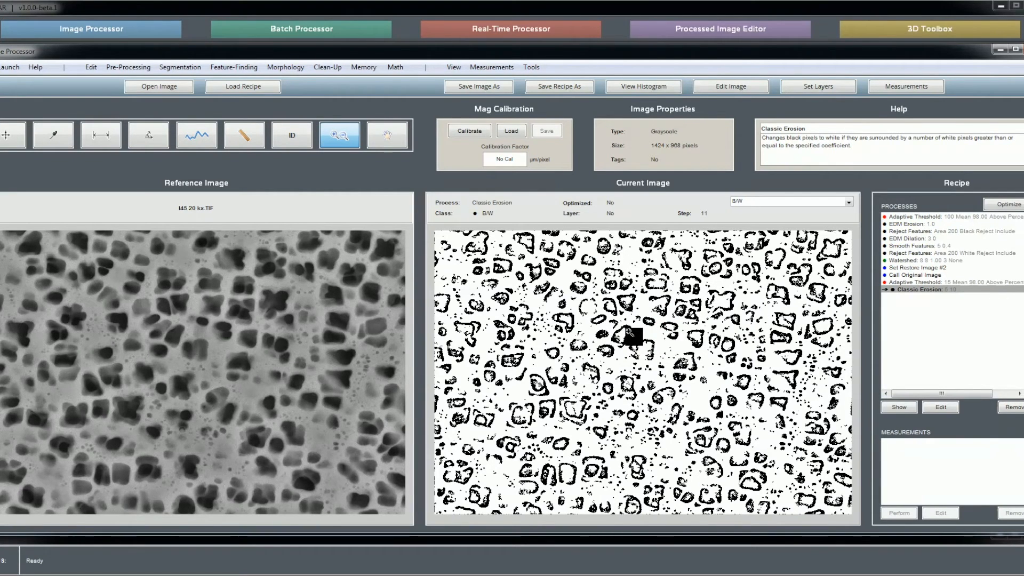
pyautogui.click(903, 268)
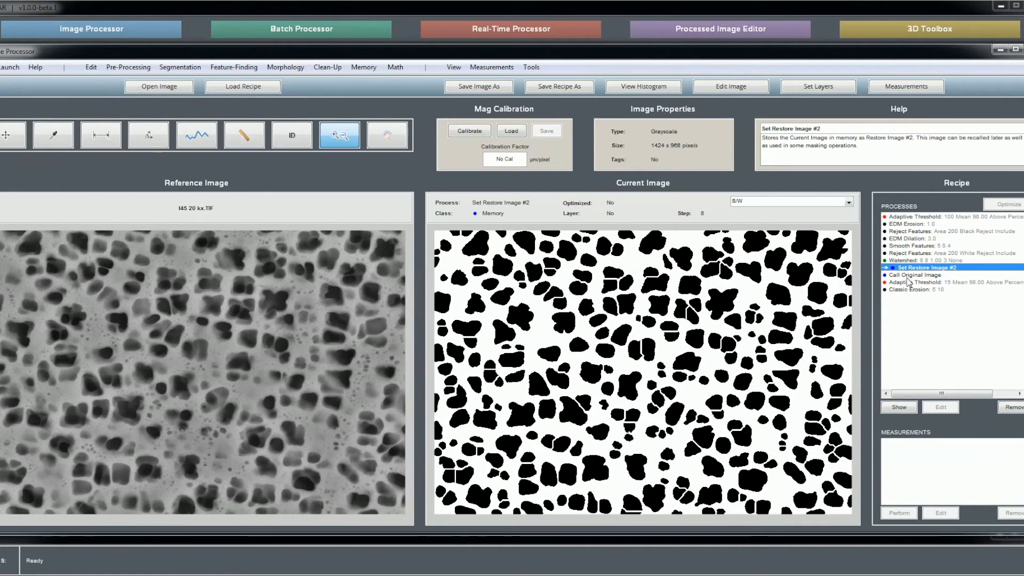
pyautogui.click(909, 276)
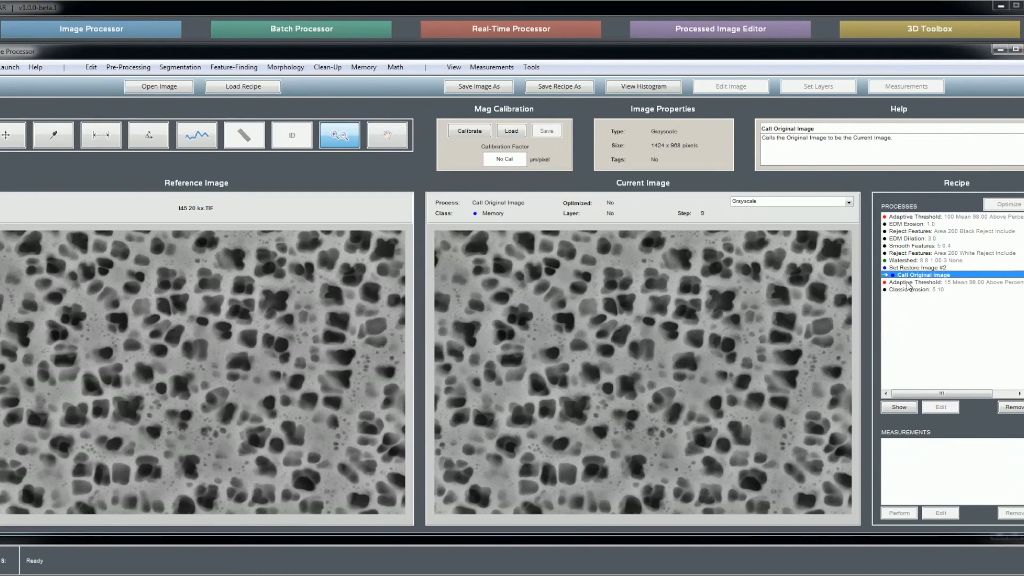
pyautogui.click(908, 283)
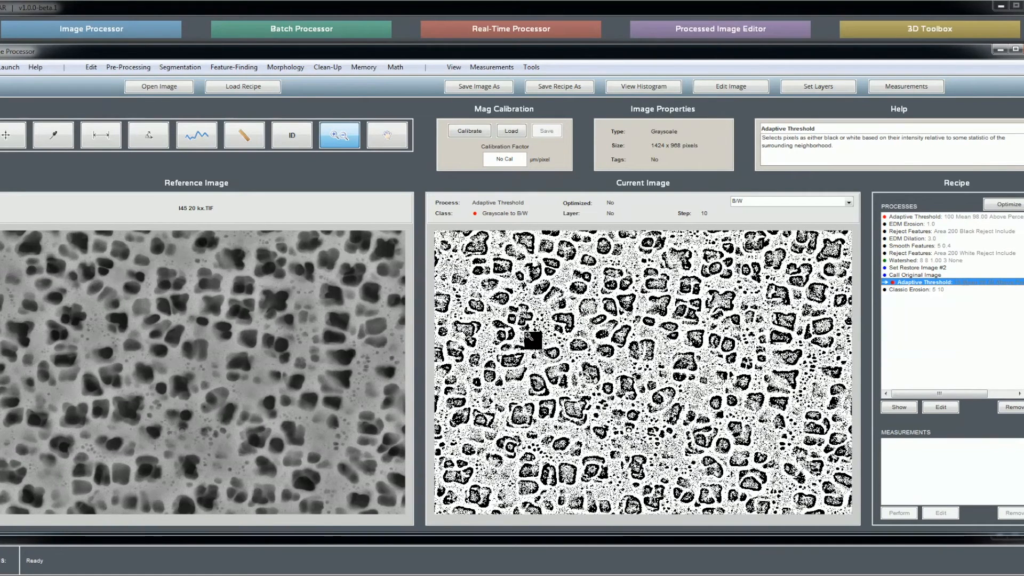
pyautogui.click(905, 289)
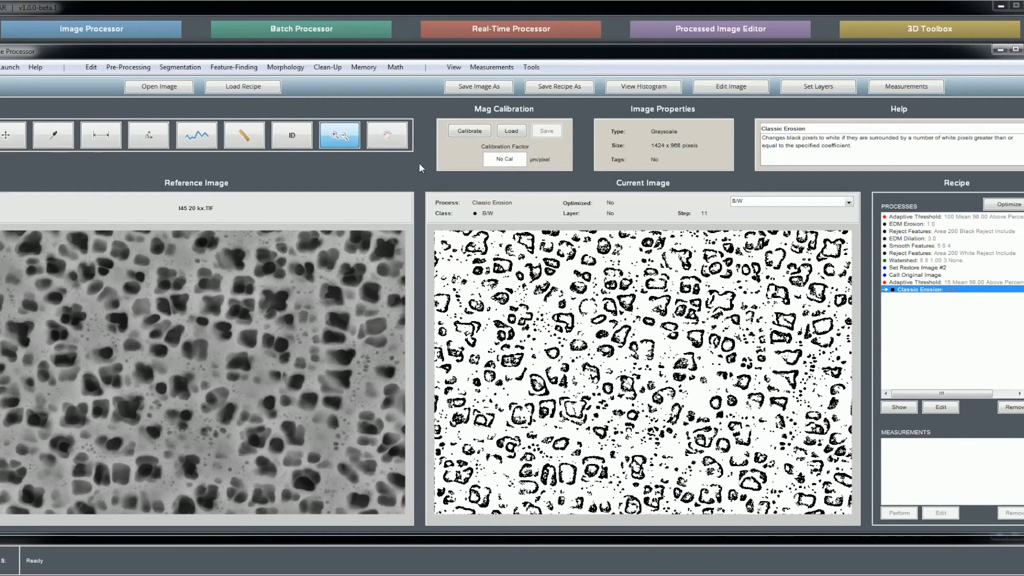
# Store the eroded image as the Companion Image and call Restore Image #2 back as the current image
pyautogui.click(364, 67)
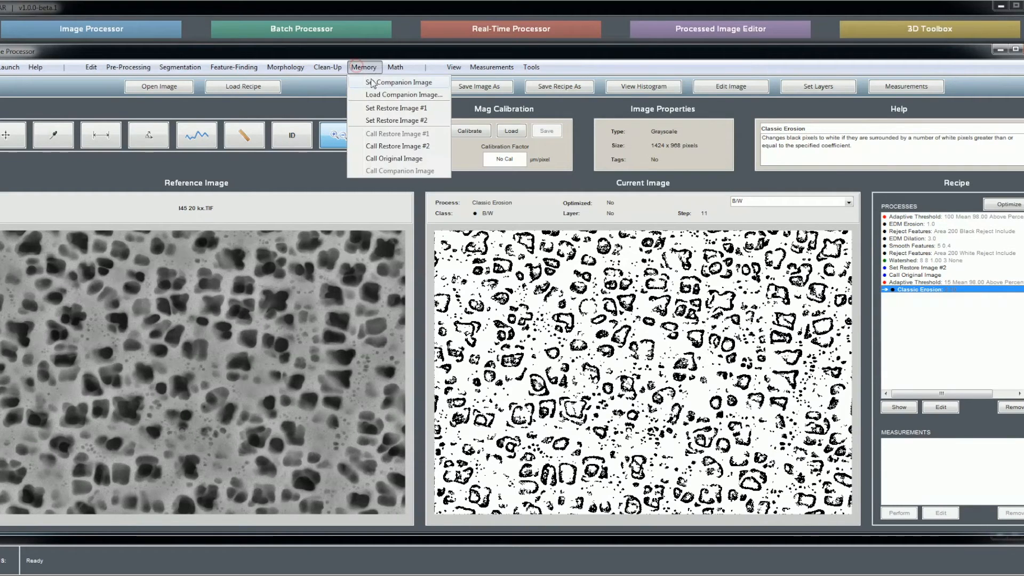
pyautogui.click(376, 83)
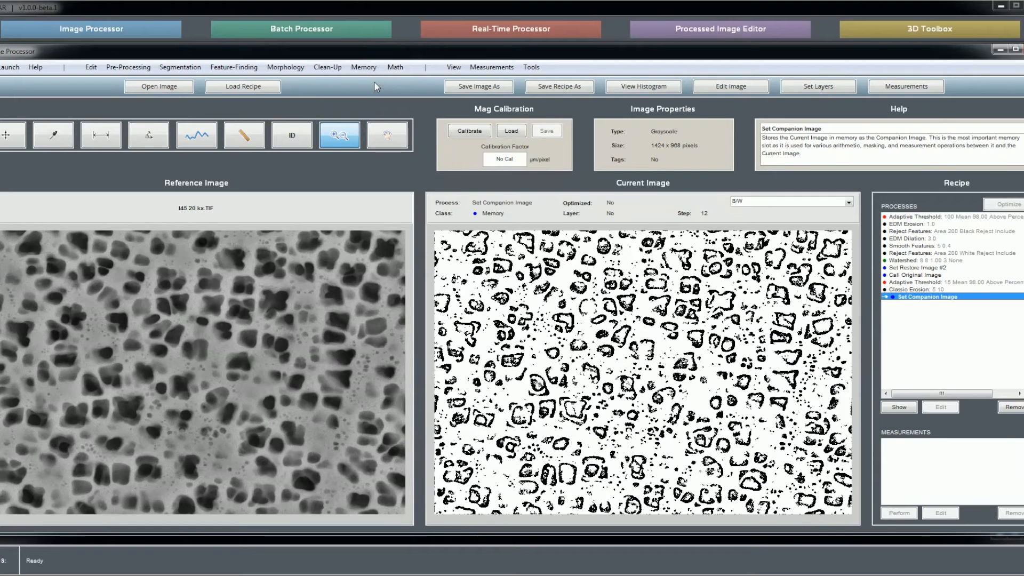
pyautogui.click(368, 68)
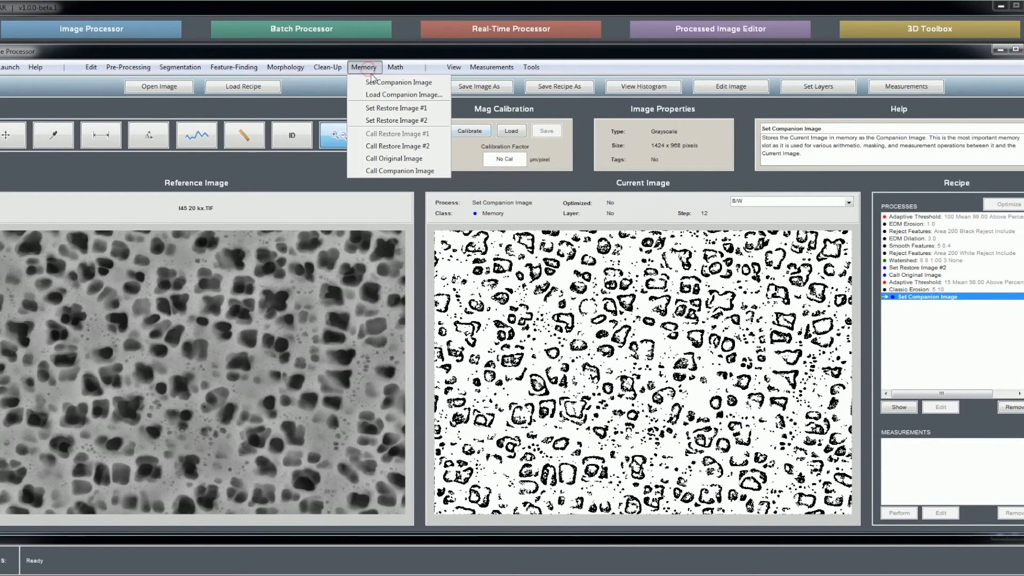
pyautogui.click(404, 146)
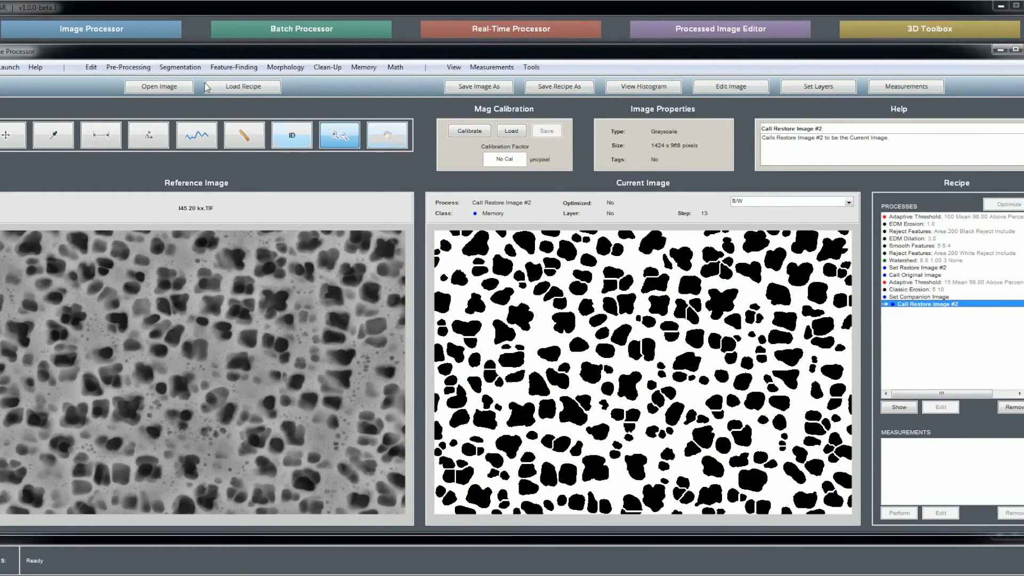
# Invert the recalled large-particle image as the next recipe process
pyautogui.click(181, 67)
pyautogui.click(188, 83)
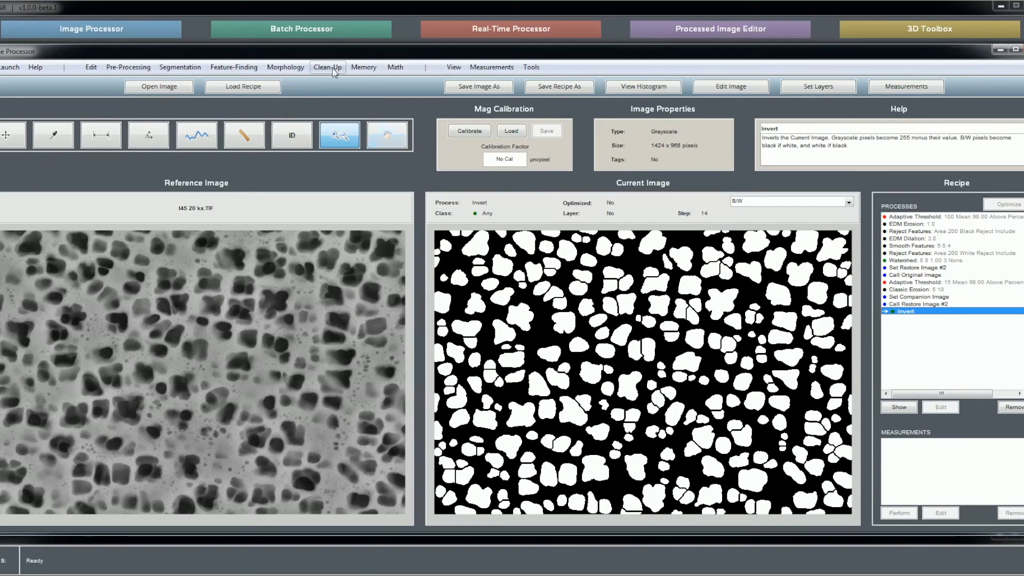
pyautogui.click(395, 67)
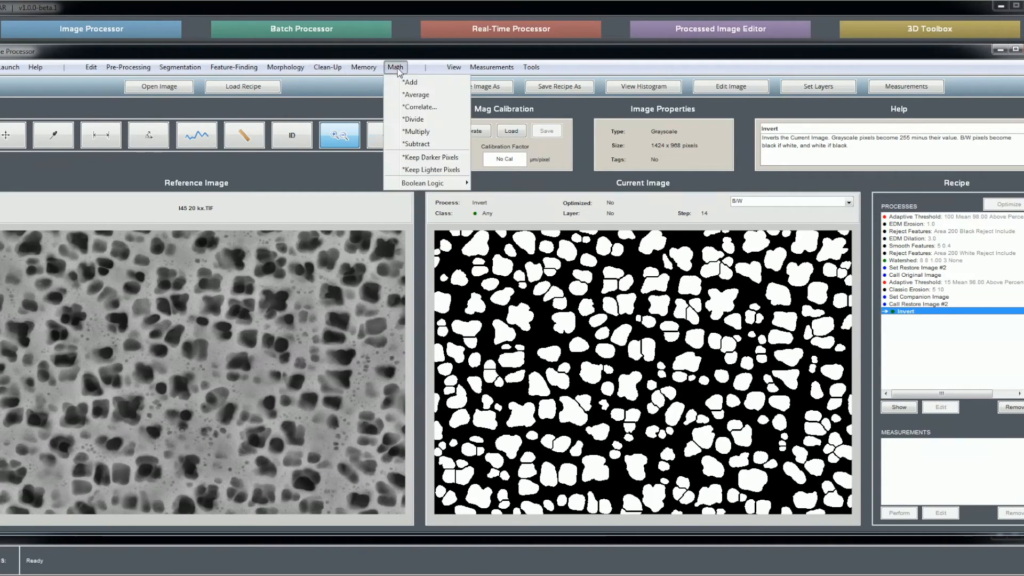
pyautogui.click(587, 185)
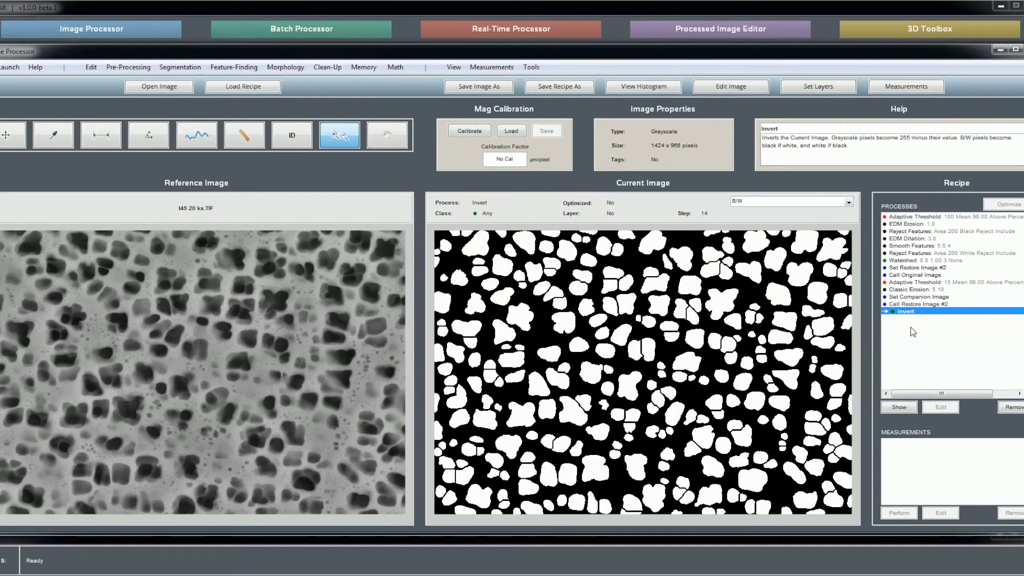
# Compare the companion image with the recalled Restore Image #2 and its inverted version by switching between their recipe steps
pyautogui.click(916, 300)
pyautogui.doubleClick(916, 299)
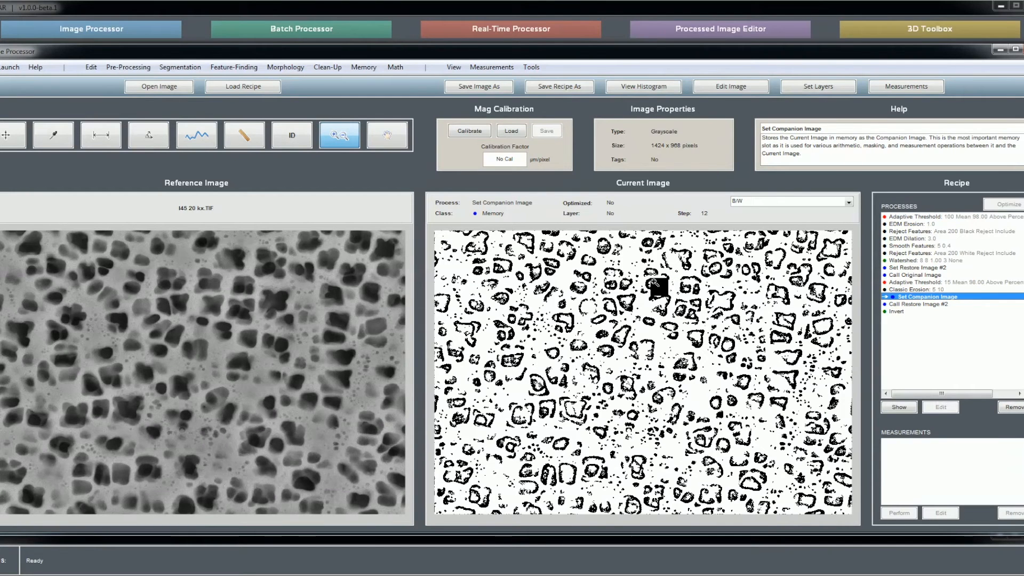
pyautogui.click(912, 312)
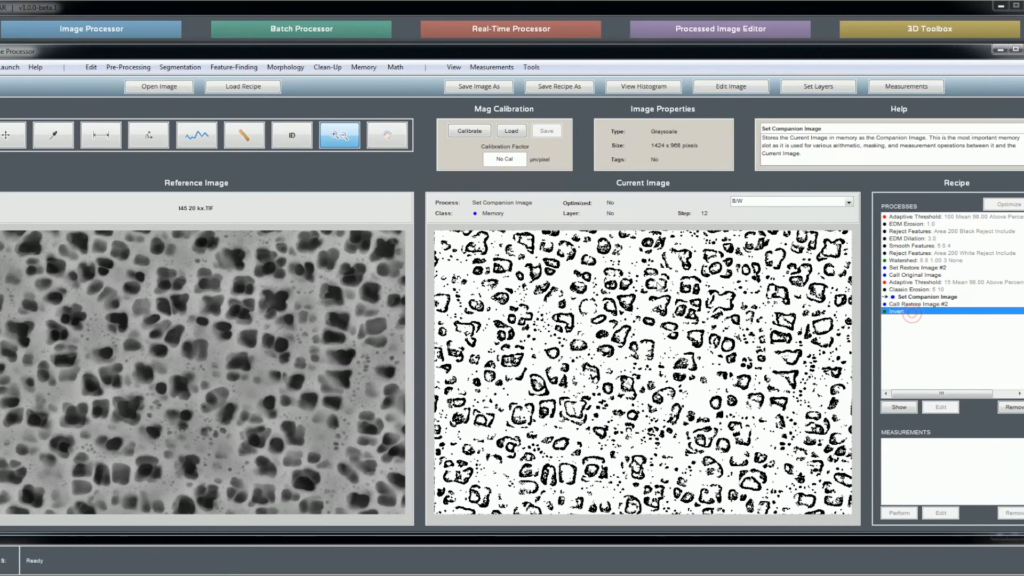
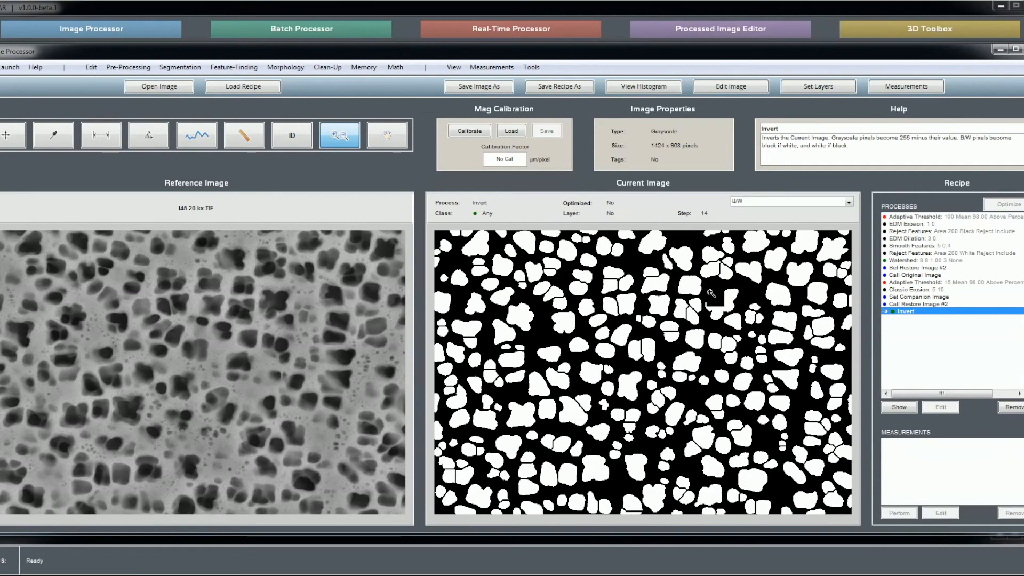
pyautogui.click(909, 298)
pyautogui.doubleClick(909, 298)
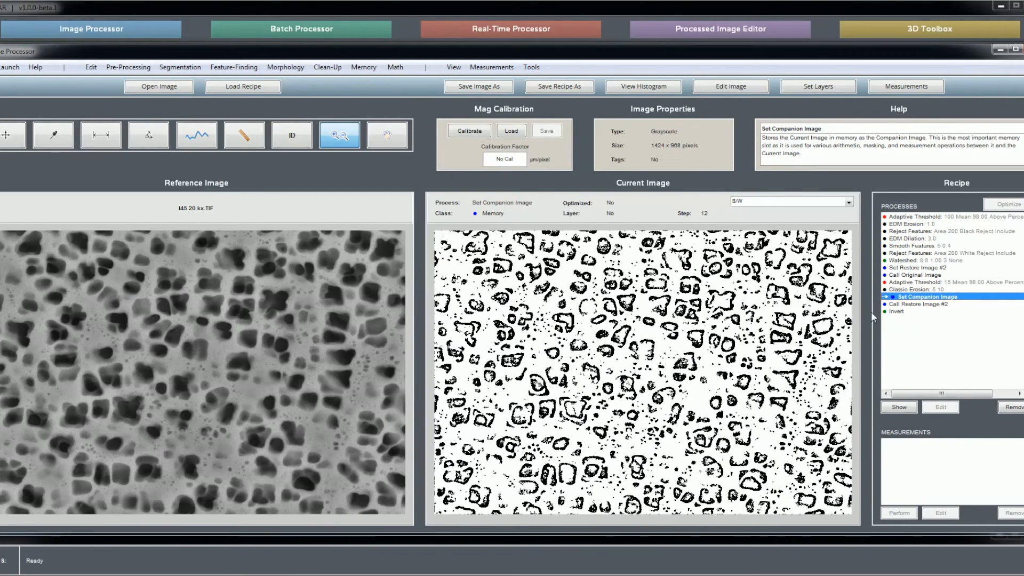
pyautogui.doubleClick(910, 304)
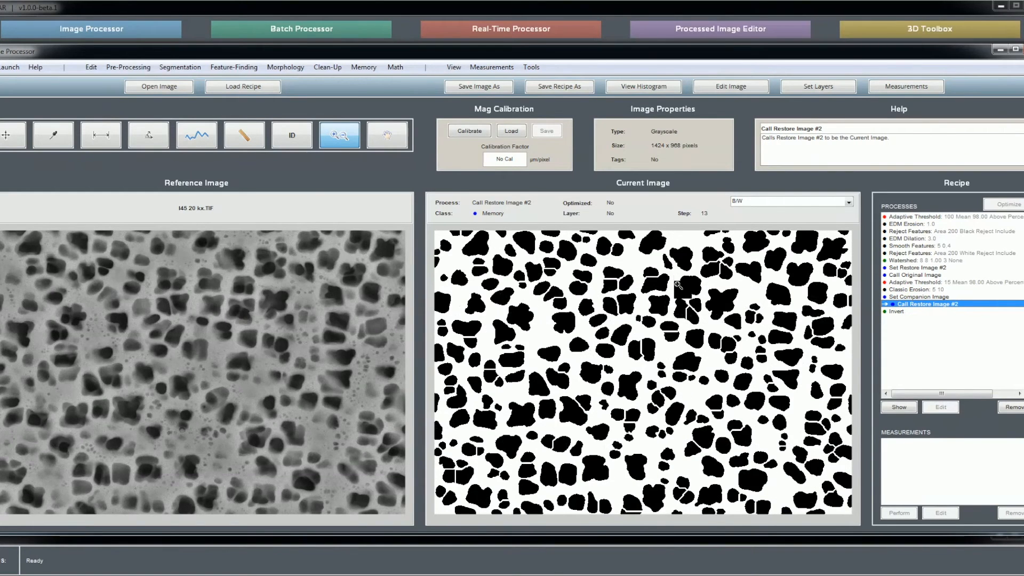
pyautogui.click(902, 313)
pyautogui.doubleClick(905, 312)
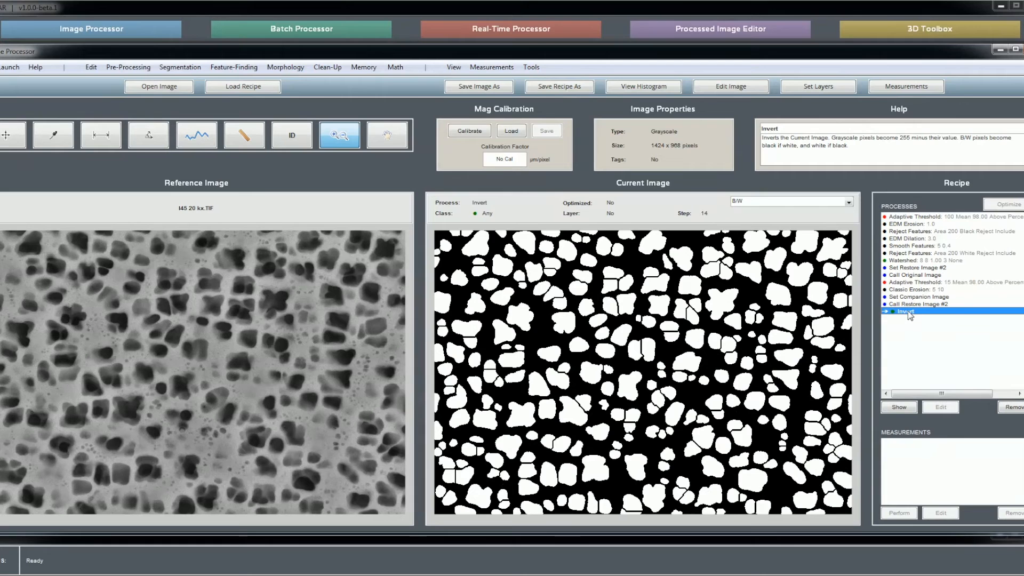
pyautogui.click(911, 298)
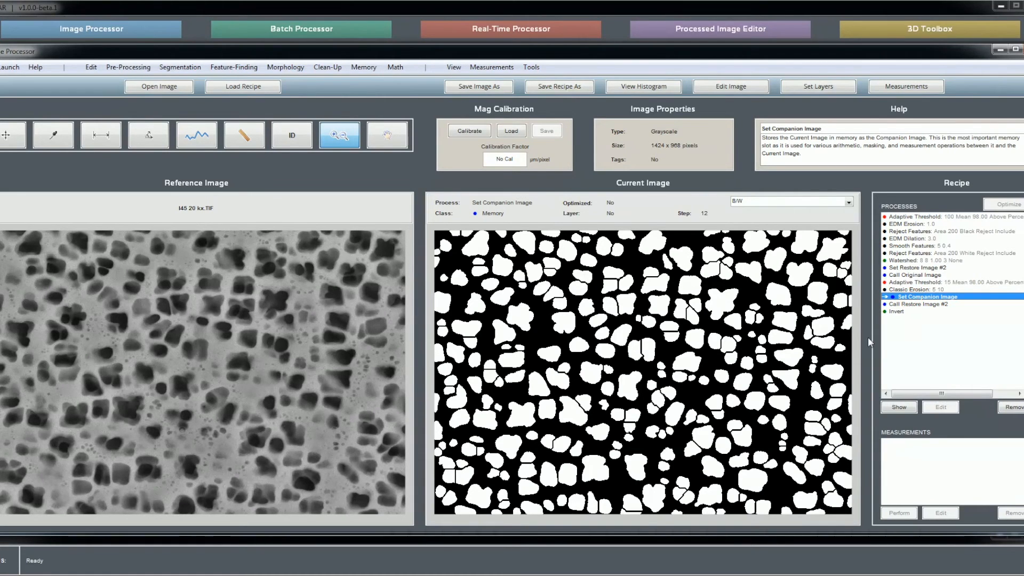
pyautogui.click(907, 312)
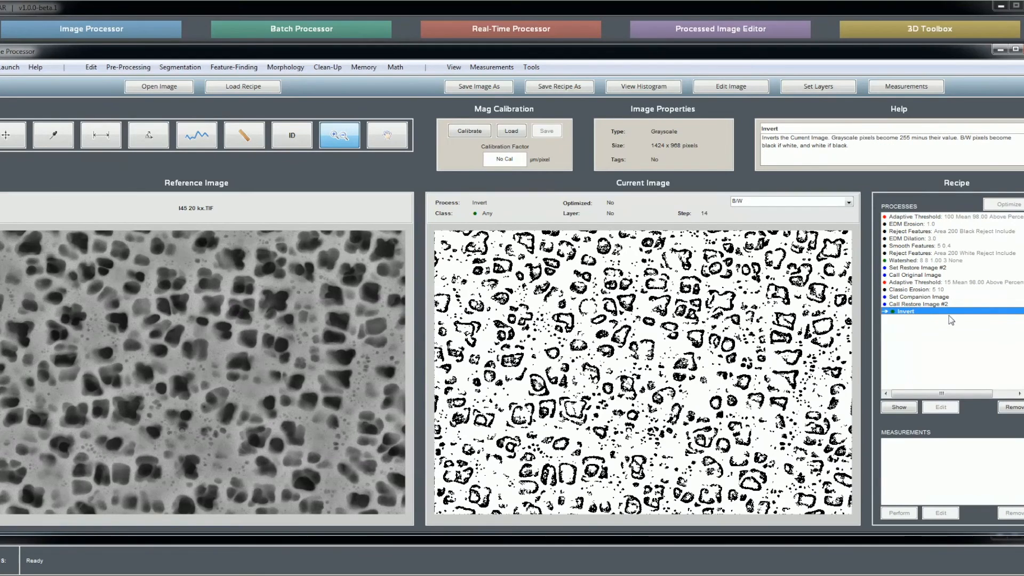
pyautogui.click(927, 304)
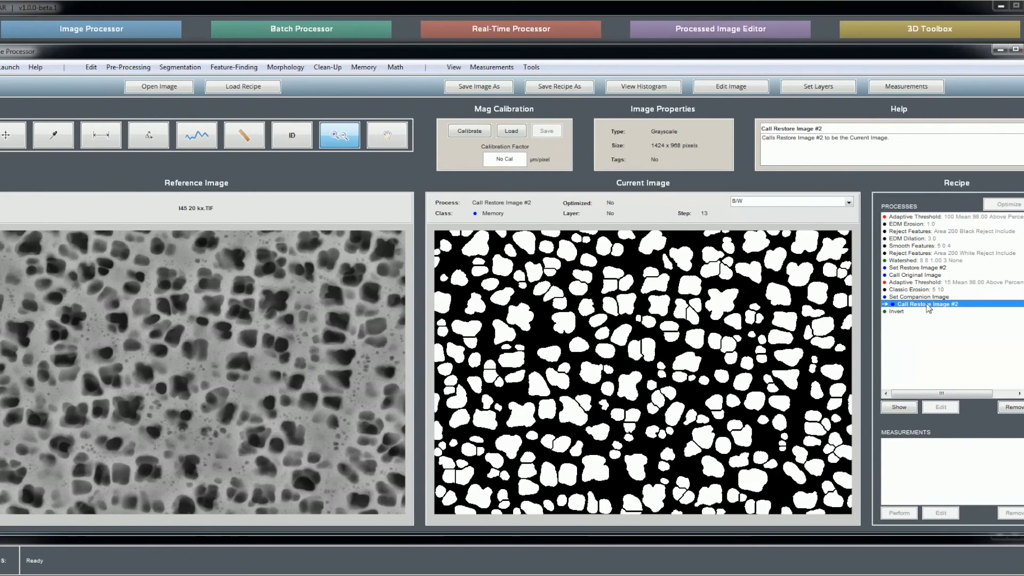
pyautogui.click(928, 296)
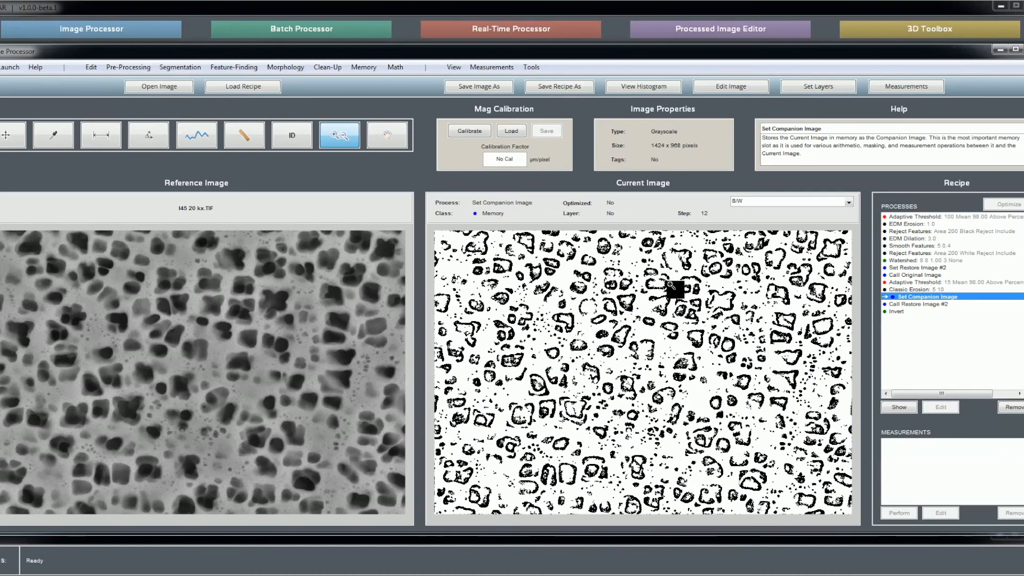
# Add a Keep Lighter Pixels process after Invert to mask the companion image with the inverted large-particle image
pyautogui.click(902, 305)
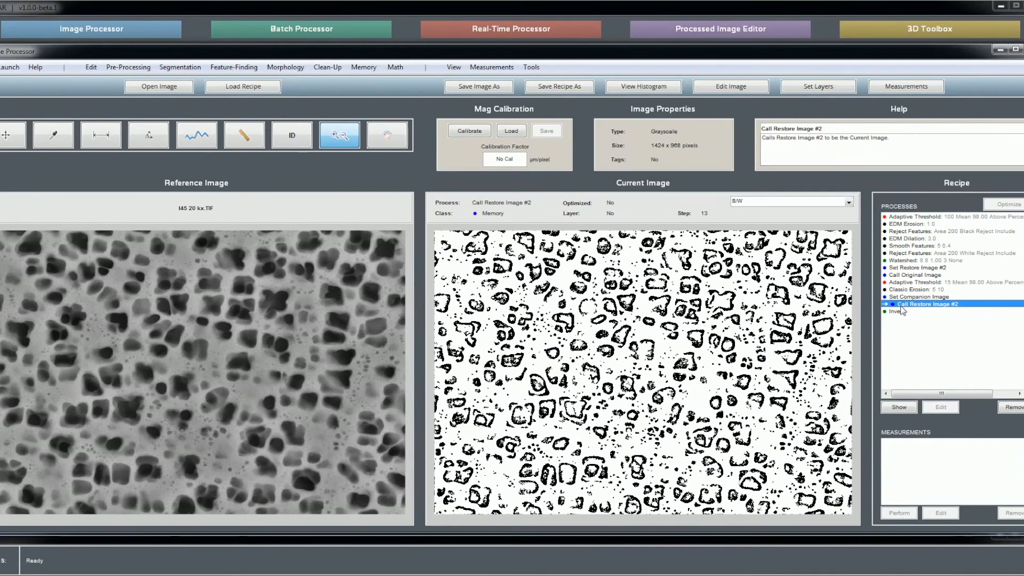
pyautogui.click(902, 311)
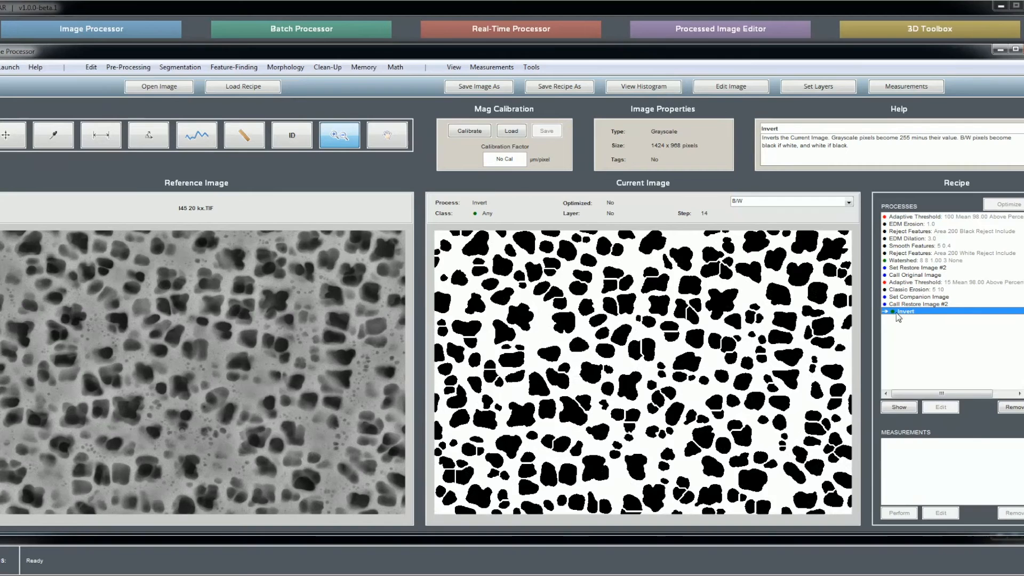
pyautogui.click(395, 67)
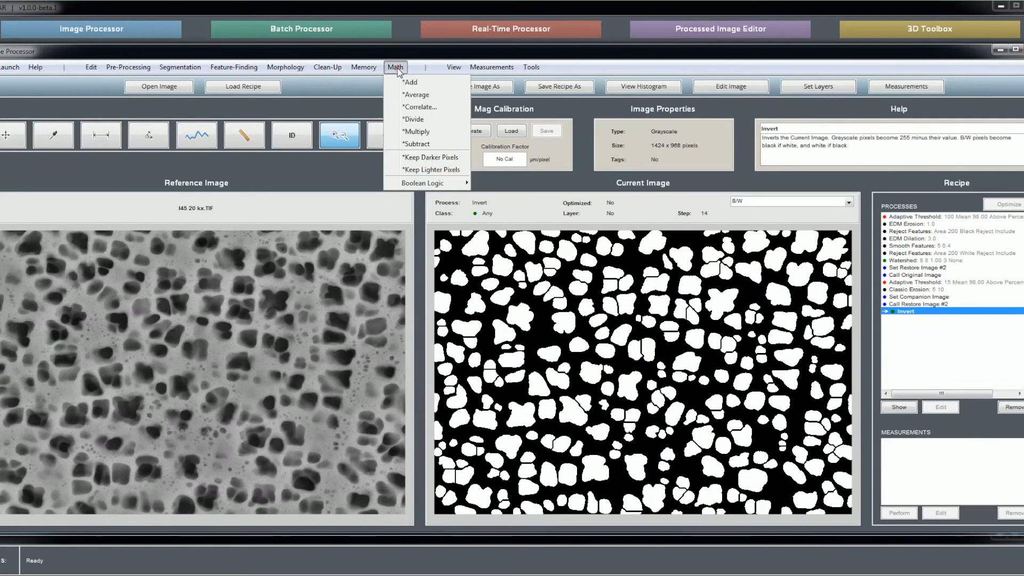
pyautogui.click(459, 171)
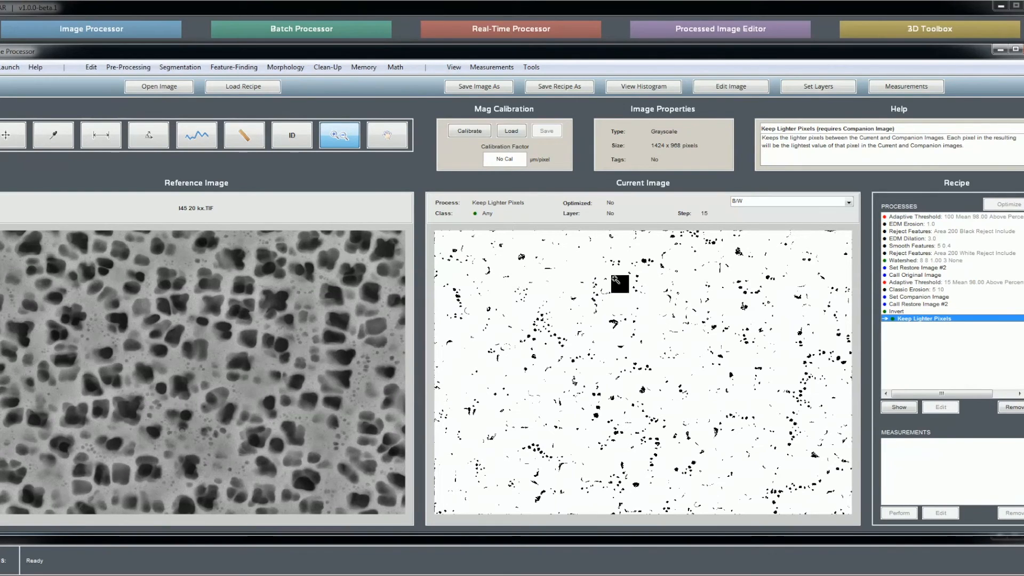
# Examine the particle edges close up, comparing the Call Restore Image #2, Set Companion Image and Keep Lighter Pixels images
pyautogui.click(915, 305)
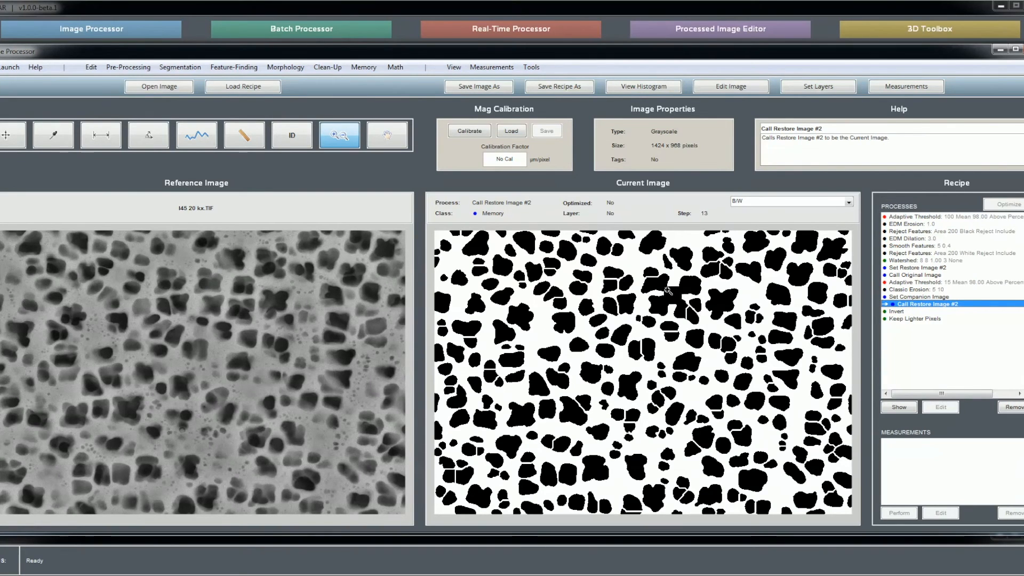
pyautogui.click(698, 330)
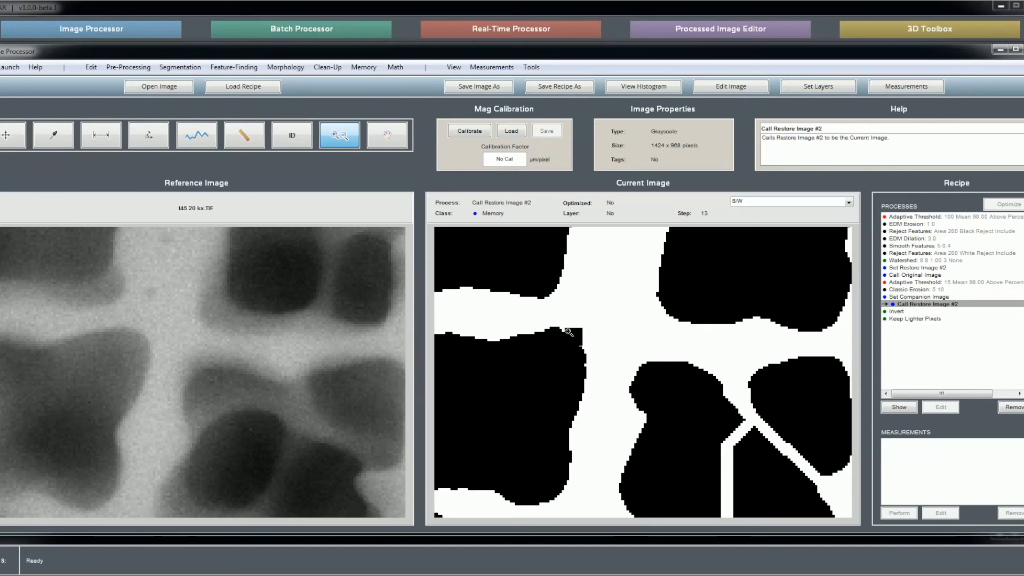
pyautogui.click(917, 297)
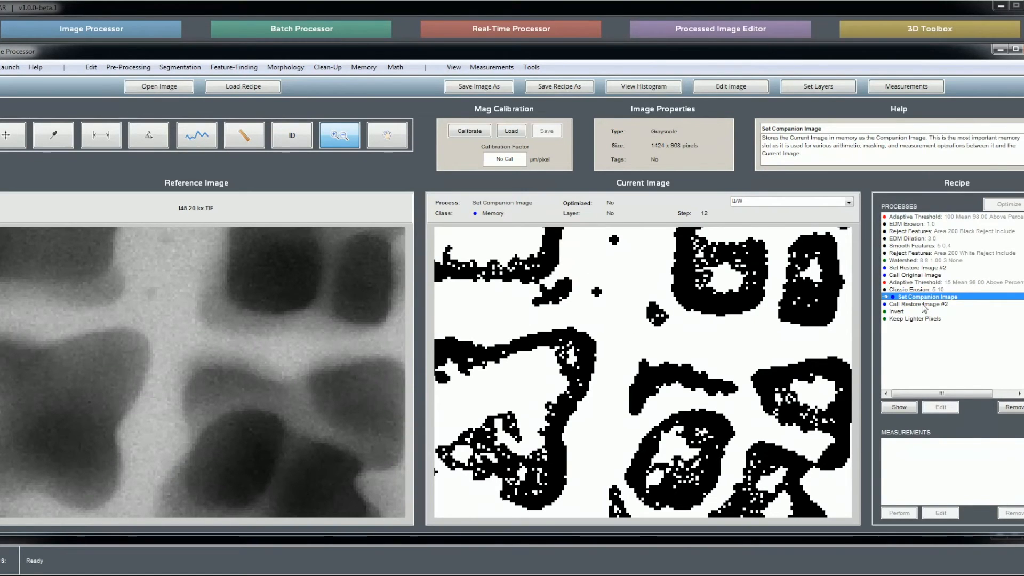
pyautogui.click(915, 320)
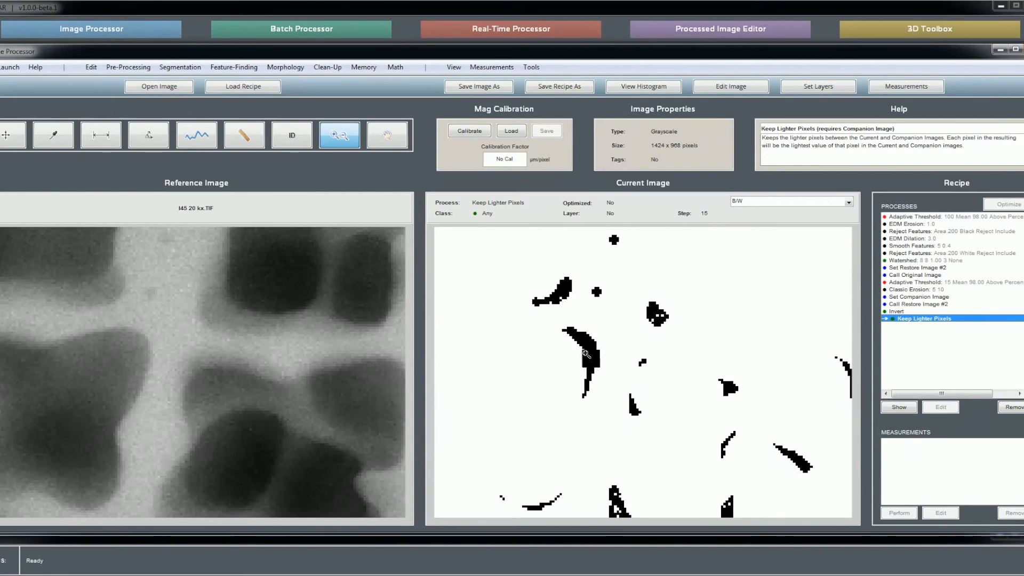
pyautogui.click(919, 297)
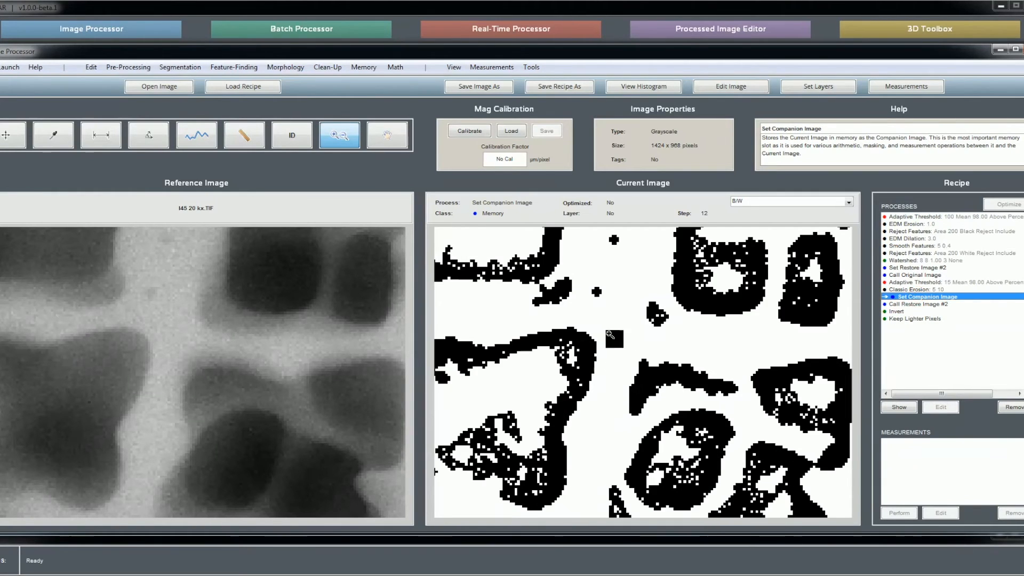
pyautogui.click(919, 304)
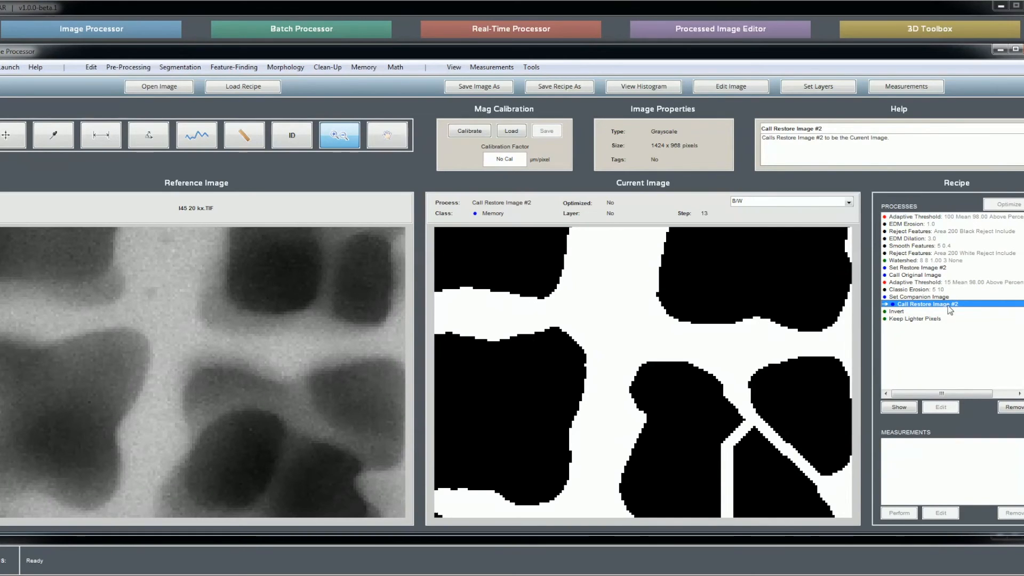
pyautogui.click(913, 297)
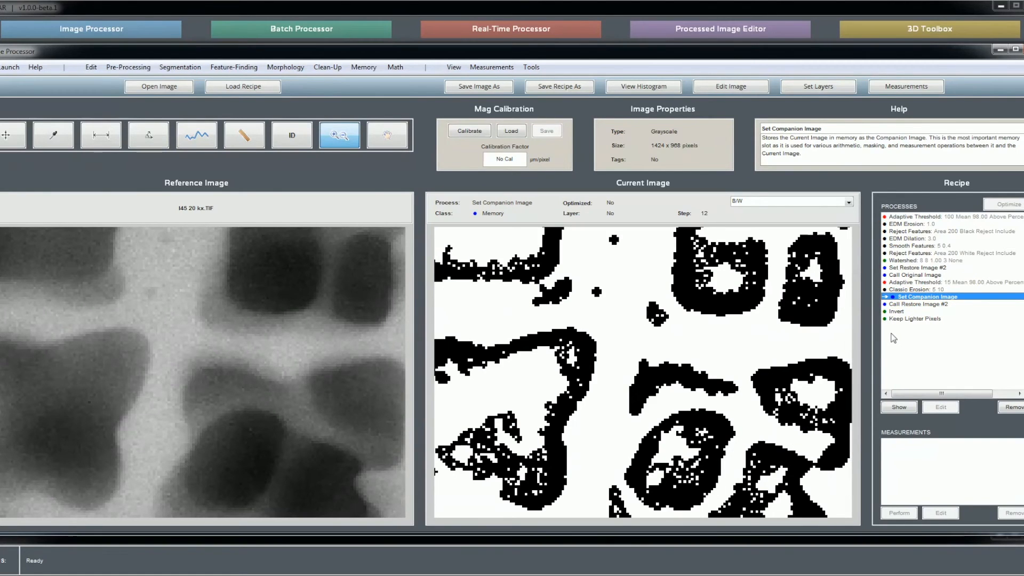
# Review the masking sequence close up by switching between Call Restore Image #2, Invert and Keep Lighter Pixels
pyautogui.click(925, 305)
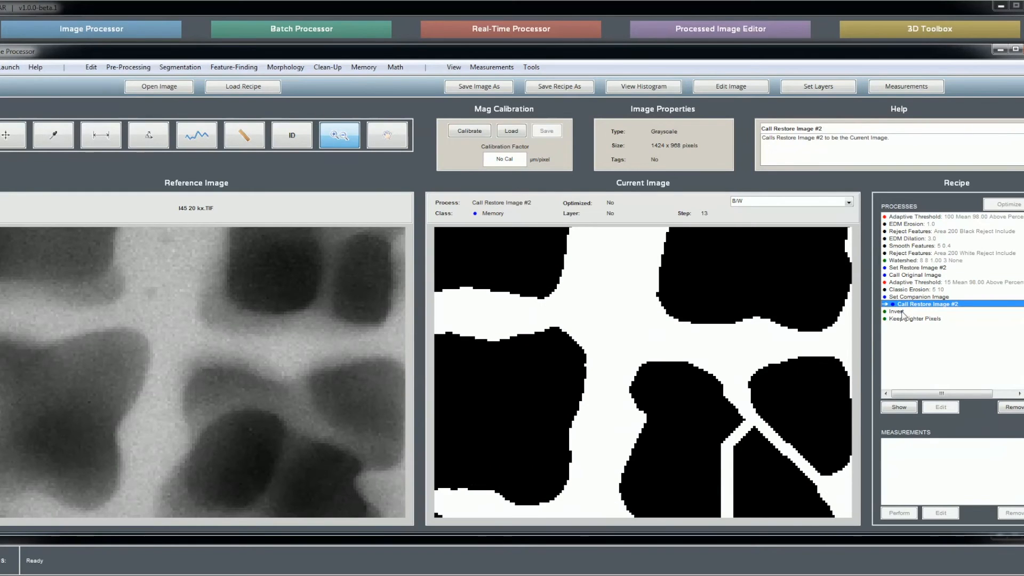
pyautogui.click(918, 319)
pyautogui.click(899, 311)
pyautogui.click(906, 319)
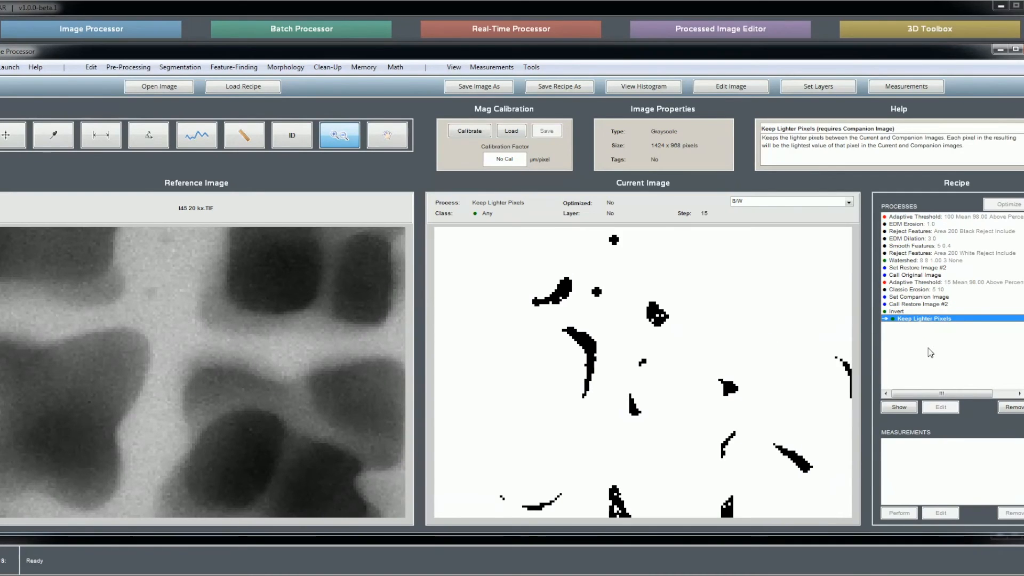
pyautogui.click(932, 305)
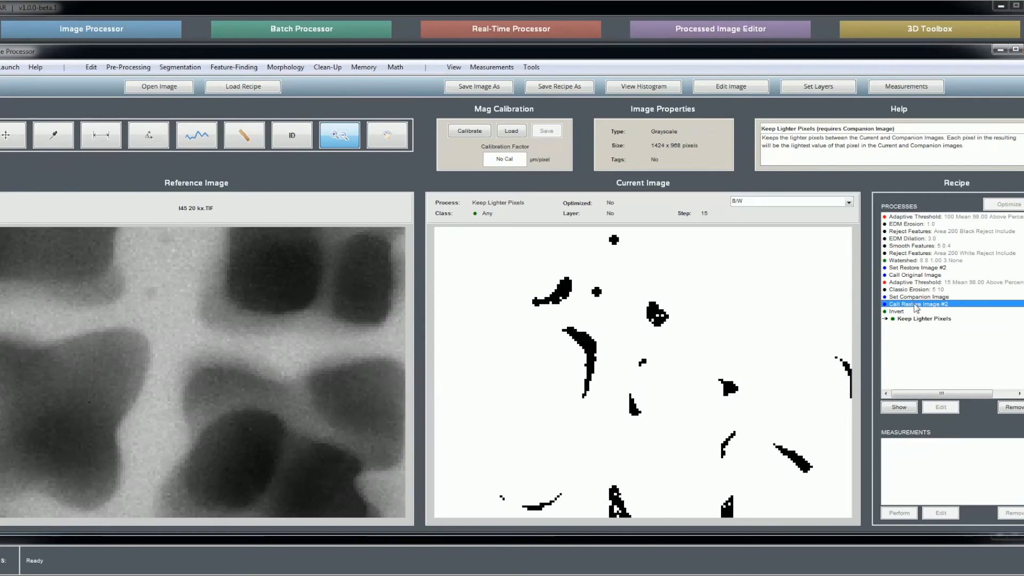
pyautogui.doubleClick(920, 306)
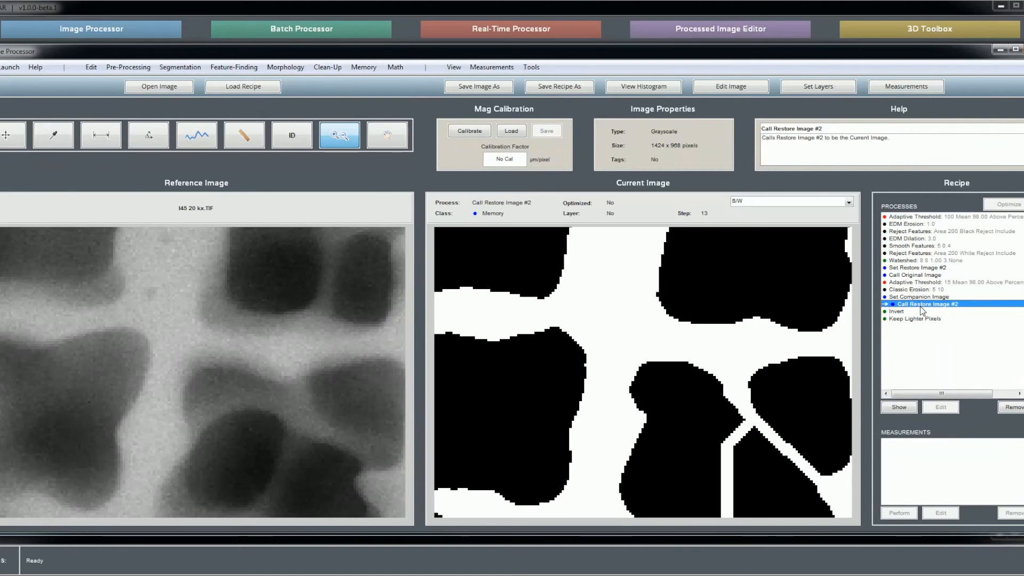
pyautogui.click(905, 312)
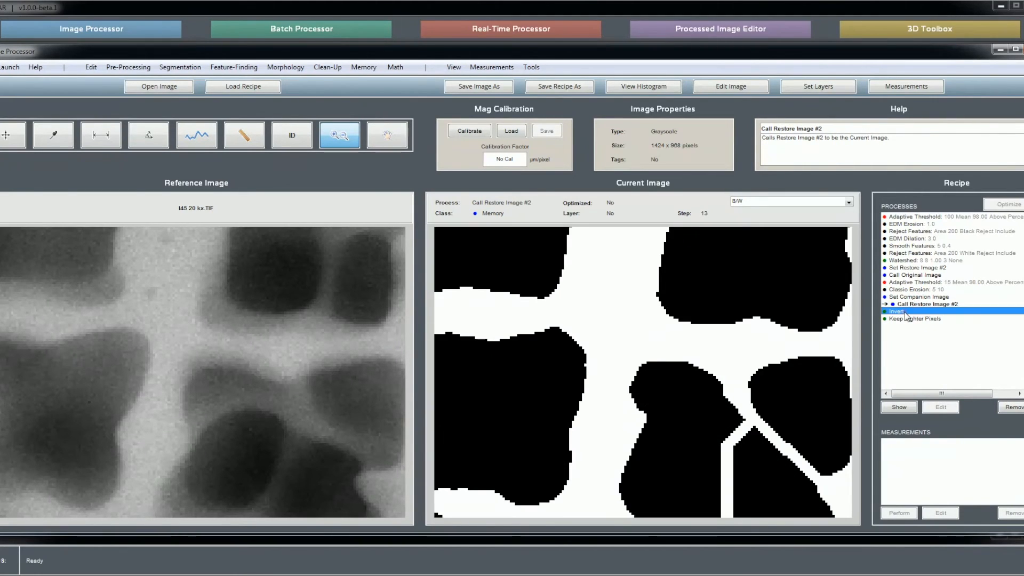
pyautogui.click(924, 319)
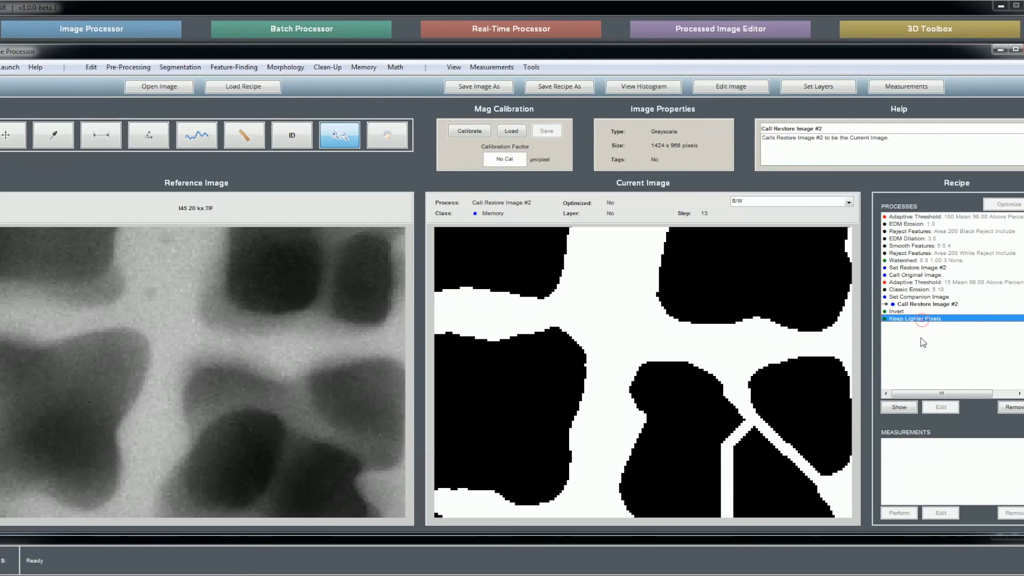
# Insert an EDM Dilation with a depth of 10 directly after Call Restore Image #2 in the recipe
pyautogui.click(919, 304)
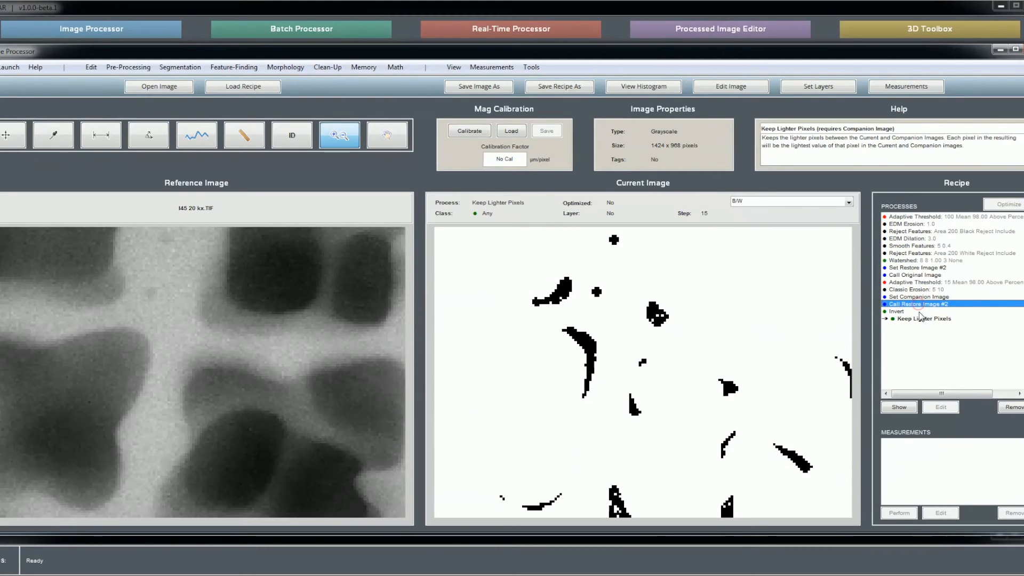
pyautogui.click(280, 71)
pyautogui.moveTo(320, 95)
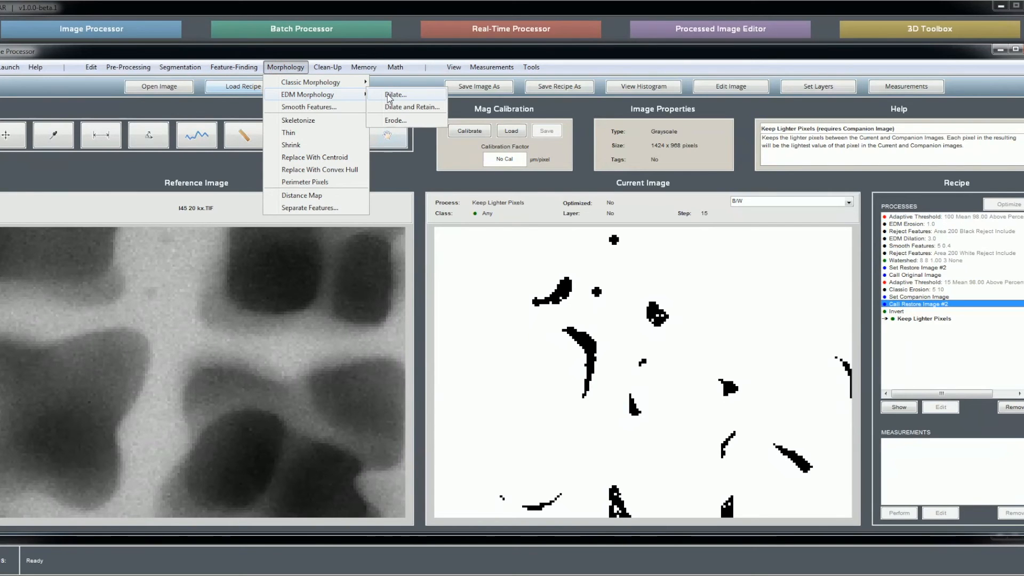
pyautogui.click(390, 96)
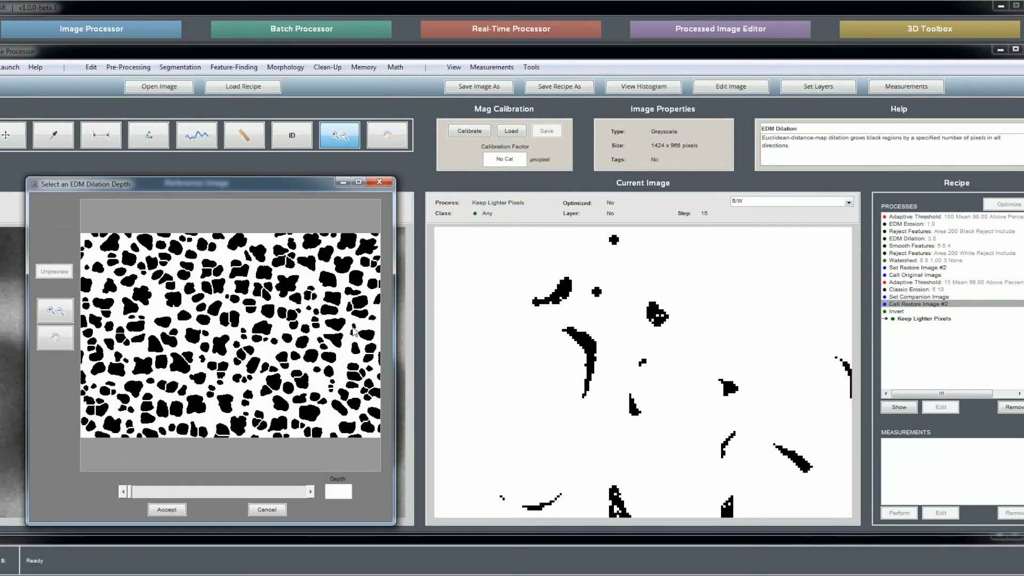
pyautogui.click(295, 496)
pyautogui.click(295, 496)
pyautogui.click(295, 496)
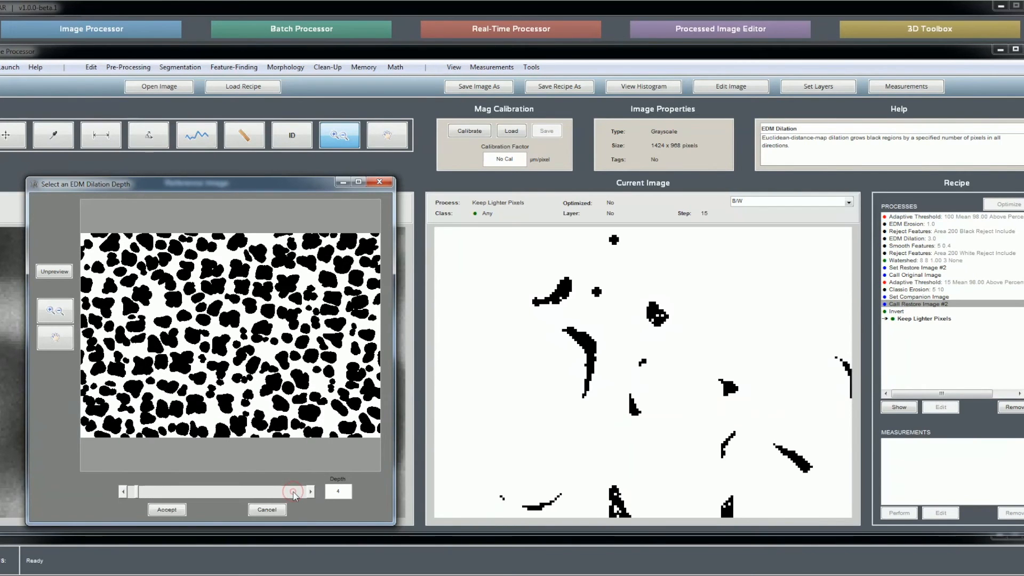
pyautogui.click(294, 493)
pyautogui.click(294, 492)
pyautogui.click(294, 493)
pyautogui.click(294, 493)
pyautogui.click(296, 493)
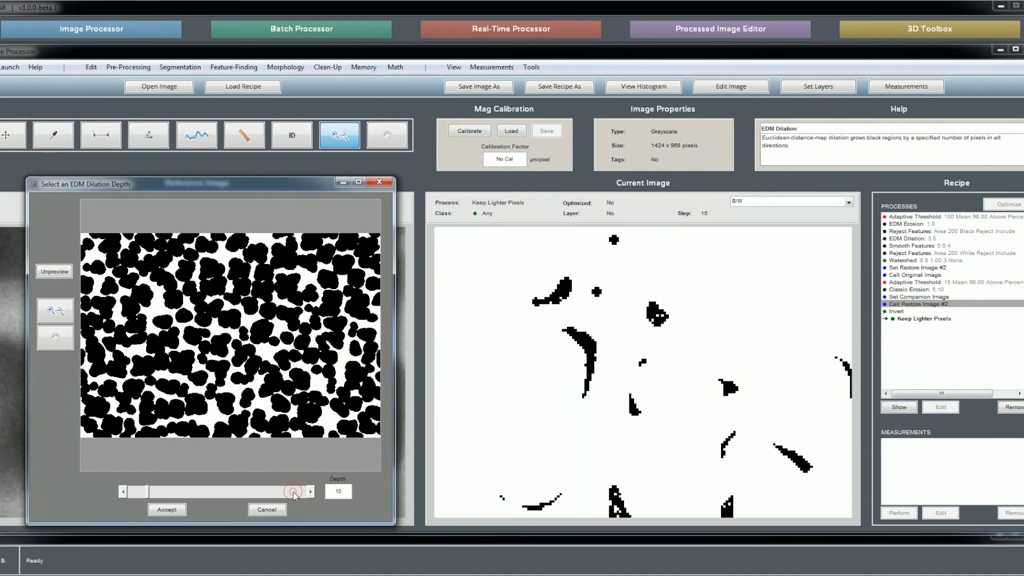
pyautogui.click(166, 510)
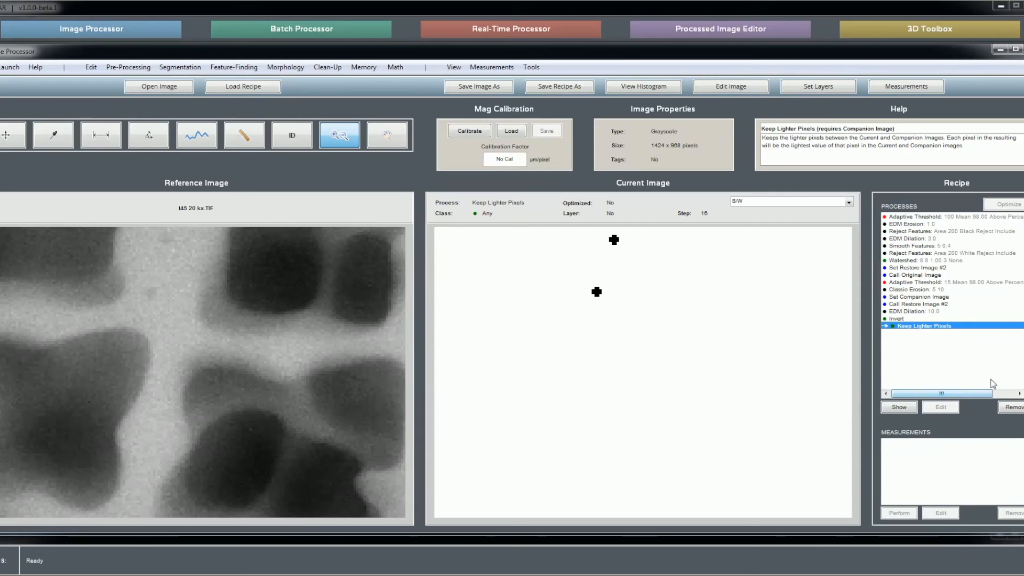
# Check the dilated mask's effect close up by viewing each recipe image from Set Companion Image through Keep Lighter Pixels
pyautogui.click(918, 298)
pyautogui.doubleClick(919, 298)
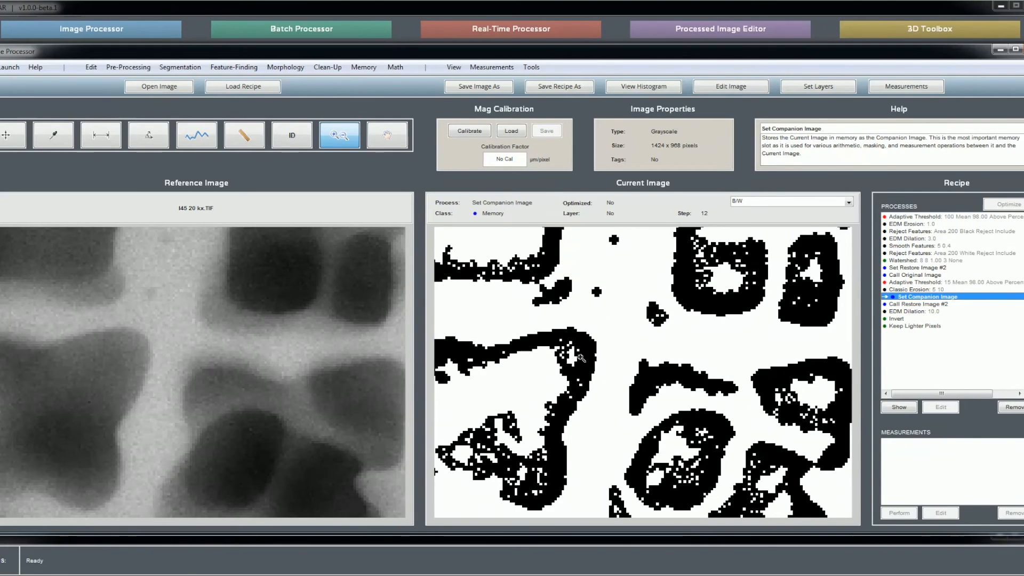
pyautogui.click(922, 305)
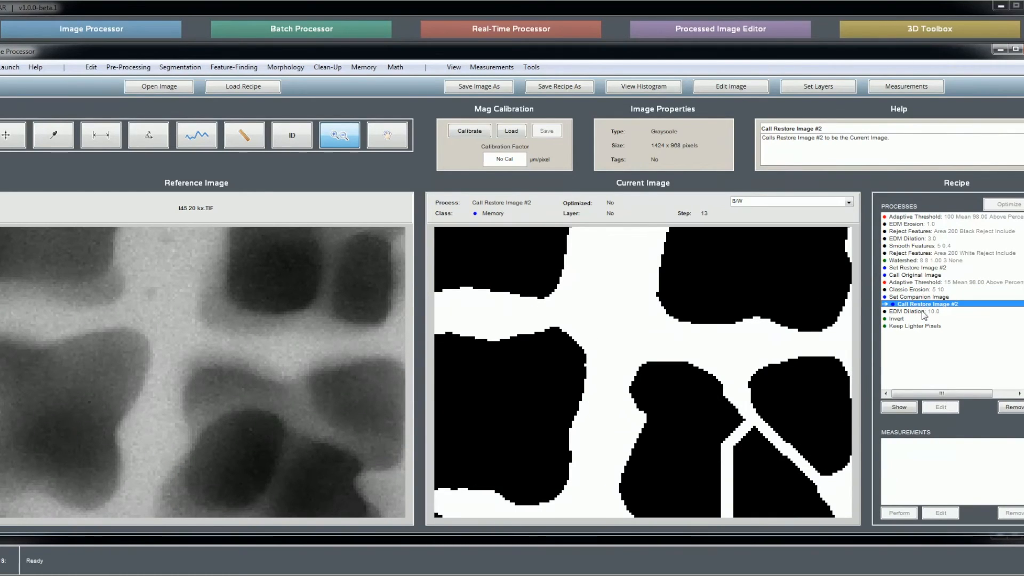
pyautogui.click(925, 311)
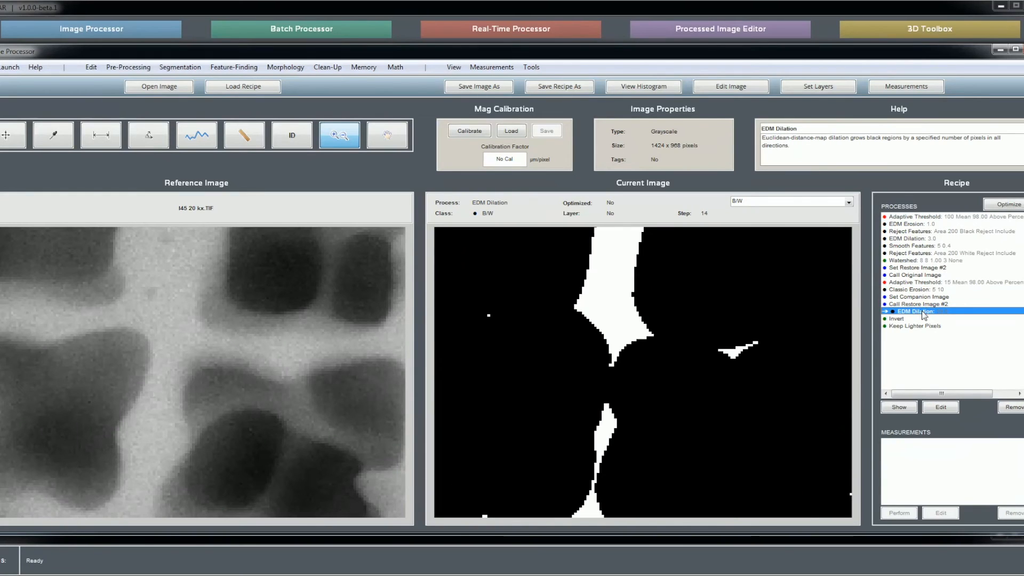
pyautogui.click(905, 318)
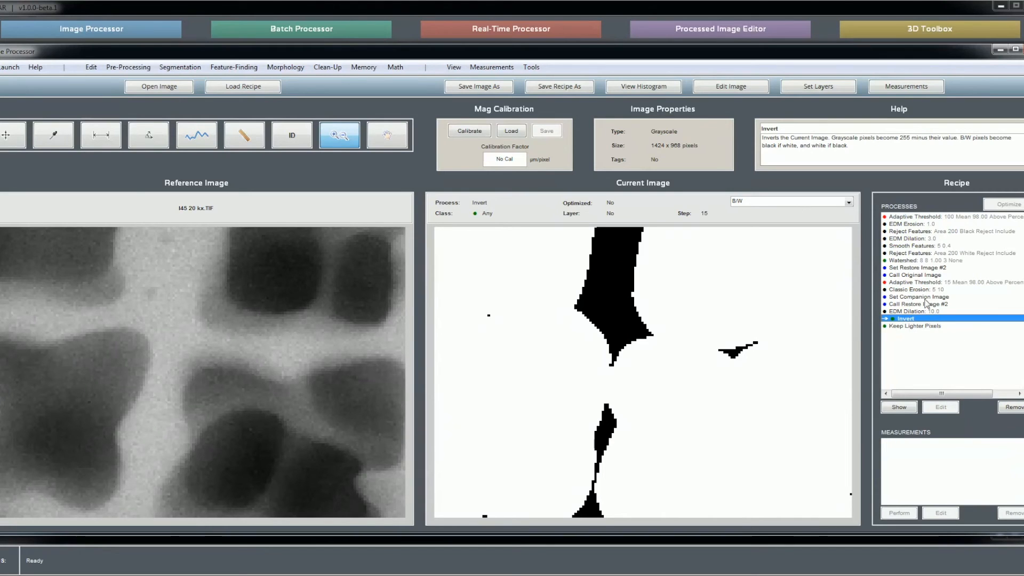
pyautogui.click(916, 326)
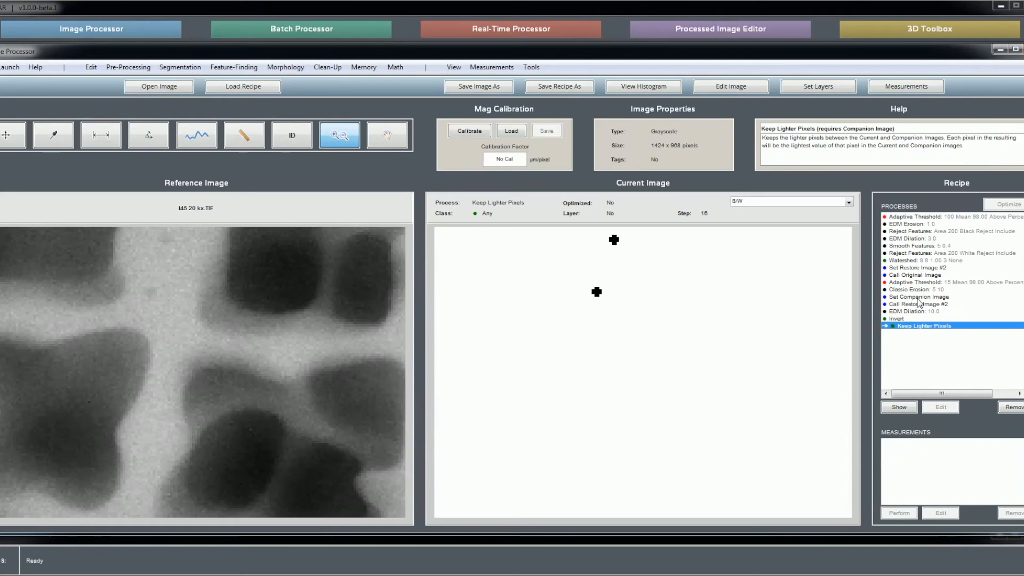
# Compare the companion image with the Keep Lighter Pixels result in a wider view and in the original full-image view
pyautogui.click(918, 297)
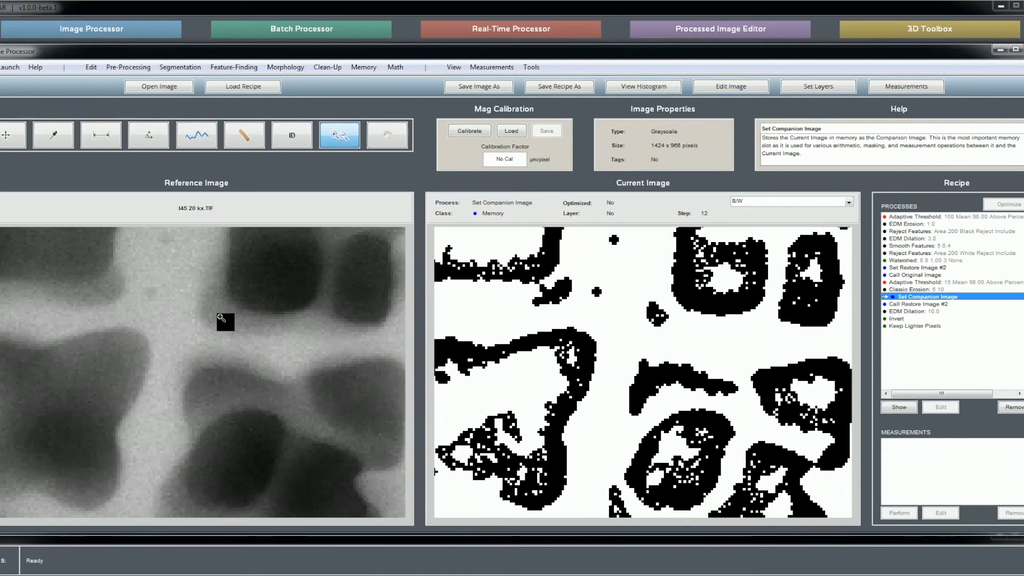
pyautogui.rightClick(623, 288)
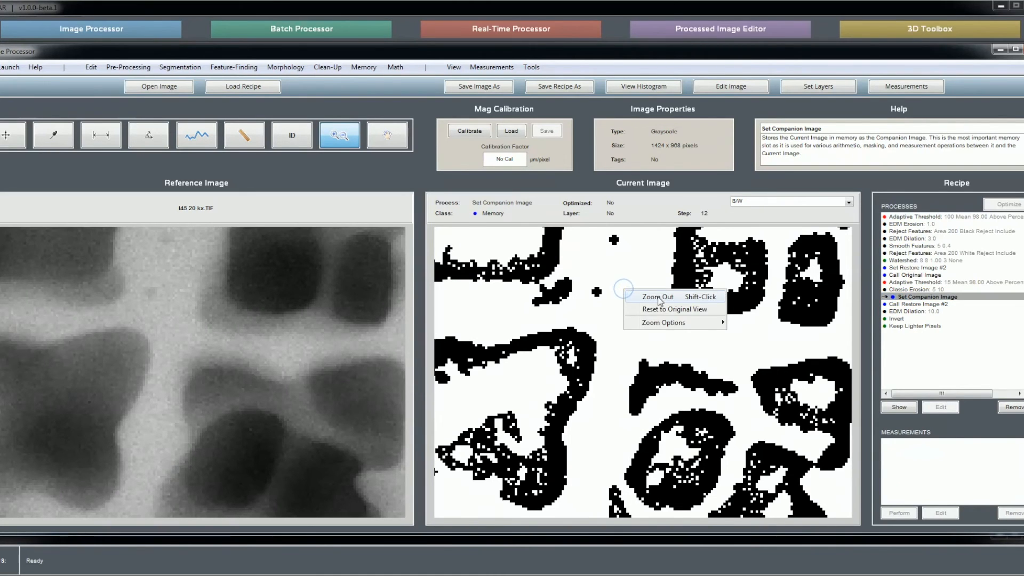
pyautogui.click(659, 300)
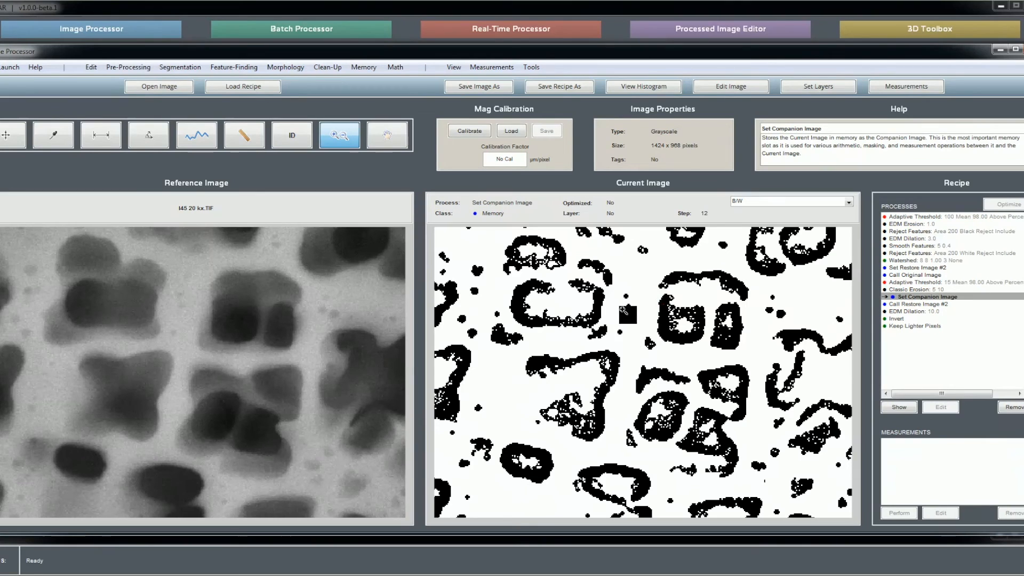
pyautogui.click(917, 326)
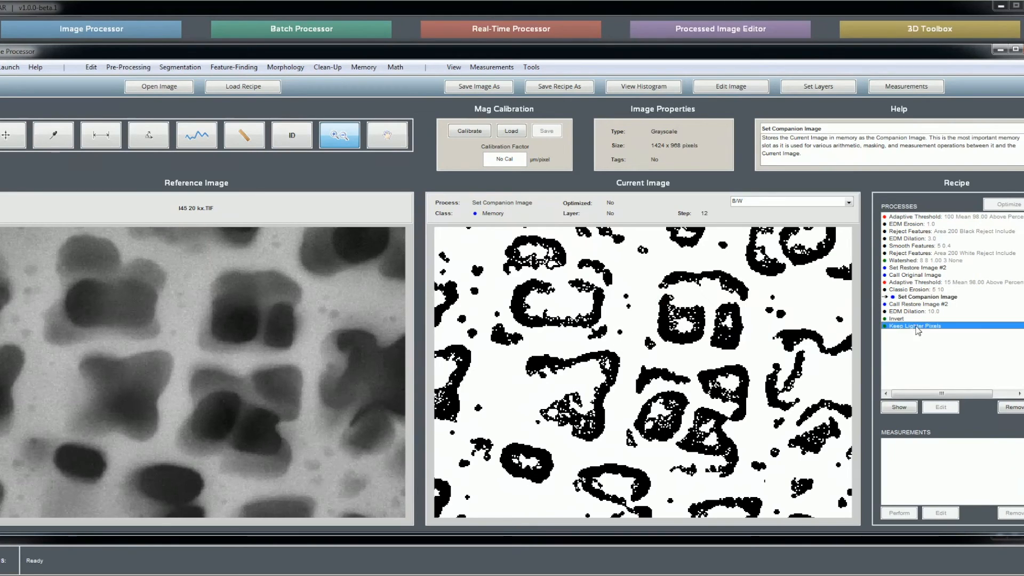
pyautogui.doubleClick(916, 326)
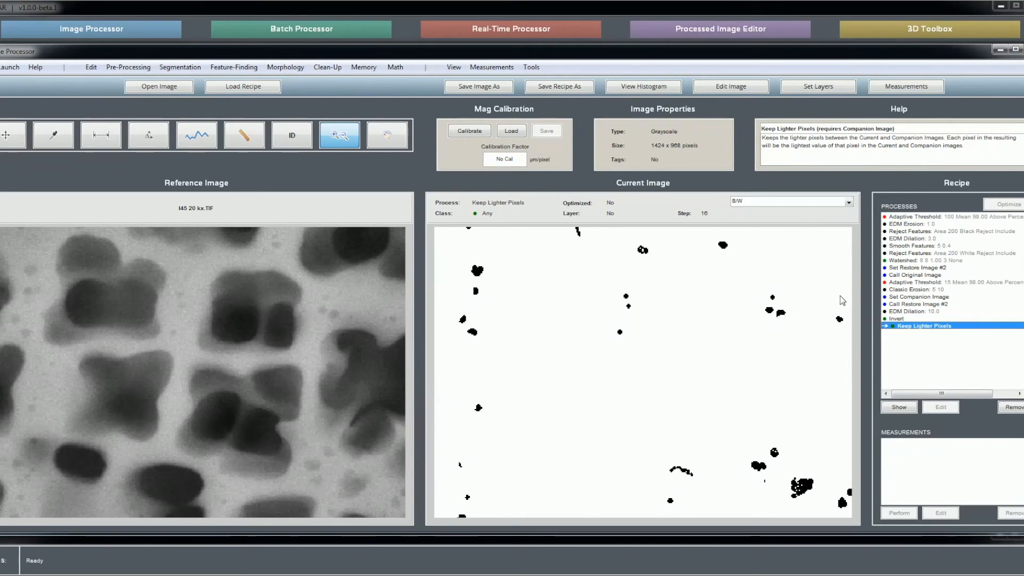
pyautogui.rightClick(686, 318)
pyautogui.click(735, 342)
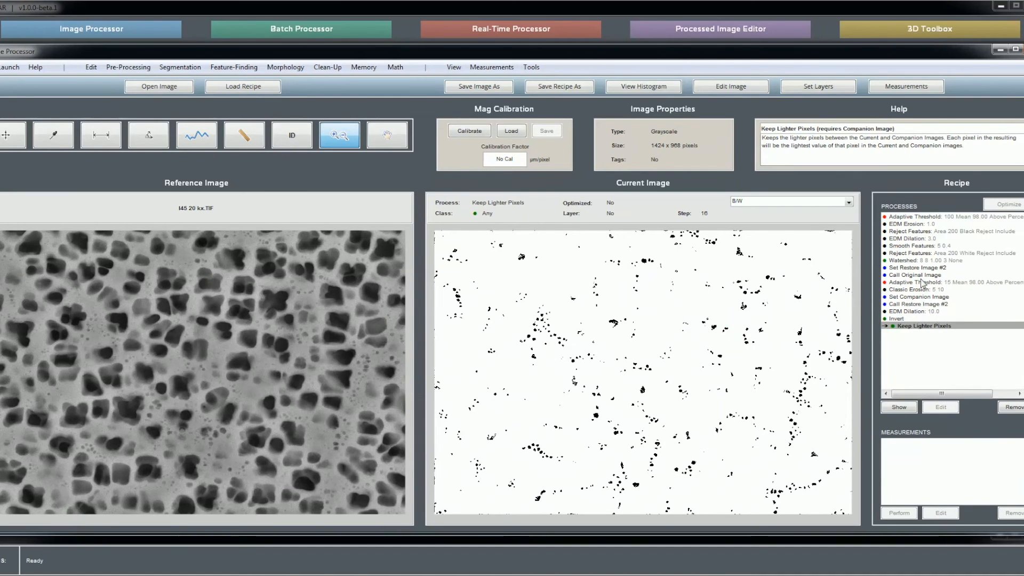
pyautogui.click(919, 297)
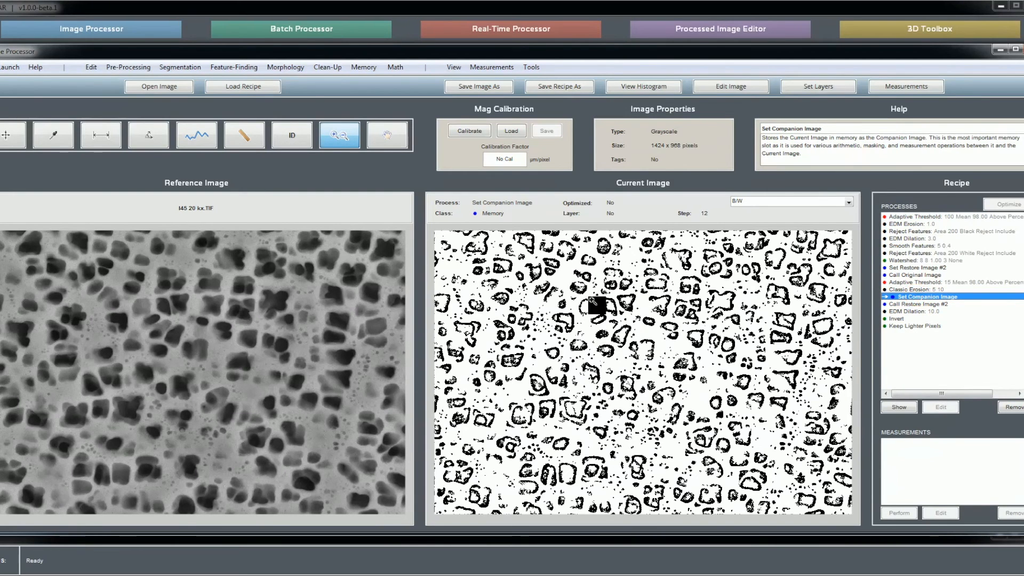
# View the recipe images for Call Restore Image #2, the 10.0 EDM Dilation and Invert in the full-image view
pyautogui.click(920, 305)
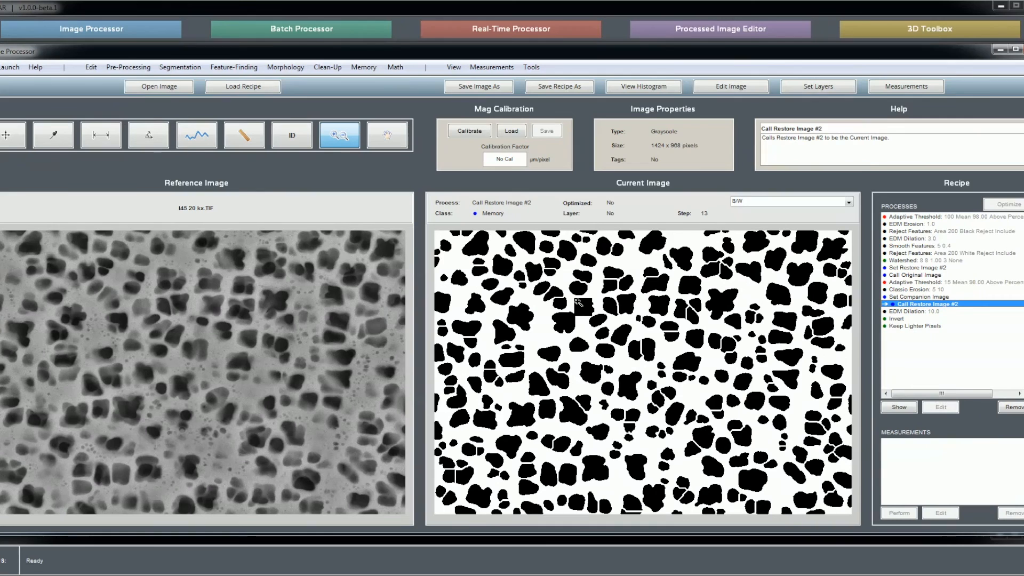
pyautogui.click(918, 314)
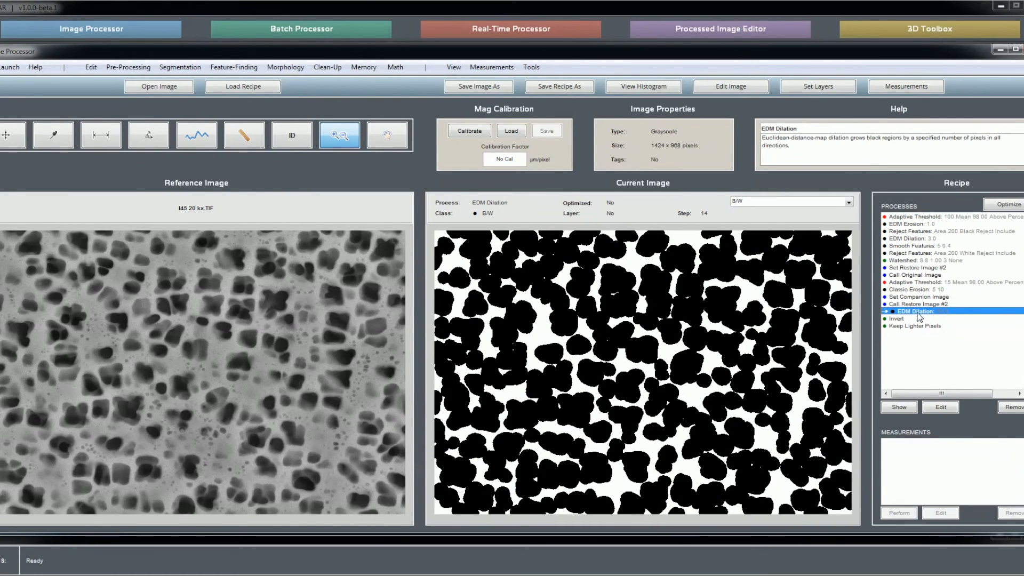
pyautogui.click(900, 319)
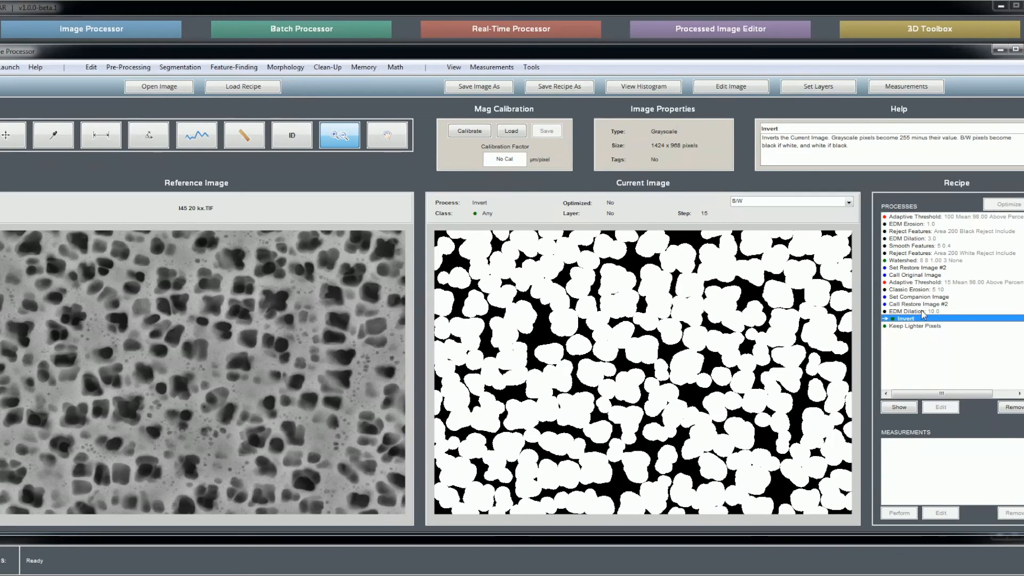
pyautogui.click(395, 67)
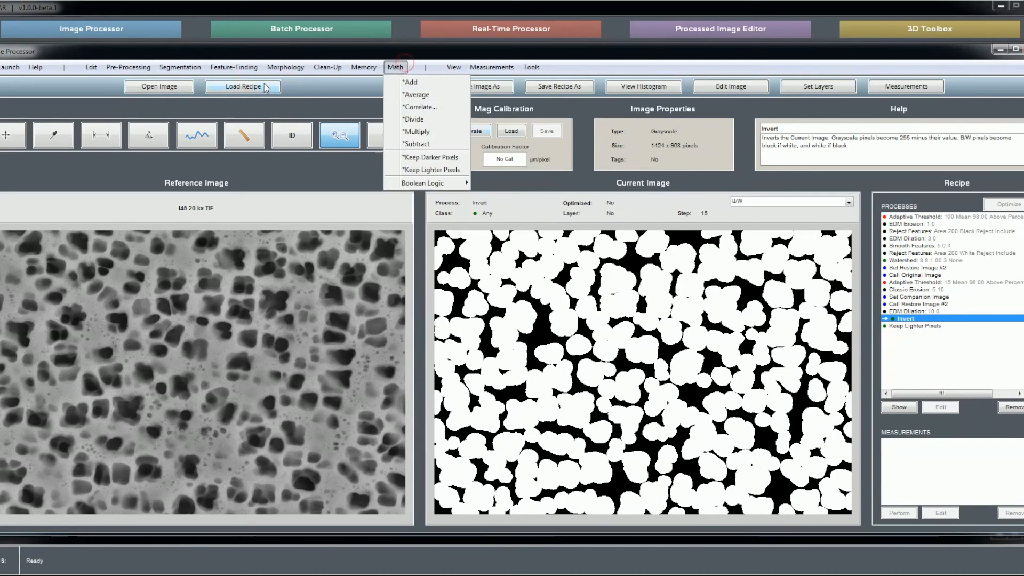
pyautogui.click(142, 71)
pyautogui.moveTo(221, 77)
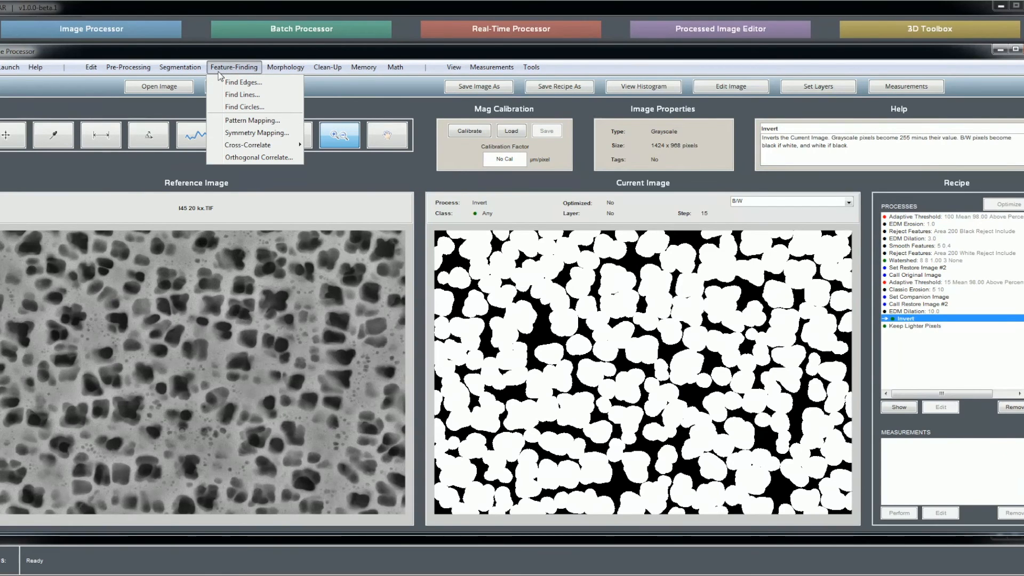
pyautogui.moveTo(402, 72)
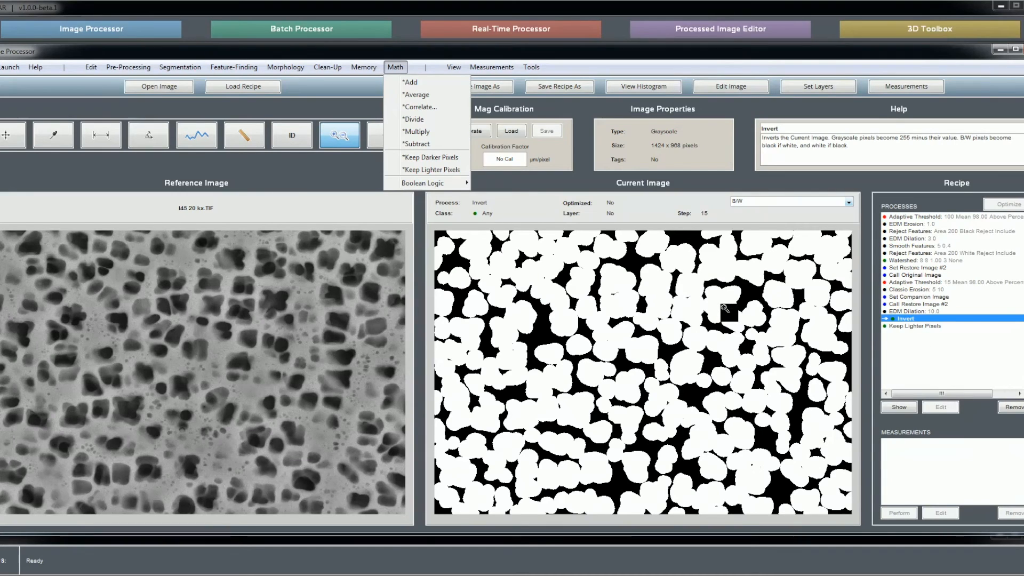
# Compare the Keep Lighter Pixels result with the Invert mask and the stored companion image
pyautogui.click(908, 327)
pyautogui.click(903, 319)
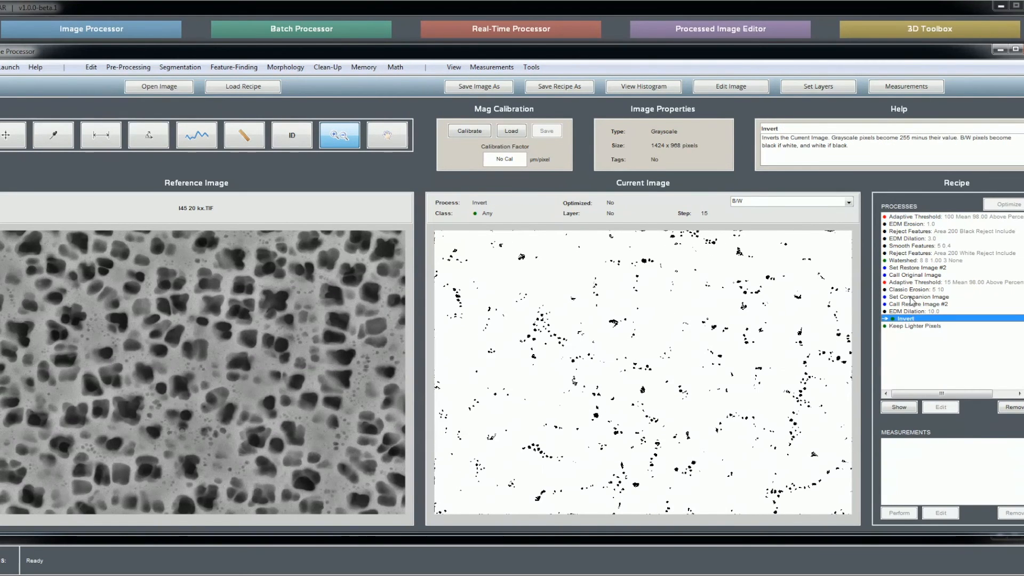
pyautogui.click(911, 297)
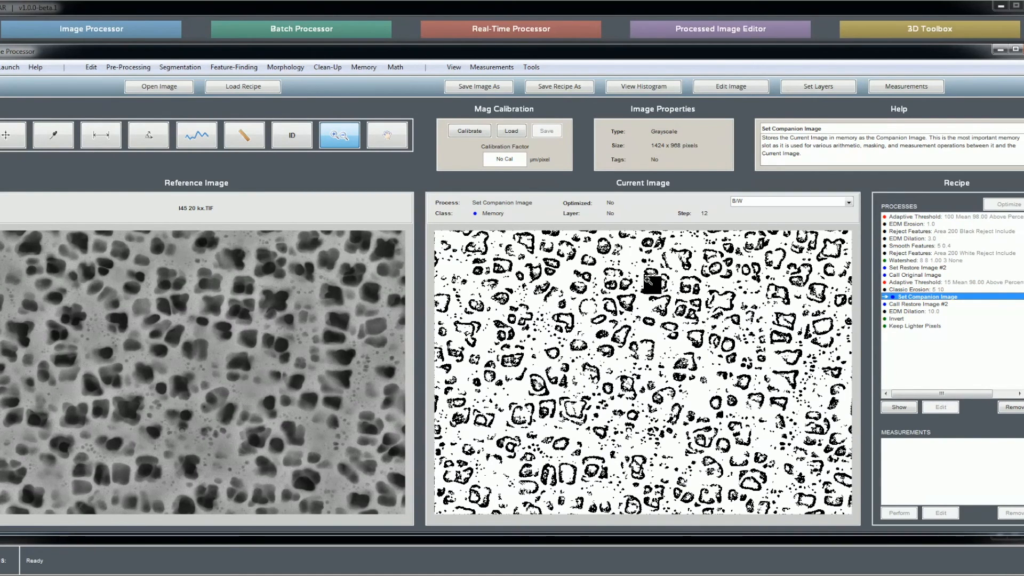
pyautogui.click(910, 326)
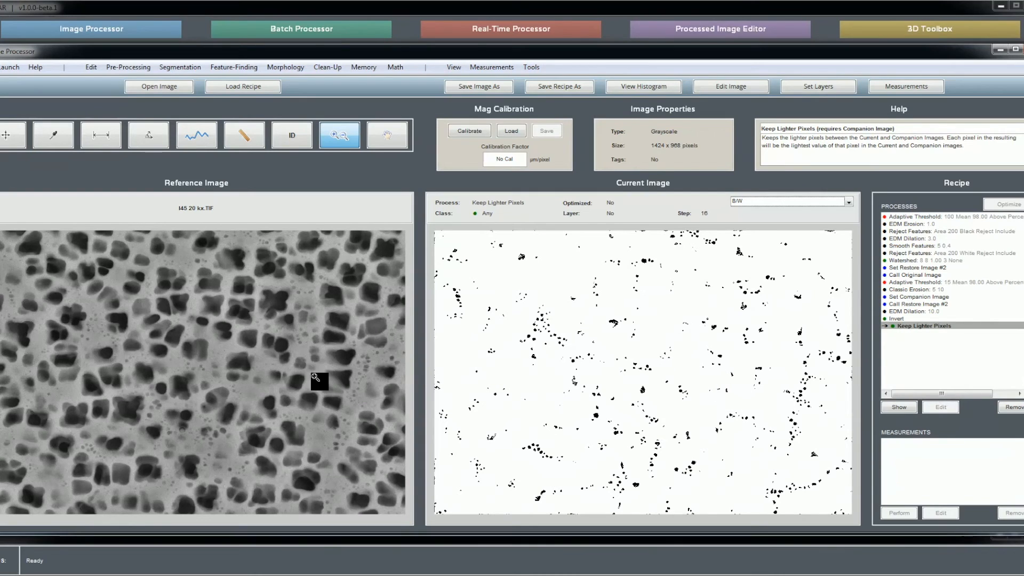
# Show the Keep Lighter Pixels result as an outline and inspect the small-particle outlines close up in several areas
pyautogui.click(747, 201)
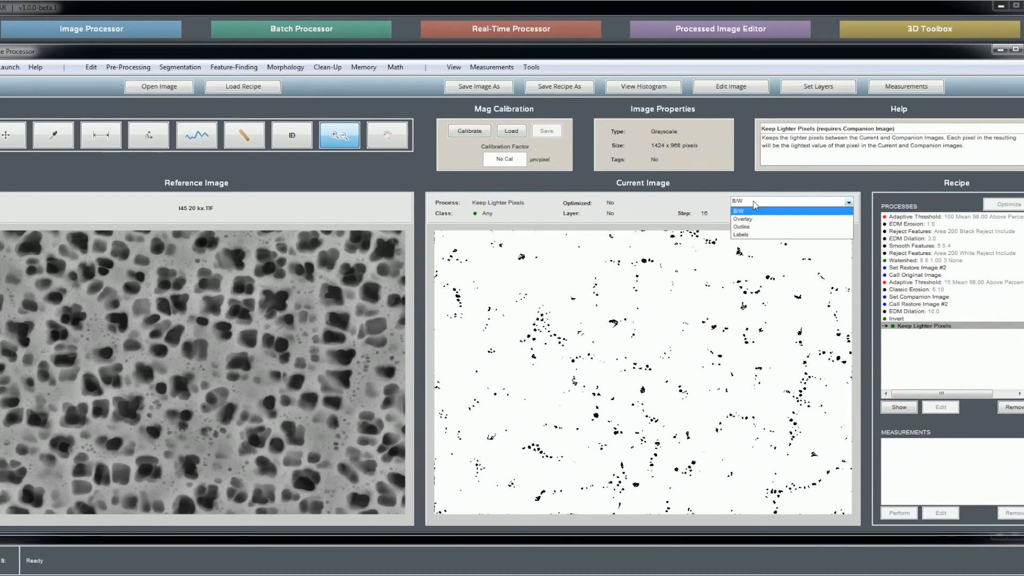
pyautogui.click(745, 227)
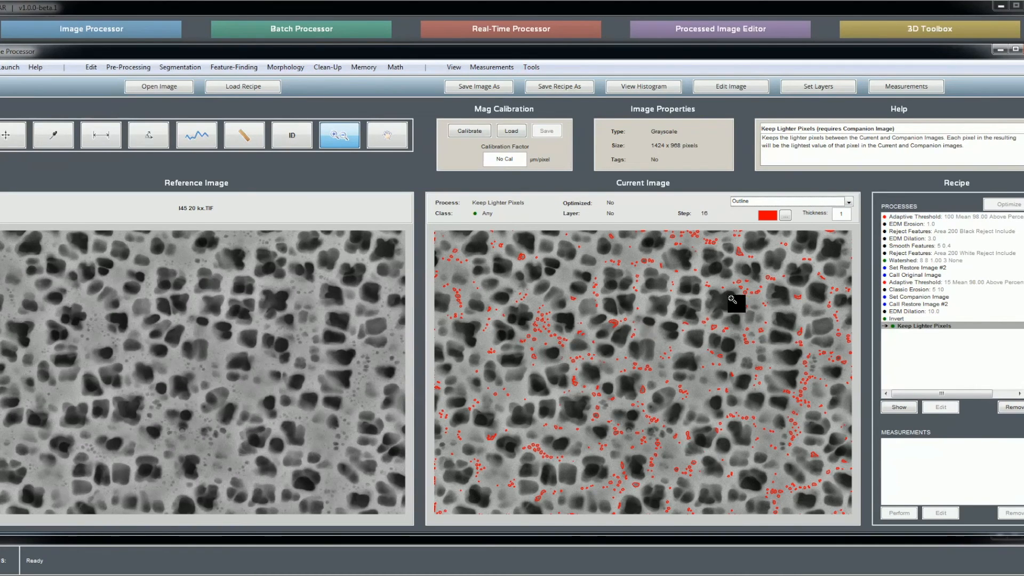
pyautogui.moveTo(721, 267); pyautogui.dragTo(789, 307)
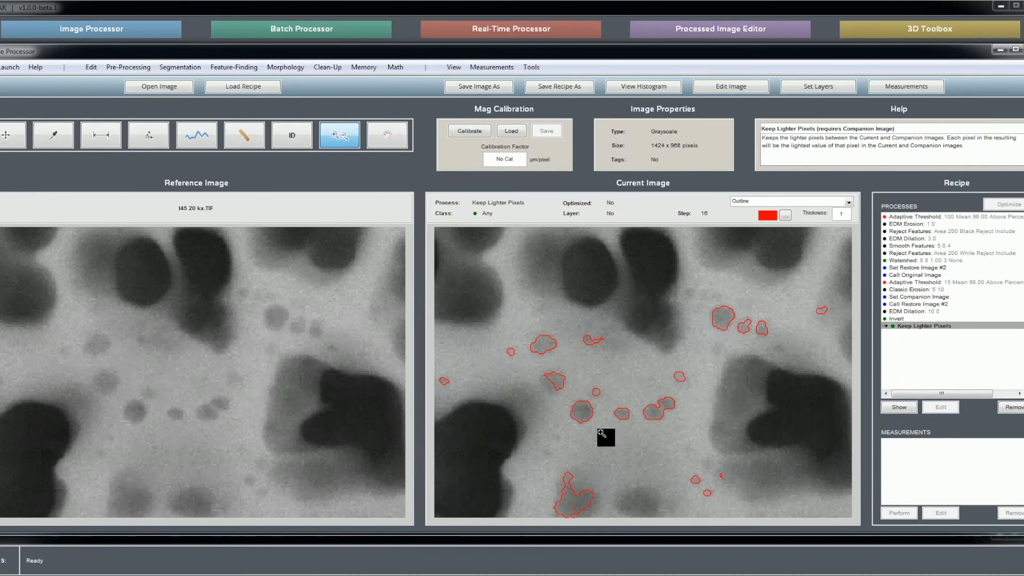
pyautogui.click(385, 138)
pyautogui.moveTo(589, 376); pyautogui.dragTo(589, 252)
pyautogui.moveTo(681, 400); pyautogui.dragTo(656, 290)
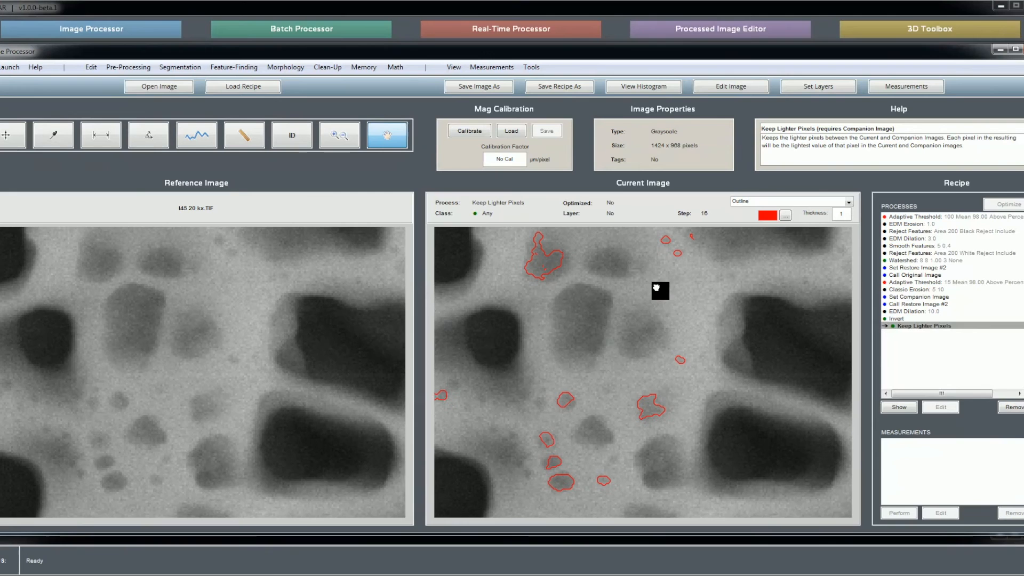
pyautogui.moveTo(649, 361); pyautogui.dragTo(642, 340)
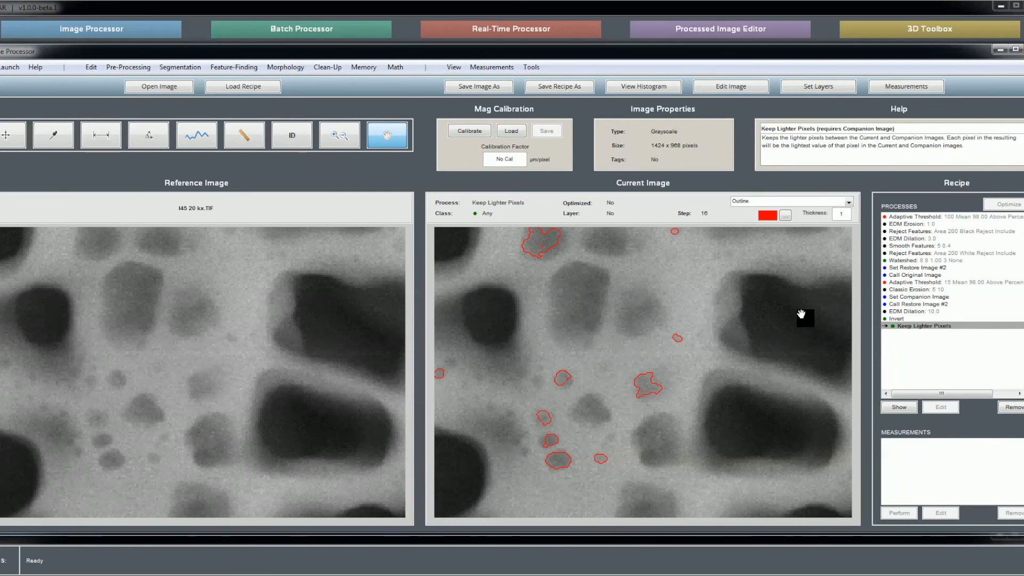
# Check the large-particle outlines of Set Restore Image #2 close up and return to the original full-image view
pyautogui.click(931, 268)
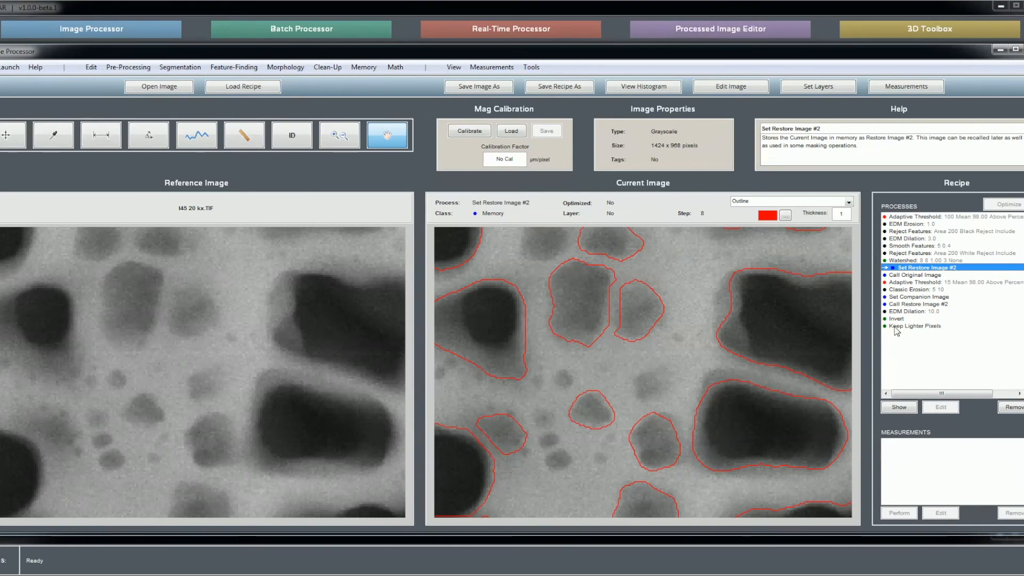
pyautogui.rightClick(624, 290)
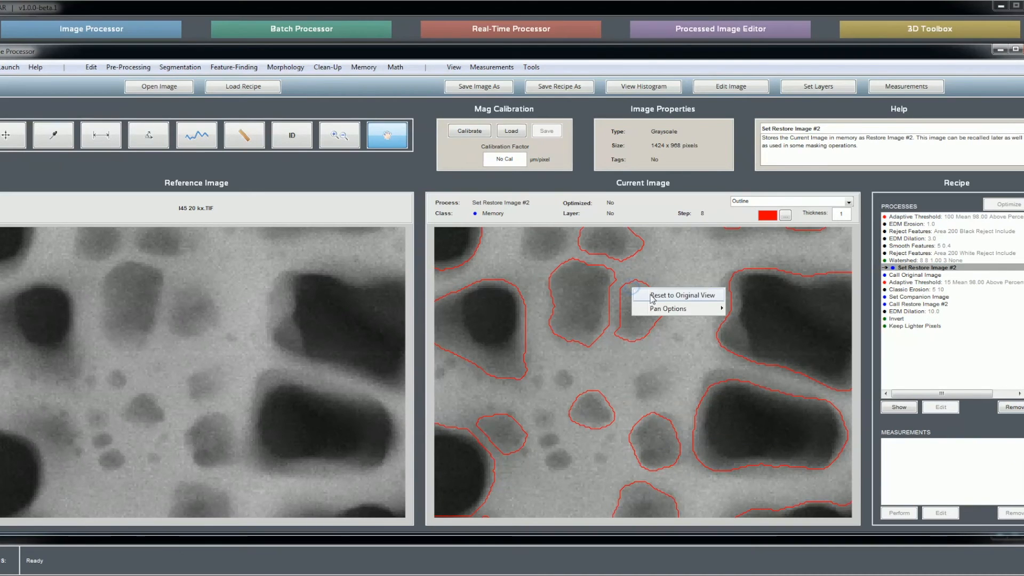
pyautogui.click(651, 295)
# Store the Keep Lighter Pixels result as the companion image and recall Restore Image #2 at the end of the recipe
pyautogui.click(917, 327)
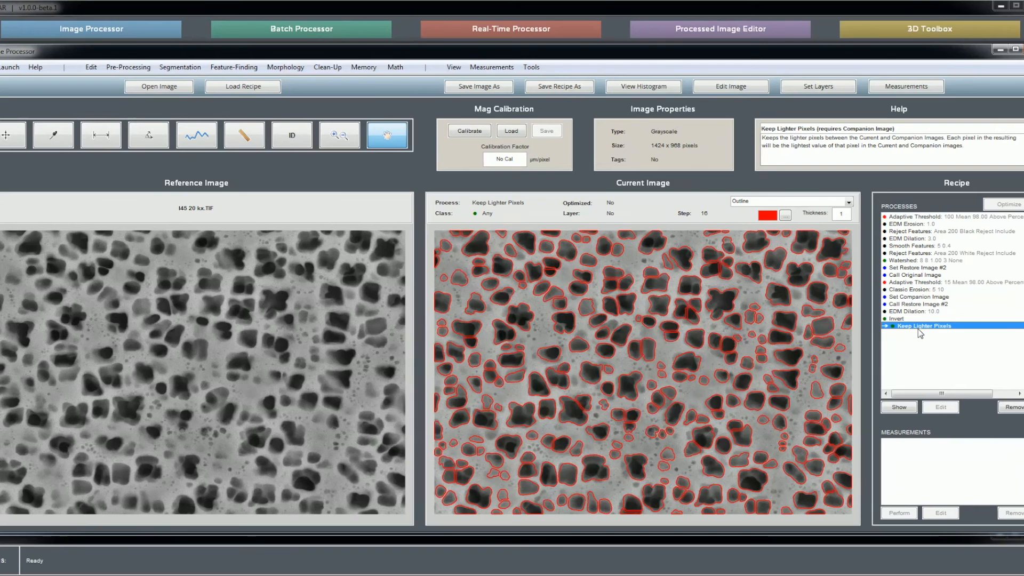
pyautogui.click(364, 67)
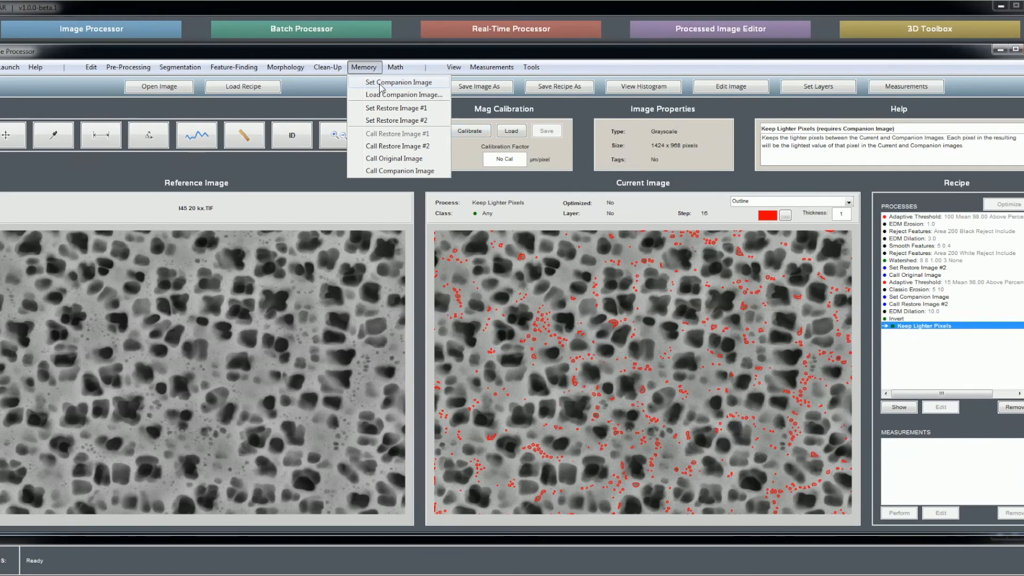
pyautogui.click(380, 85)
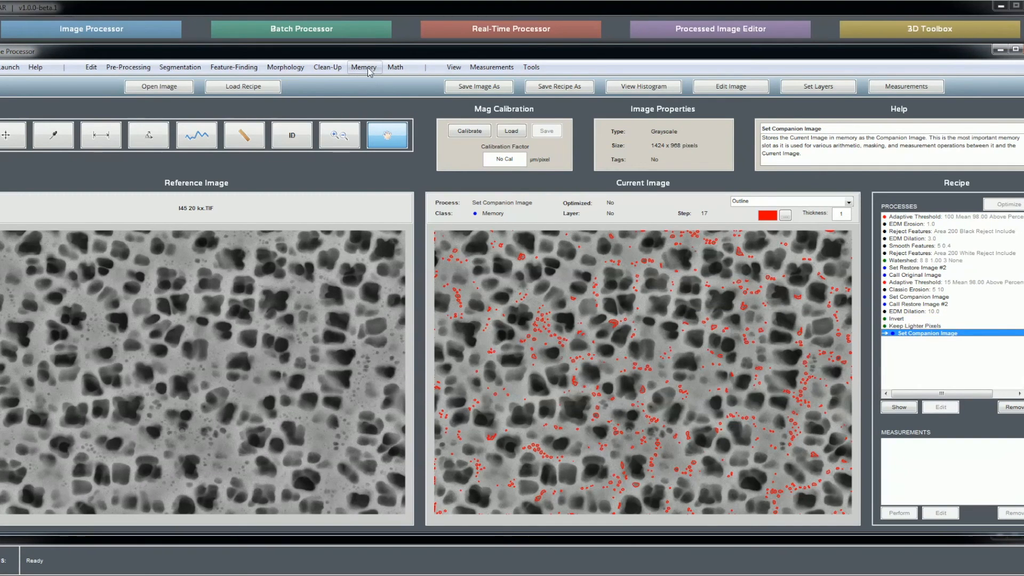
pyautogui.click(368, 69)
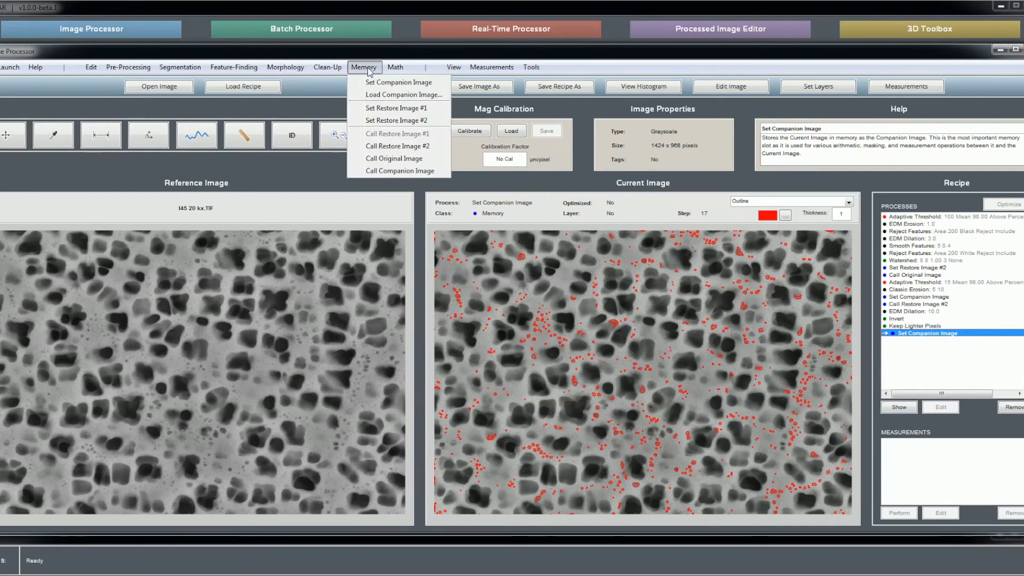
pyautogui.click(392, 146)
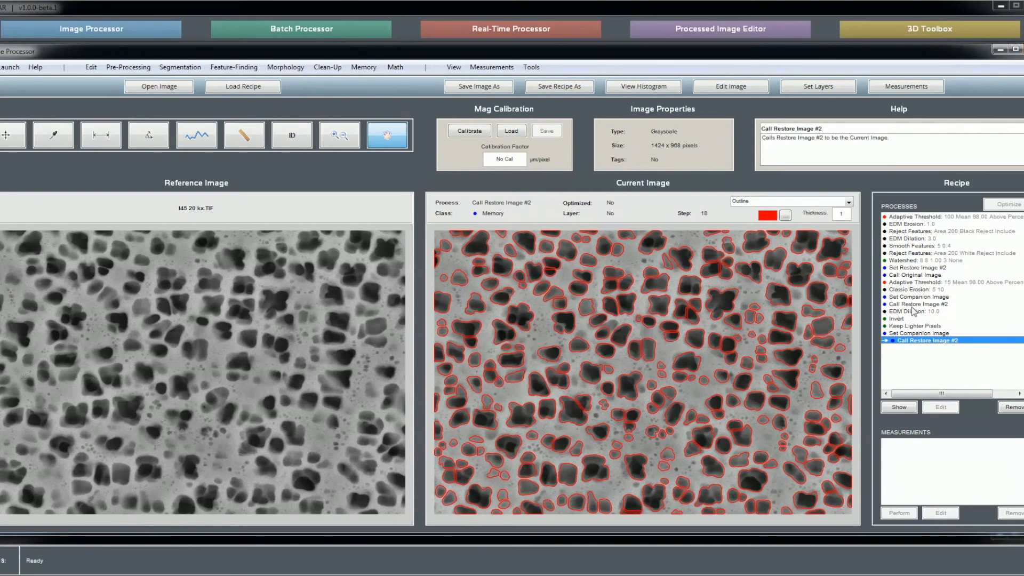
# Combine the recalled Restore Image #2 with the small-particle companion image by appending Keep Darker Pixels to the recipe
pyautogui.click(928, 334)
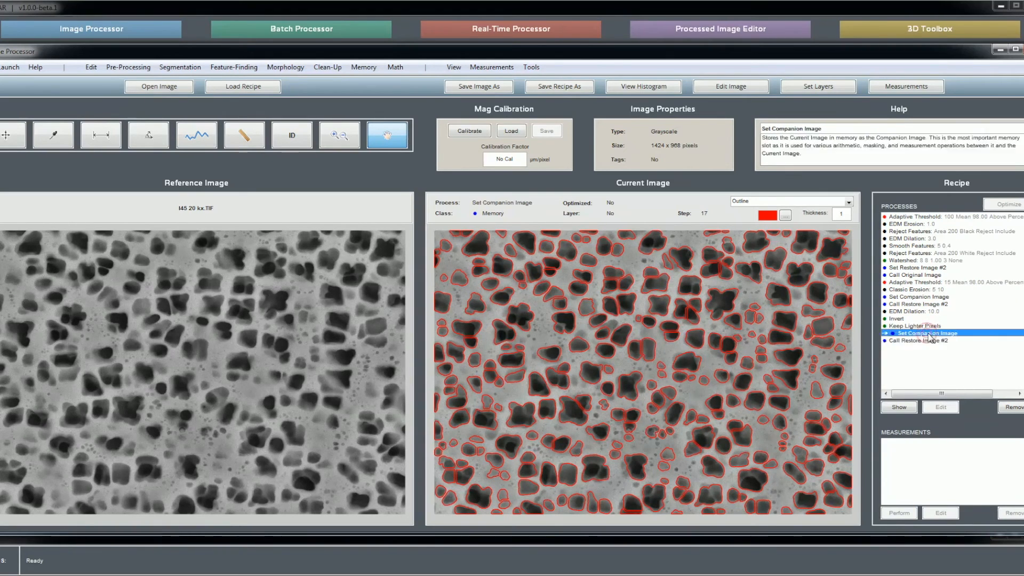
pyautogui.click(935, 341)
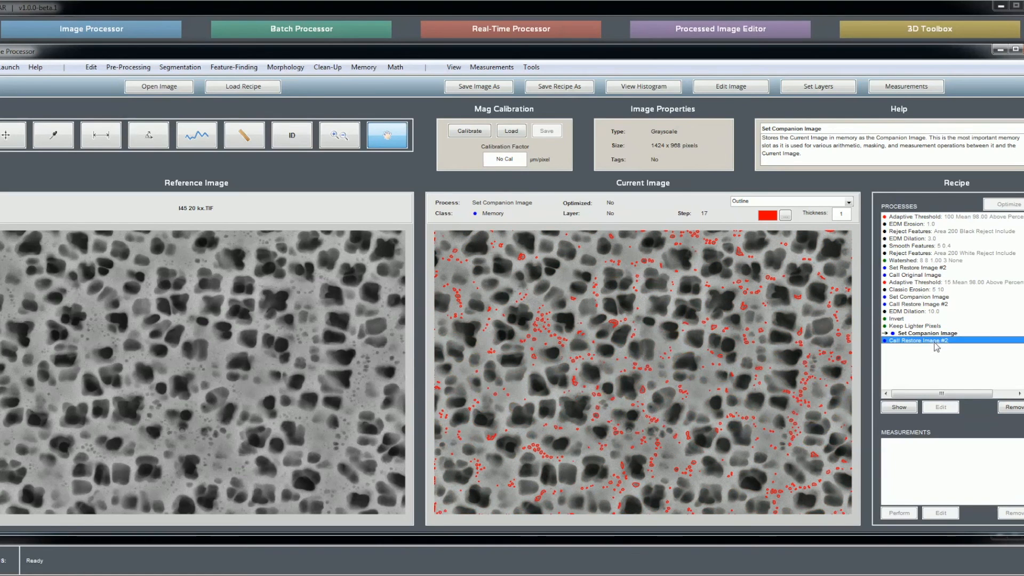
pyautogui.click(395, 67)
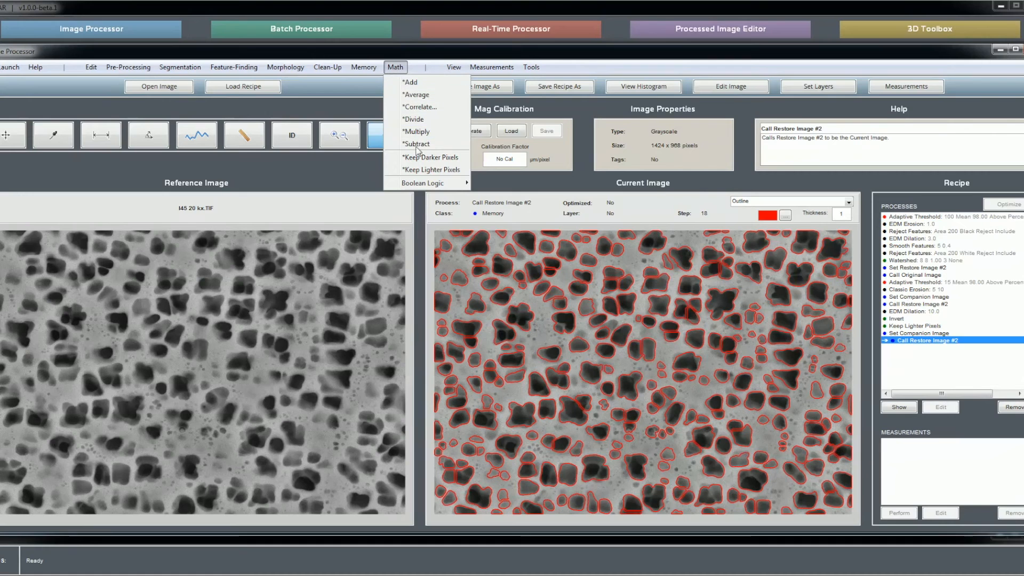
pyautogui.click(421, 158)
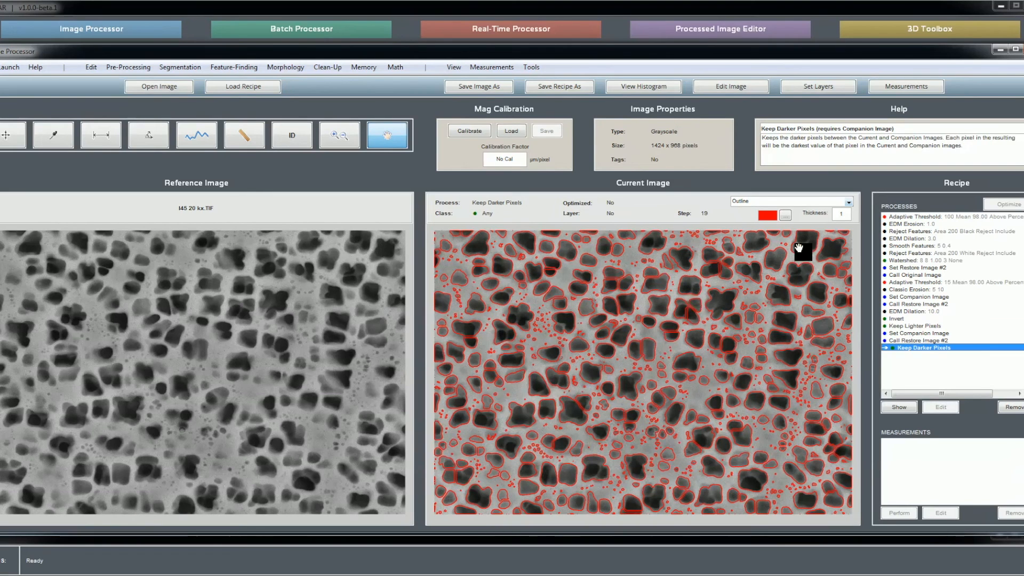
# Switch the display to B/W and compare the Keep Darker Pixels result with its companion and Restore Image #2 source images
pyautogui.click(763, 204)
pyautogui.click(754, 211)
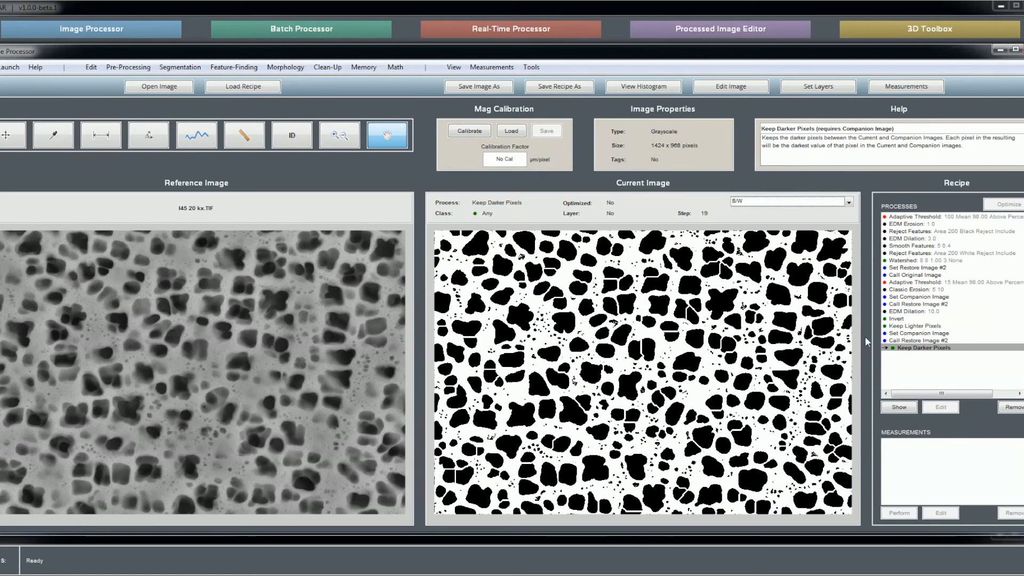
pyautogui.click(915, 341)
pyautogui.doubleClick(915, 343)
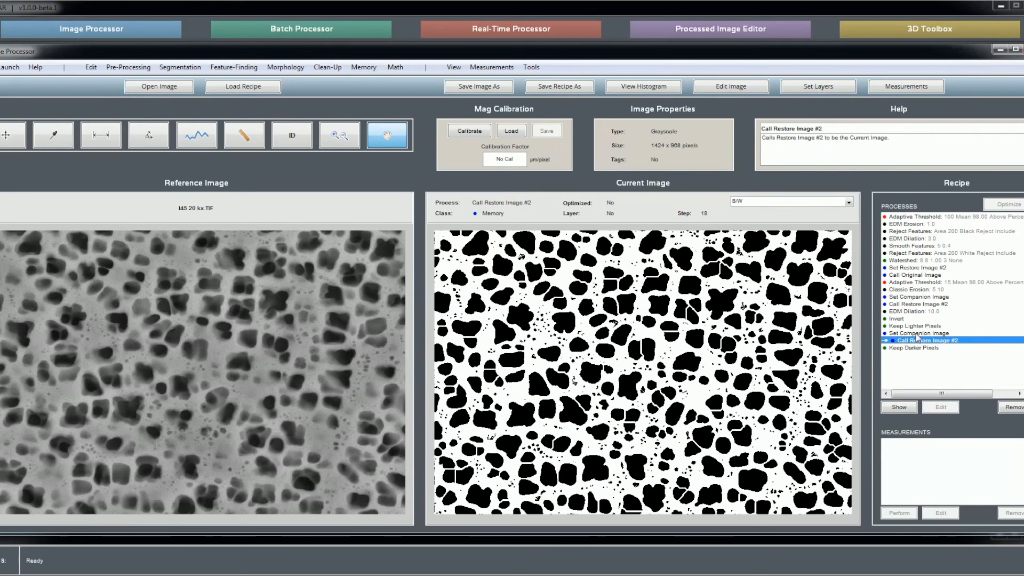
pyautogui.click(916, 334)
pyautogui.doubleClick(916, 334)
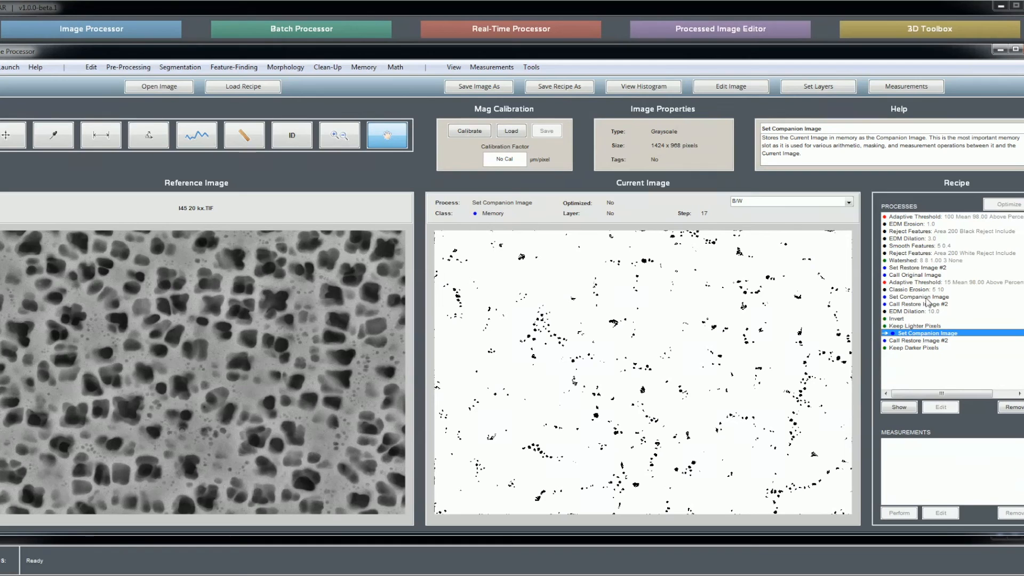
pyautogui.doubleClick(933, 268)
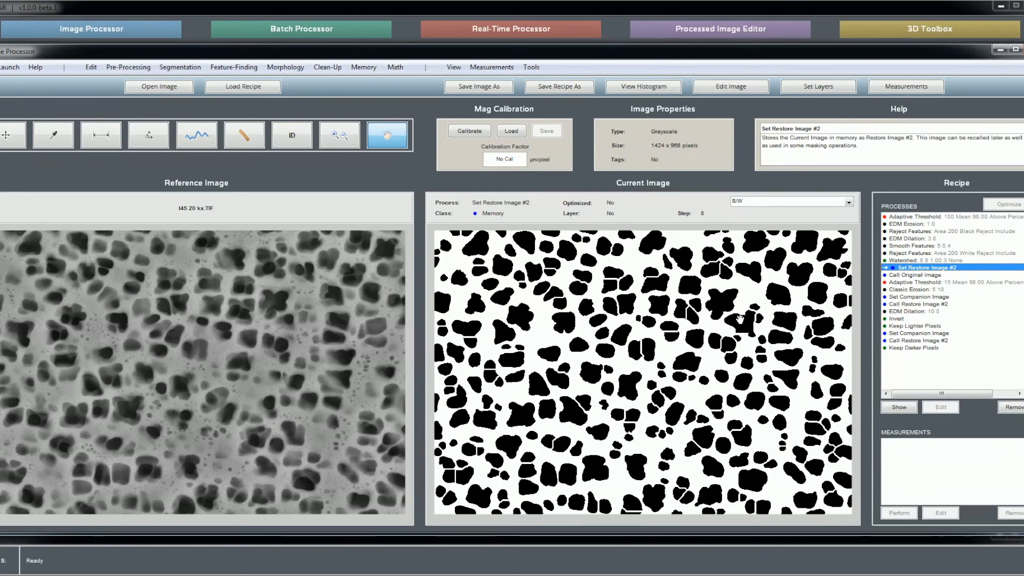
pyautogui.click(926, 349)
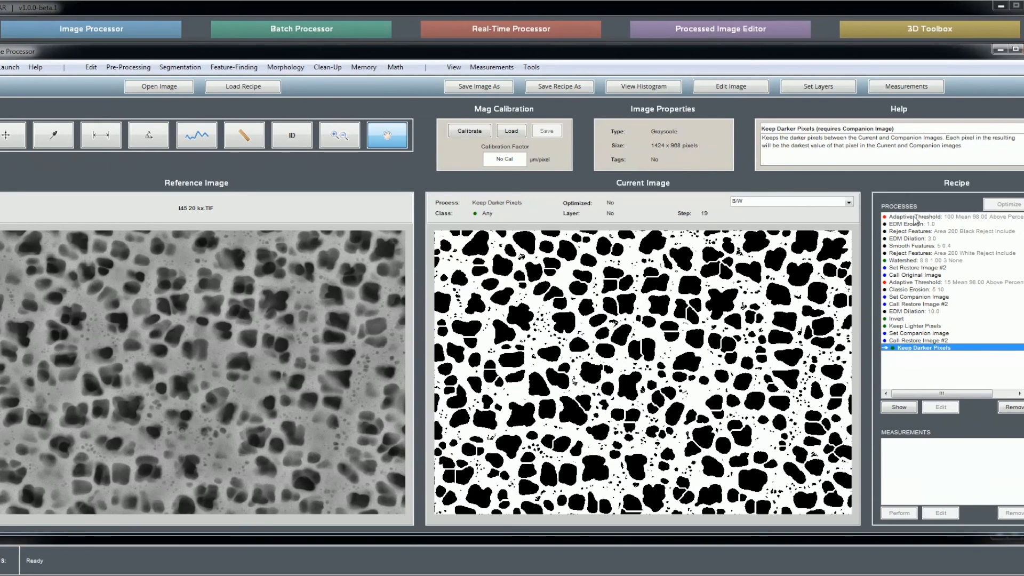
# Review the first four recipe stages in turn: Adaptive Threshold, EDM Erosion, Reject Features and EDM Dilation
pyautogui.click(915, 217)
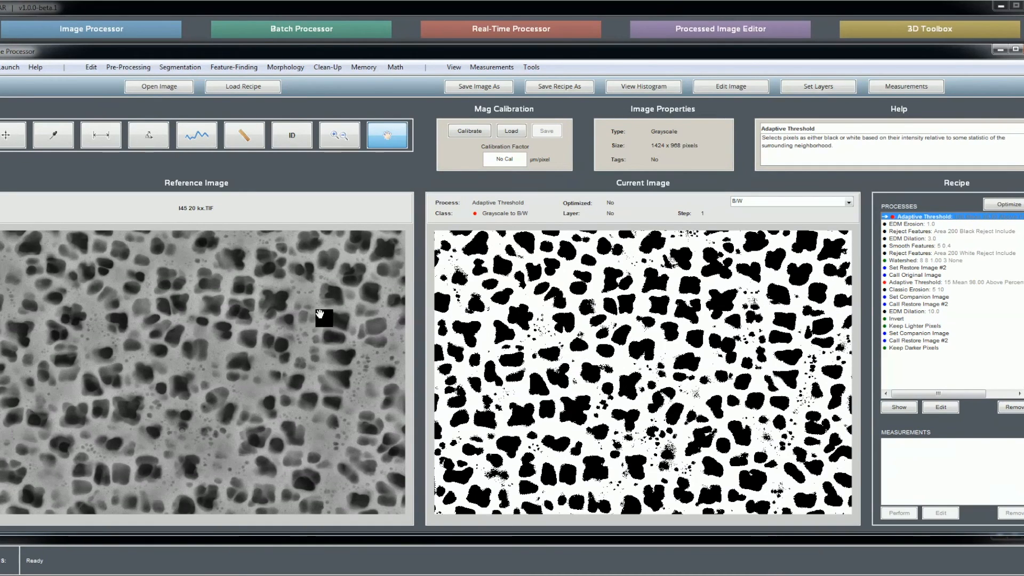
pyautogui.click(931, 224)
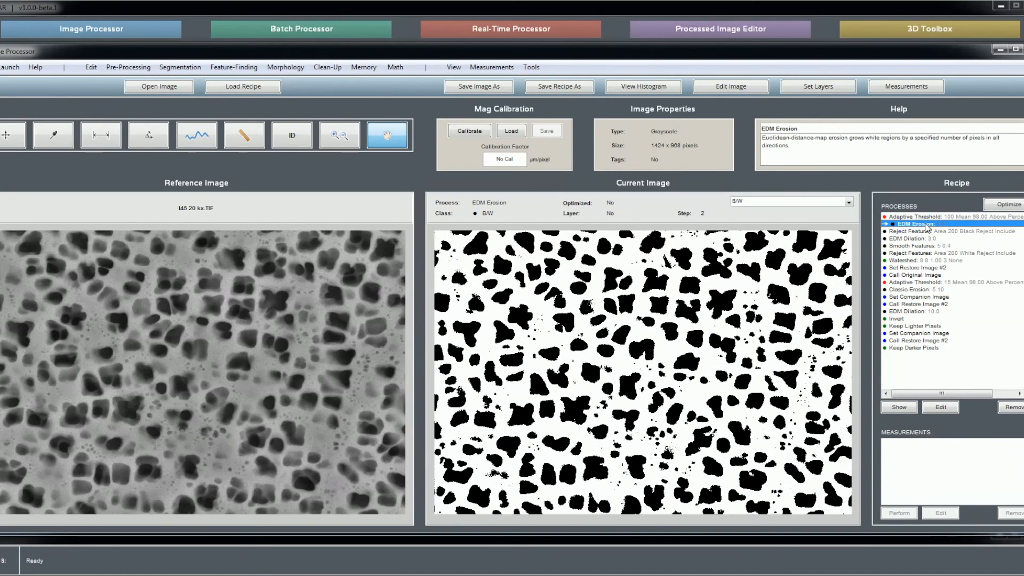
pyautogui.click(923, 233)
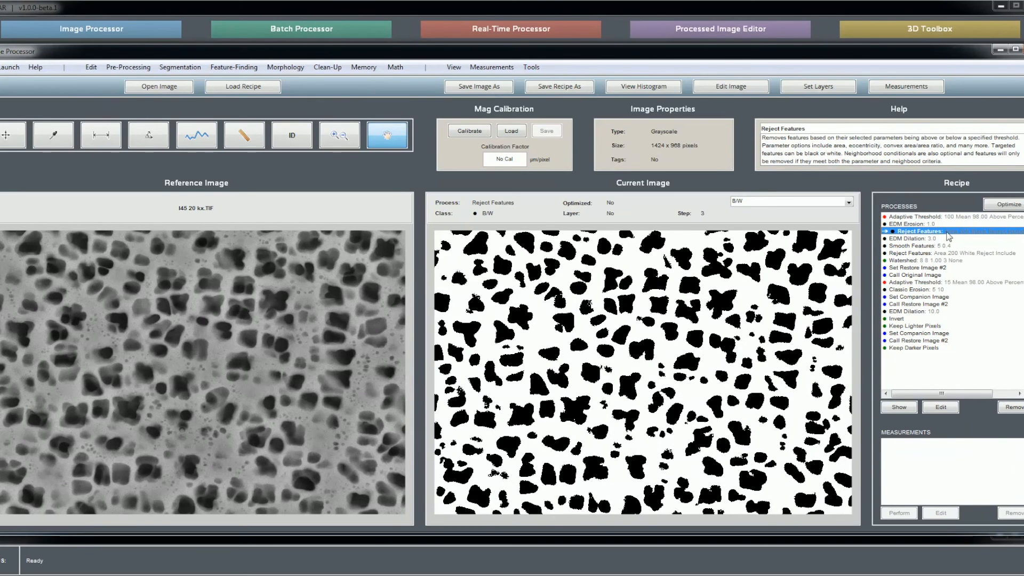
pyautogui.click(941, 240)
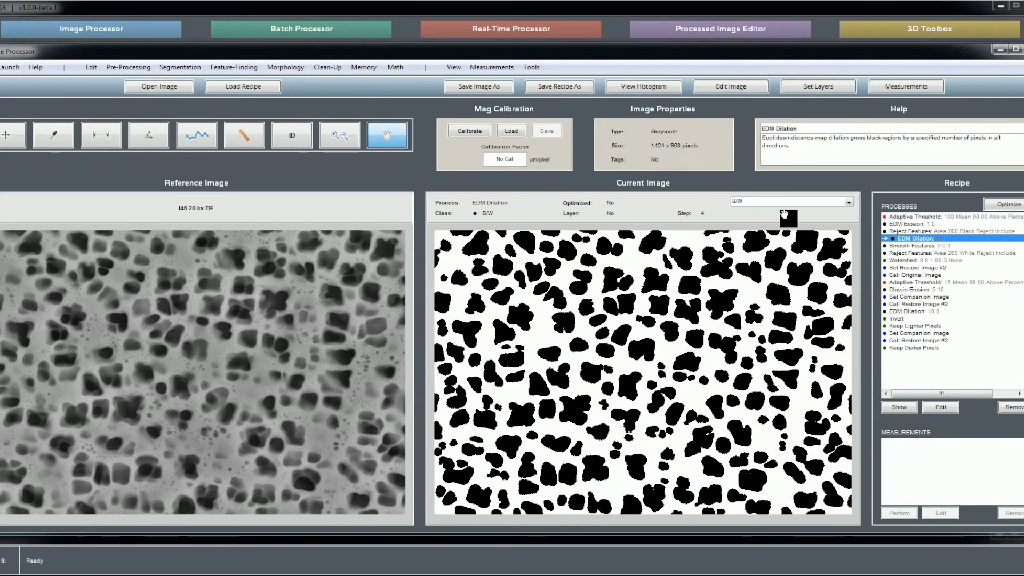
# Examine the EDM Dilation result close up with the particle boundaries displayed as Outline over the image
pyautogui.click(340, 135)
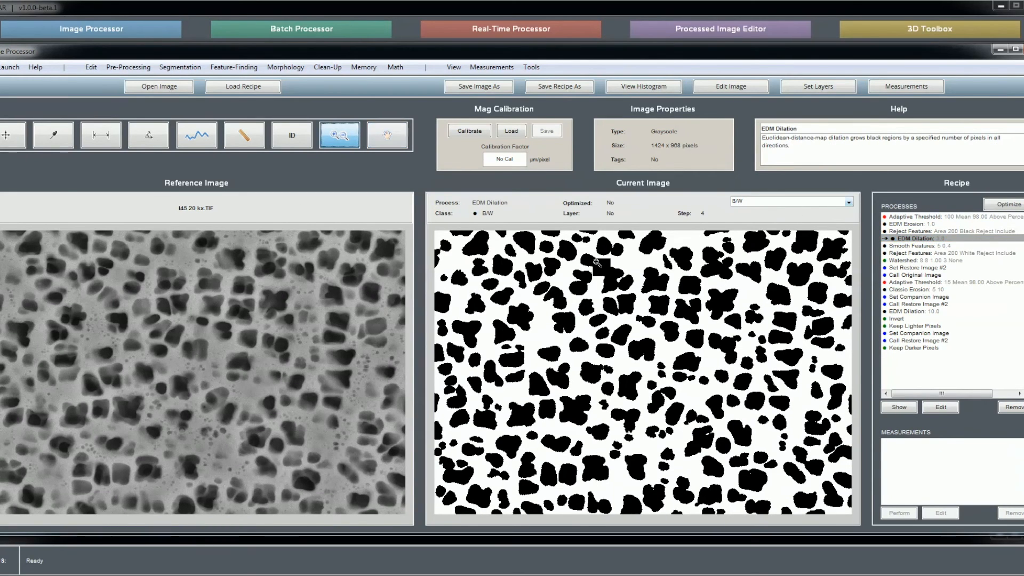
pyautogui.click(711, 317)
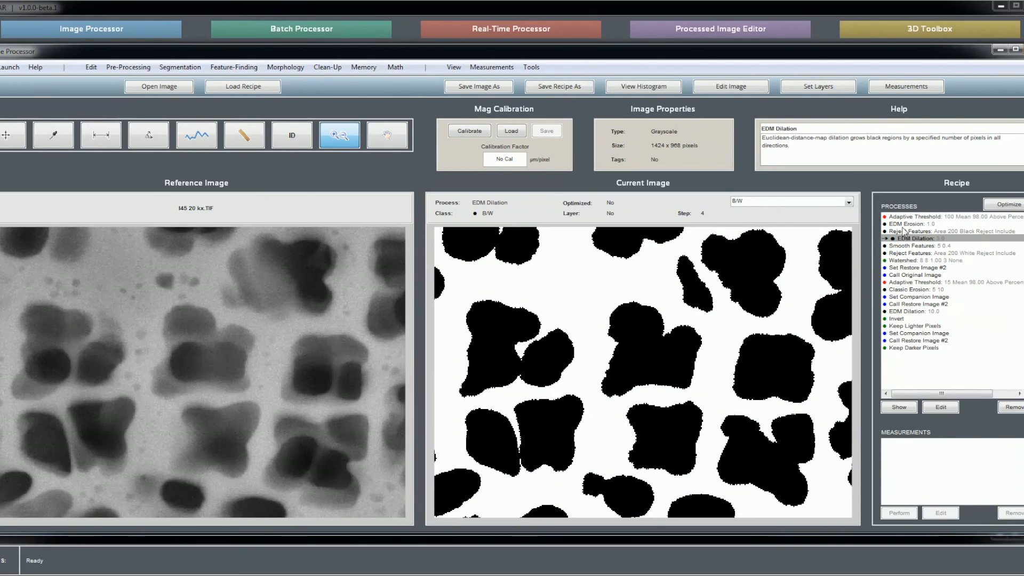
pyautogui.click(784, 207)
pyautogui.click(784, 227)
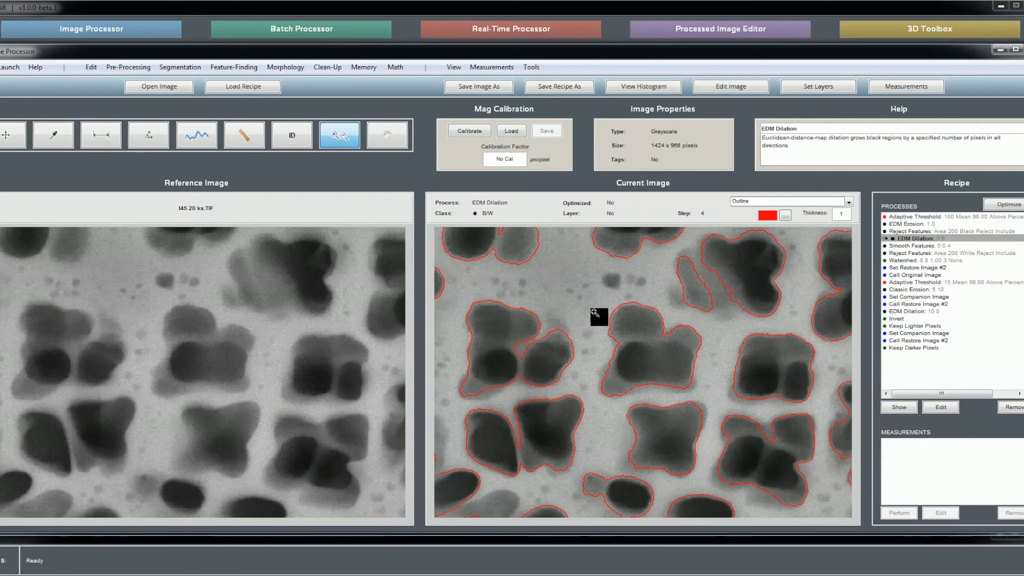
# Show the Smooth Features result and inspect its particle outlines across several magnified areas of the image
pyautogui.click(914, 246)
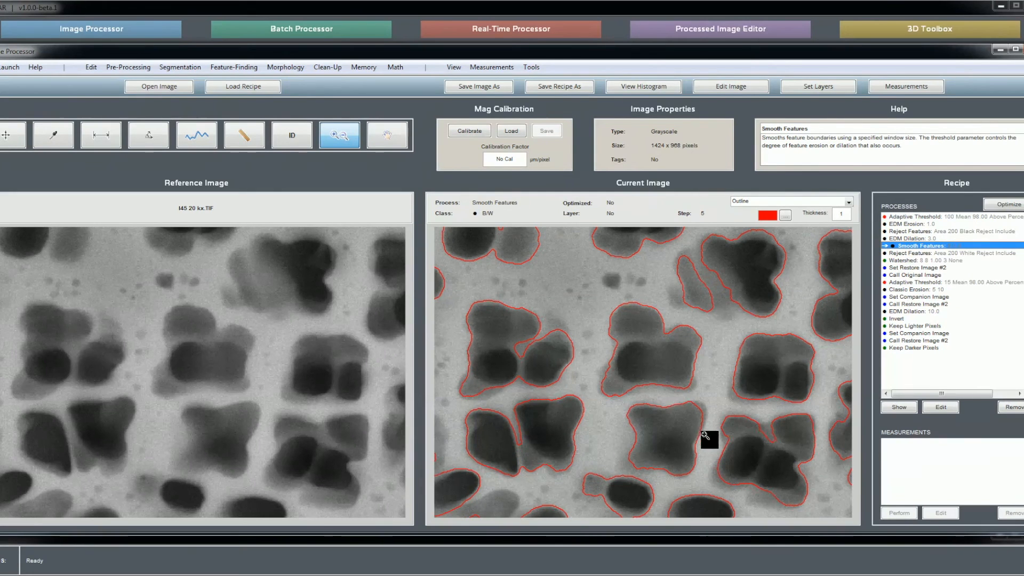
pyautogui.click(379, 140)
pyautogui.moveTo(670, 418); pyautogui.dragTo(555, 226)
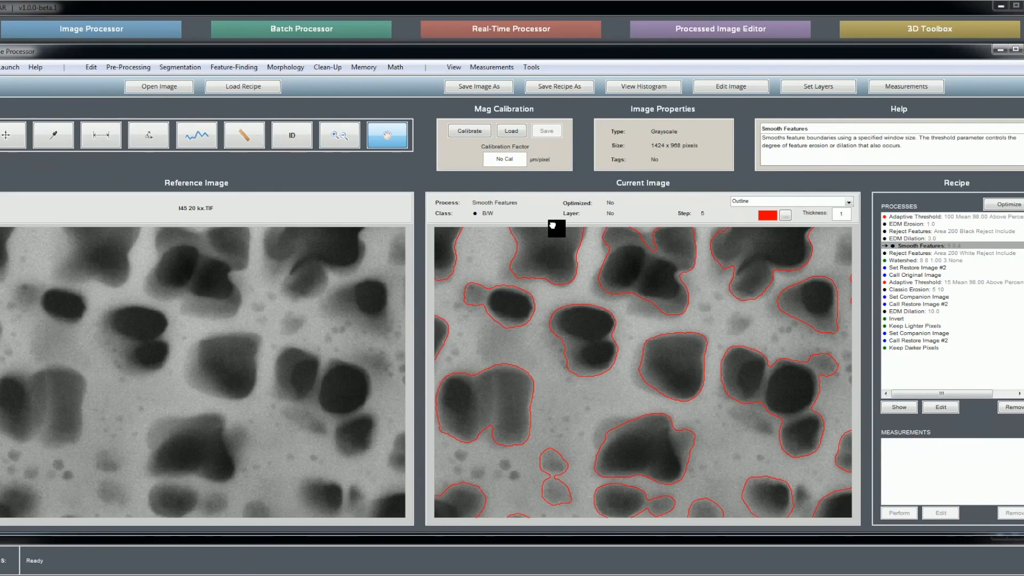
pyautogui.moveTo(702, 448); pyautogui.dragTo(606, 290)
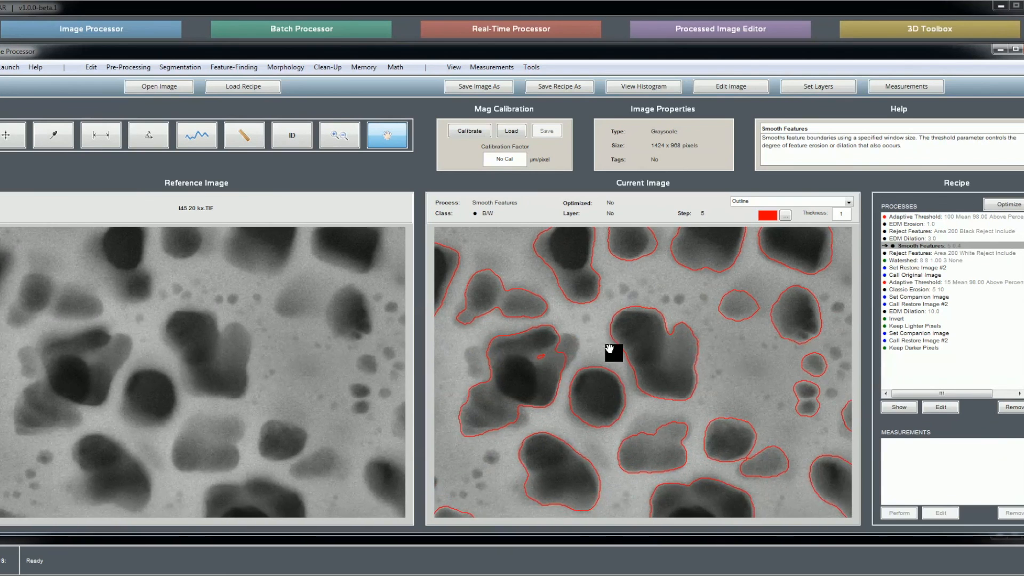
pyautogui.moveTo(620, 387); pyautogui.dragTo(645, 366)
# Switch the display to B/W and review the white Reject Features result followed by the Watershed separations
pyautogui.click(848, 202)
pyautogui.click(840, 210)
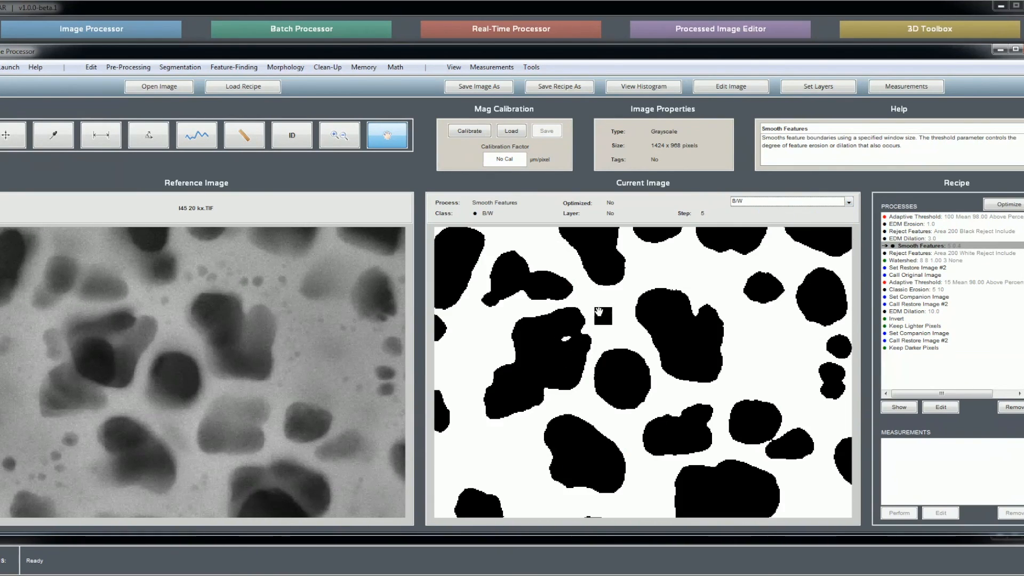
pyautogui.click(901, 254)
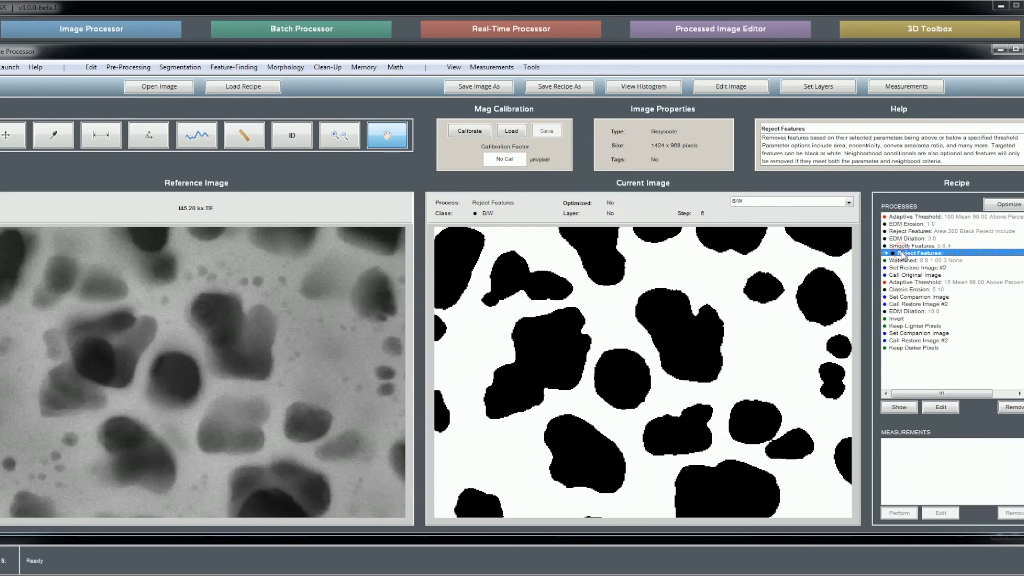
pyautogui.click(907, 261)
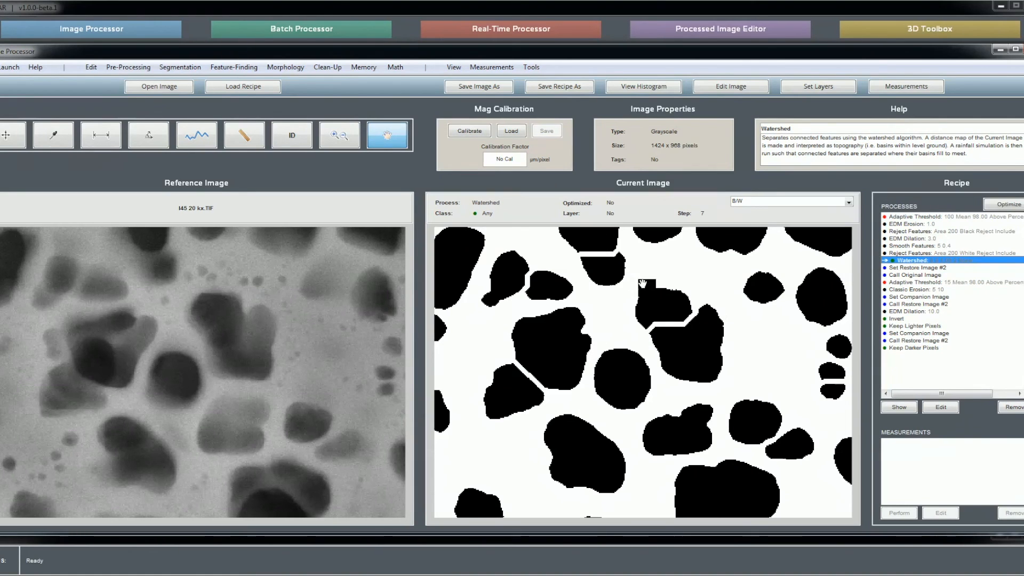
pyautogui.moveTo(645, 297); pyautogui.dragTo(652, 308)
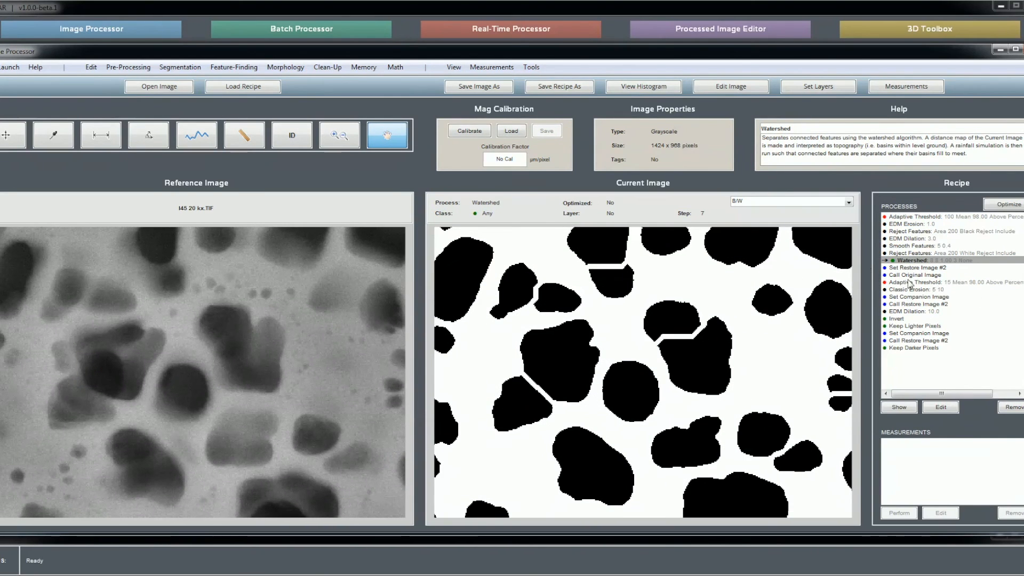
# Reopen the Watershed parameters for editing and try a weakness of 1.5 on a magnified preview
pyautogui.click(915, 254)
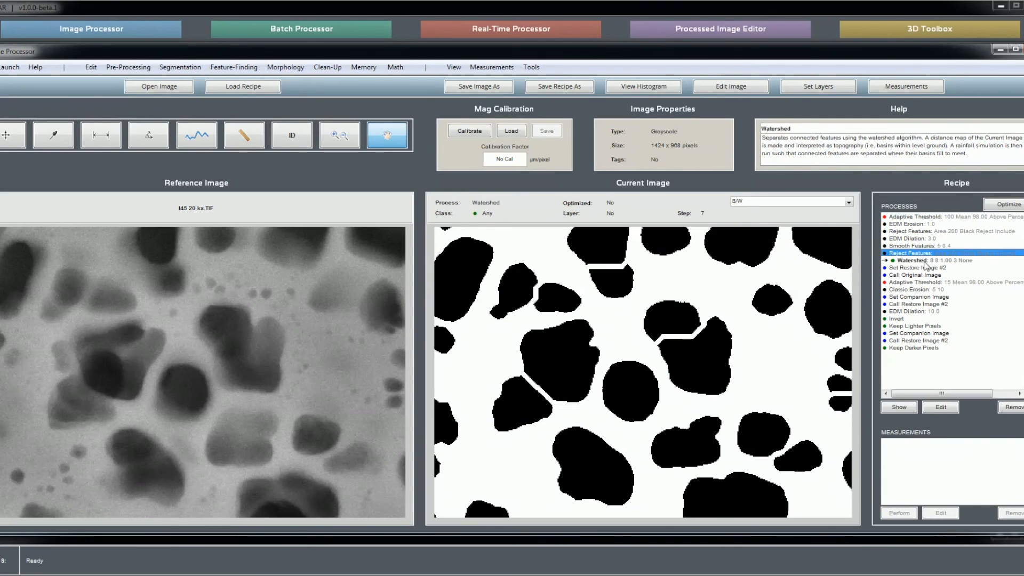
pyautogui.click(925, 261)
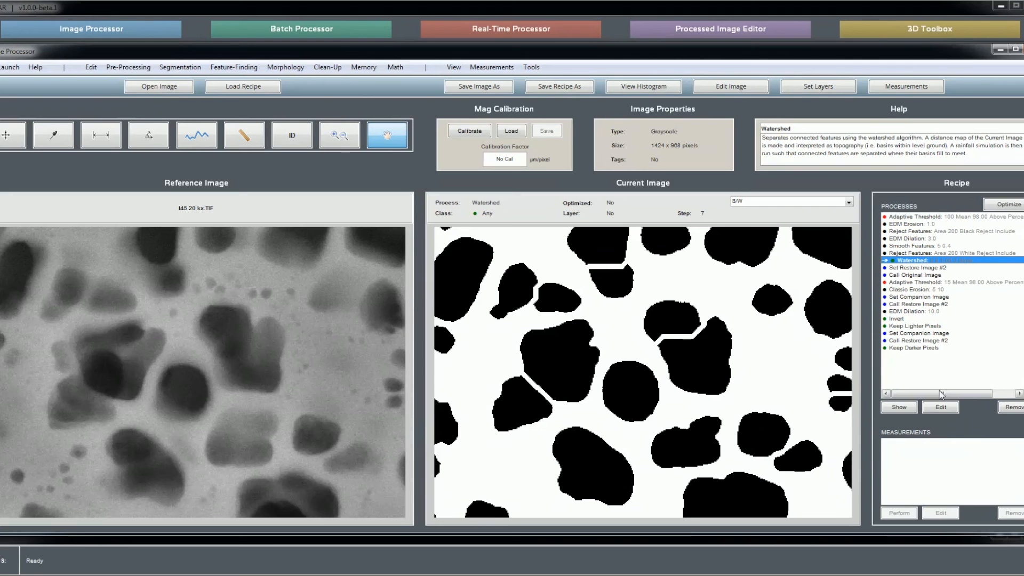
pyautogui.click(940, 407)
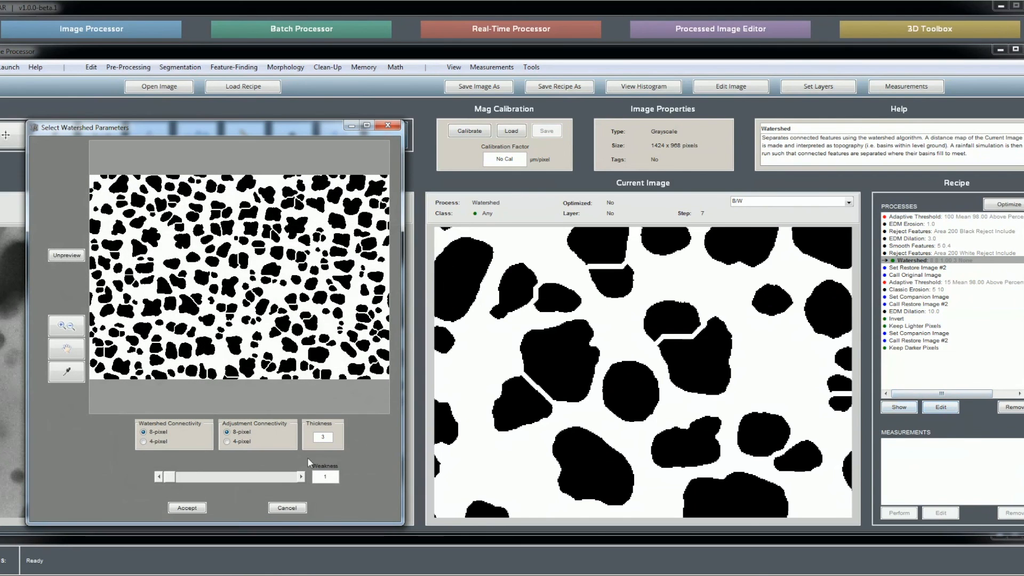
pyautogui.click(66, 326)
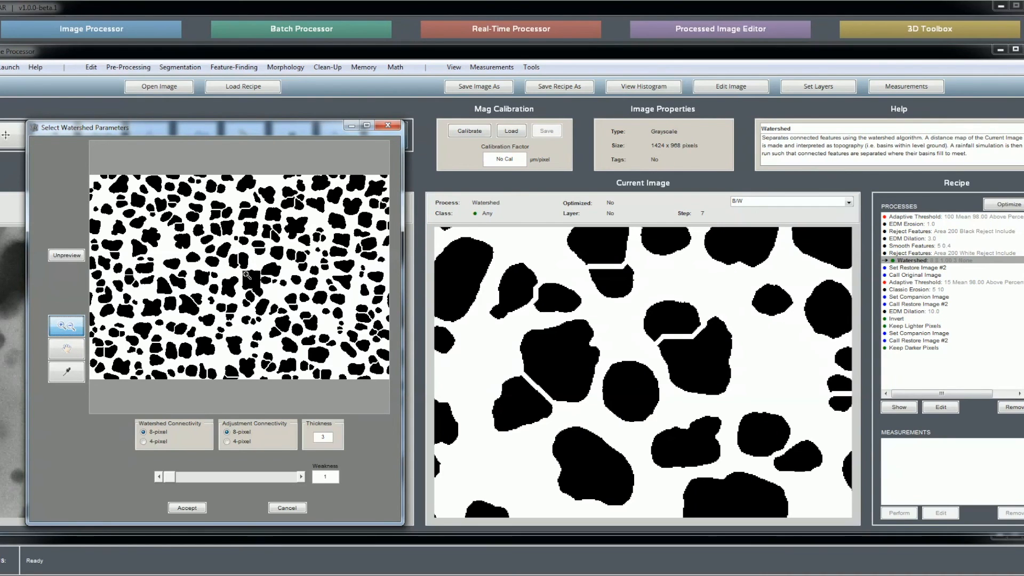
pyautogui.click(334, 345)
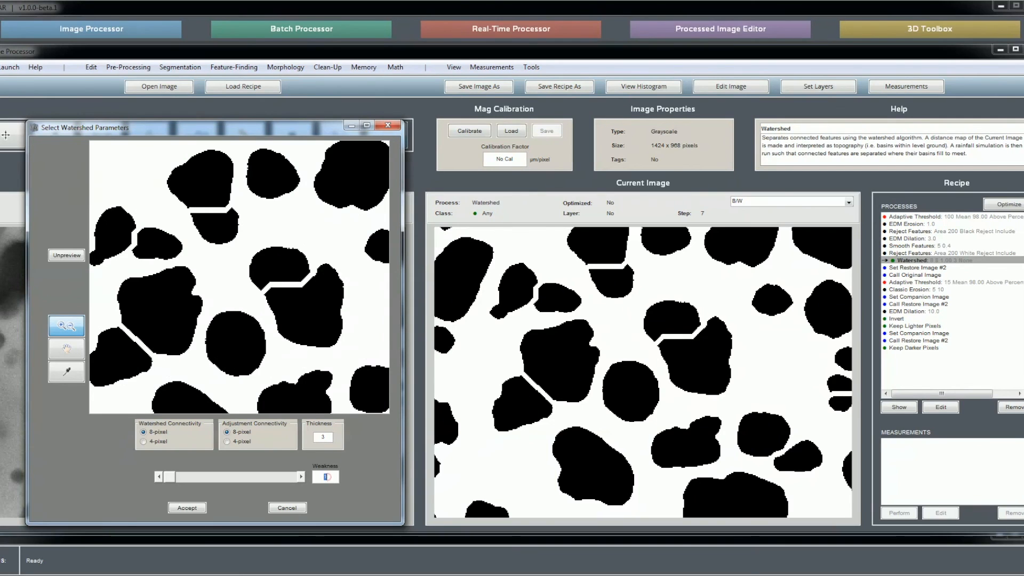
pyautogui.write('1.5')
pyautogui.press('Return')
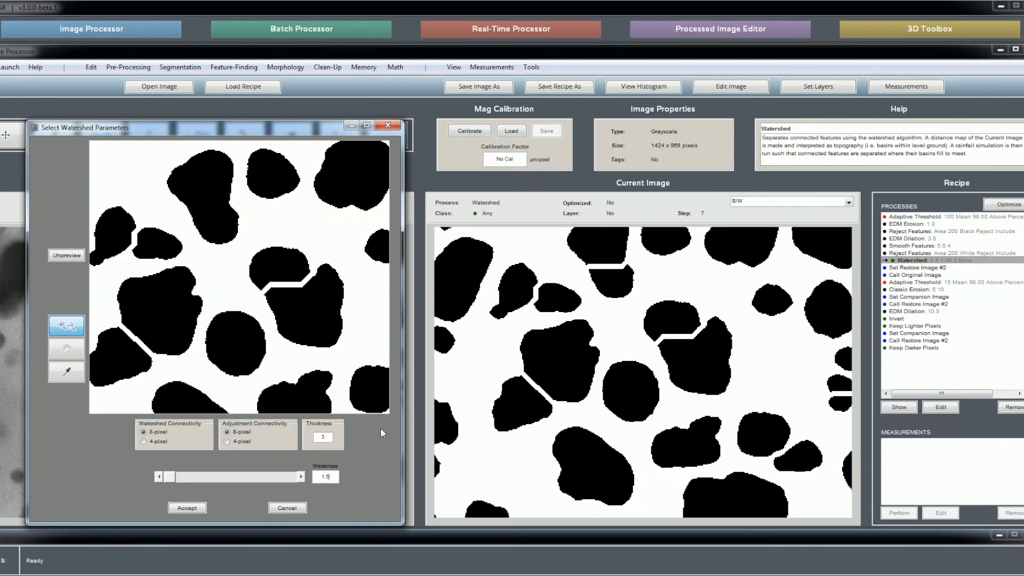
# Set the Watershed weakness to 2.5, check the particle separations in the preview, and accept the parameters
pyautogui.moveTo(238, 126); pyautogui.dragTo(517, 133)
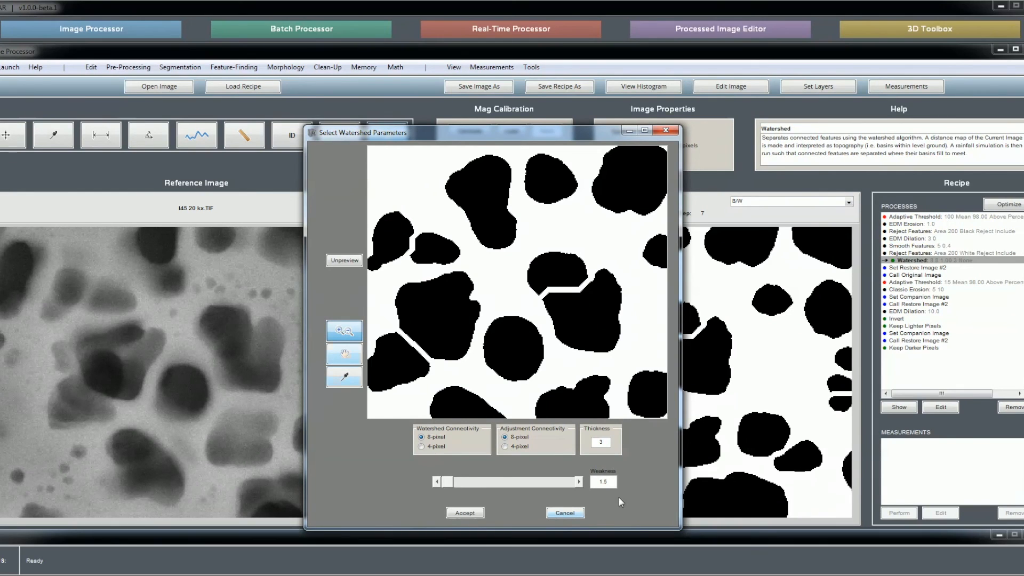
pyautogui.write('2.5.')
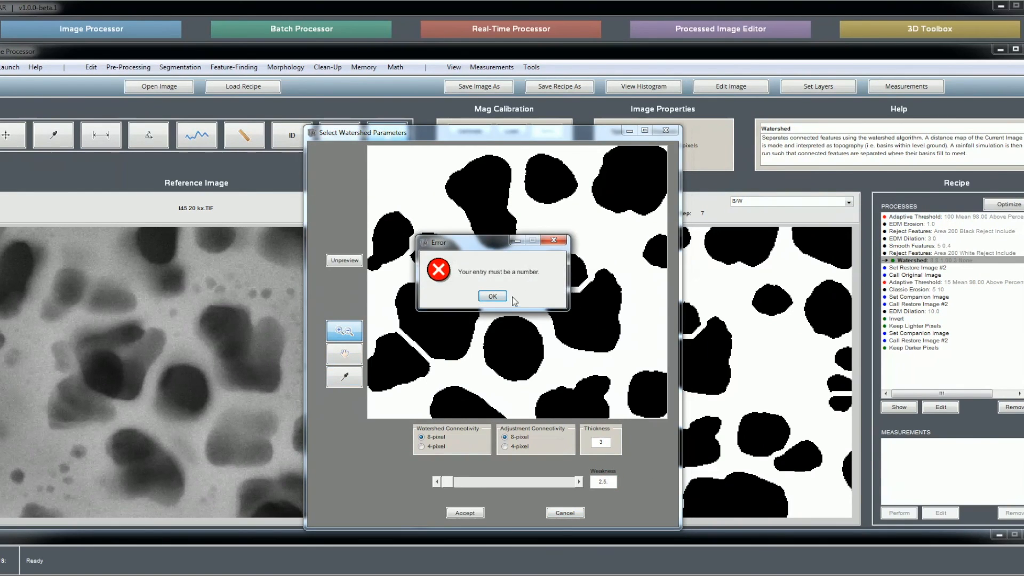
pyautogui.click(500, 296)
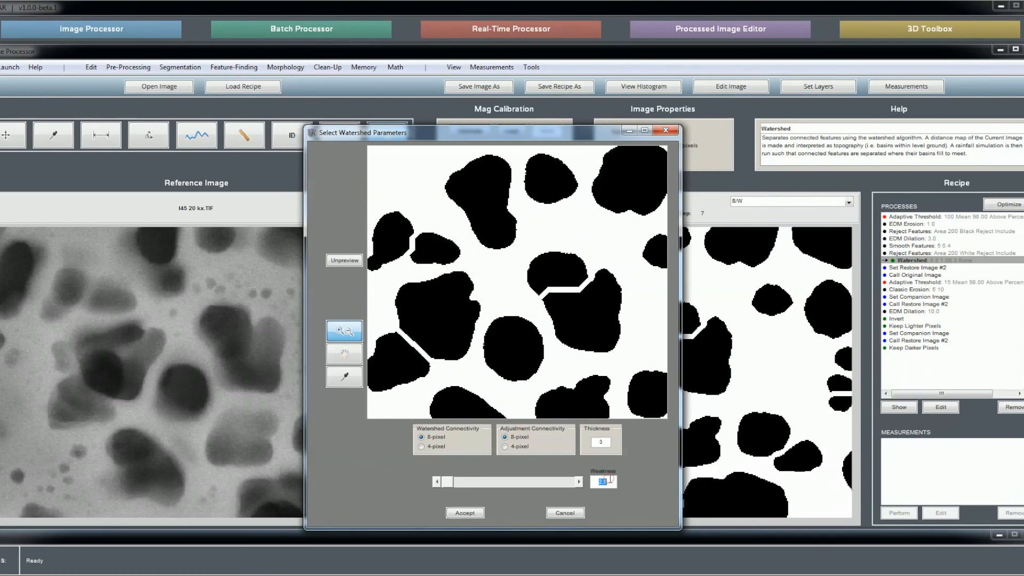
pyautogui.press('Return')
pyautogui.click(344, 353)
pyautogui.moveTo(605, 270); pyautogui.dragTo(504, 247)
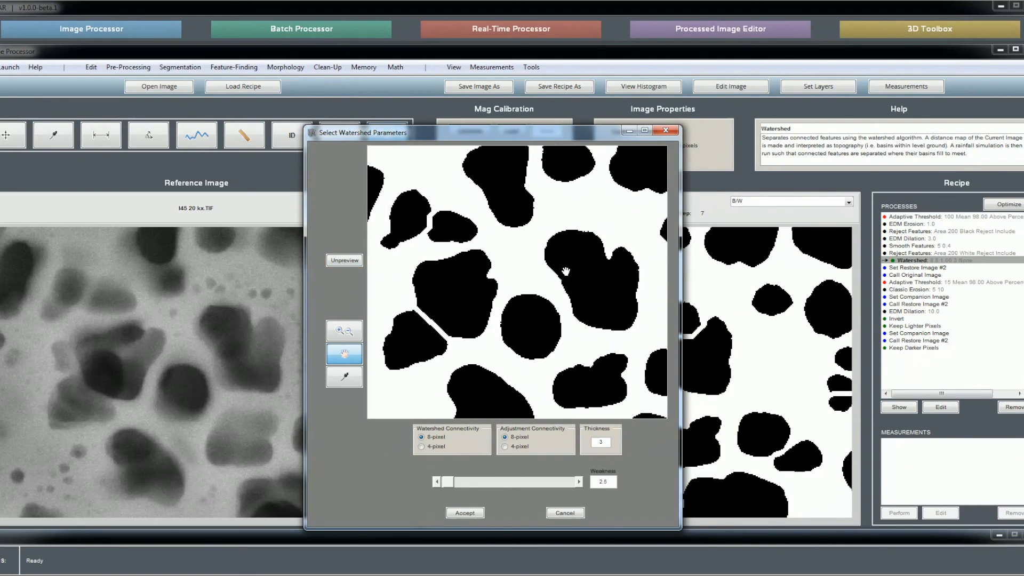
pyautogui.click(465, 513)
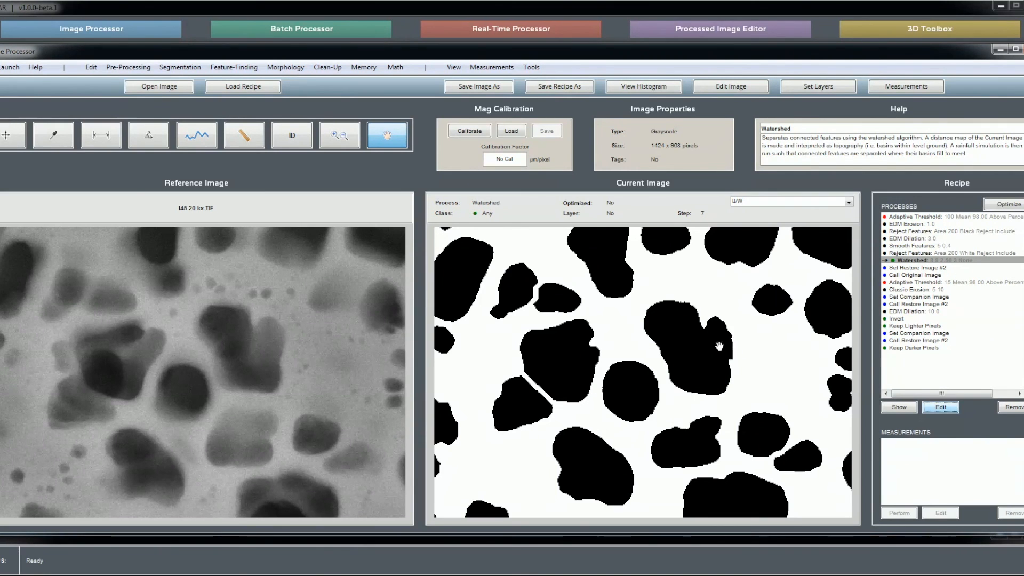
# Review the recipe stages from Set Restore Image #2 through the small-particle threshold and erosion to the first Call Restore Image #2
pyautogui.moveTo(746, 383); pyautogui.dragTo(708, 355)
pyautogui.click(904, 268)
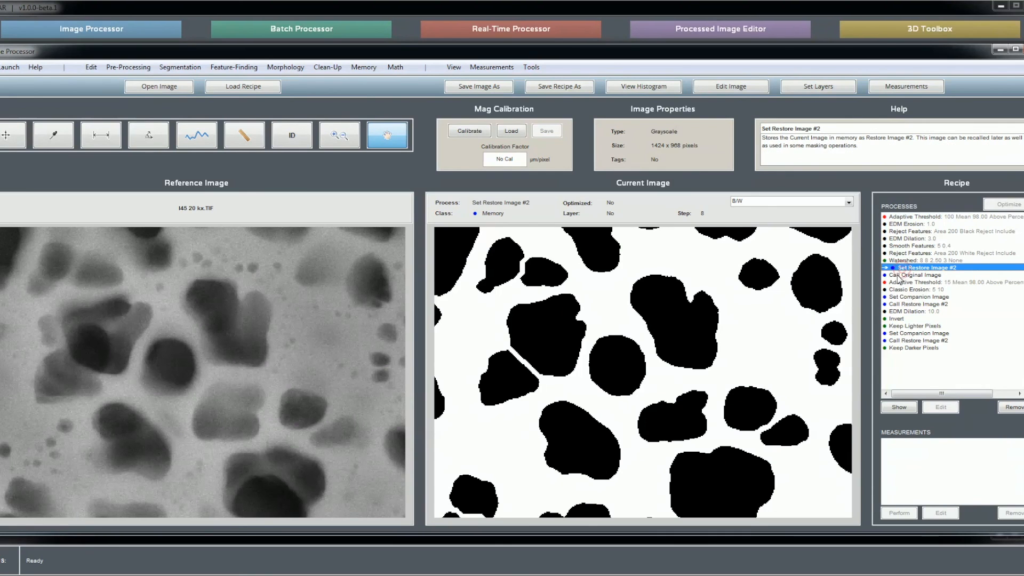
pyautogui.click(926, 276)
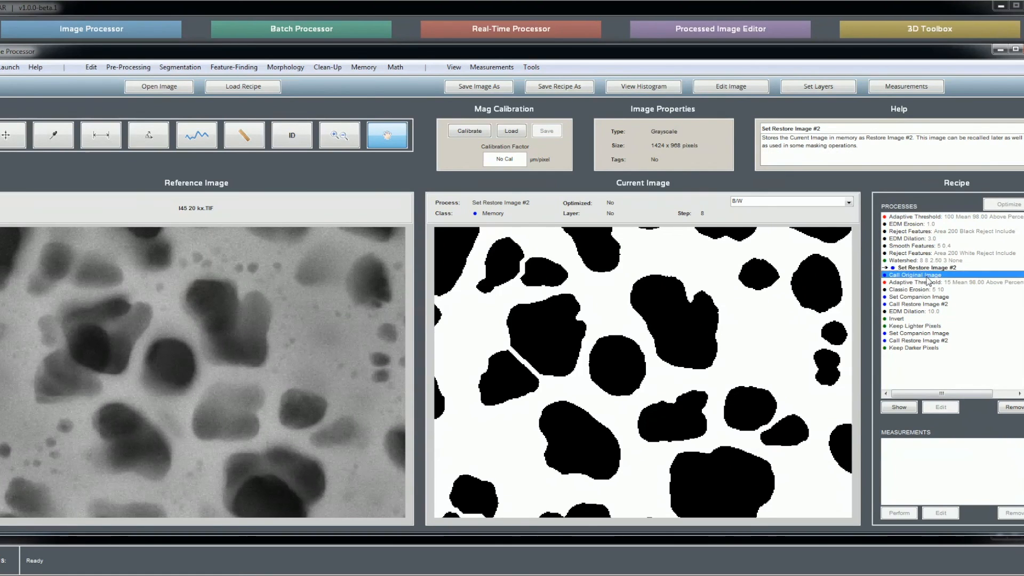
pyautogui.click(926, 284)
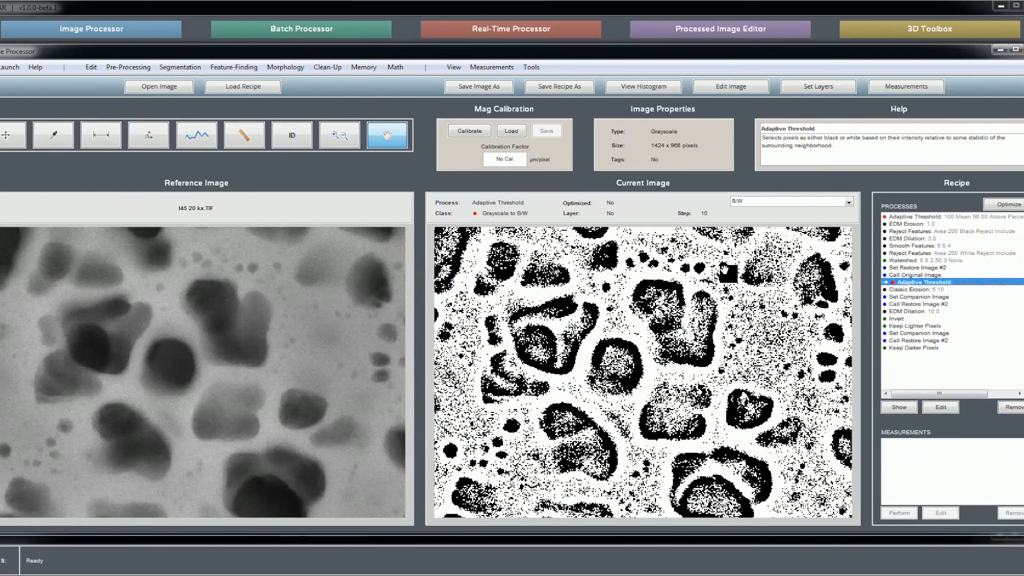
pyautogui.click(906, 291)
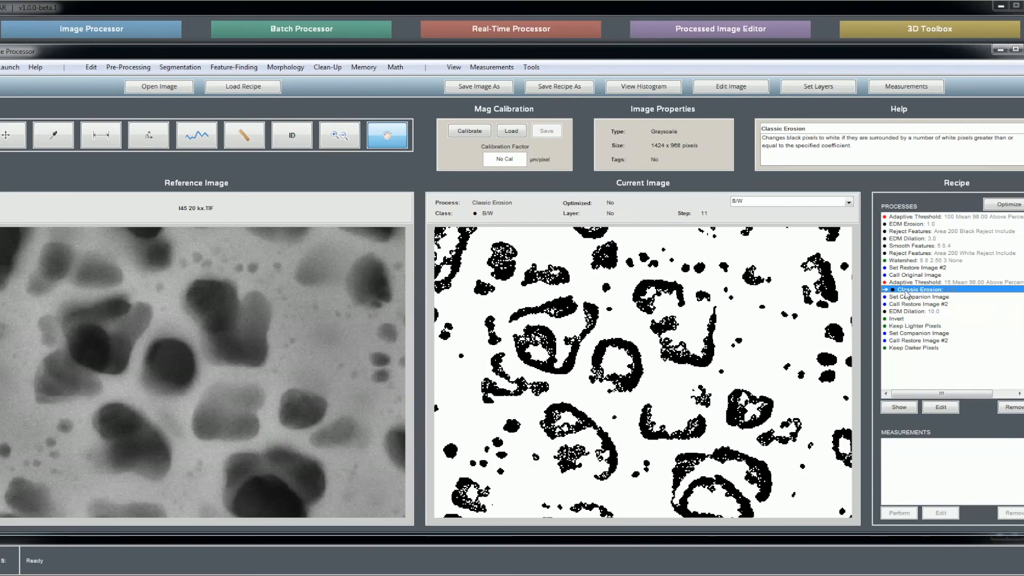
pyautogui.click(913, 298)
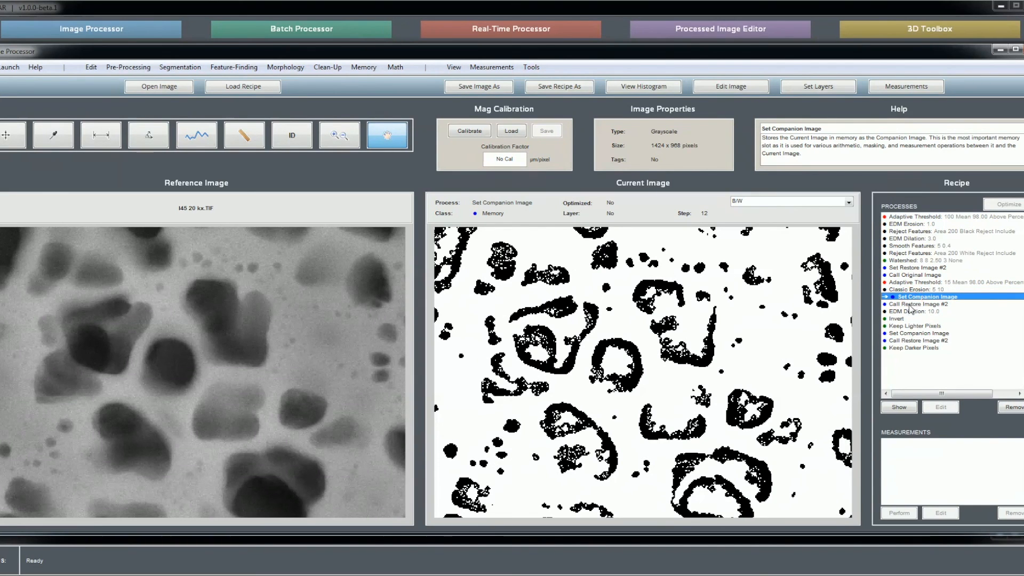
pyautogui.click(910, 305)
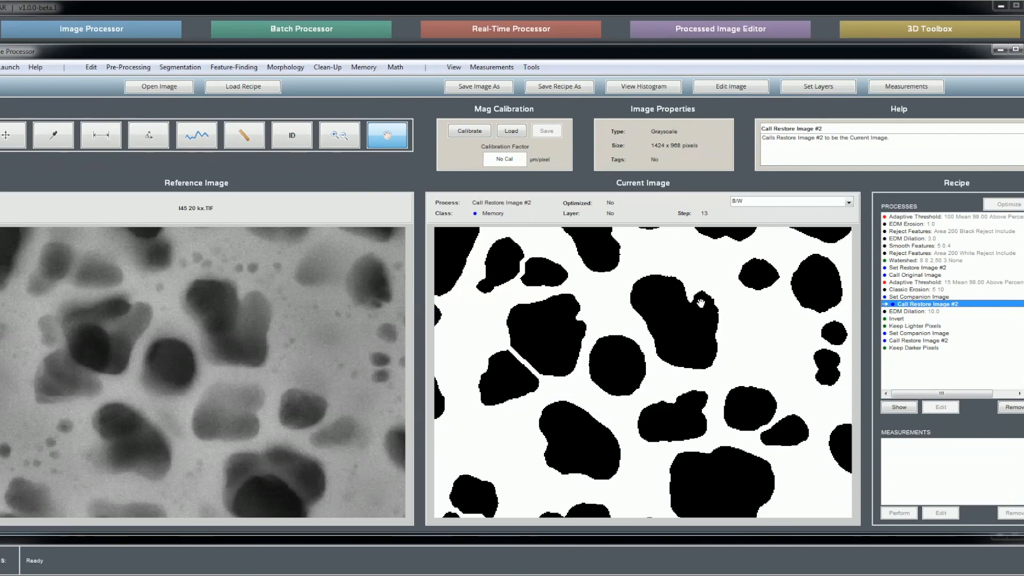
# Review the EDM Dilation, Invert and Keep Lighter Pixels stages, comparing the masked small particles with the first companion image
pyautogui.click(931, 312)
pyautogui.doubleClick(931, 312)
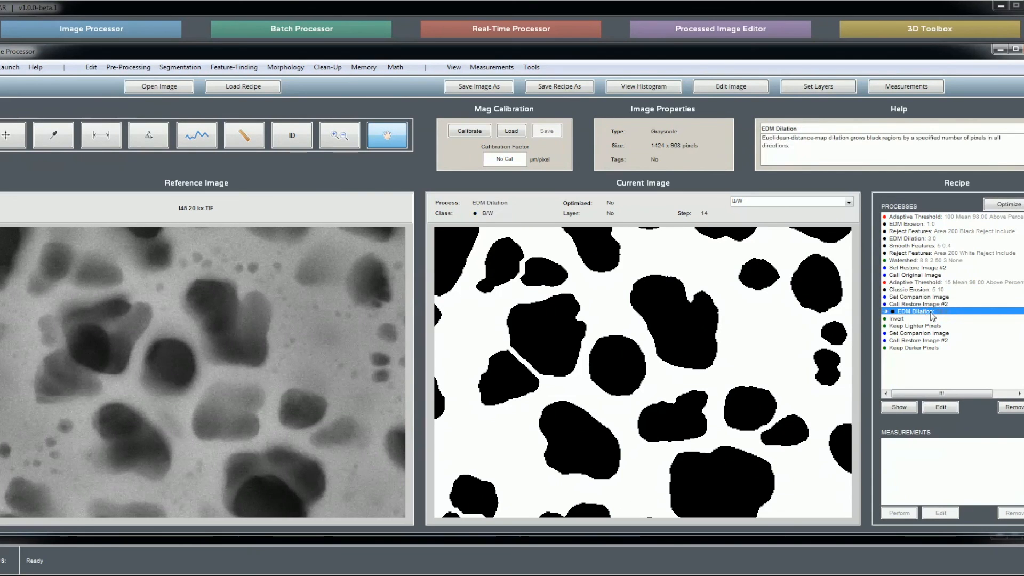
pyautogui.click(899, 319)
pyautogui.doubleClick(899, 320)
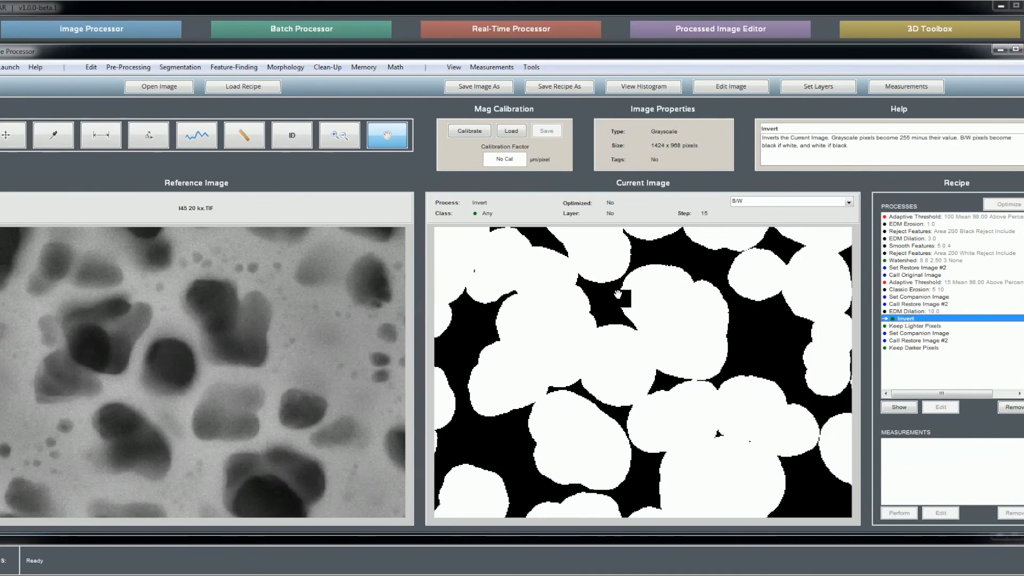
pyautogui.click(916, 326)
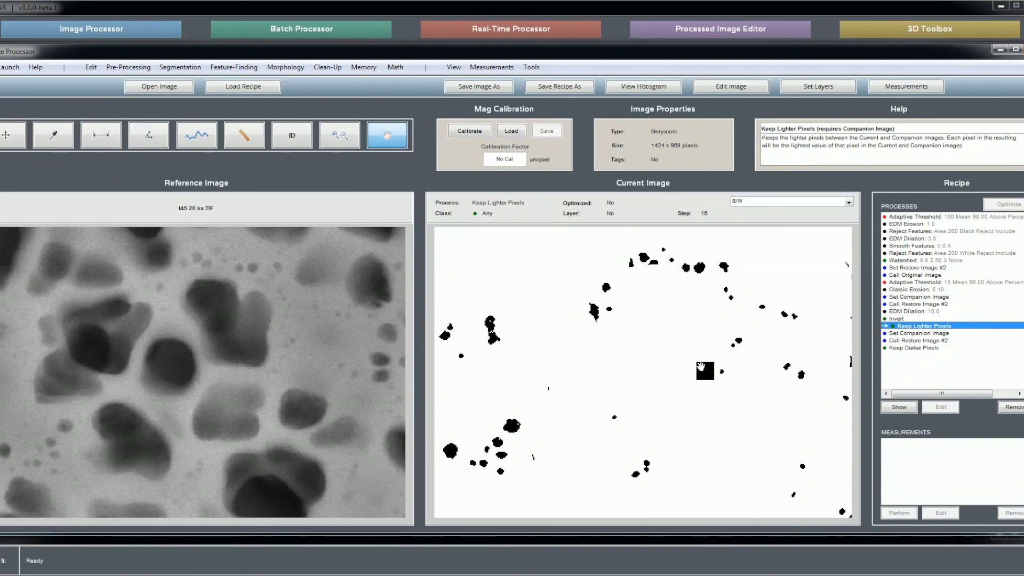
pyautogui.click(942, 297)
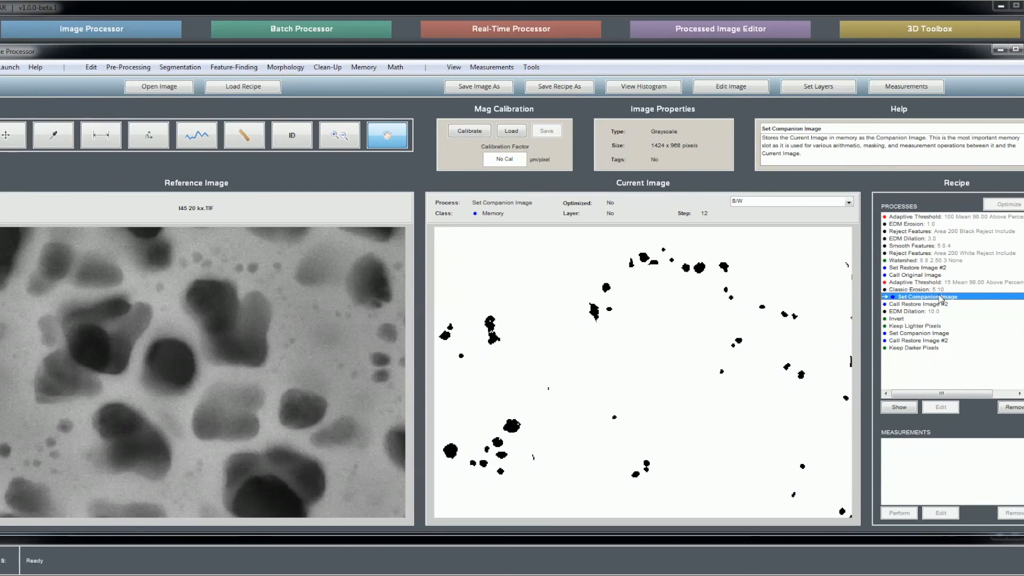
pyautogui.click(928, 327)
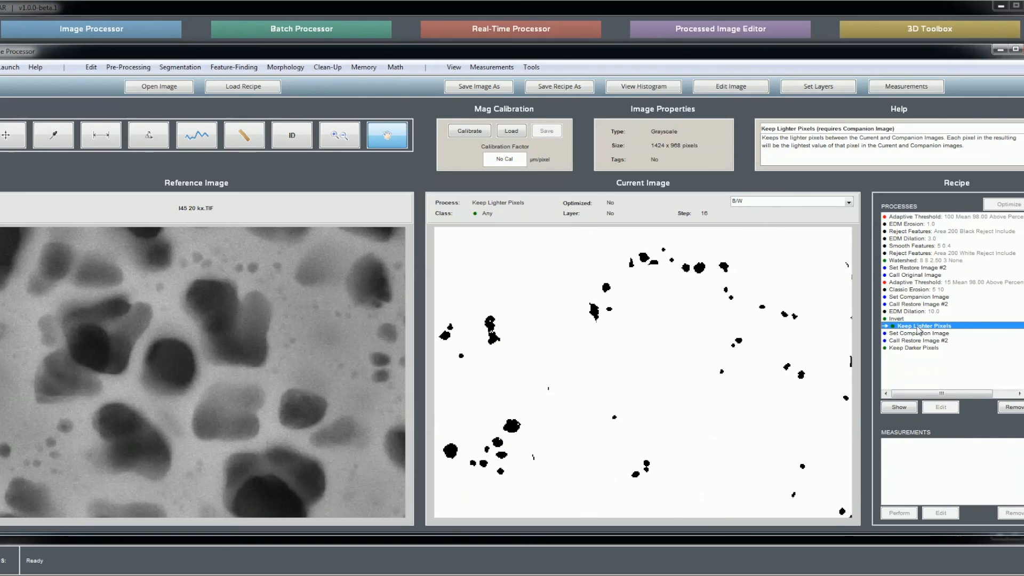
# Review the second Set Companion Image and Call Restore Image #2 stages through to the combined Keep Darker Pixels result
pyautogui.click(914, 334)
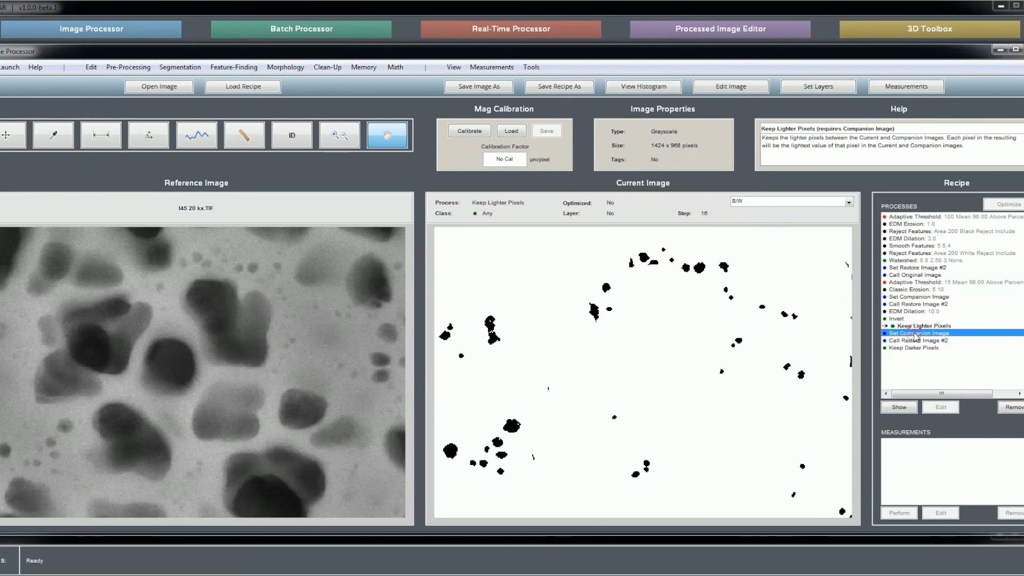
pyautogui.click(918, 341)
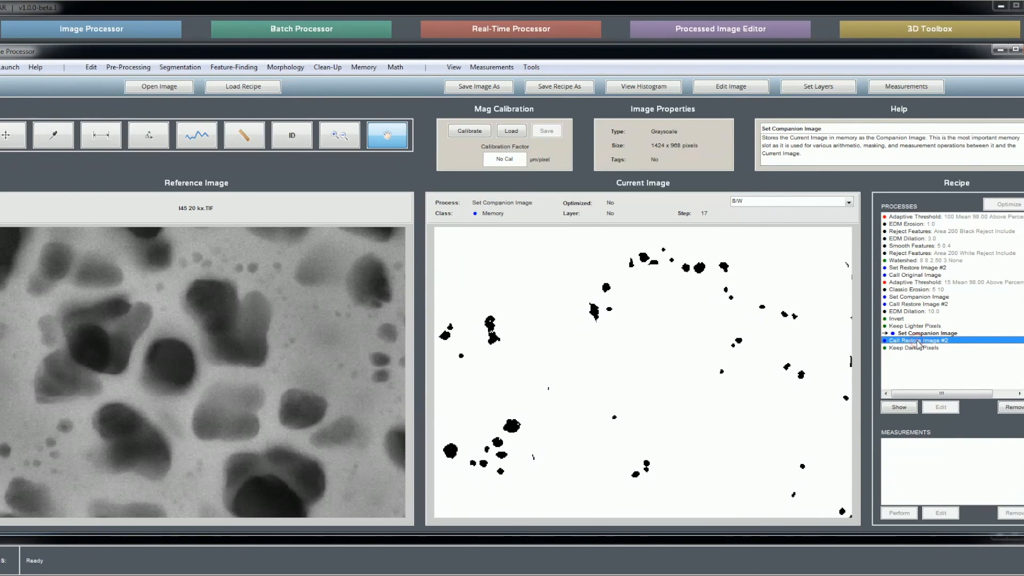
pyautogui.click(925, 348)
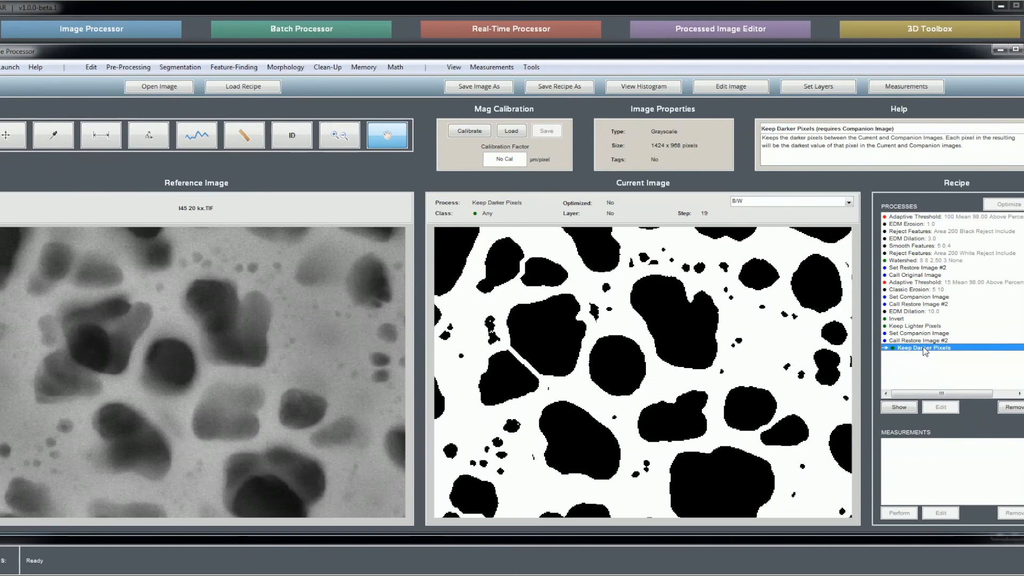
# Display the combined Keep Darker Pixels result as outlines and inspect the segmentation across the full image
pyautogui.click(746, 201)
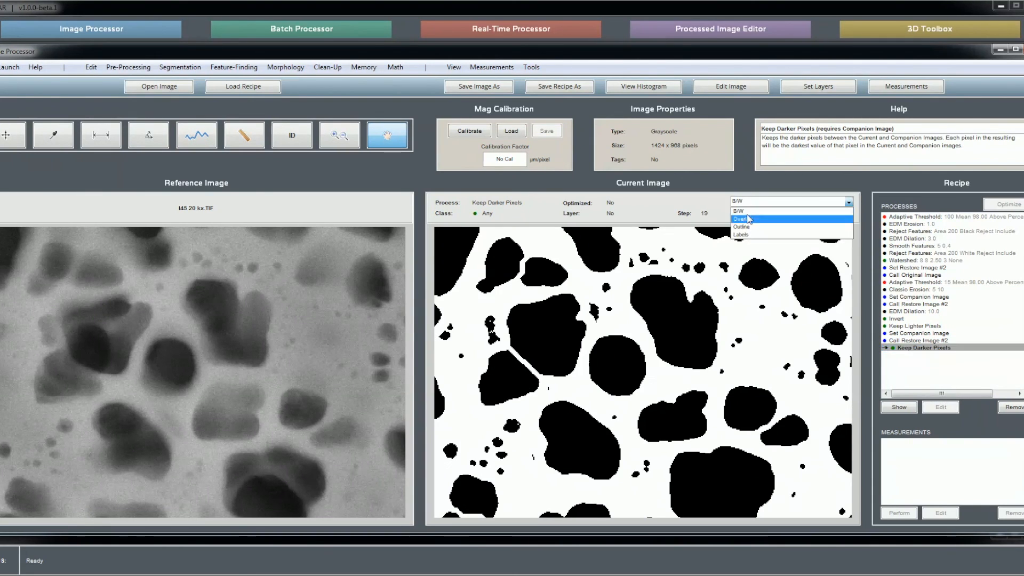
pyautogui.click(751, 230)
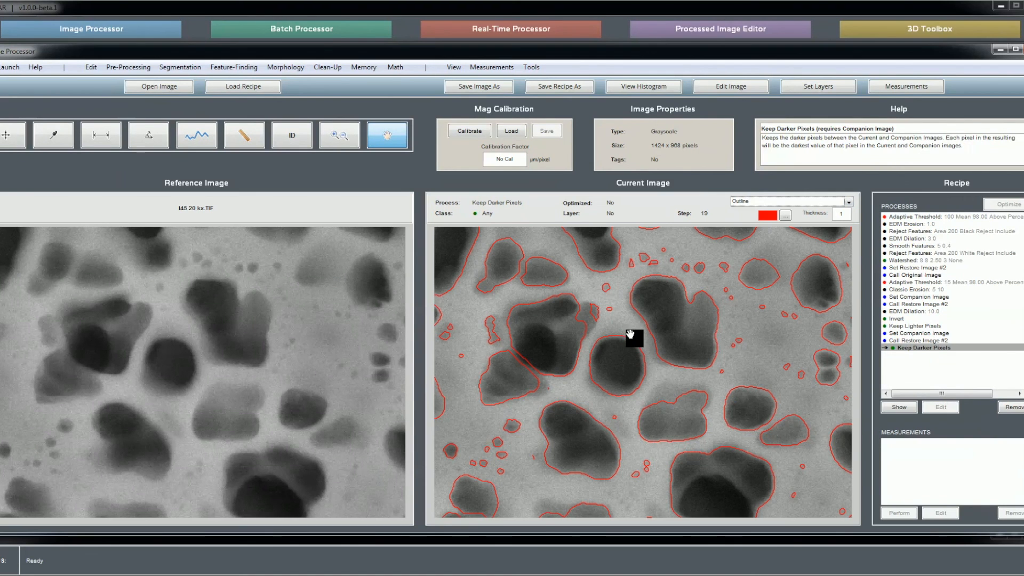
pyautogui.click(346, 137)
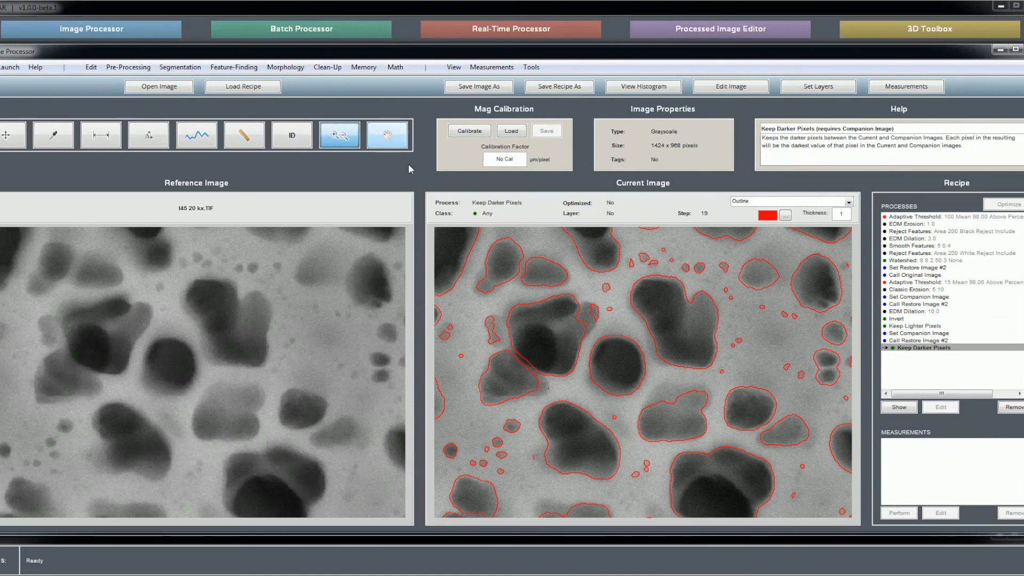
pyautogui.rightClick(657, 300)
pyautogui.click(697, 319)
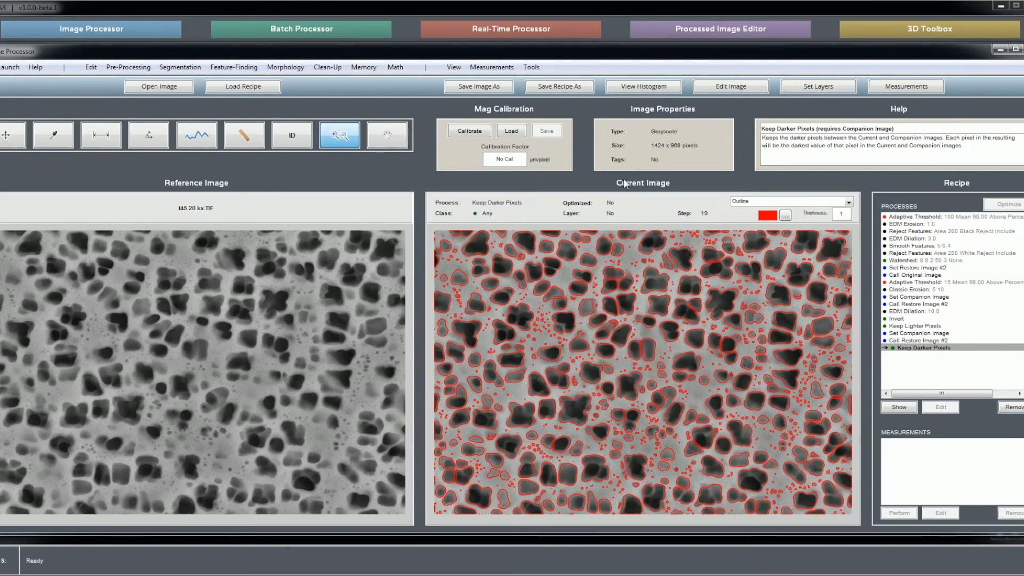
# Save the recipe over the existing Recipe_FindSecondary+Tertiary.rcp in the Gamma Prime folder
pyautogui.click(574, 93)
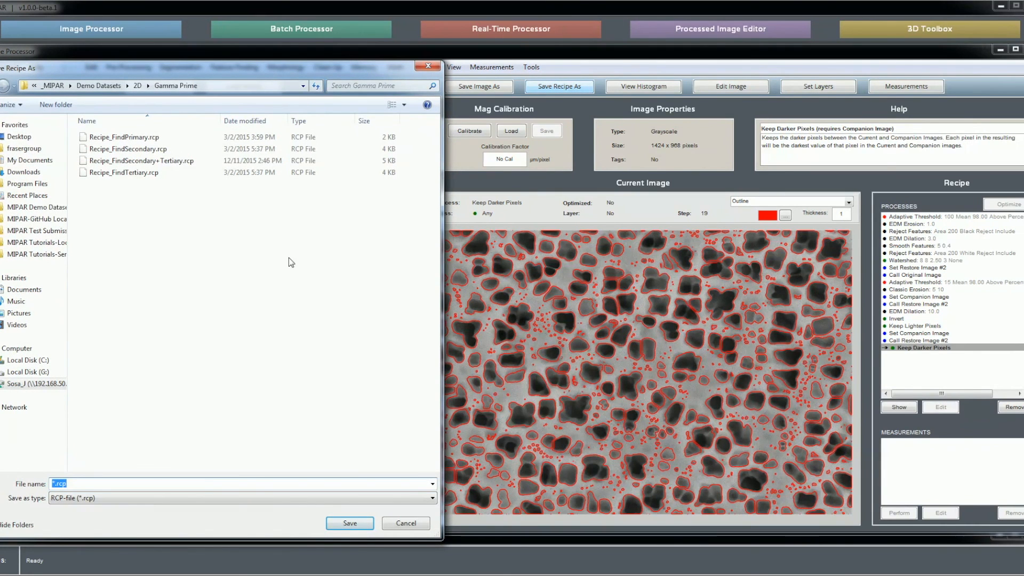
pyautogui.click(153, 163)
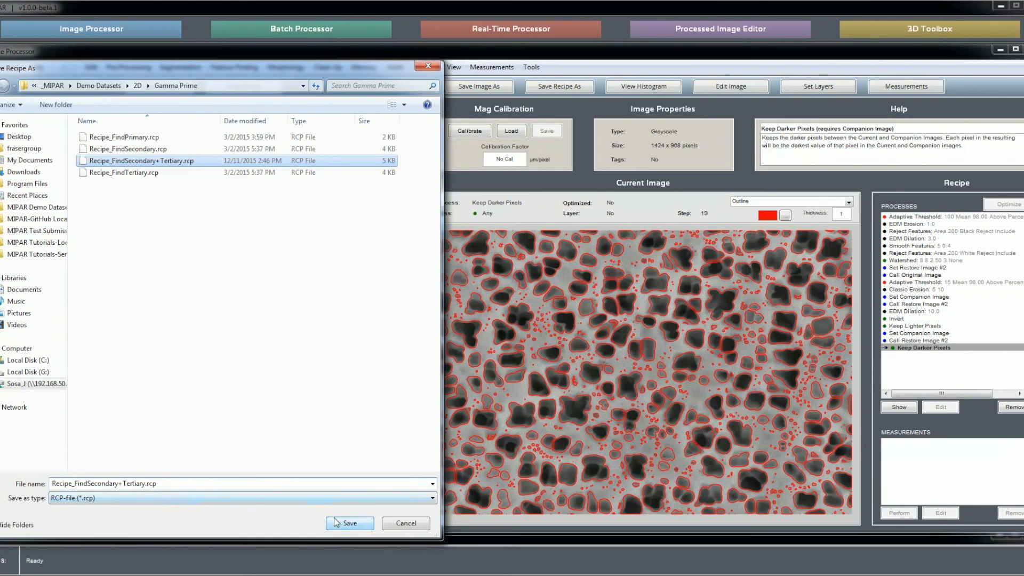
pyautogui.click(360, 527)
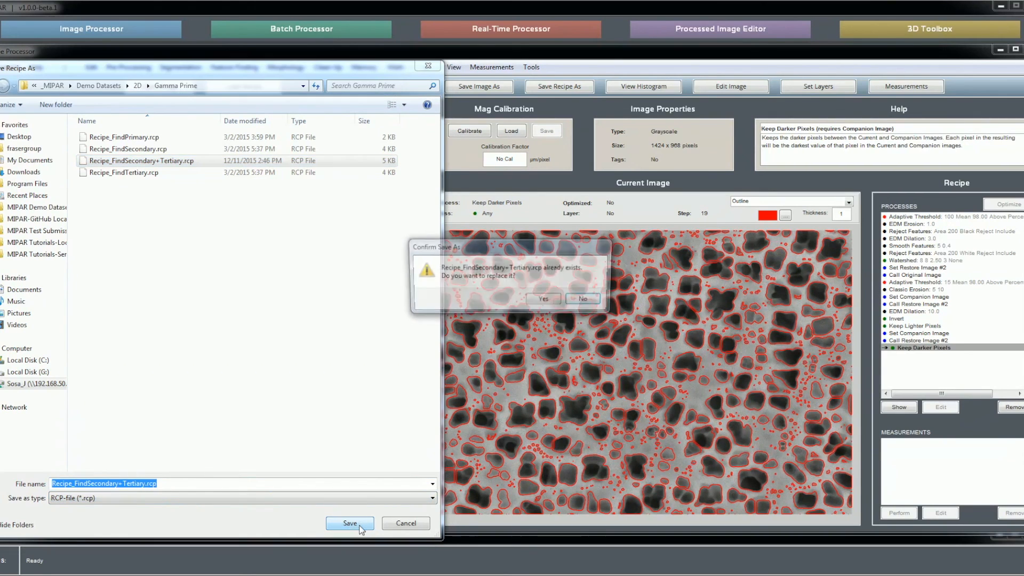
pyautogui.click(543, 300)
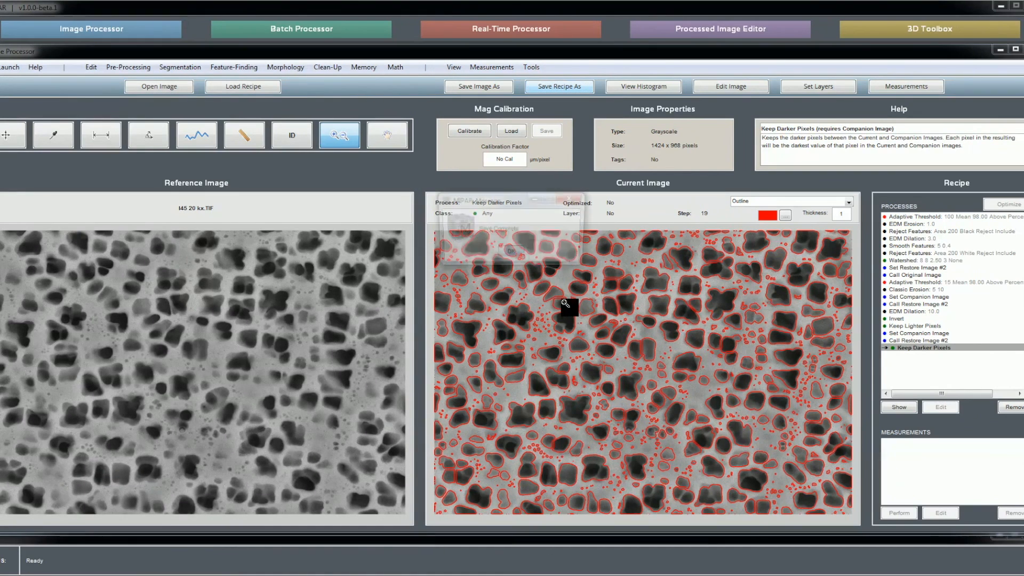
pyautogui.click(512, 255)
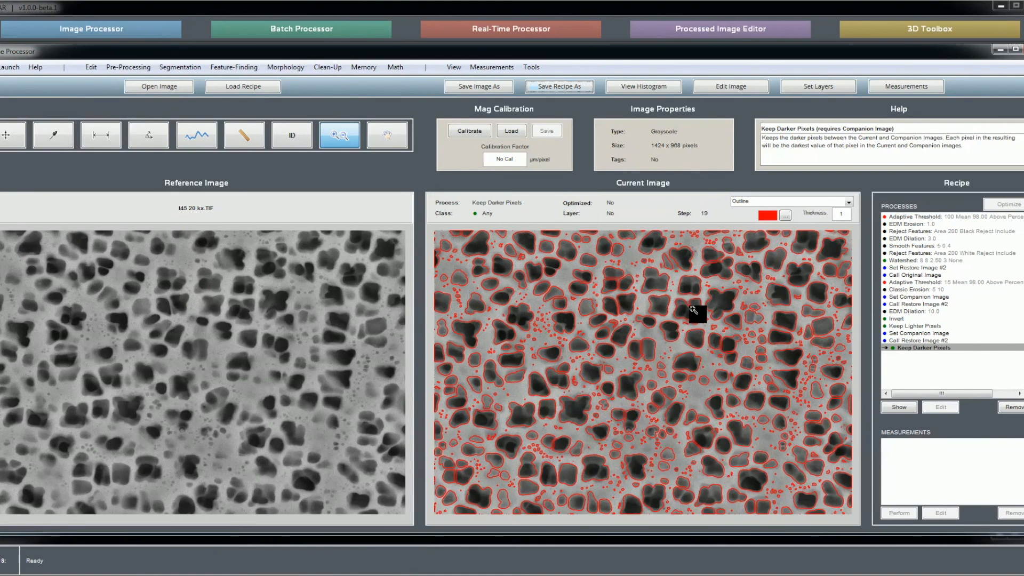
# Reopen the I45 20 kx image and load Recipe_FindSecondary+Tertiary.rcp onto it
pyautogui.click(183, 88)
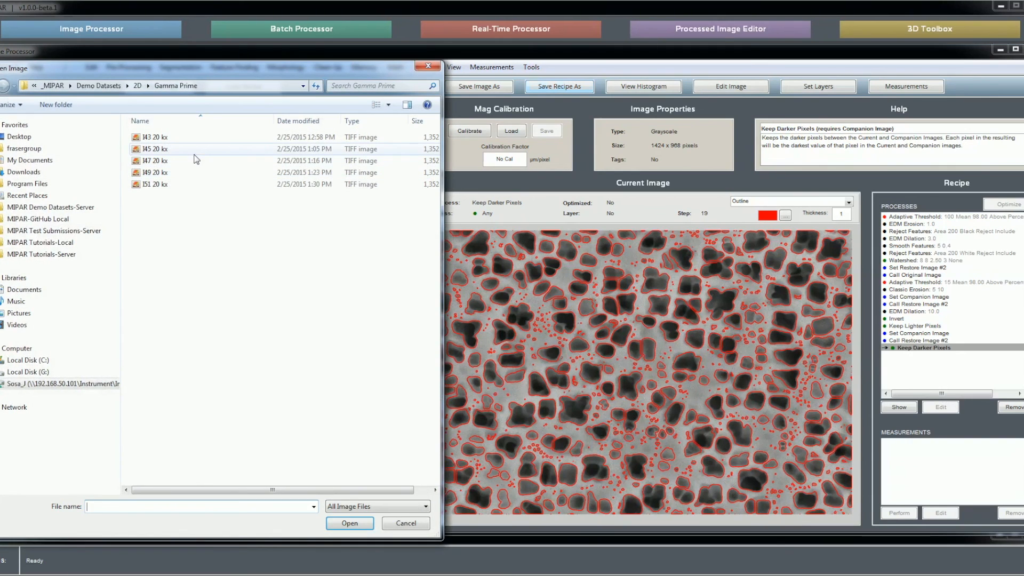
pyautogui.doubleClick(194, 150)
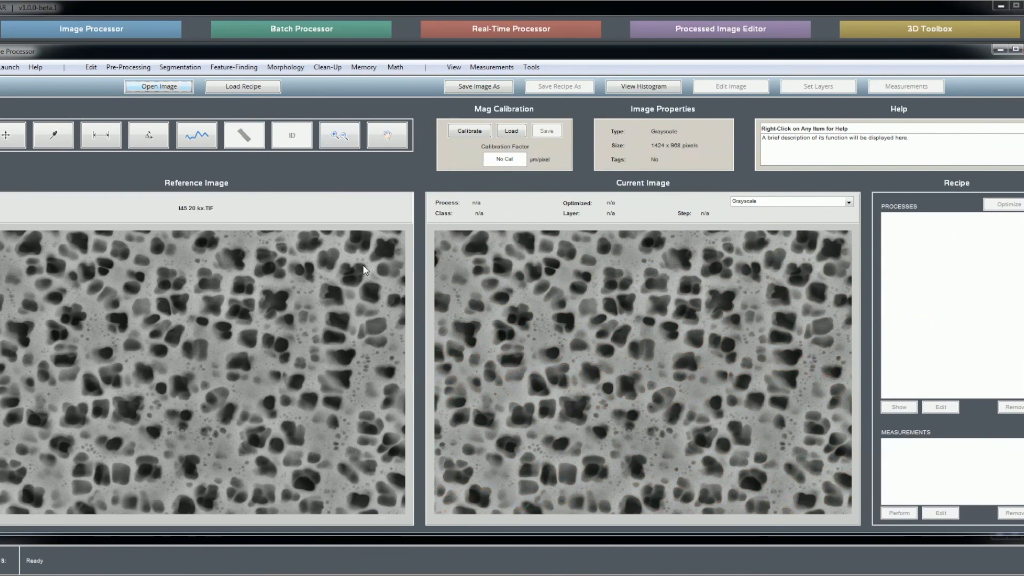
pyautogui.click(250, 89)
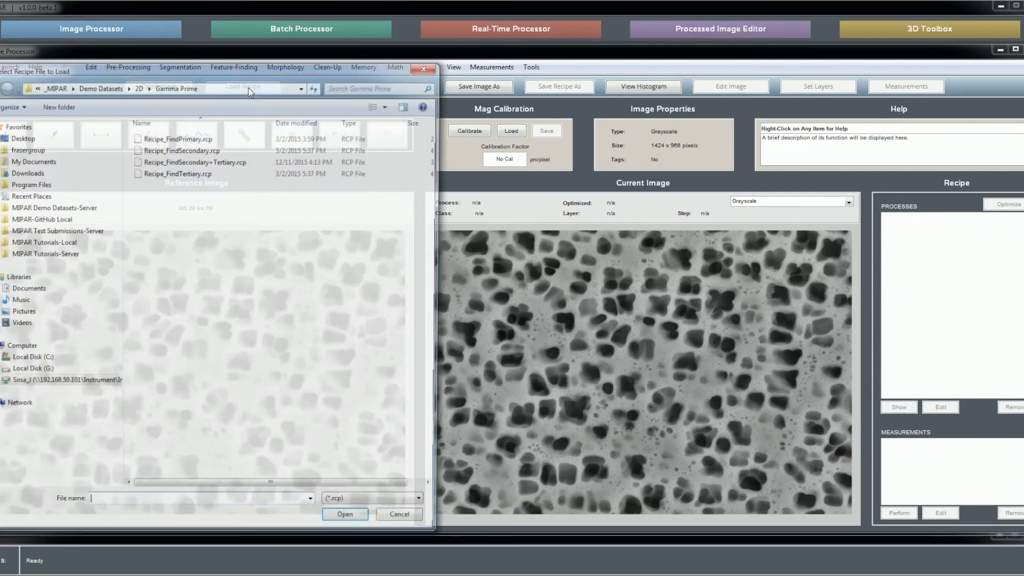
pyautogui.click(233, 162)
pyautogui.click(349, 523)
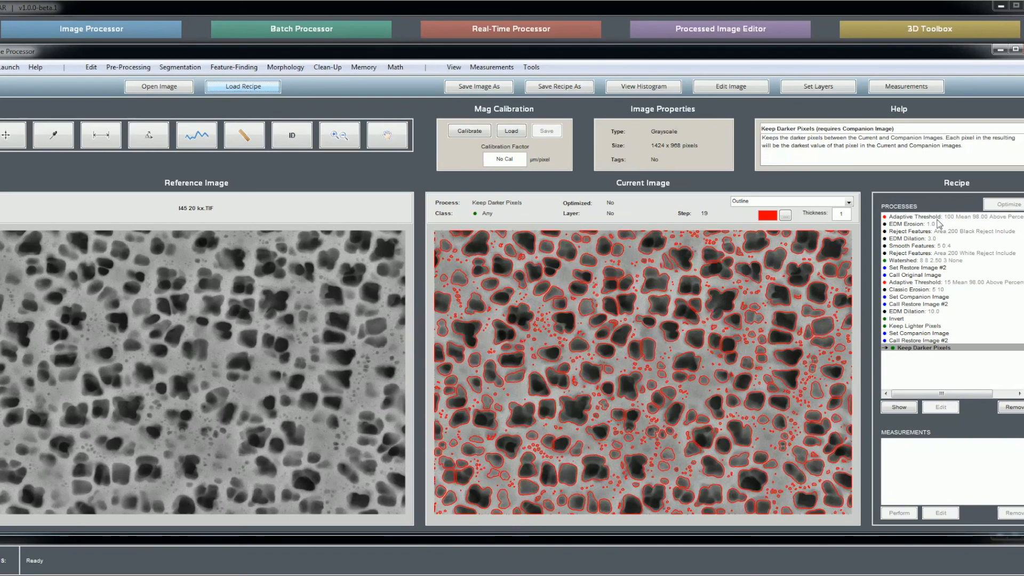
pyautogui.click(954, 219)
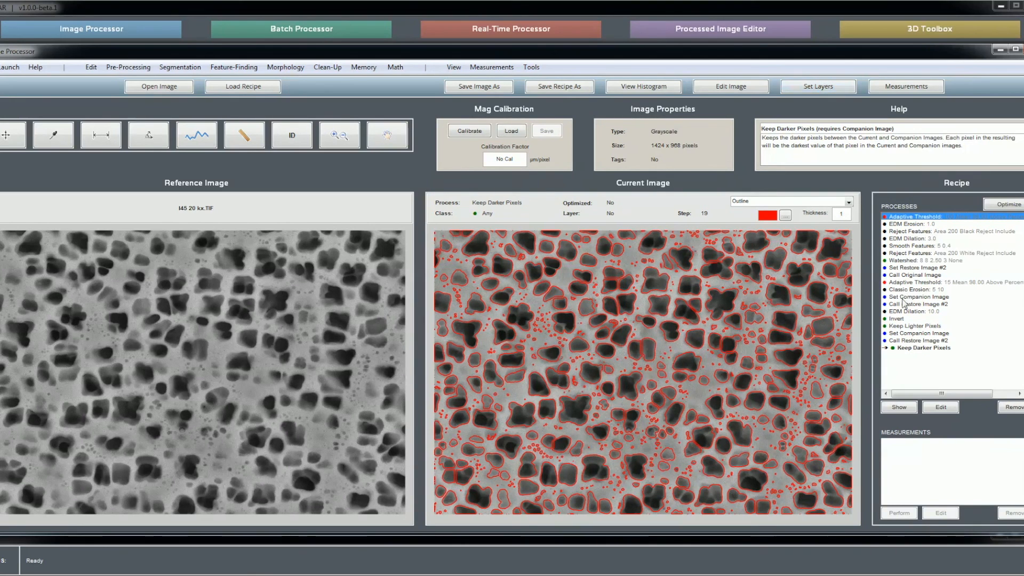
pyautogui.click(917, 326)
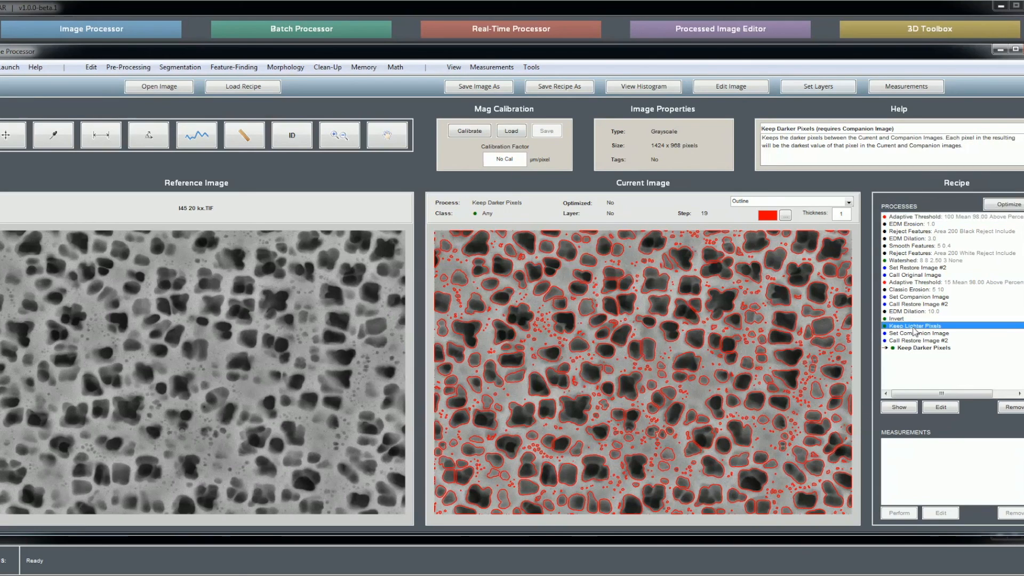
pyautogui.click(910, 282)
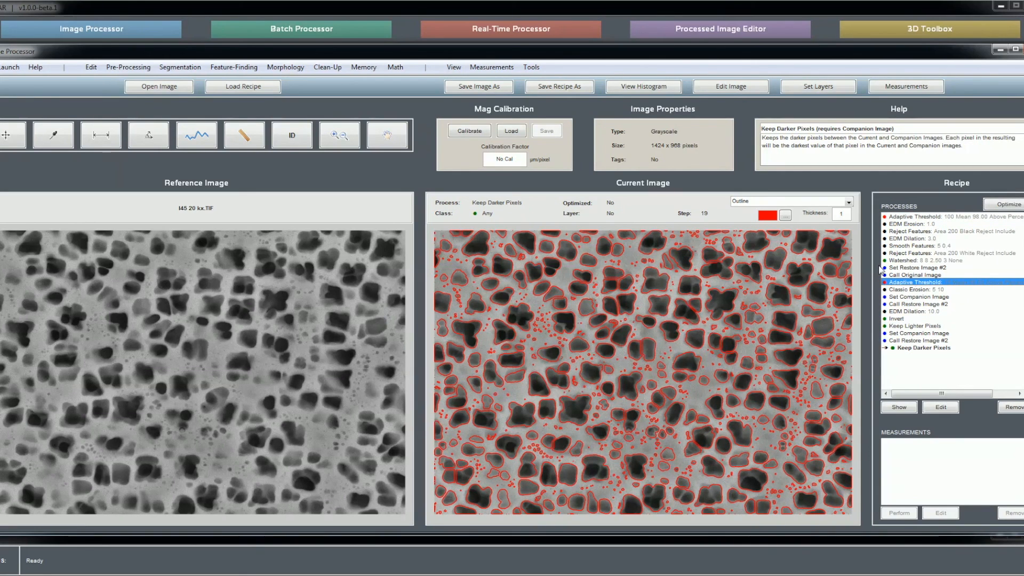